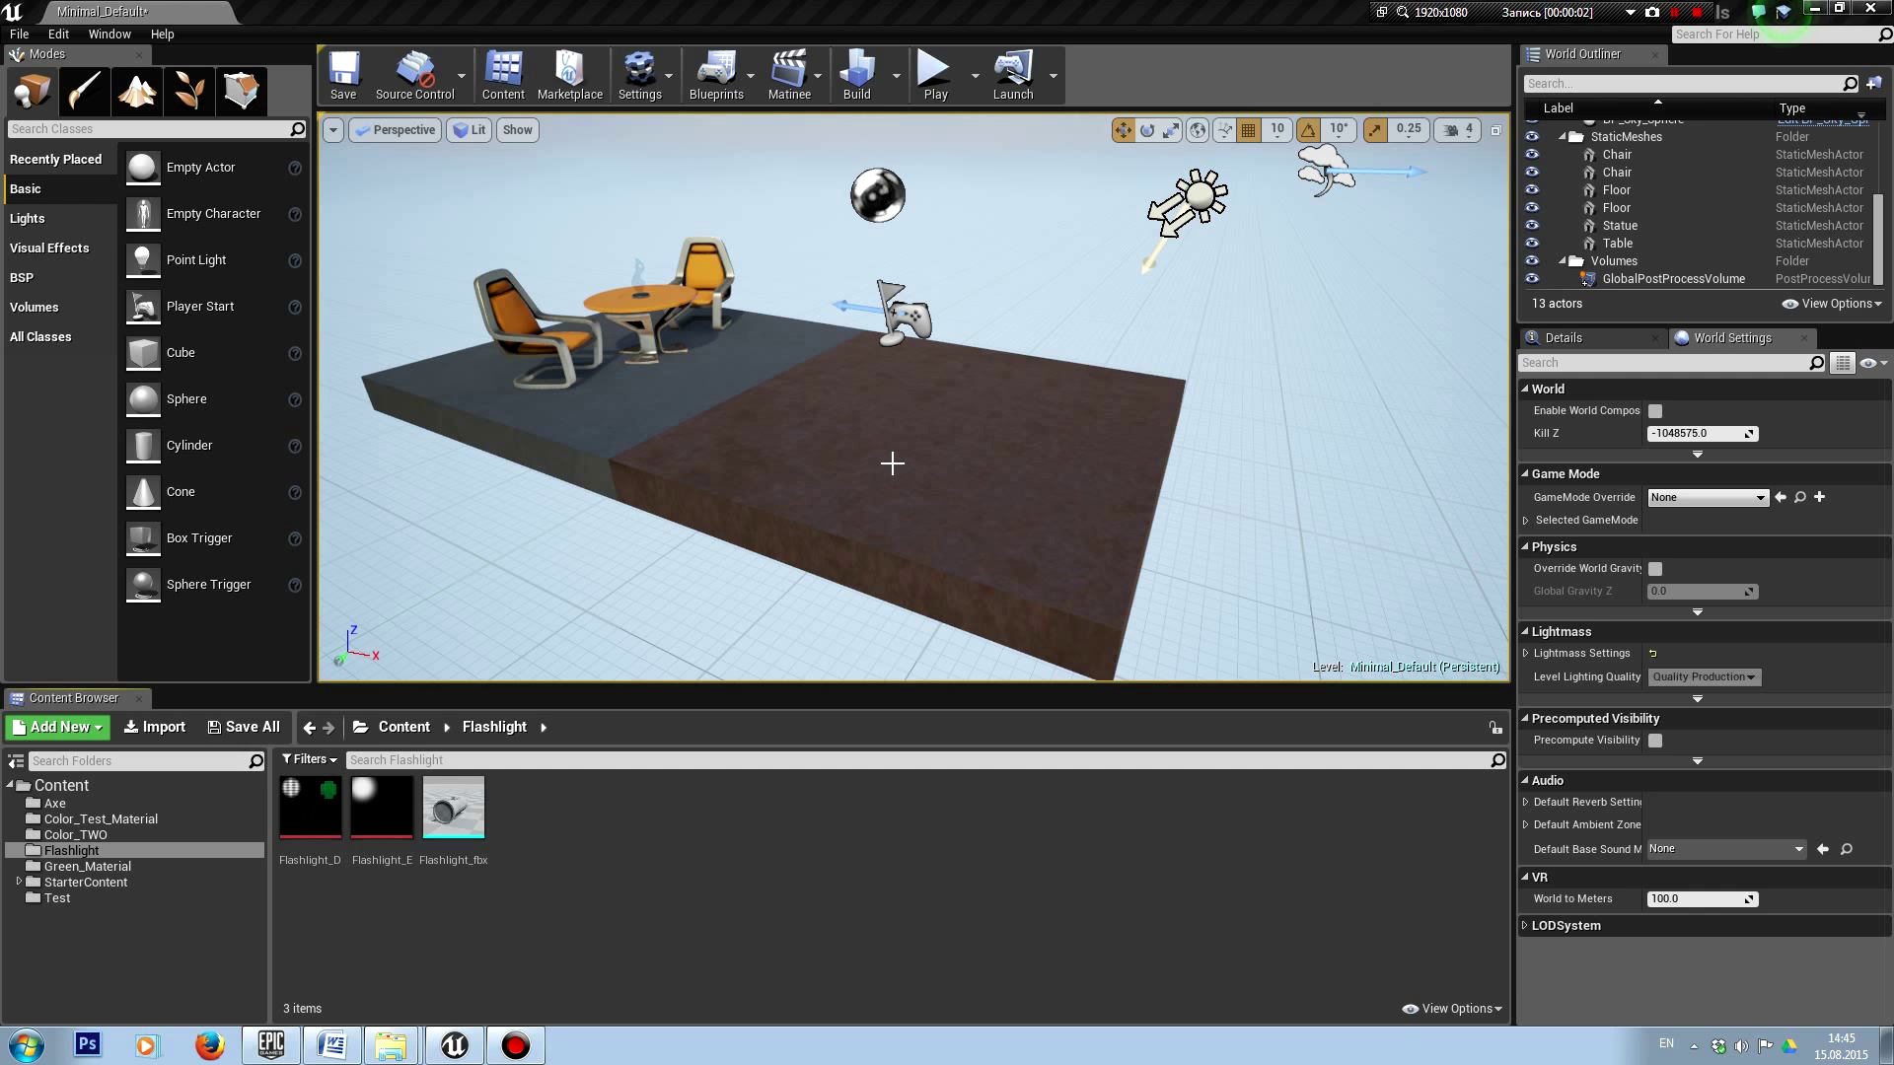
Step: Open the Flashlight_D diffuse texture from the Flashlight folder in the Texture Editor
left_click_drag(868, 468, 918, 532)
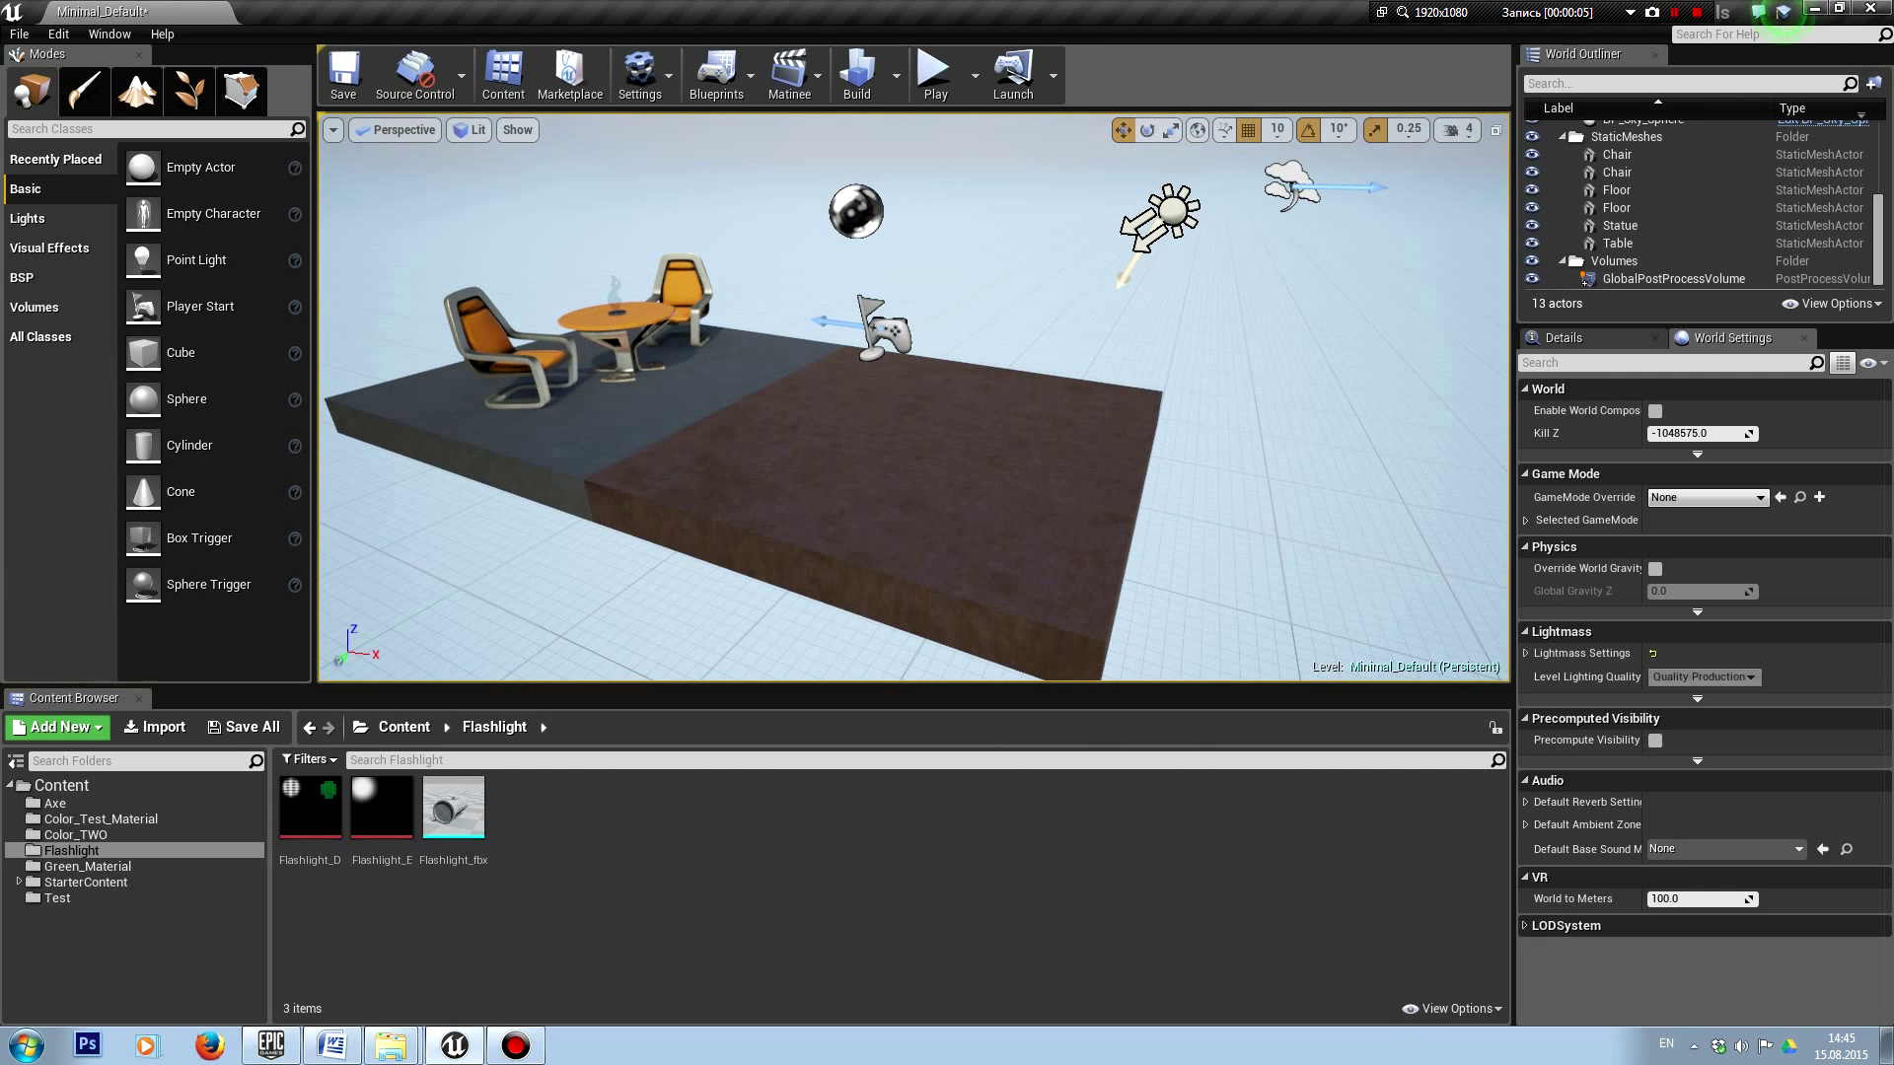
left_click_drag(918, 534, 953, 555)
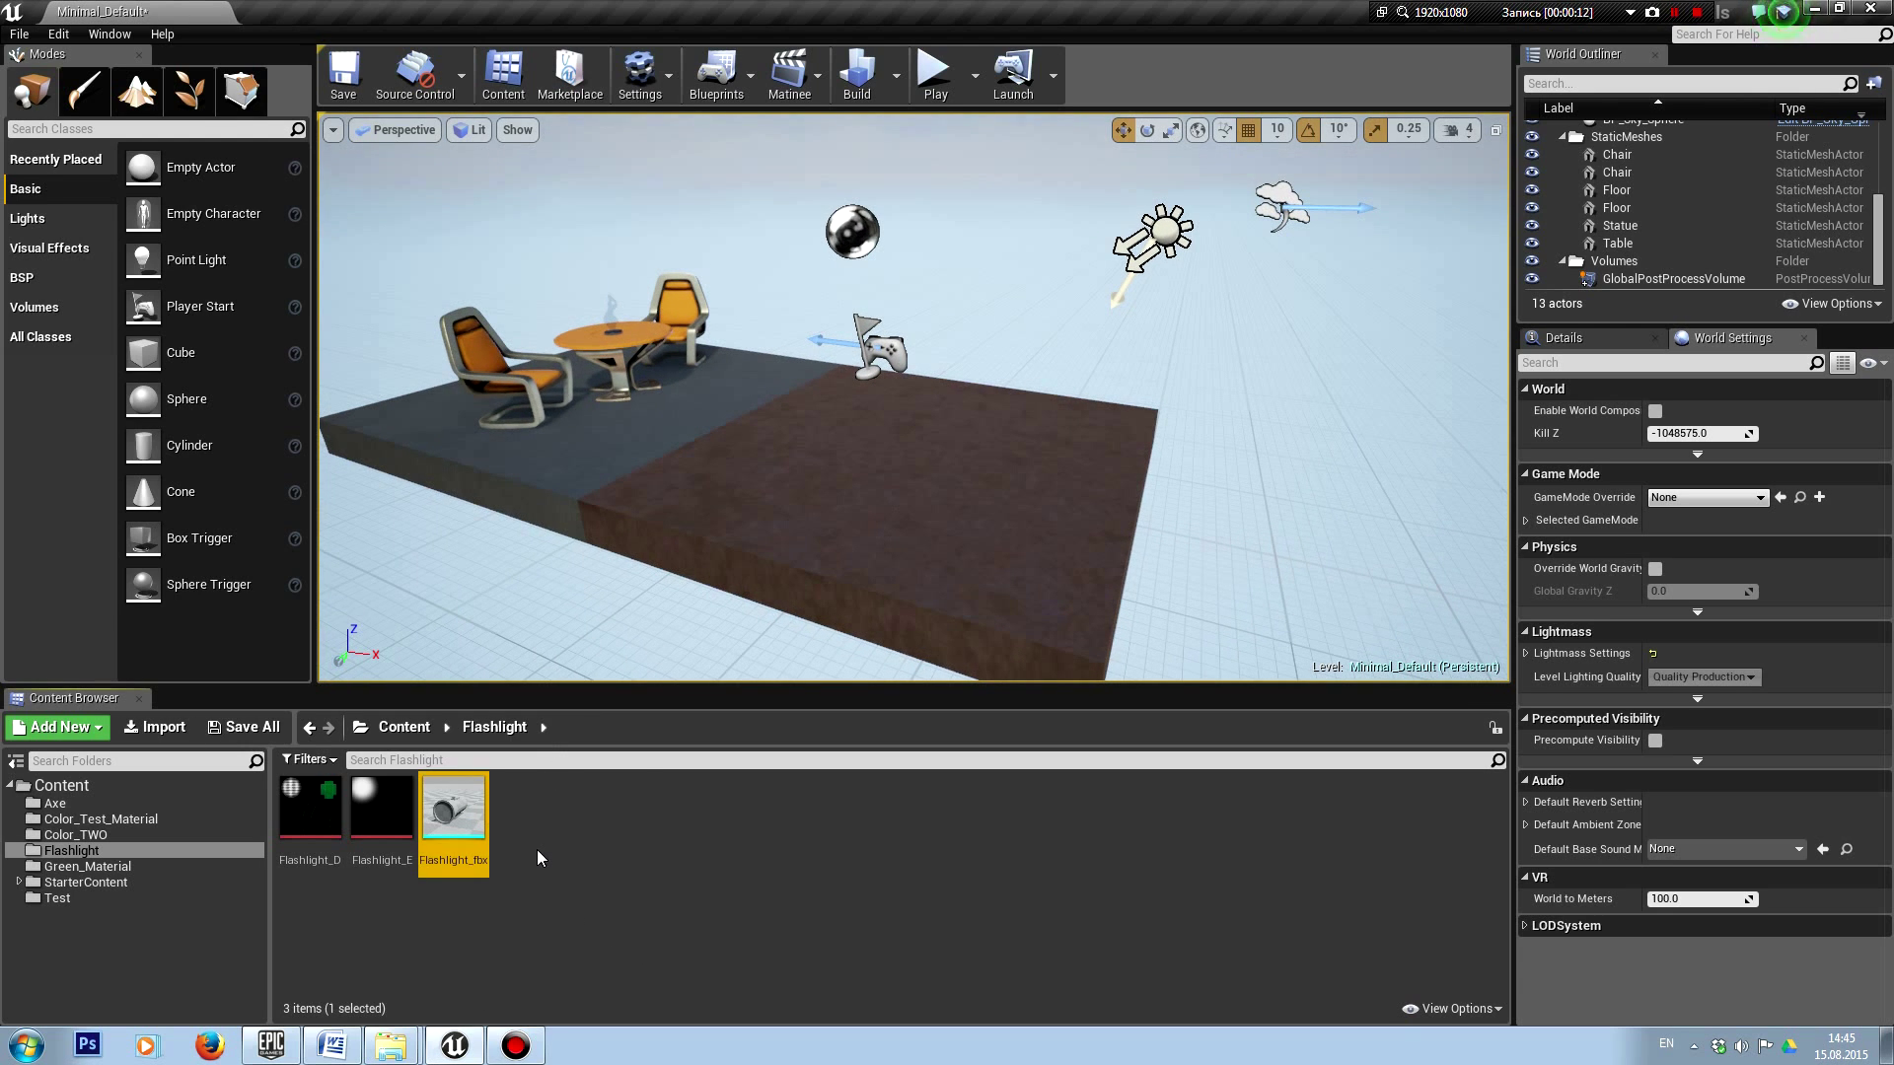
left_click(381, 815)
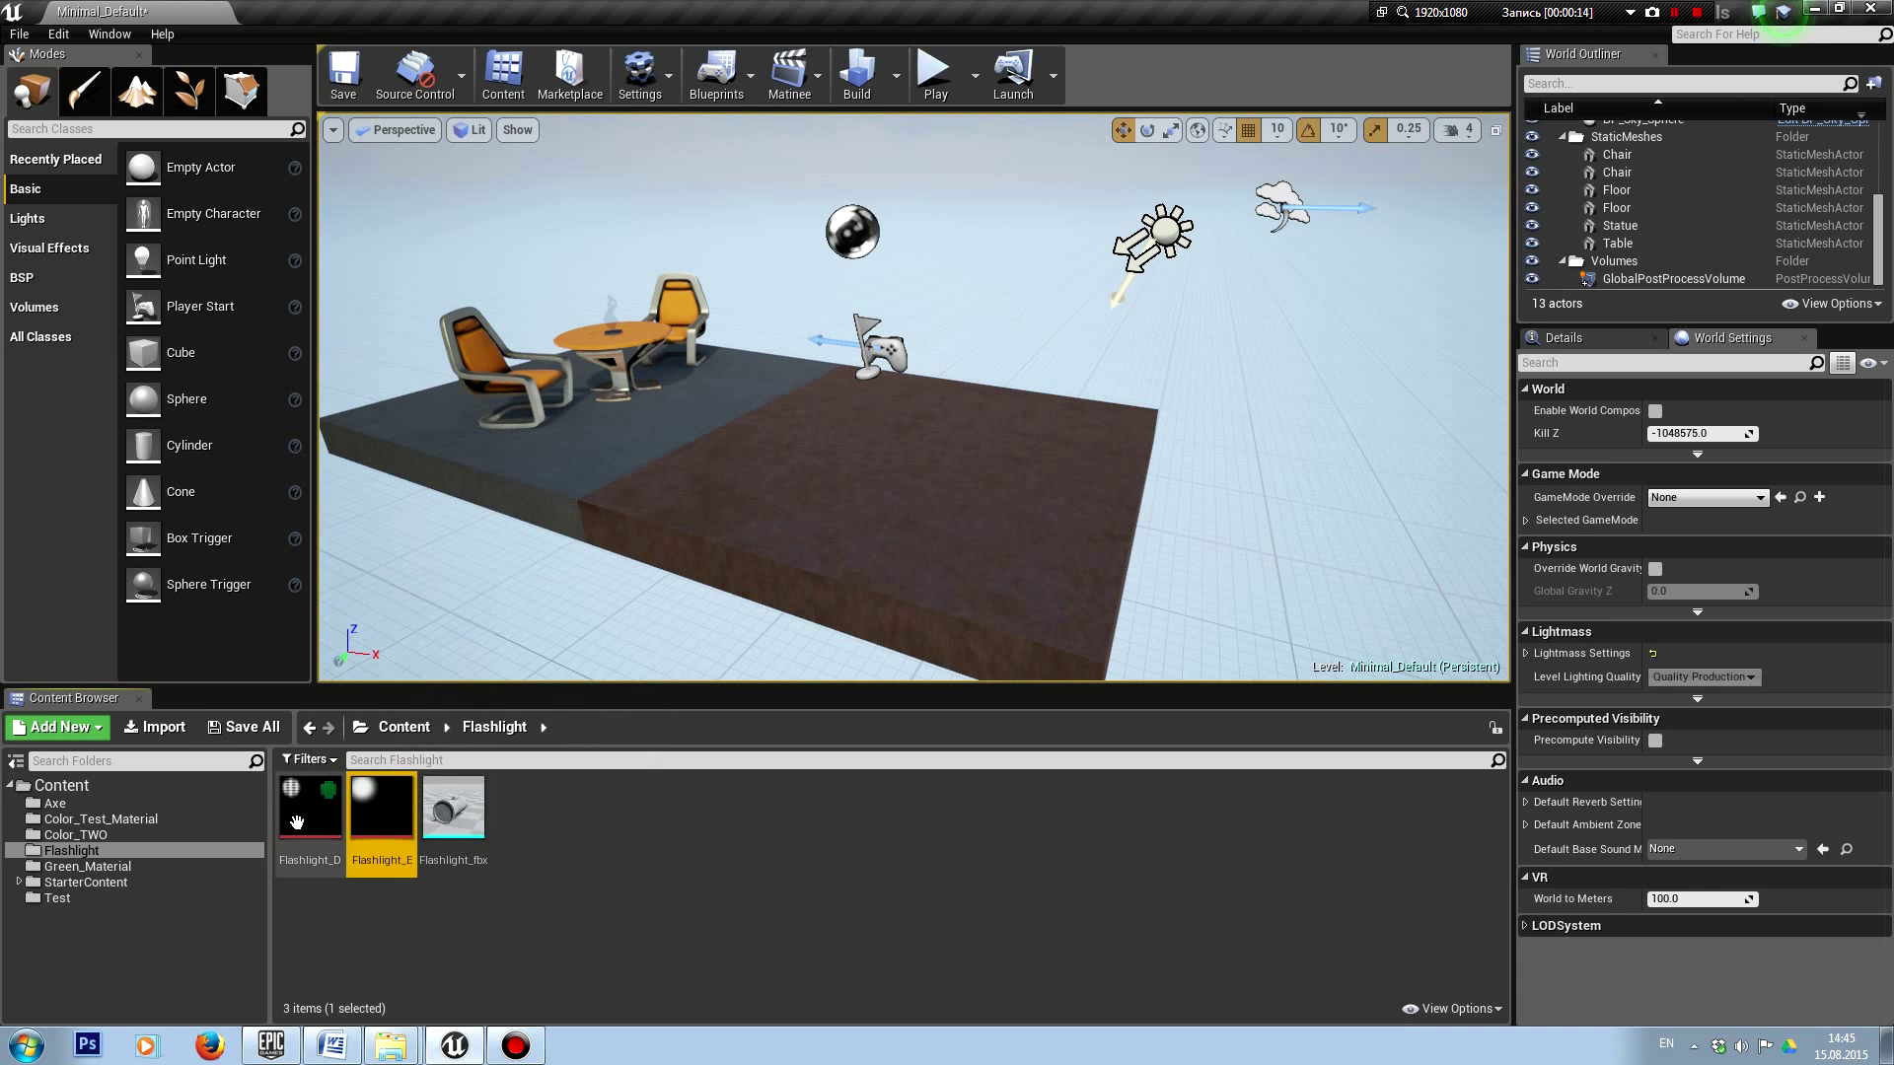
left_click(297, 823)
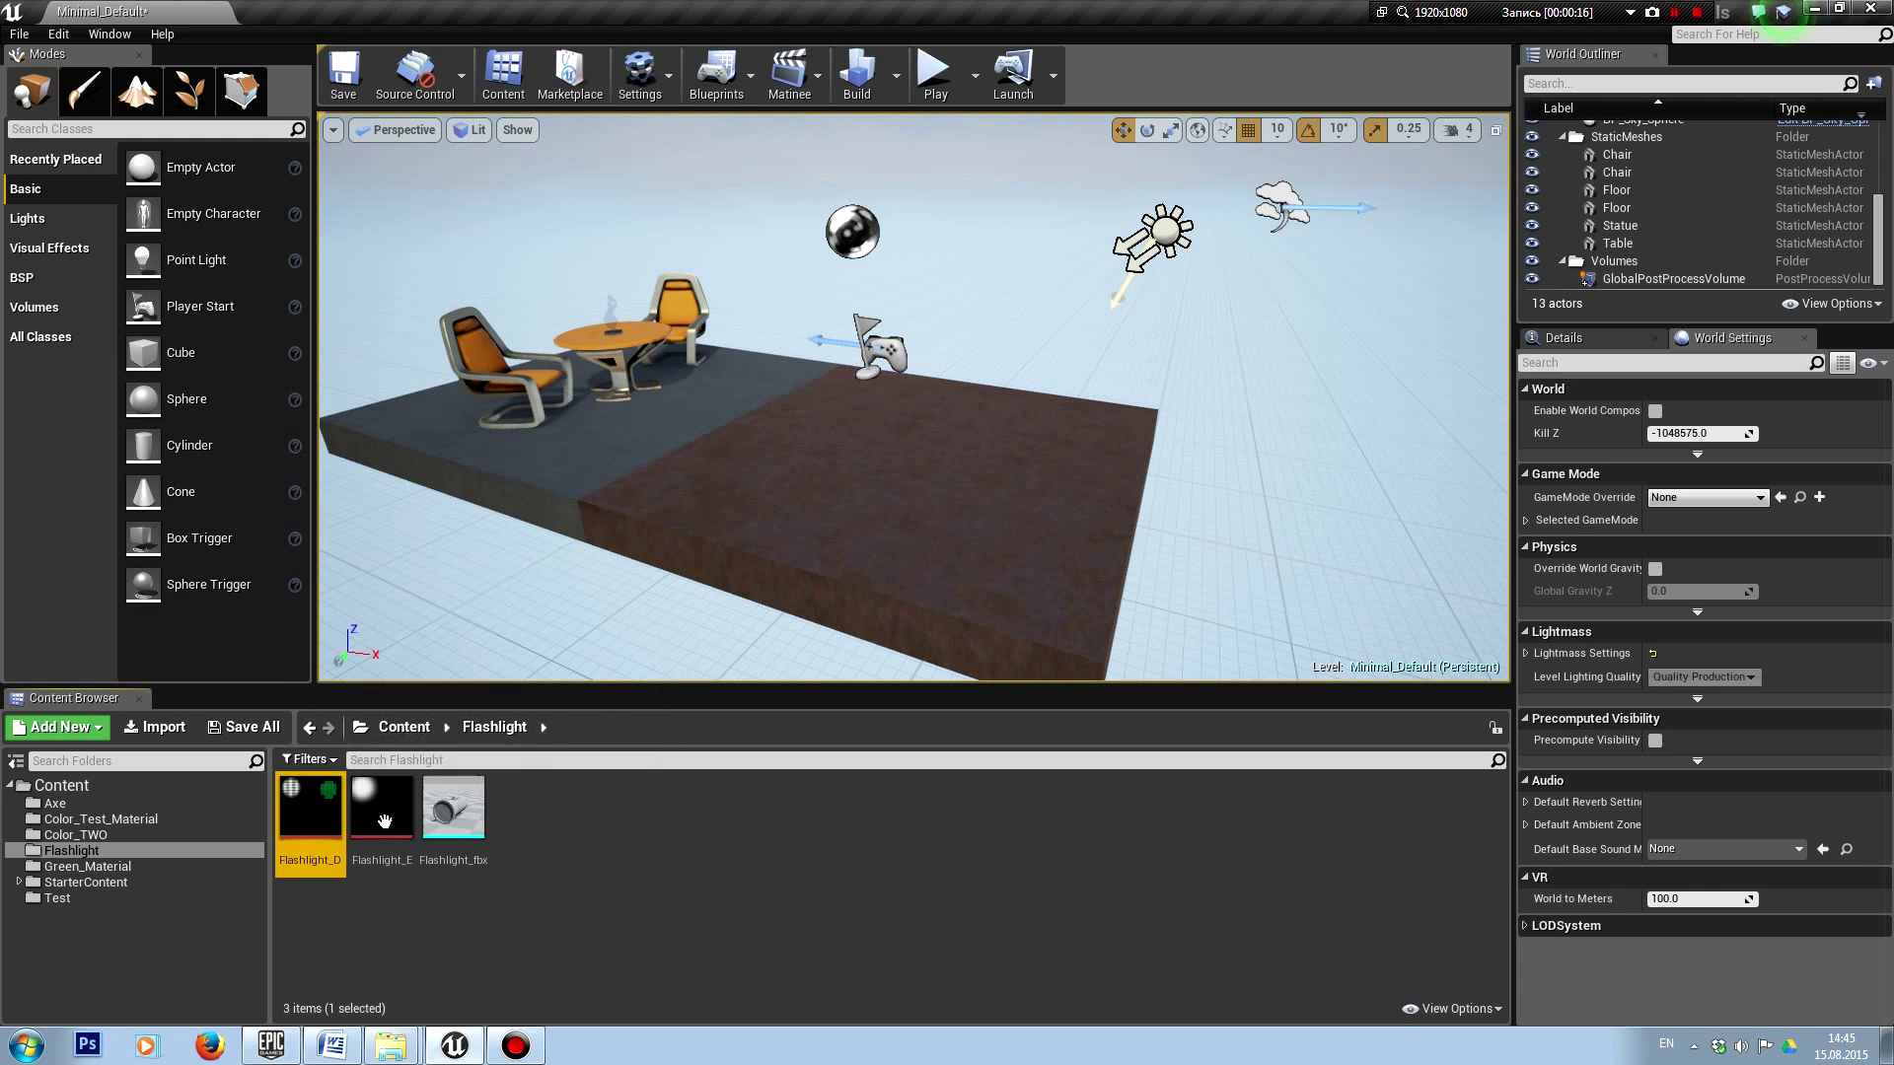
double_click(311, 837)
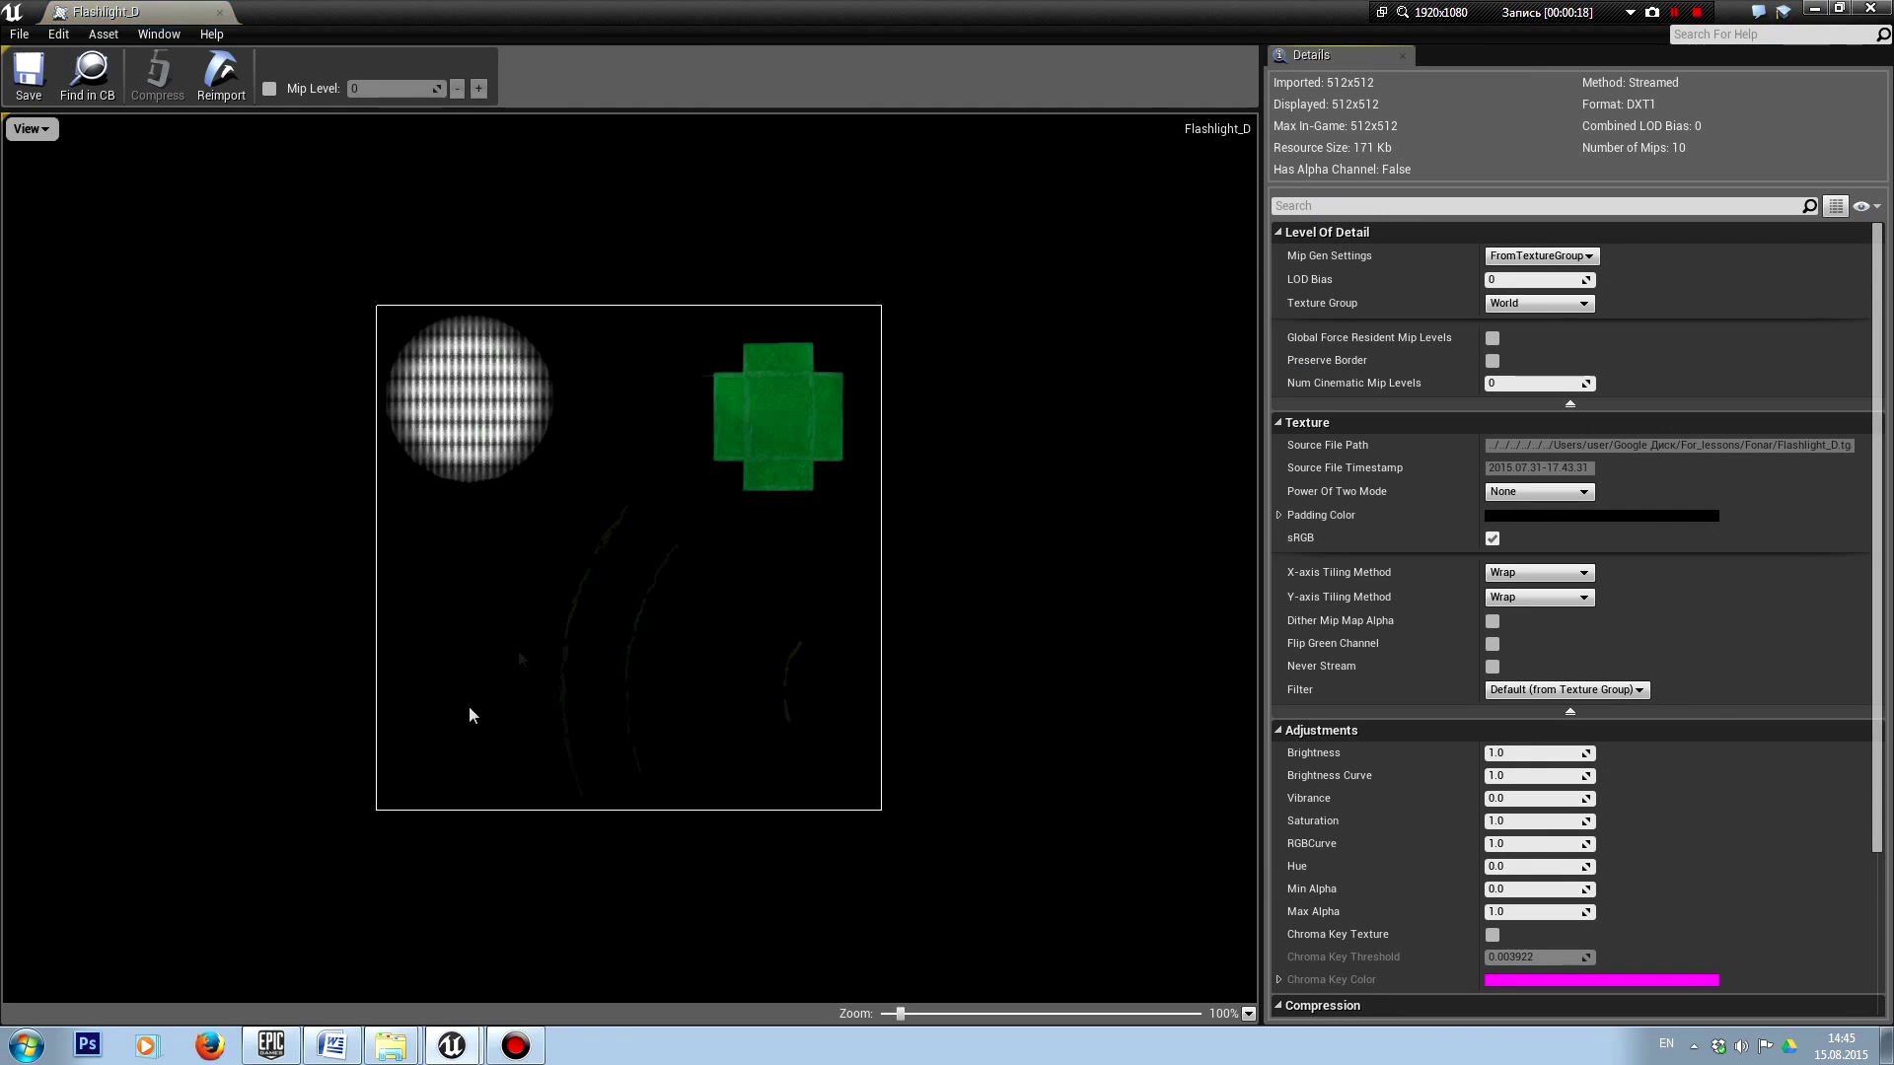
Step: Open Flashlight_E alongside Flashlight_D, each in its own floating texture window
double_click(451, 10)
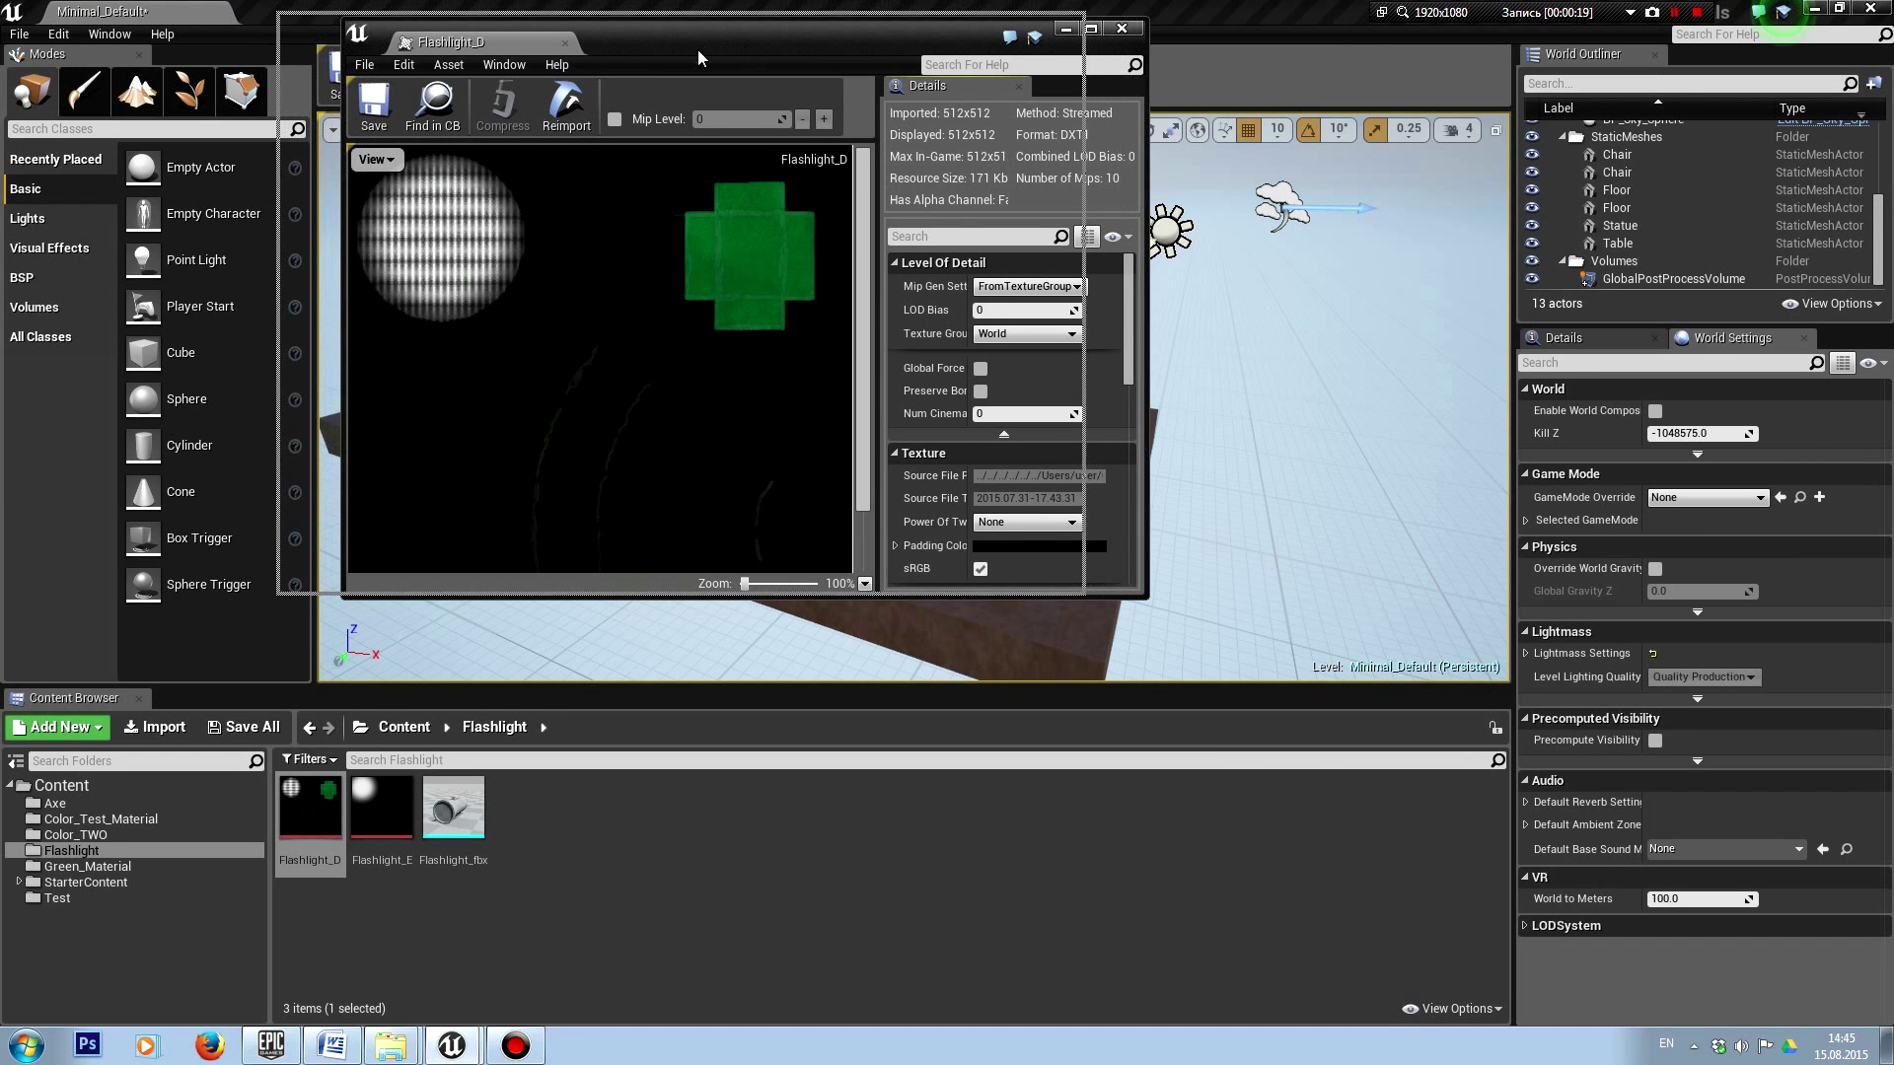
left_click_drag(691, 49, 620, 43)
double_click(386, 833)
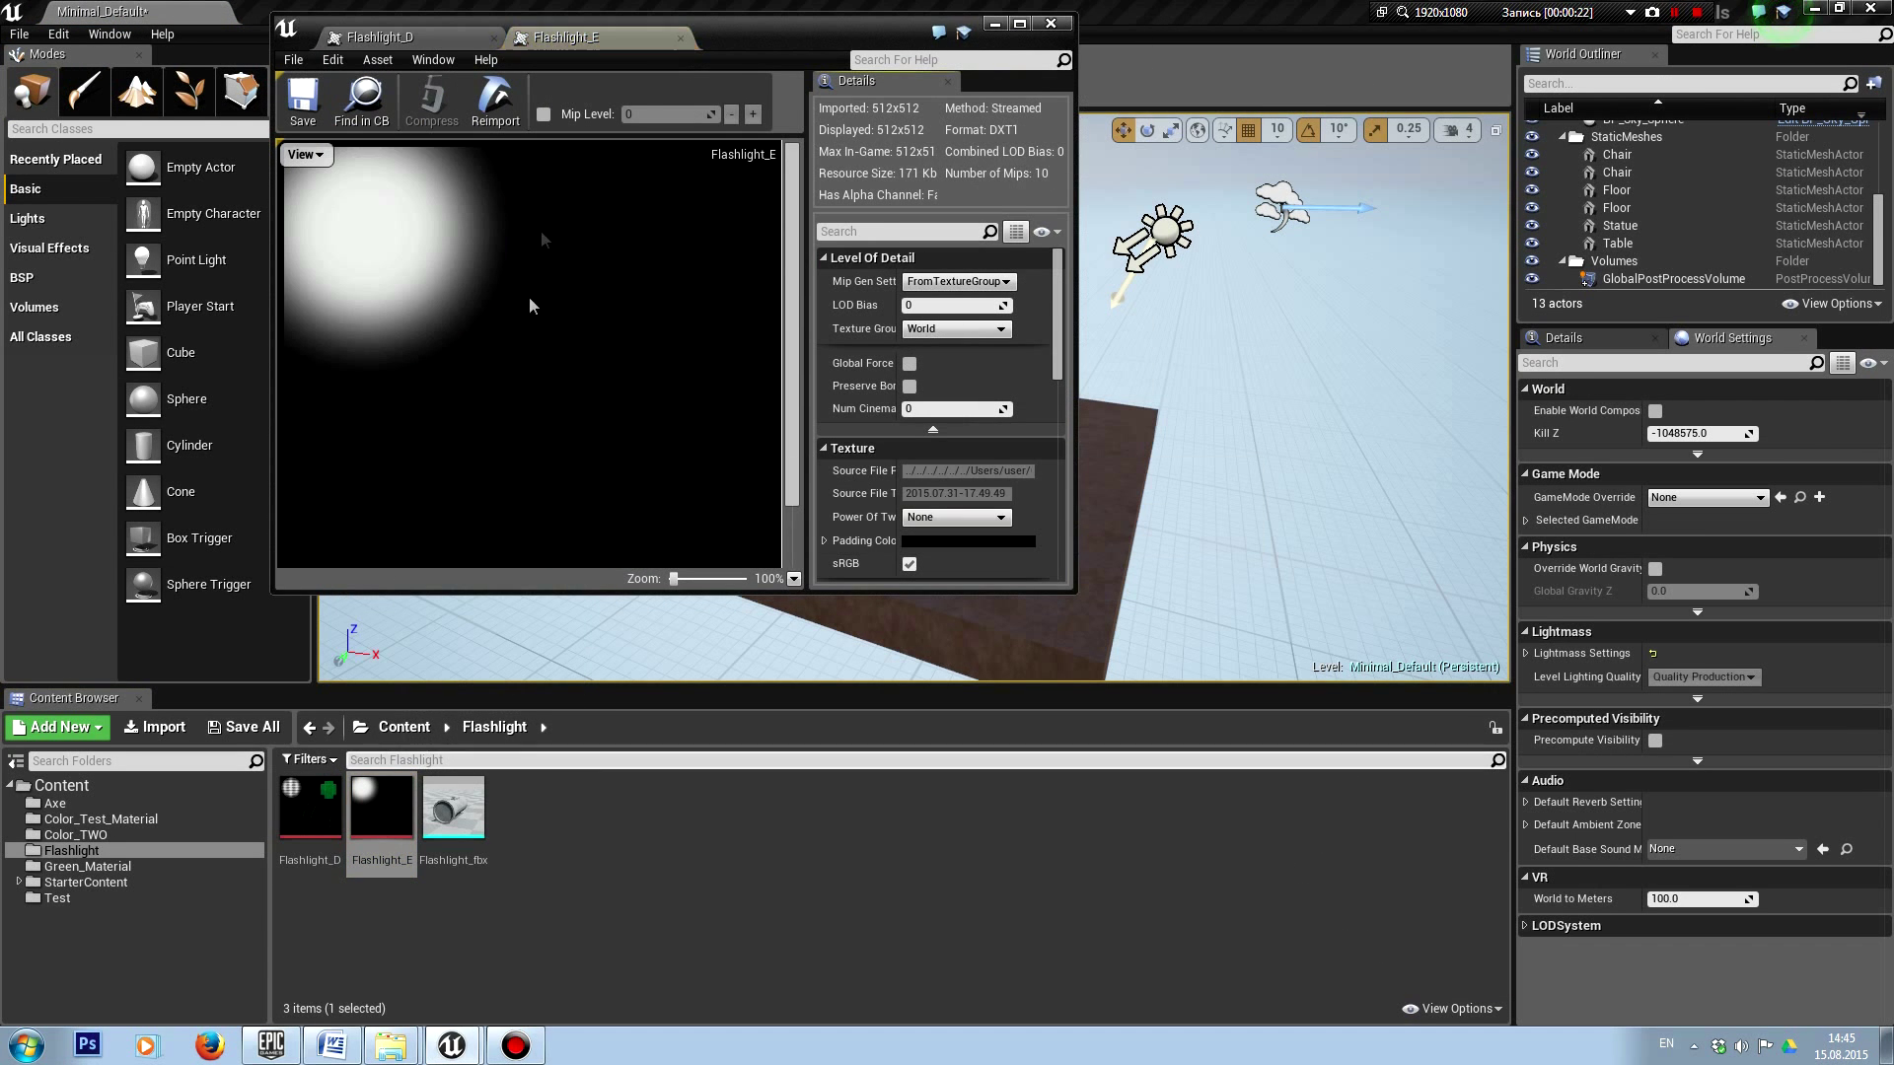
left_click_drag(600, 36, 877, 287)
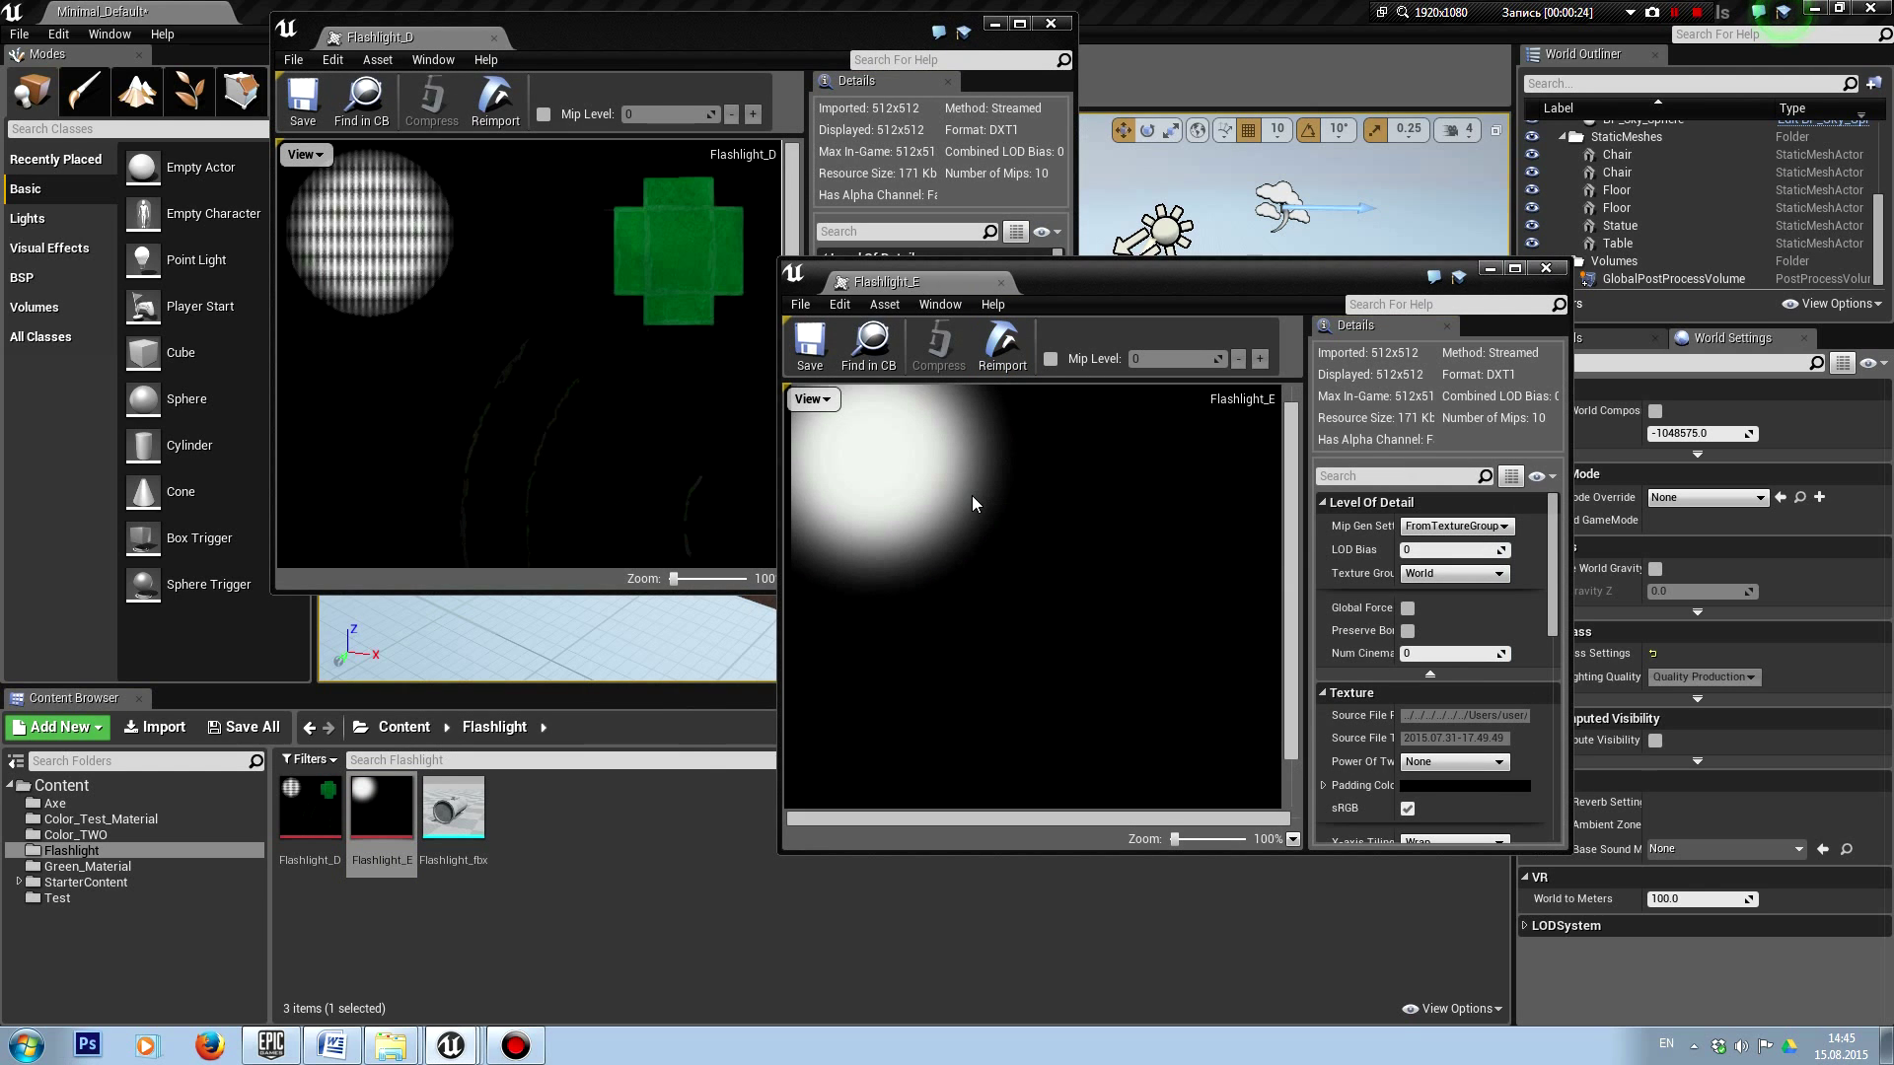
scroll(973, 499, "down", 2)
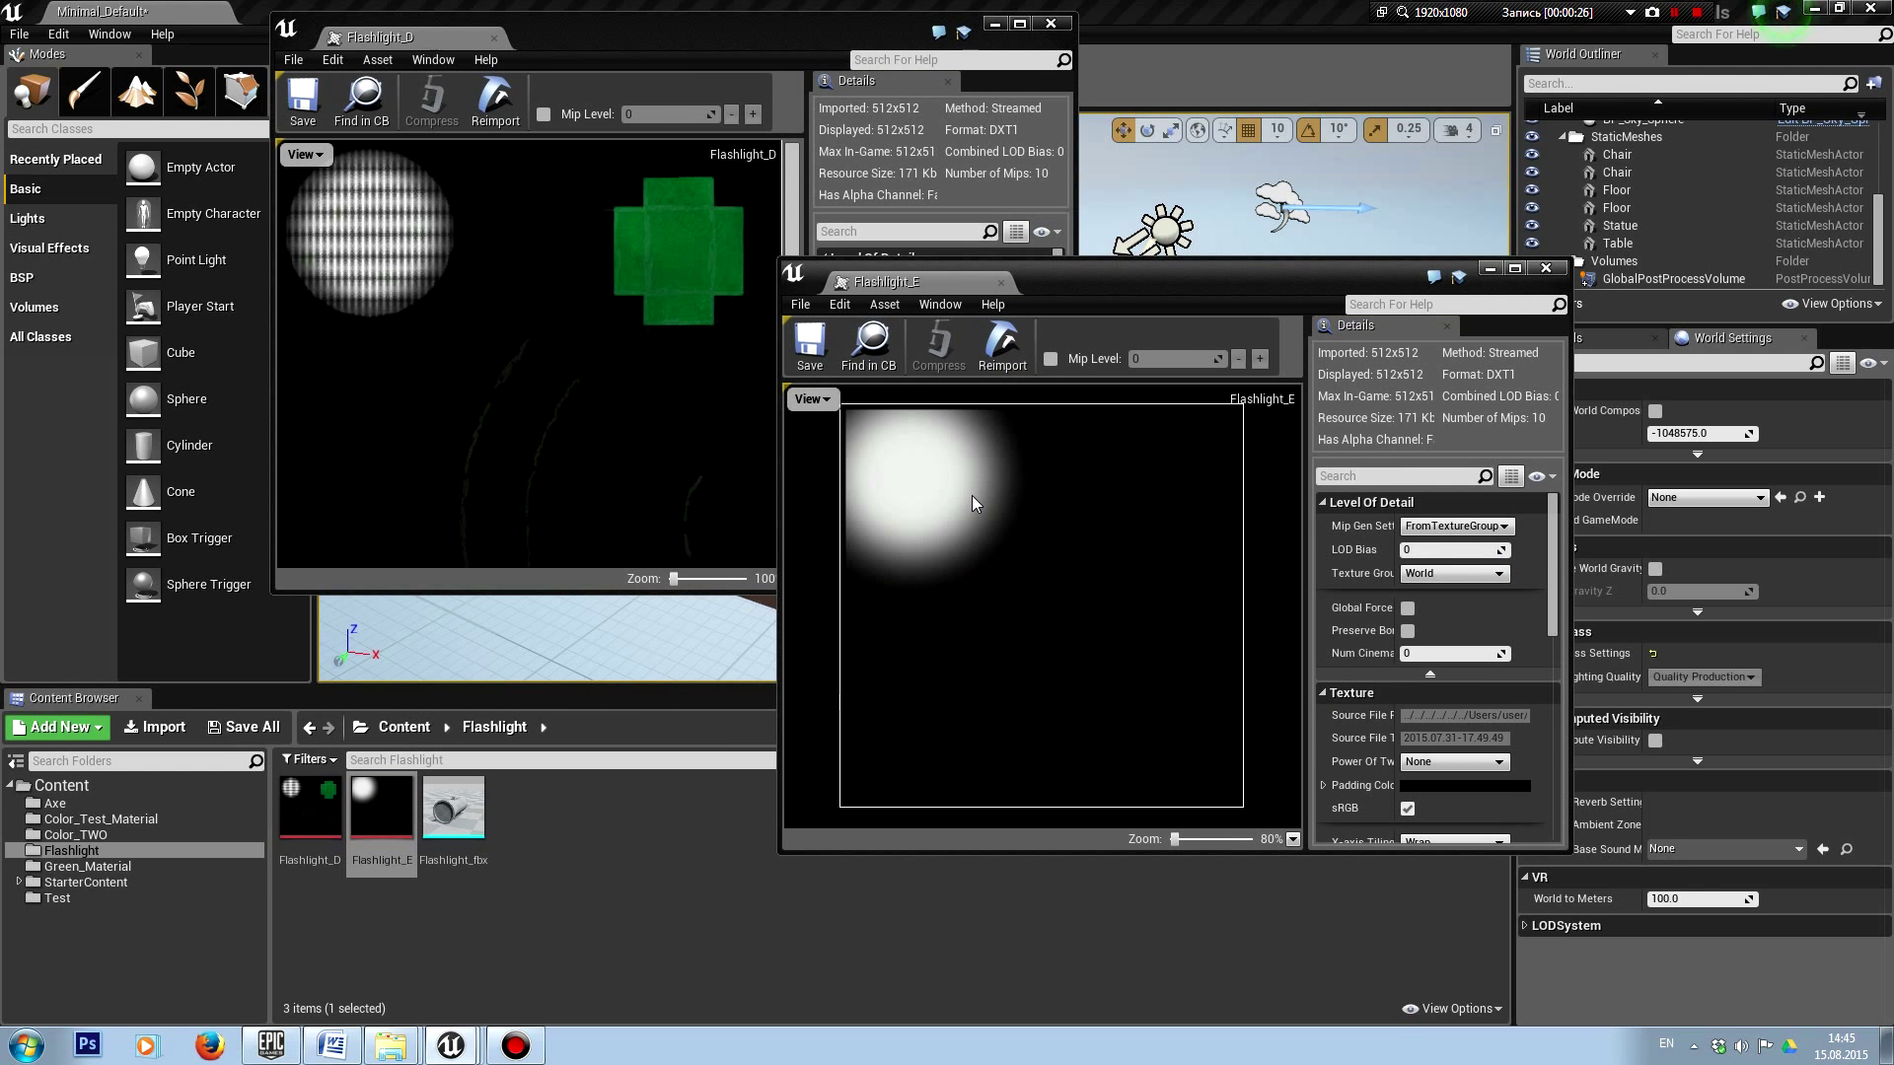
scroll(972, 496, "down", 1)
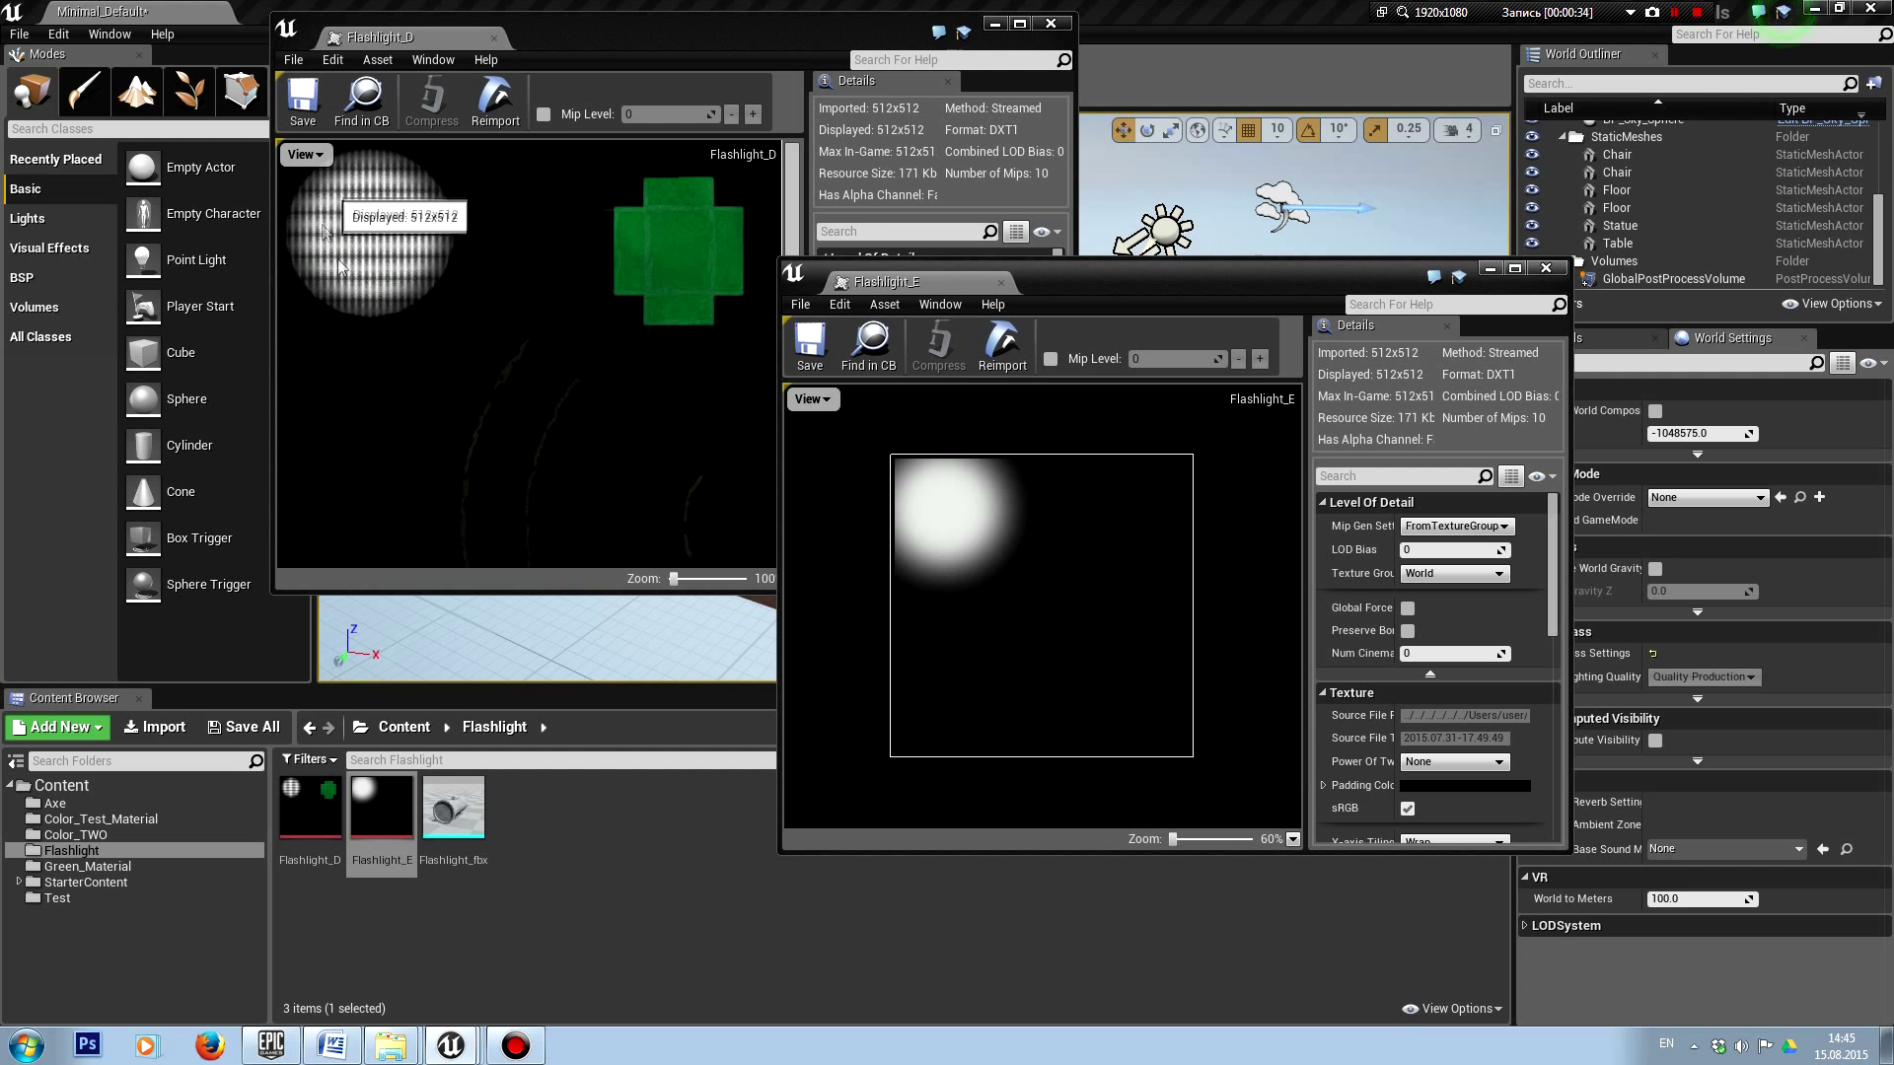
Step: Close both the Flashlight_E and Flashlight_D texture windows
left_click(1545, 268)
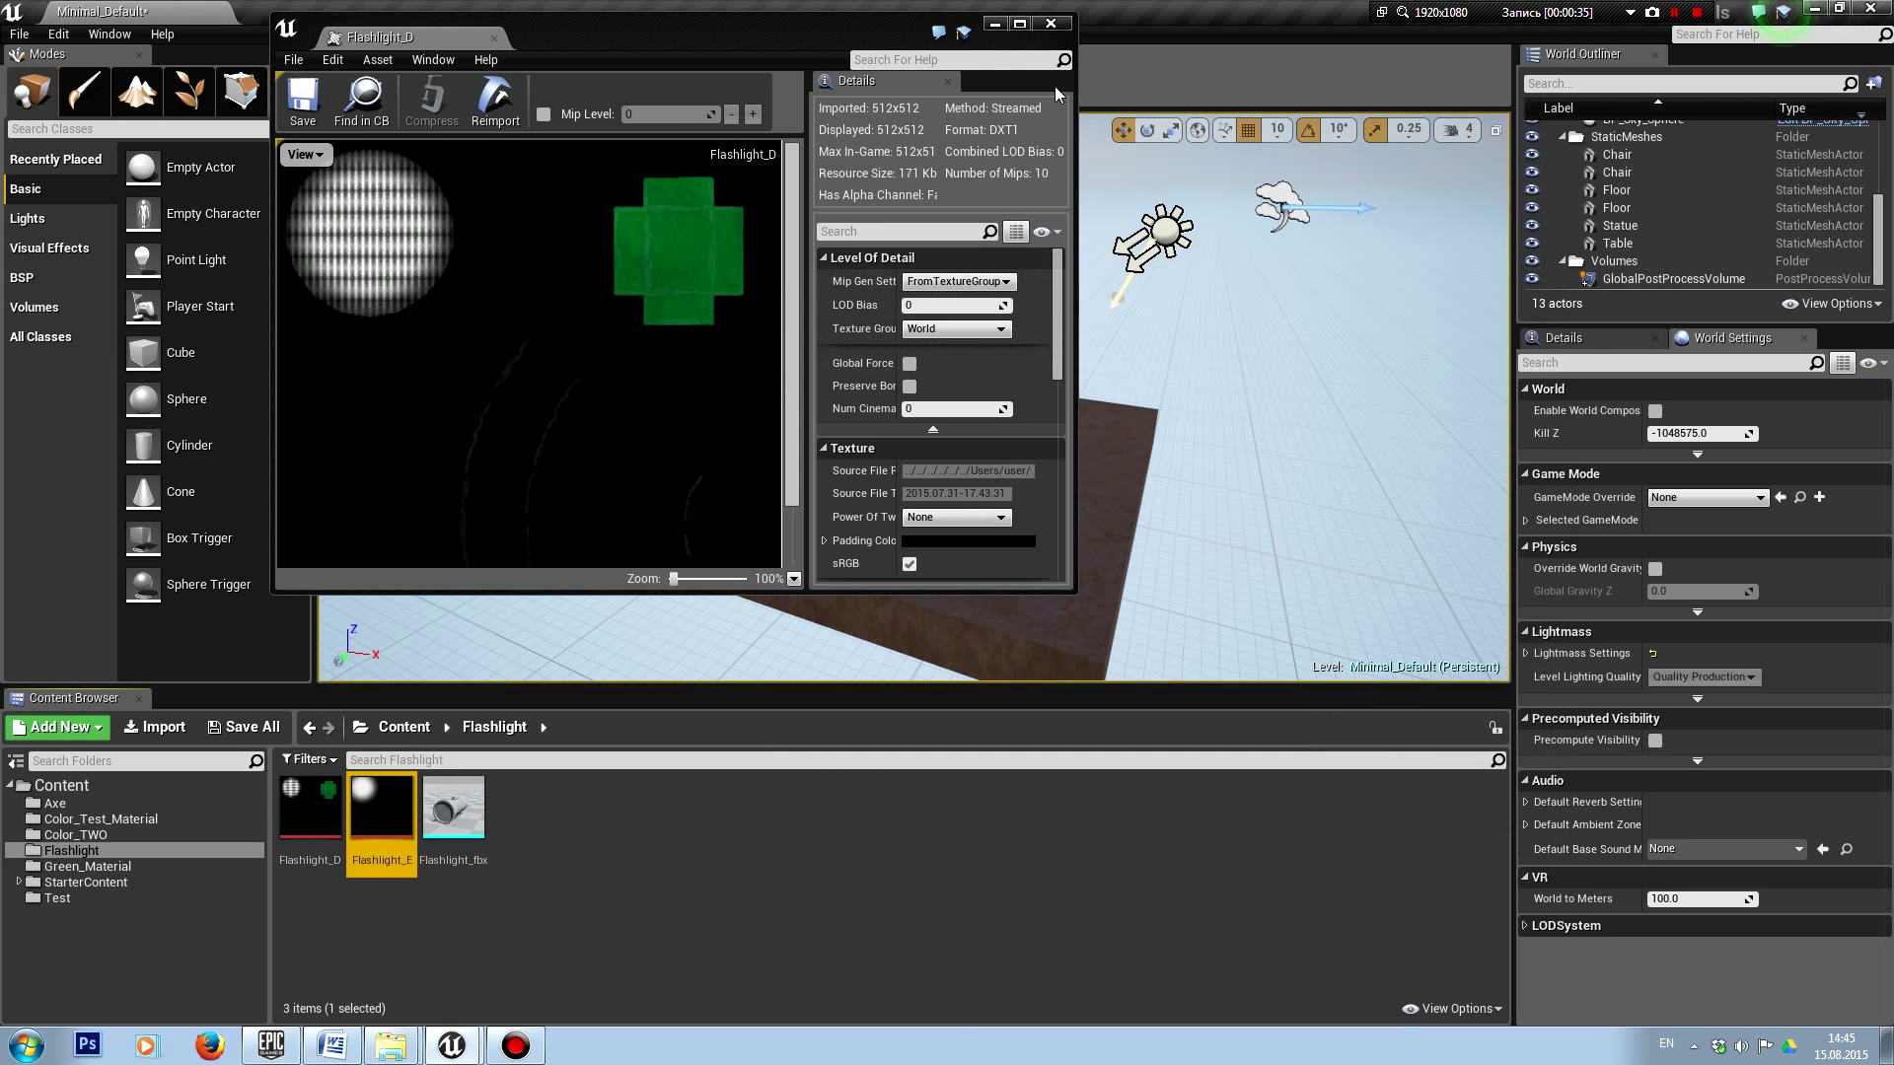
left_click(1049, 23)
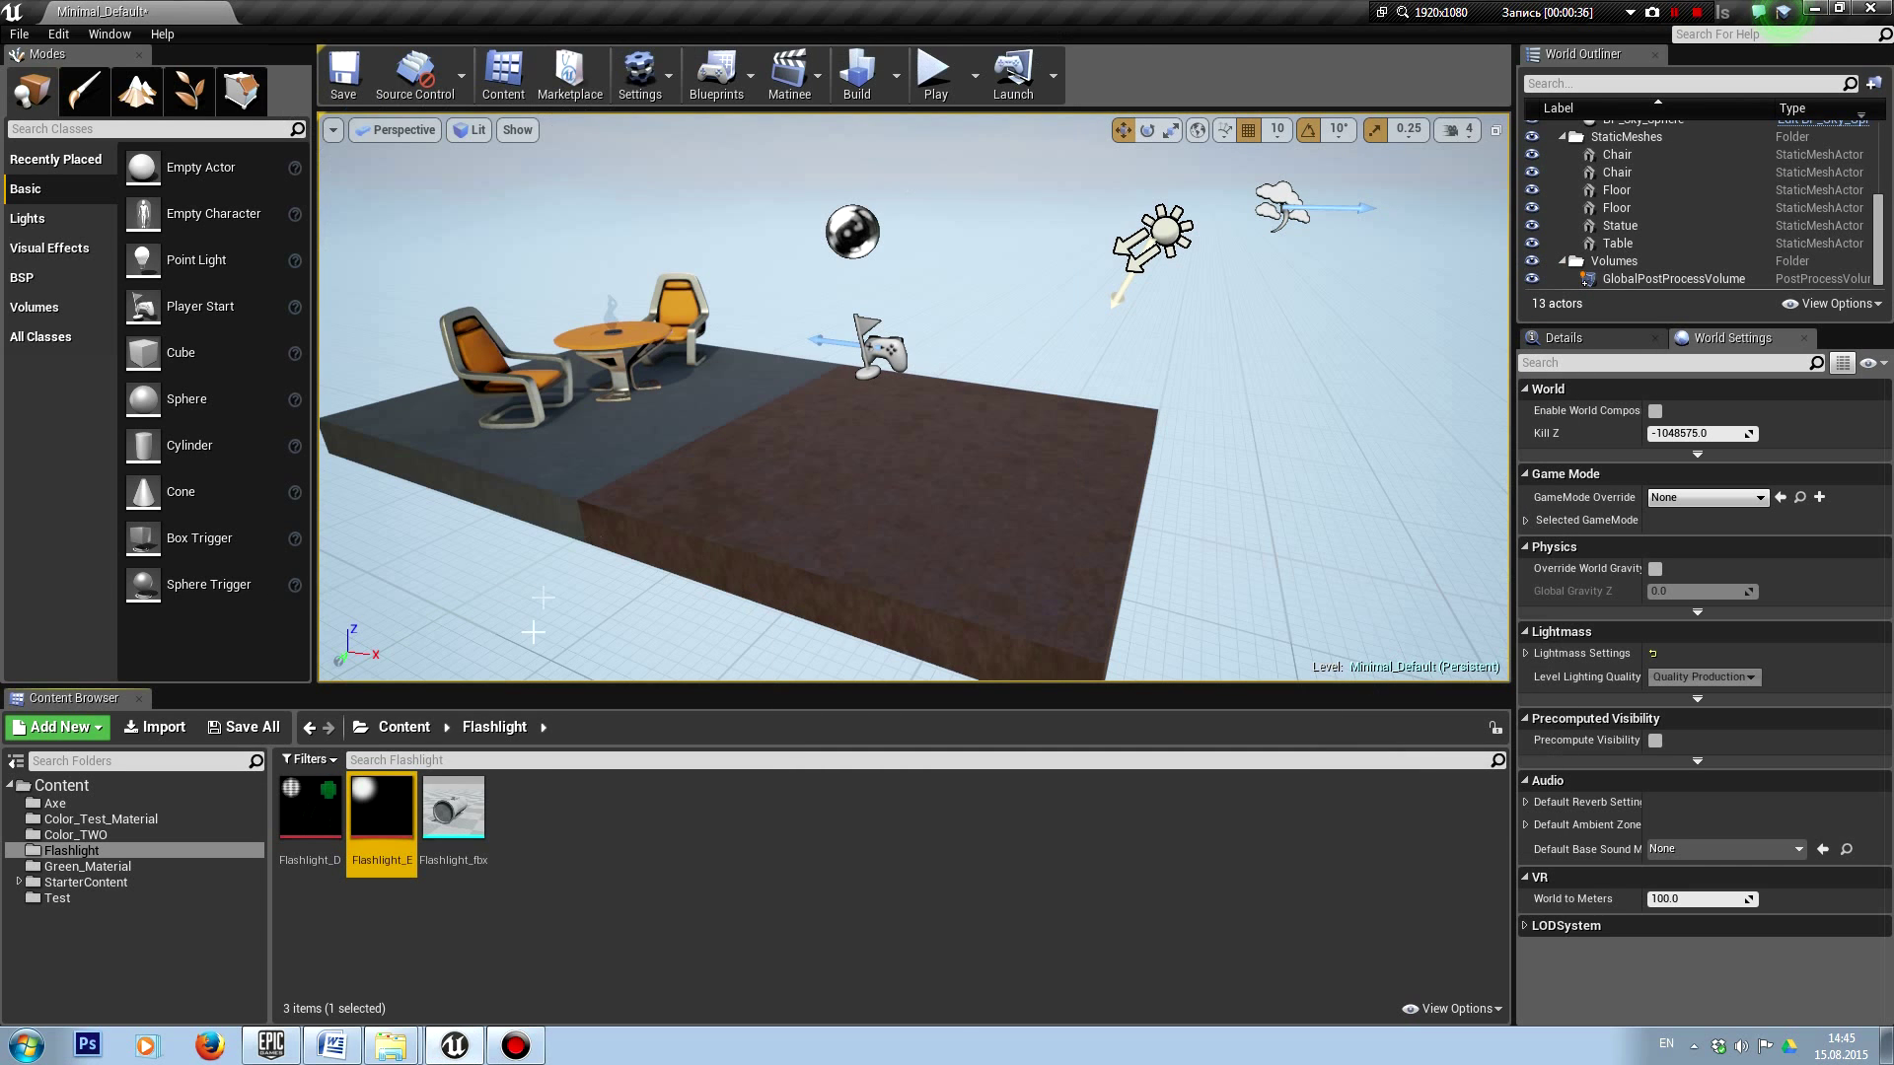
right_click(311, 811)
Step: Create Flashlight_D_Mat from the Flashlight_D texture and inspect its striped preview sphere
left_click(416, 316)
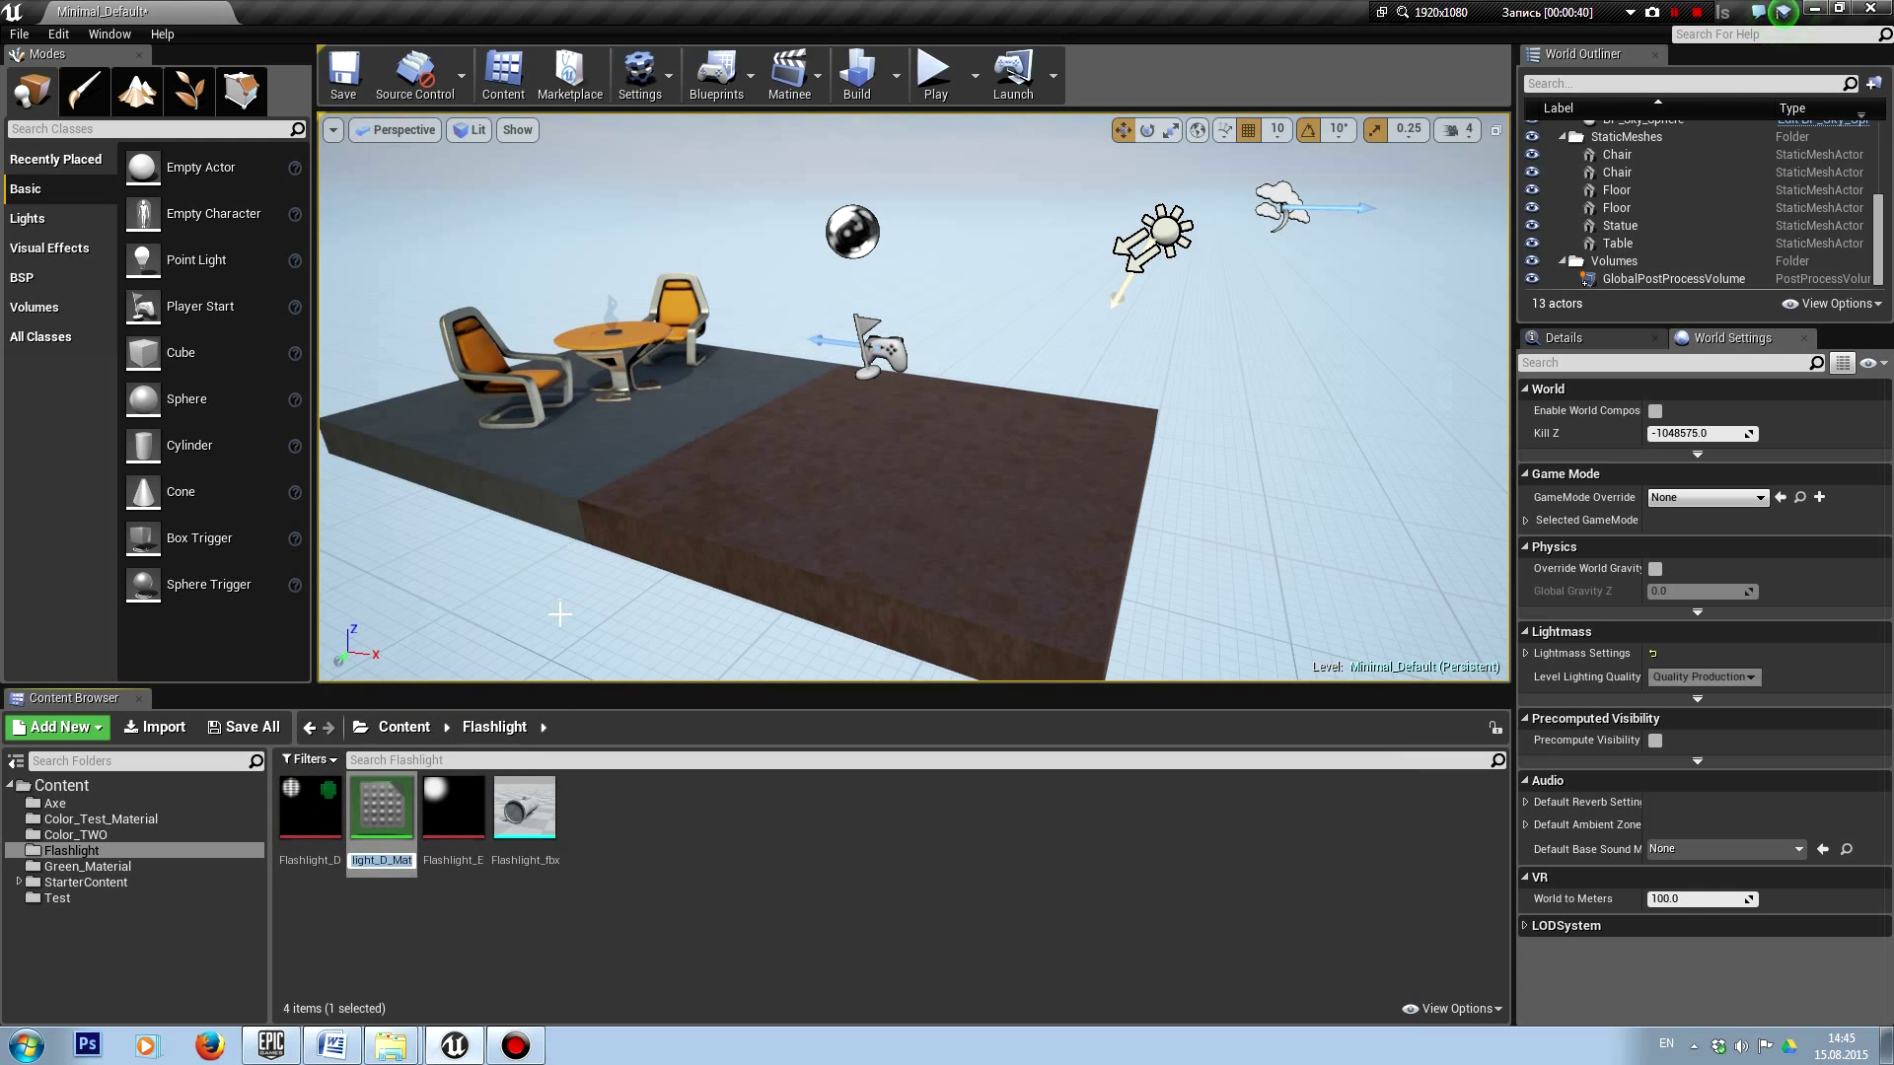
double_click(391, 829)
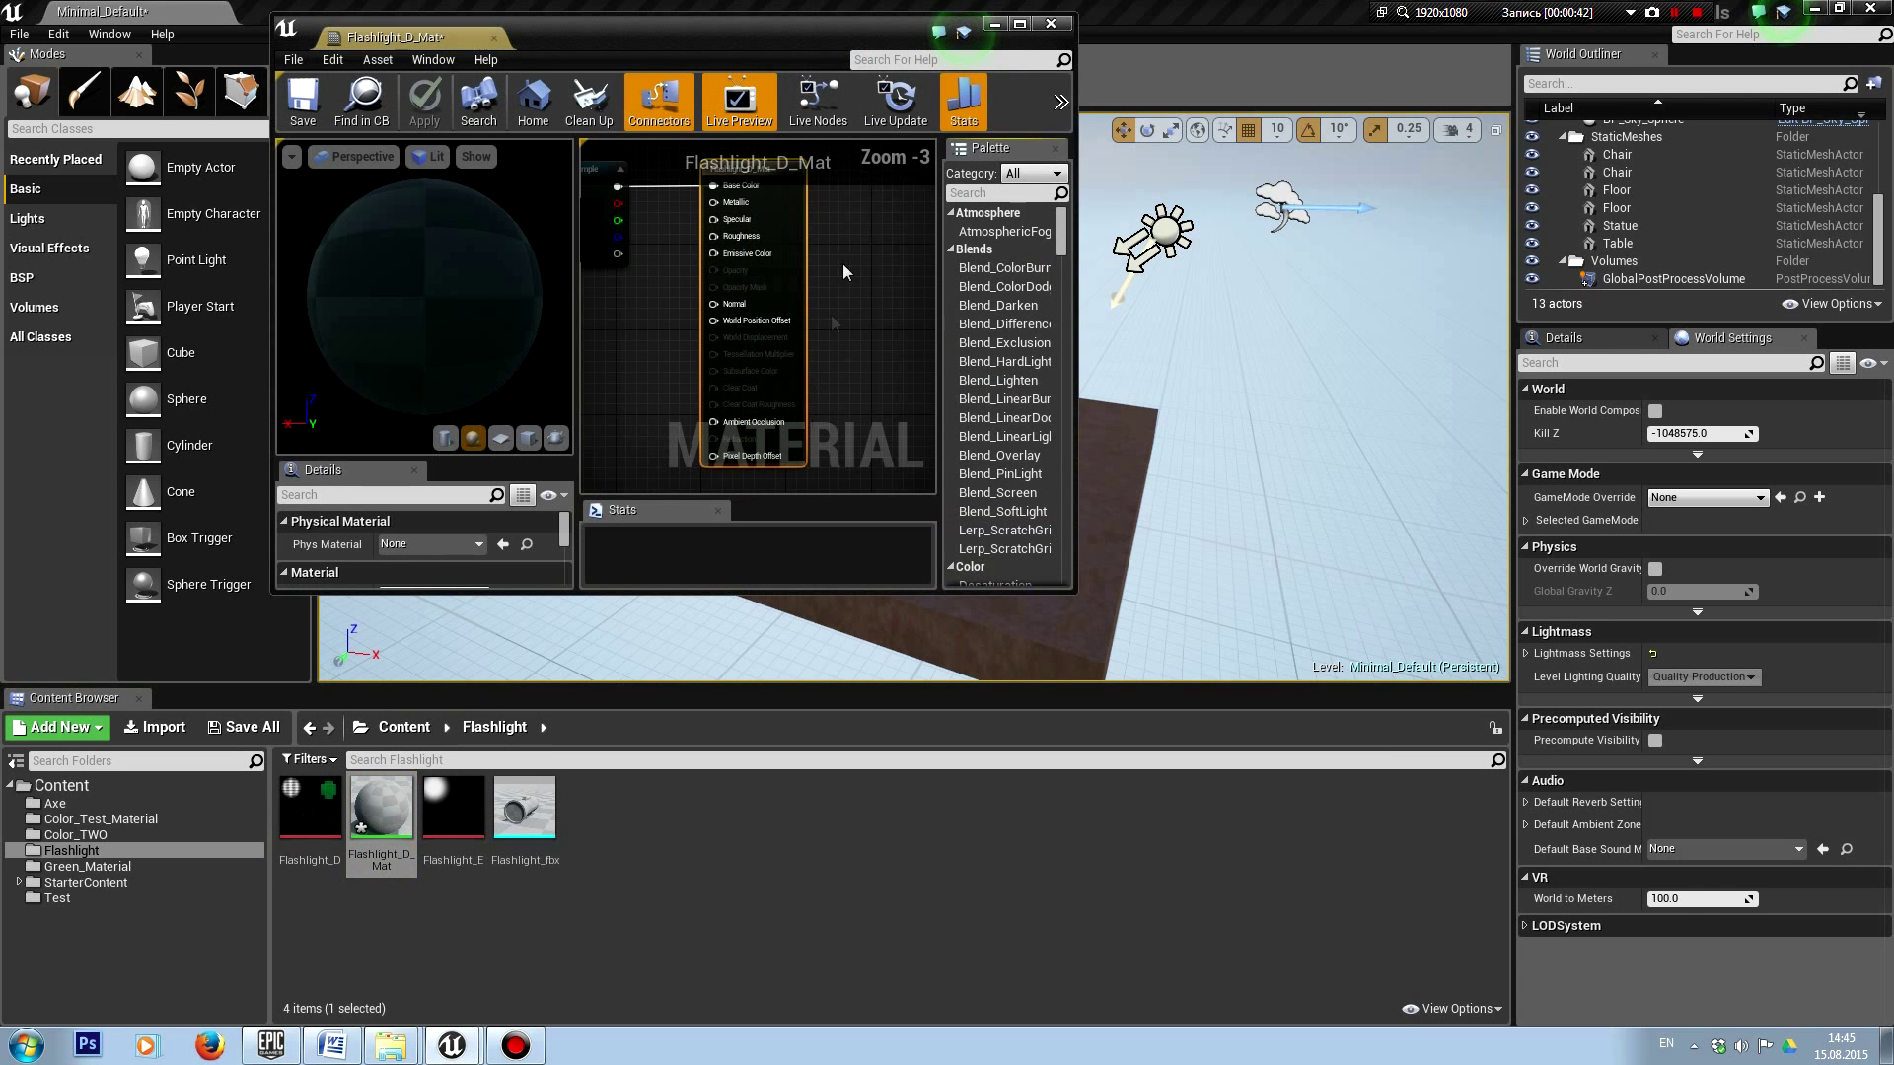
double_click(794, 27)
right_click_drag(890, 336, 1096, 495)
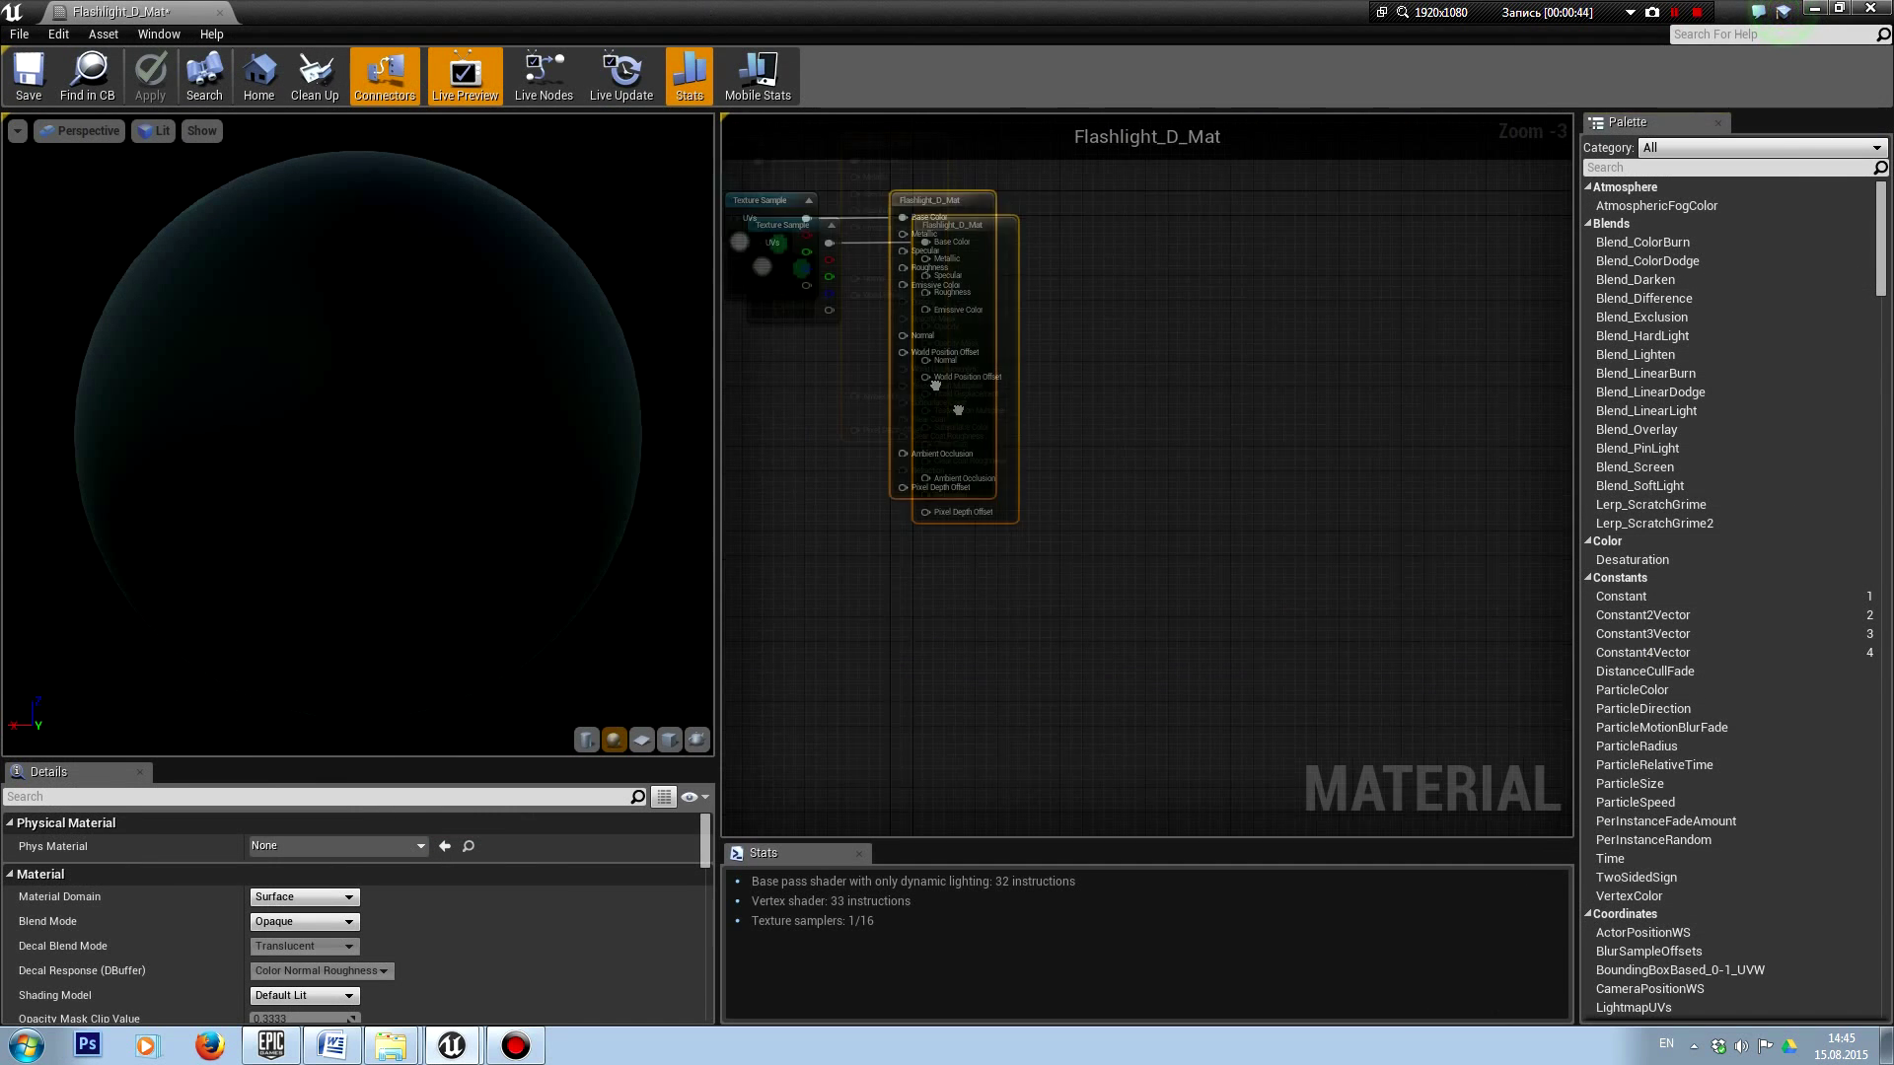
scroll(918, 480, "up", 1)
scroll(910, 467, "up", 1)
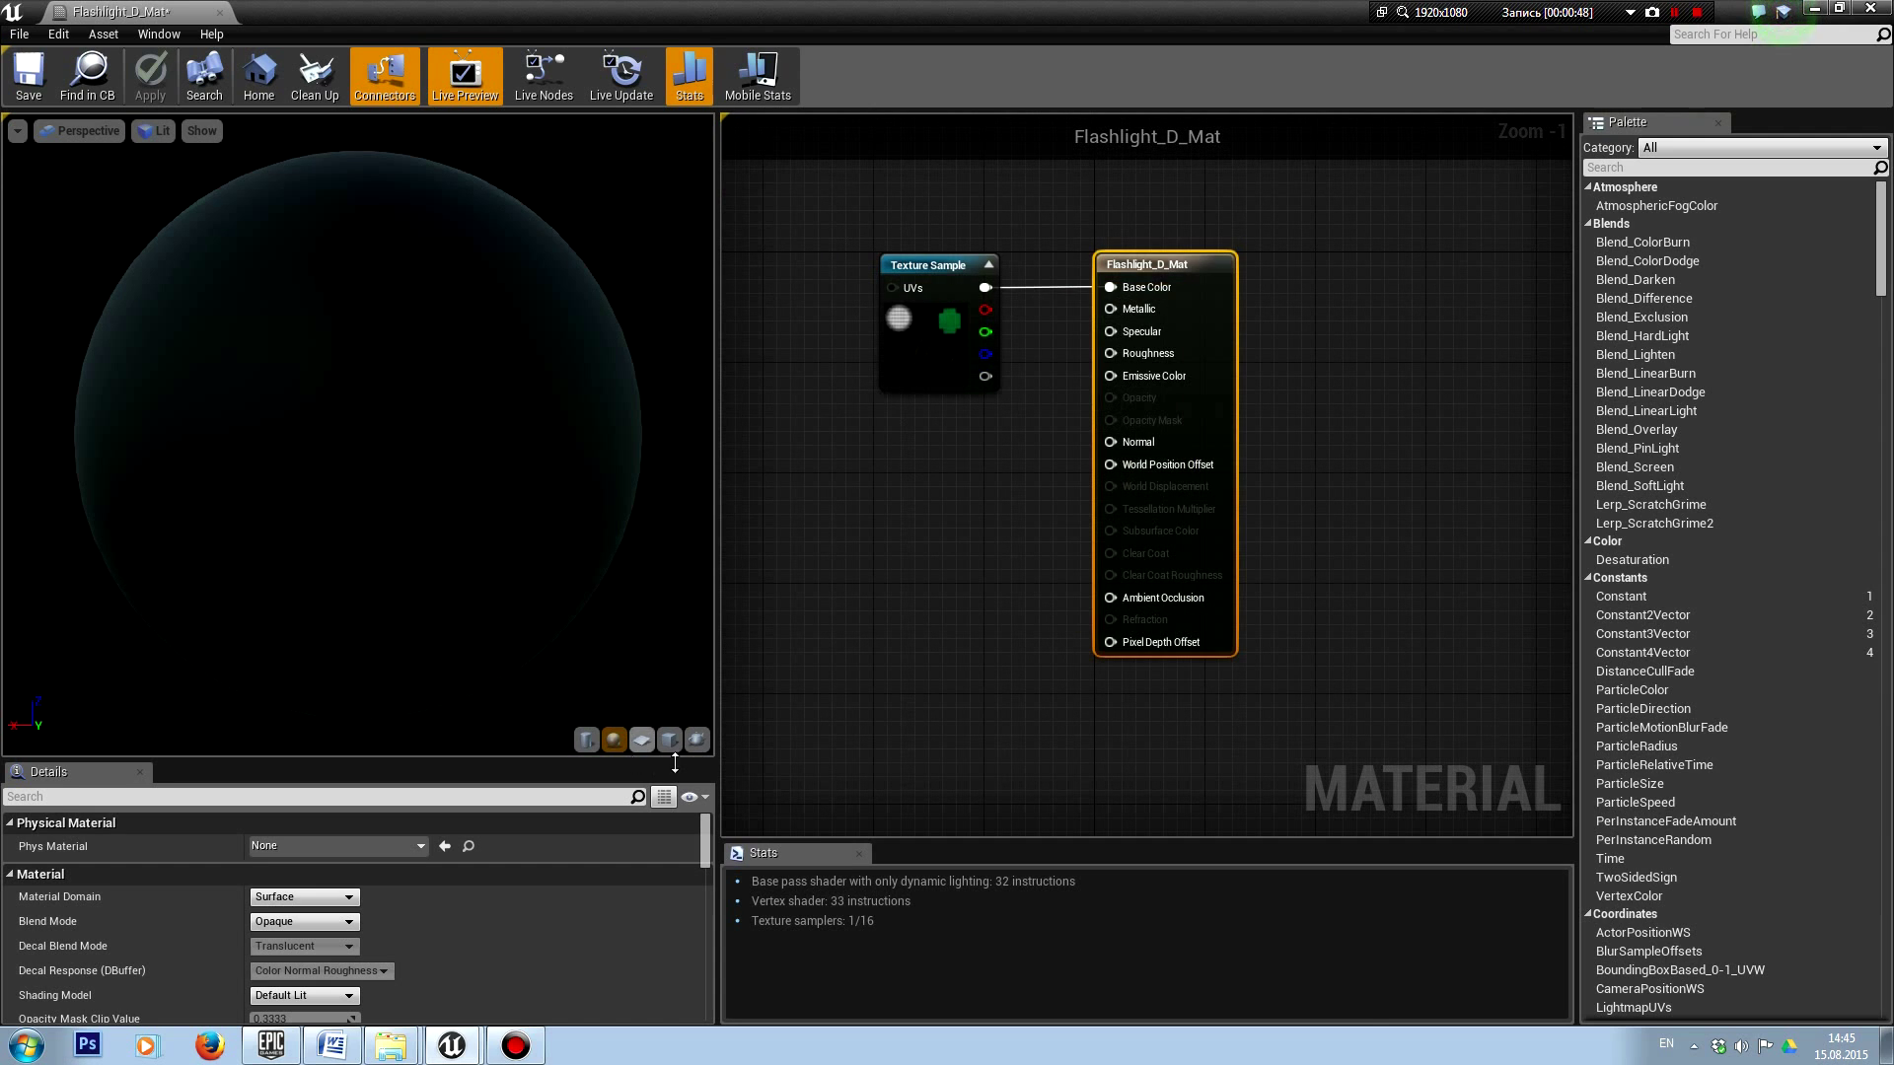
left_click_drag(458, 415, 601, 401)
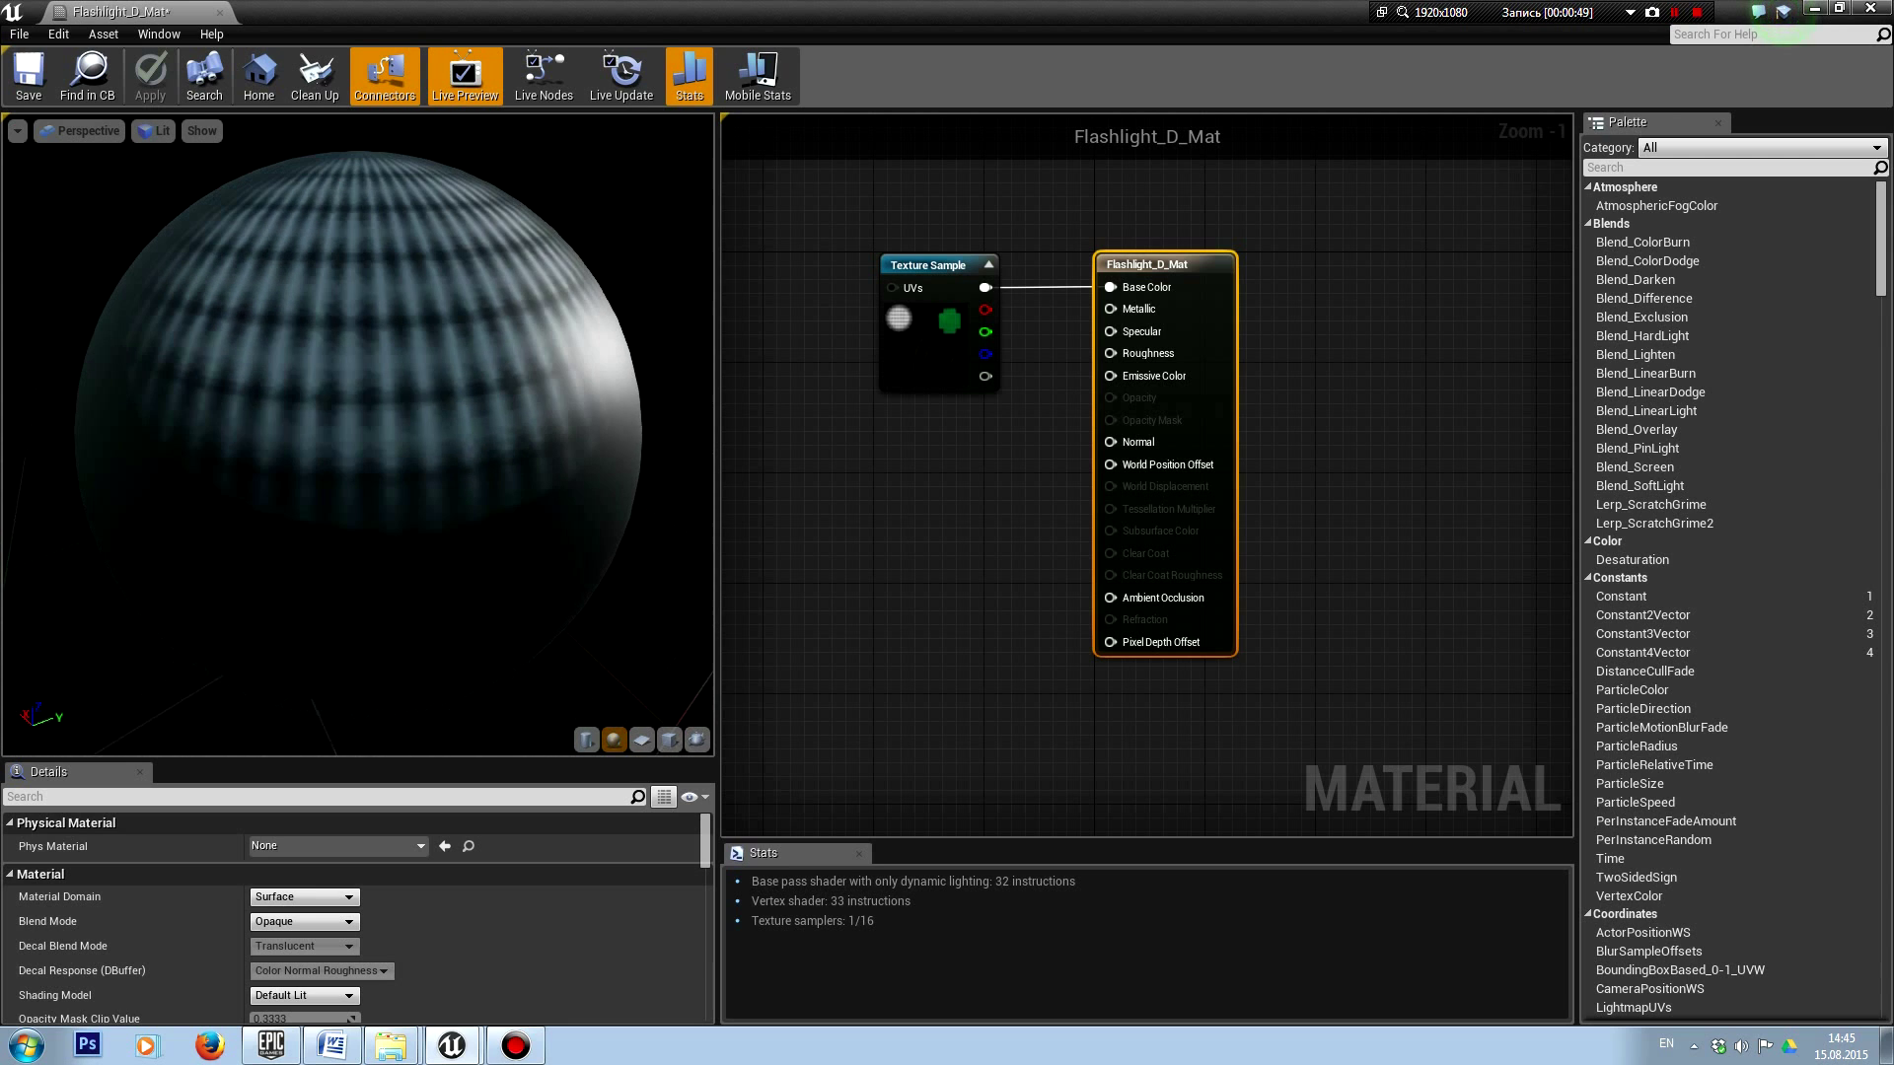
double_click(635, 11)
Step: Use Flashlight_fbx as the material preview mesh and rotate it to show the striped lens
left_click(538, 870)
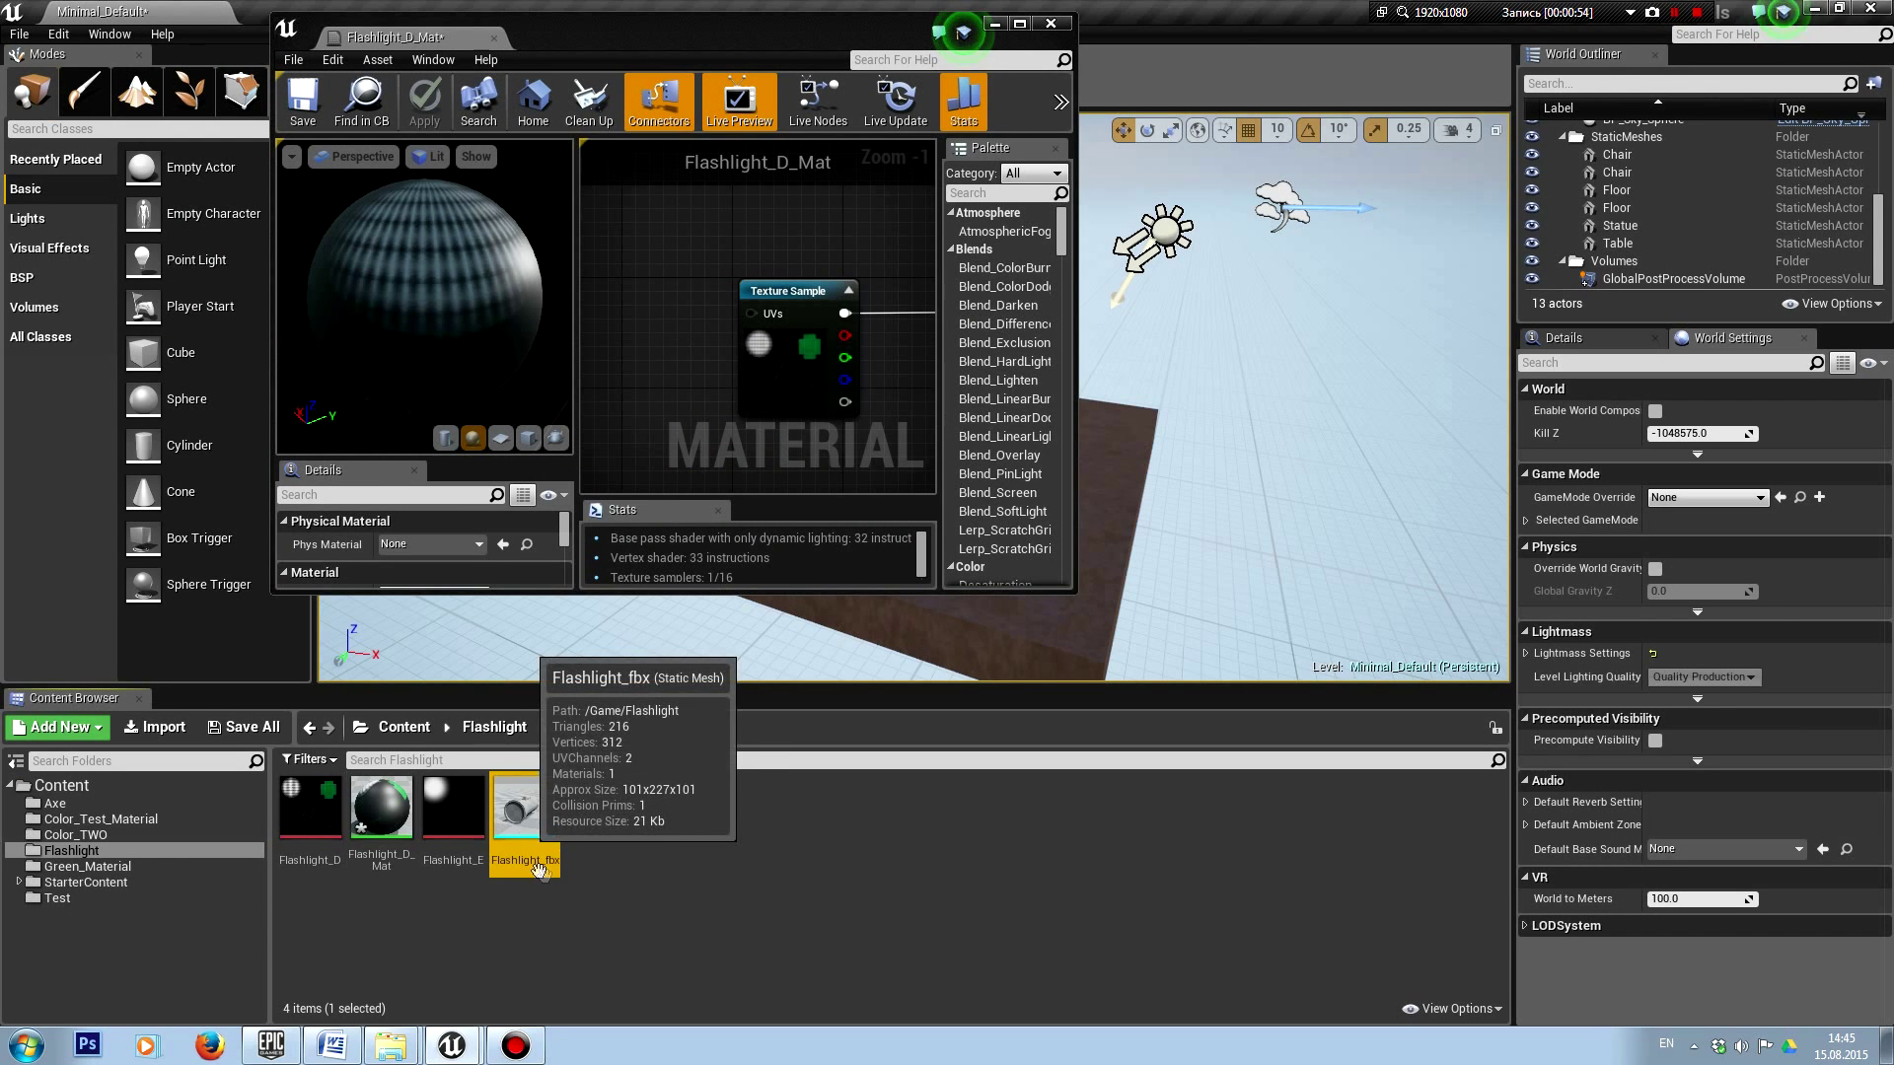
left_click(560, 452)
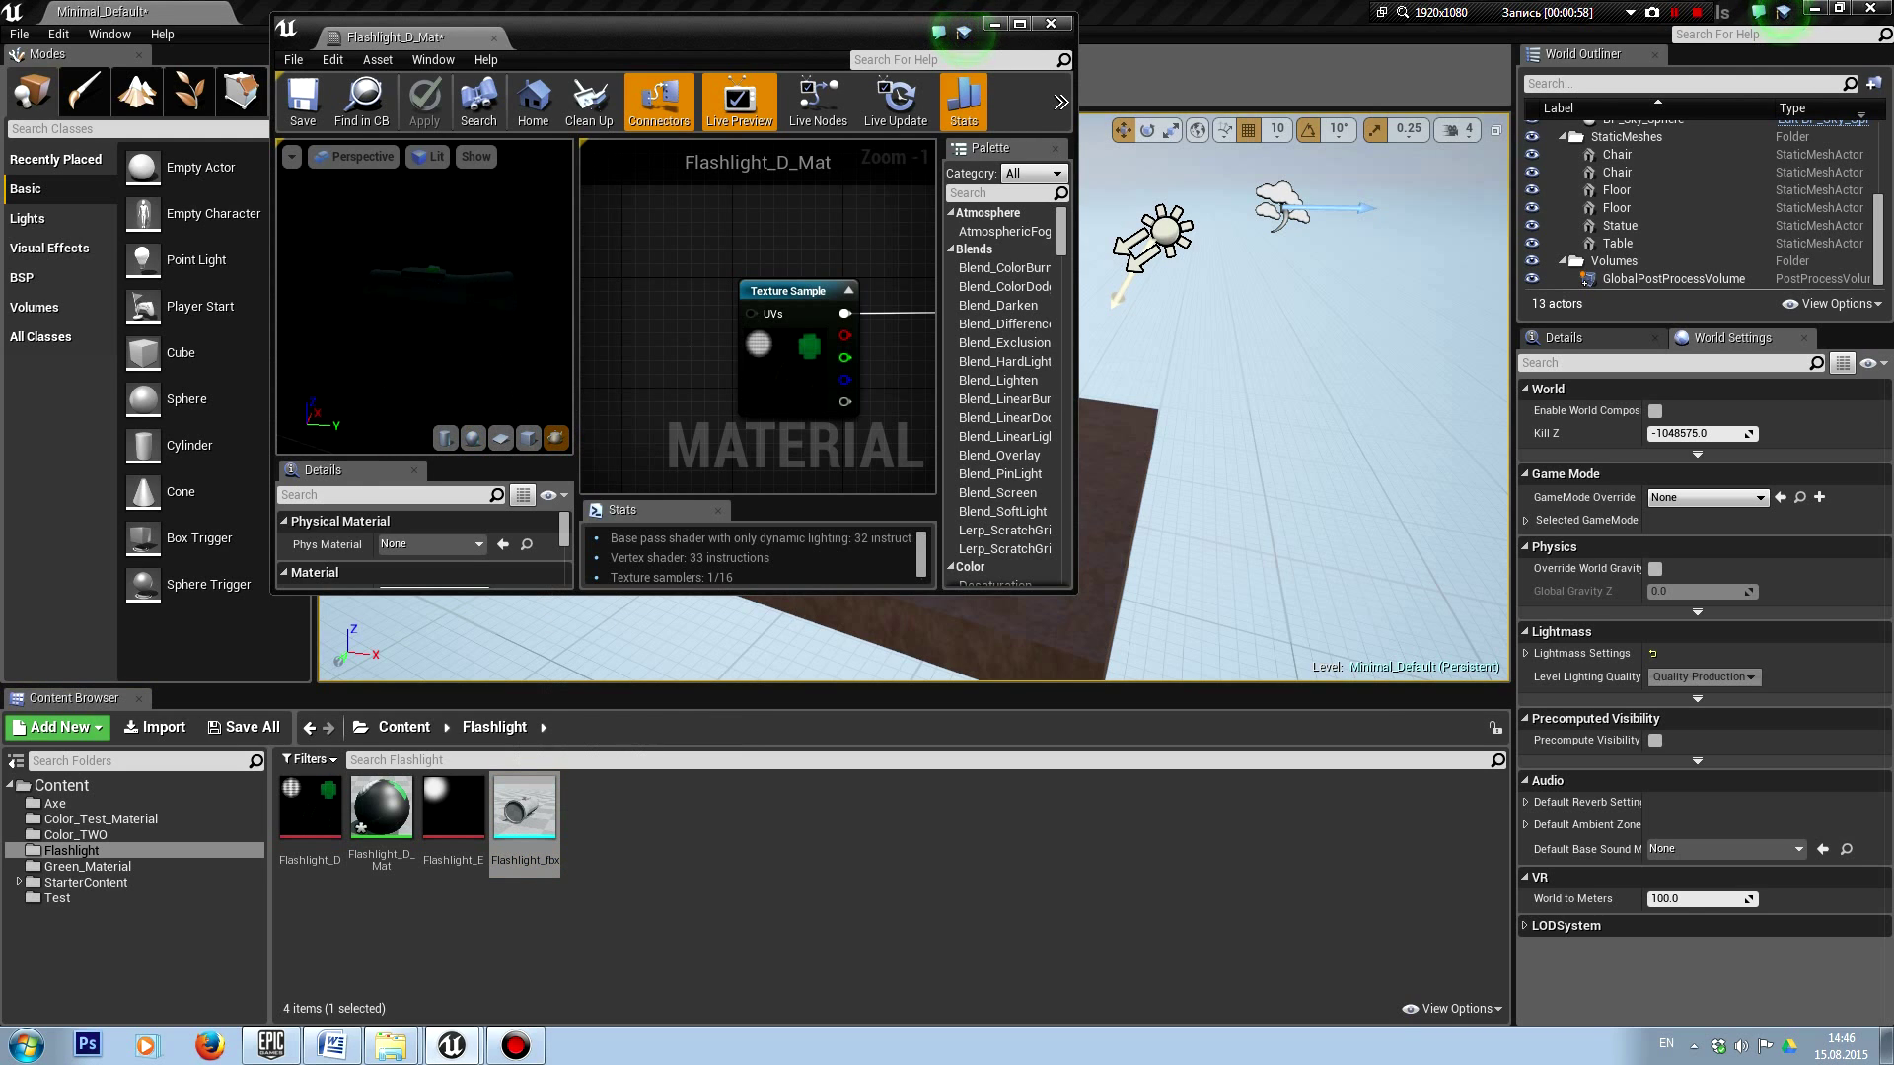
left_click_drag(429, 281, 464, 307)
left_click(1021, 25)
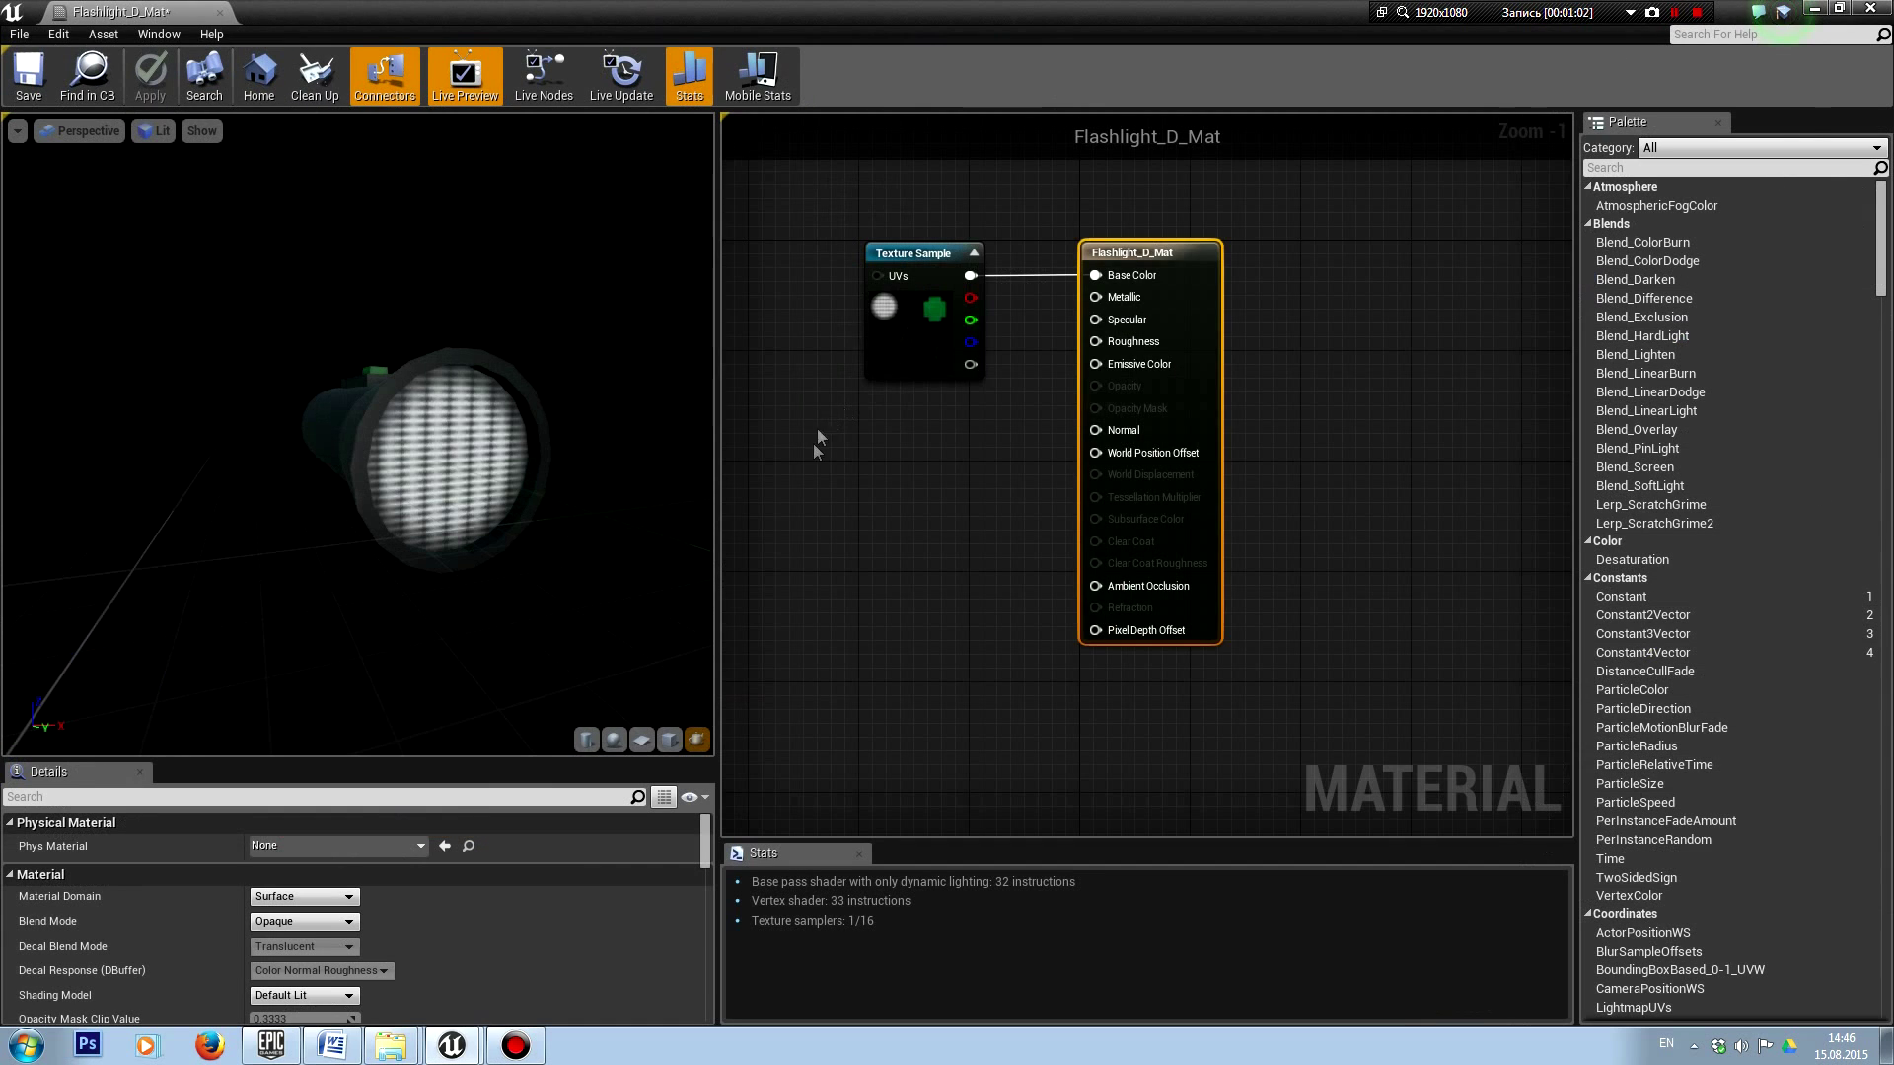
left_click_drag(356, 444, 266, 443)
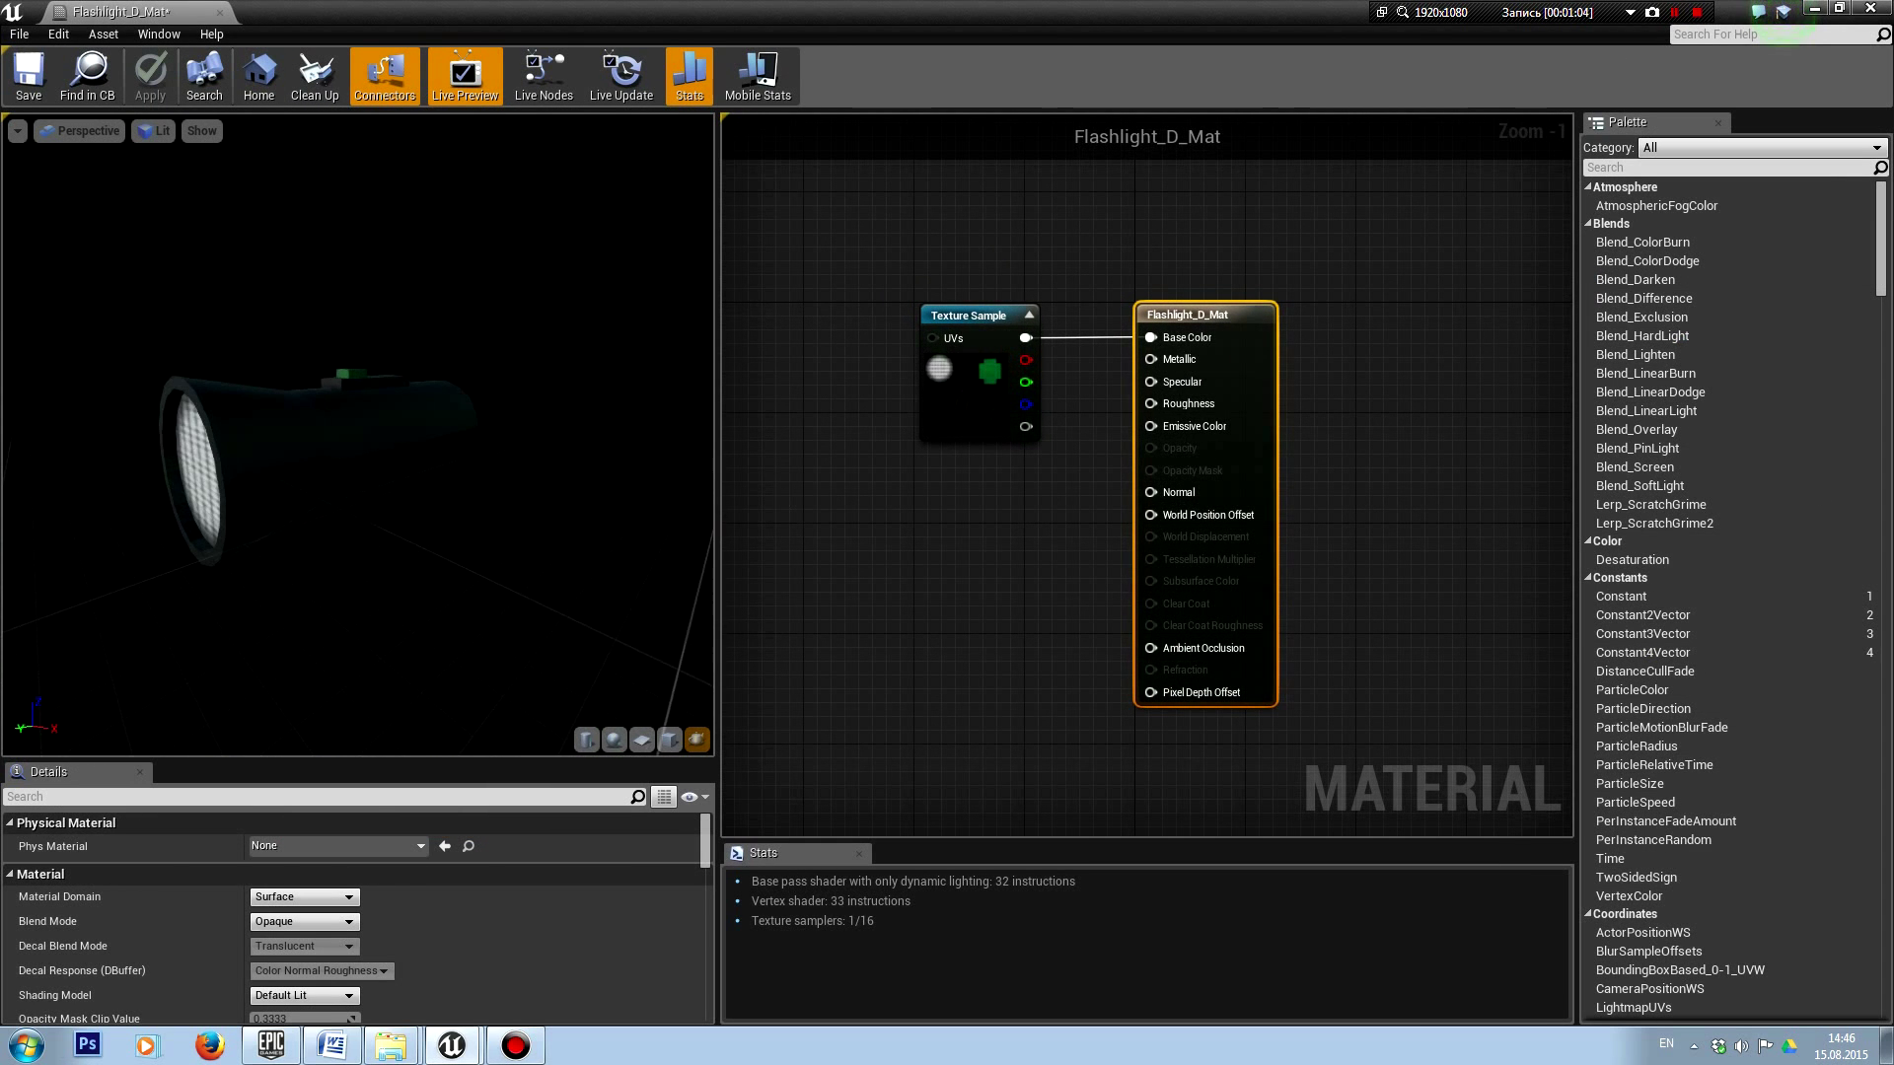
right_click_drag(1152, 508, 1098, 529)
left_click_drag(1294, 379, 1336, 380)
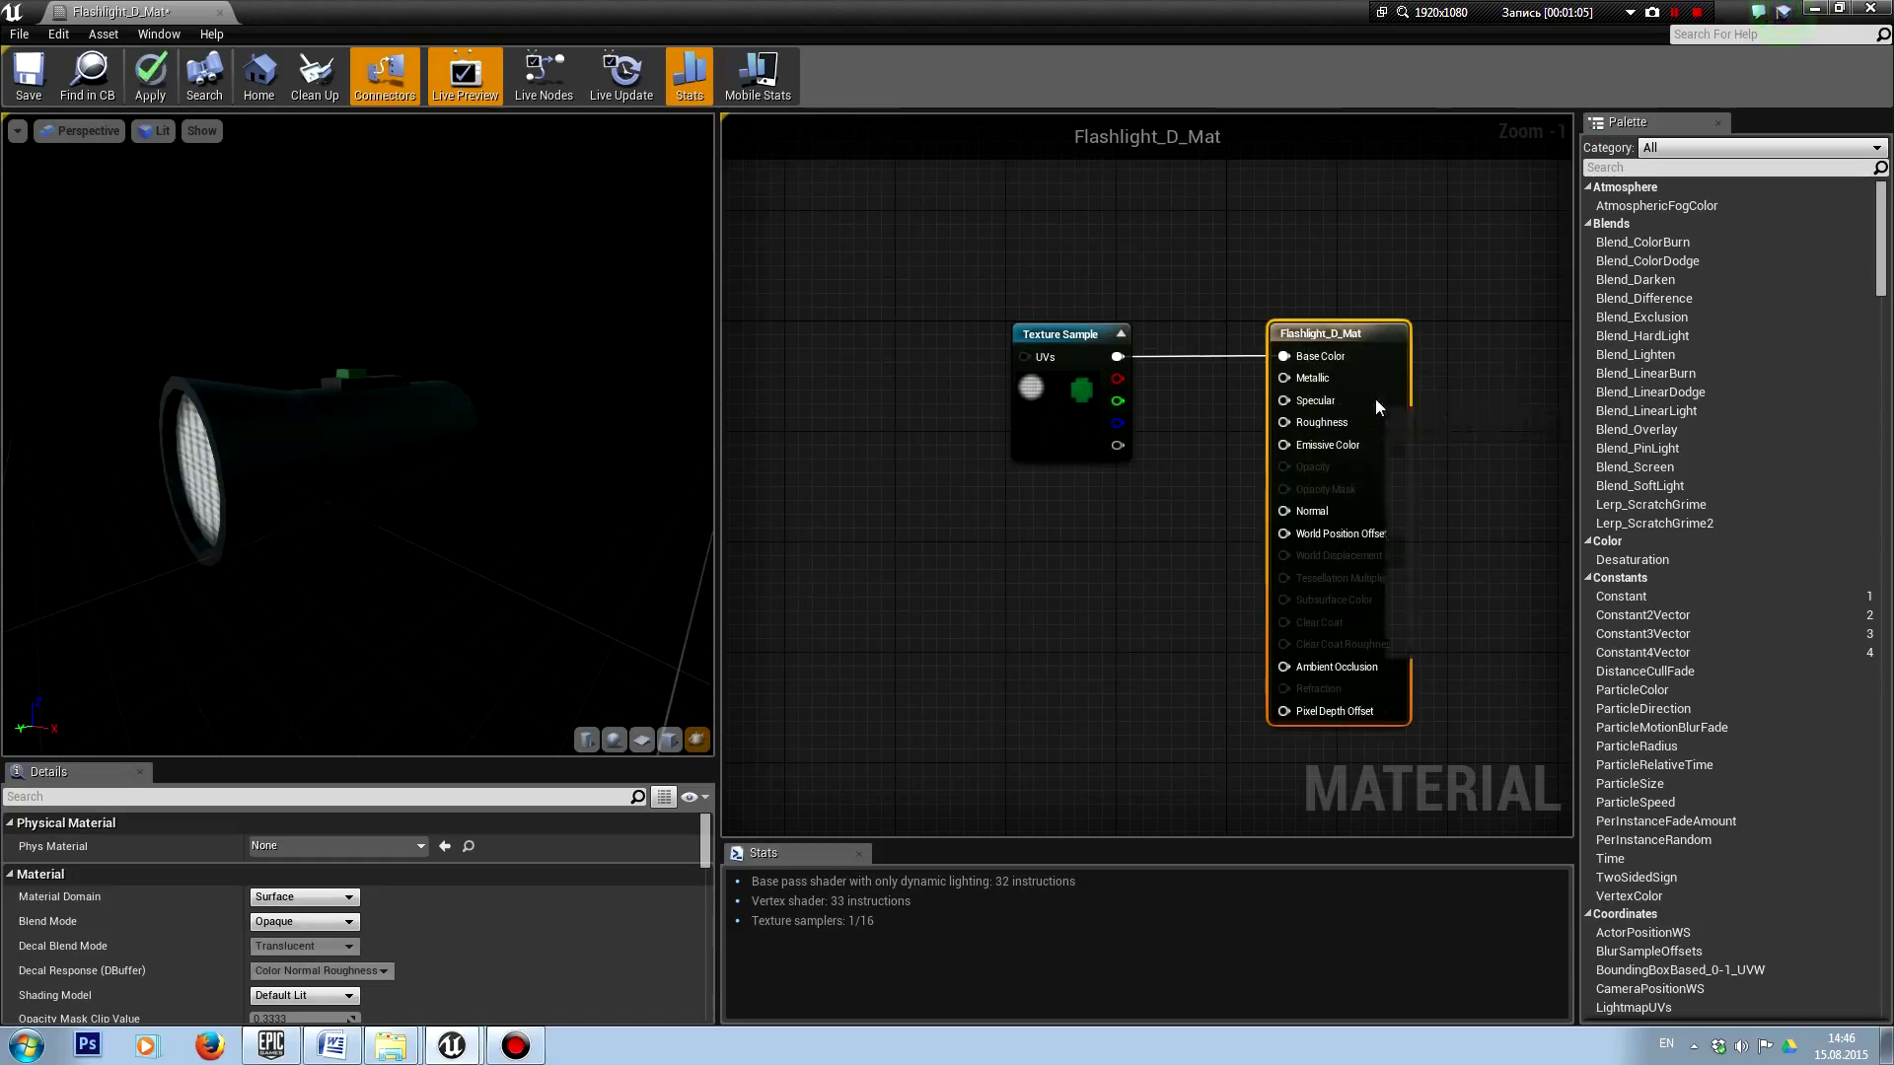
right_click(1061, 549)
type("consta")
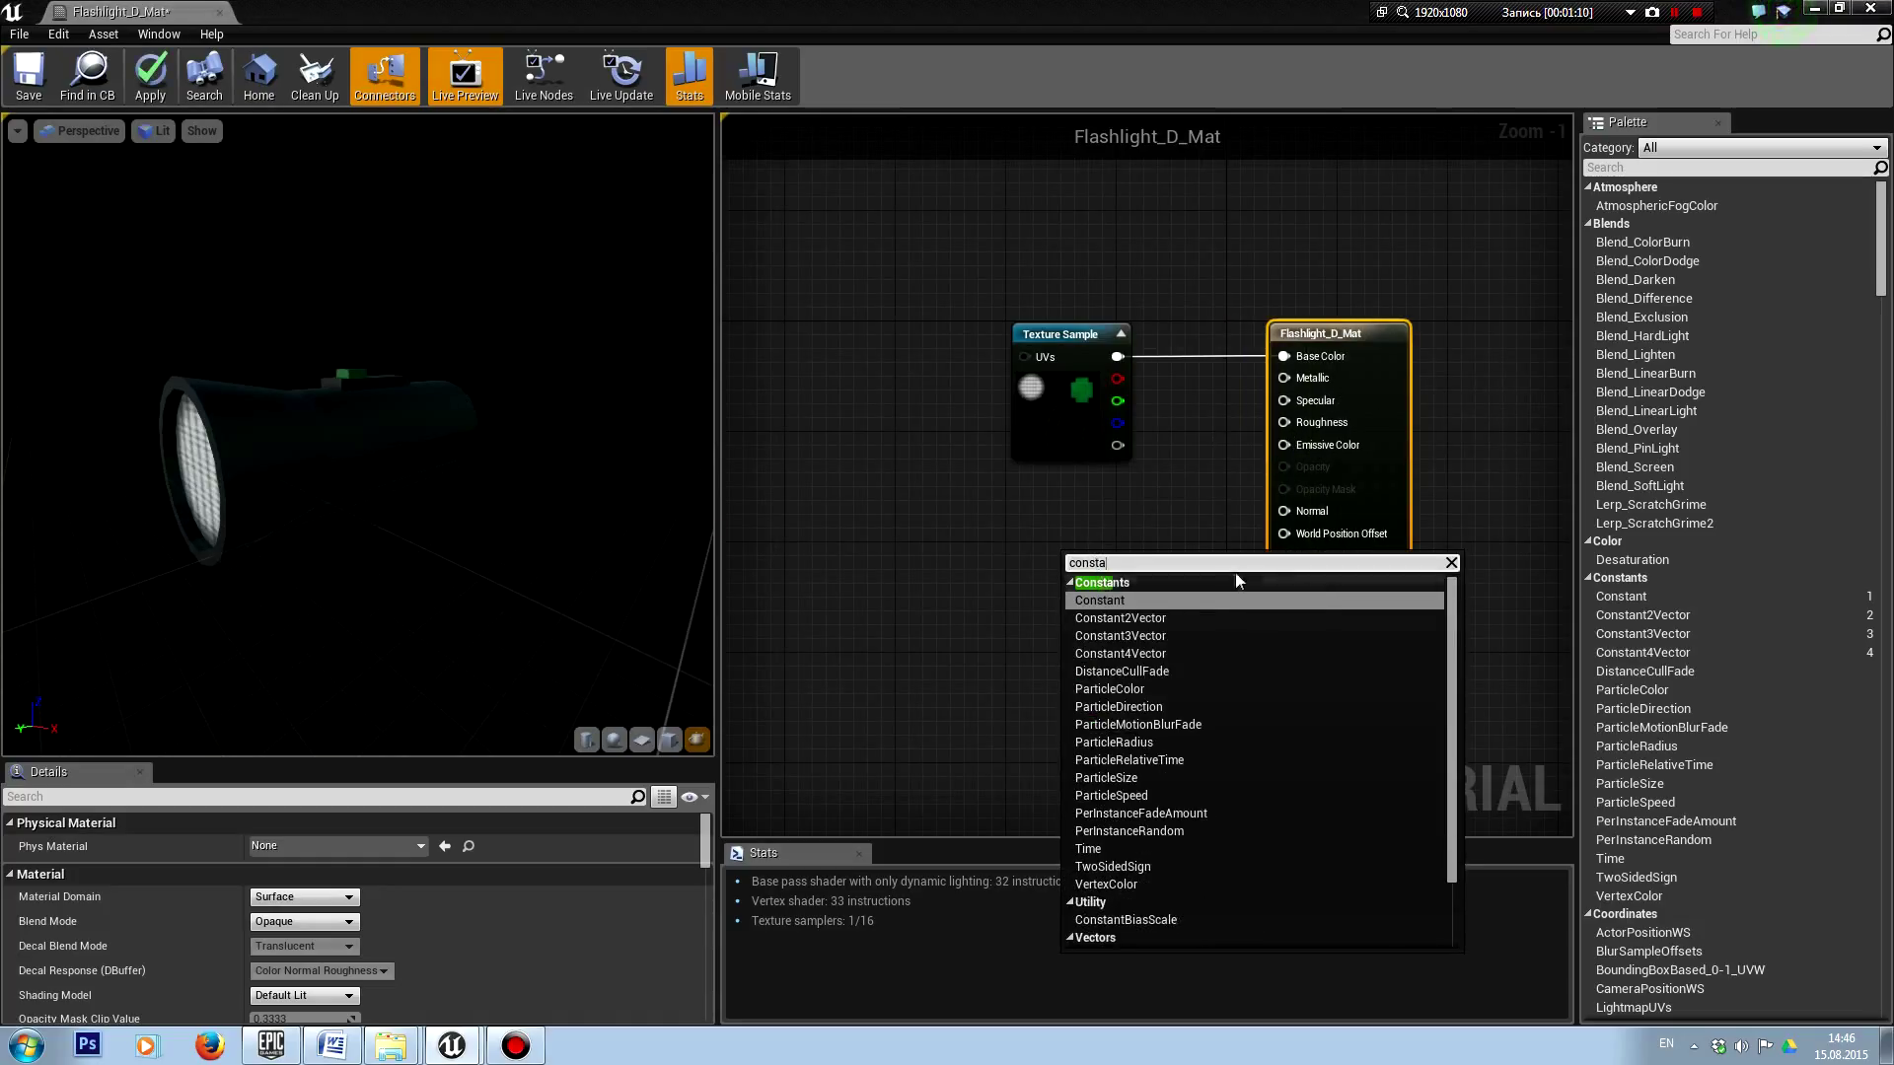
Step: Add two Constant nodes, setting one to 0.5 and wiring it into Metallic
left_click(1189, 600)
left_click_drag(1088, 534, 1101, 488)
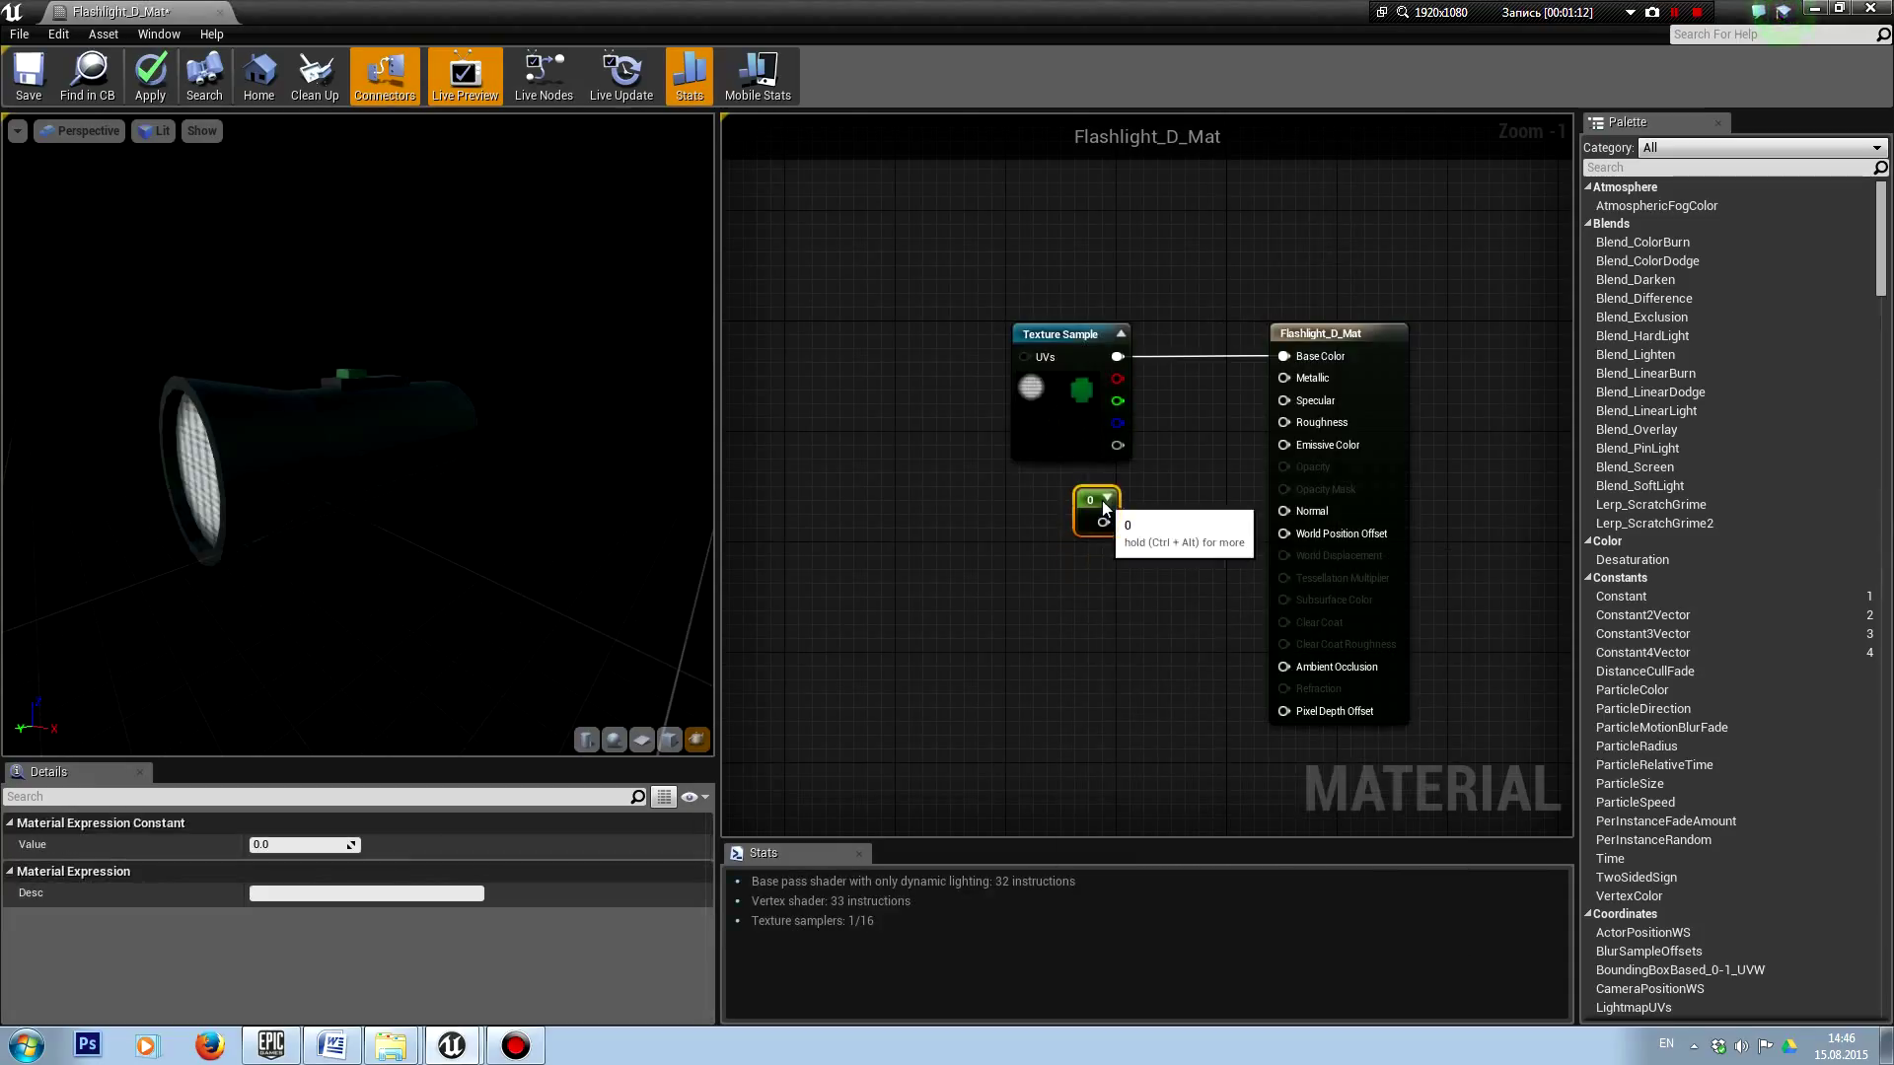
key("ctrl+c")
key("ctrl+v")
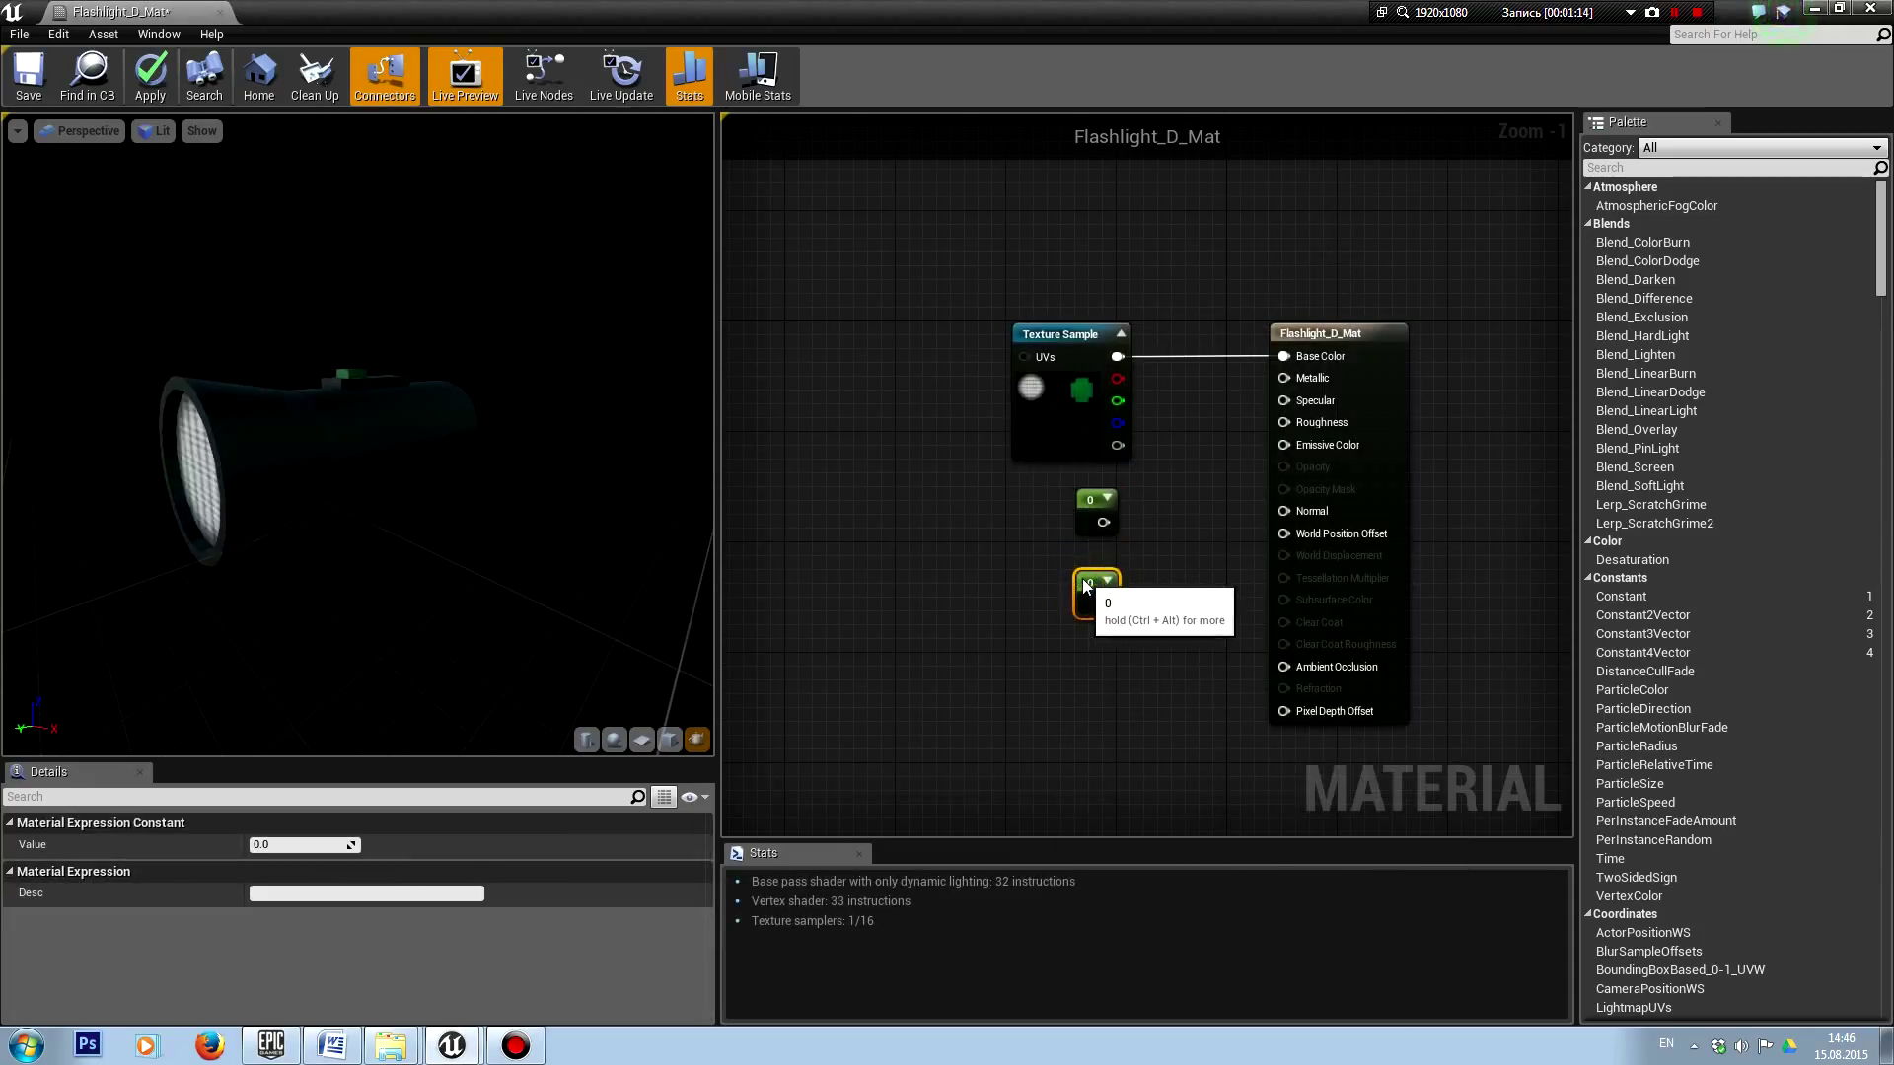
left_click(1092, 510)
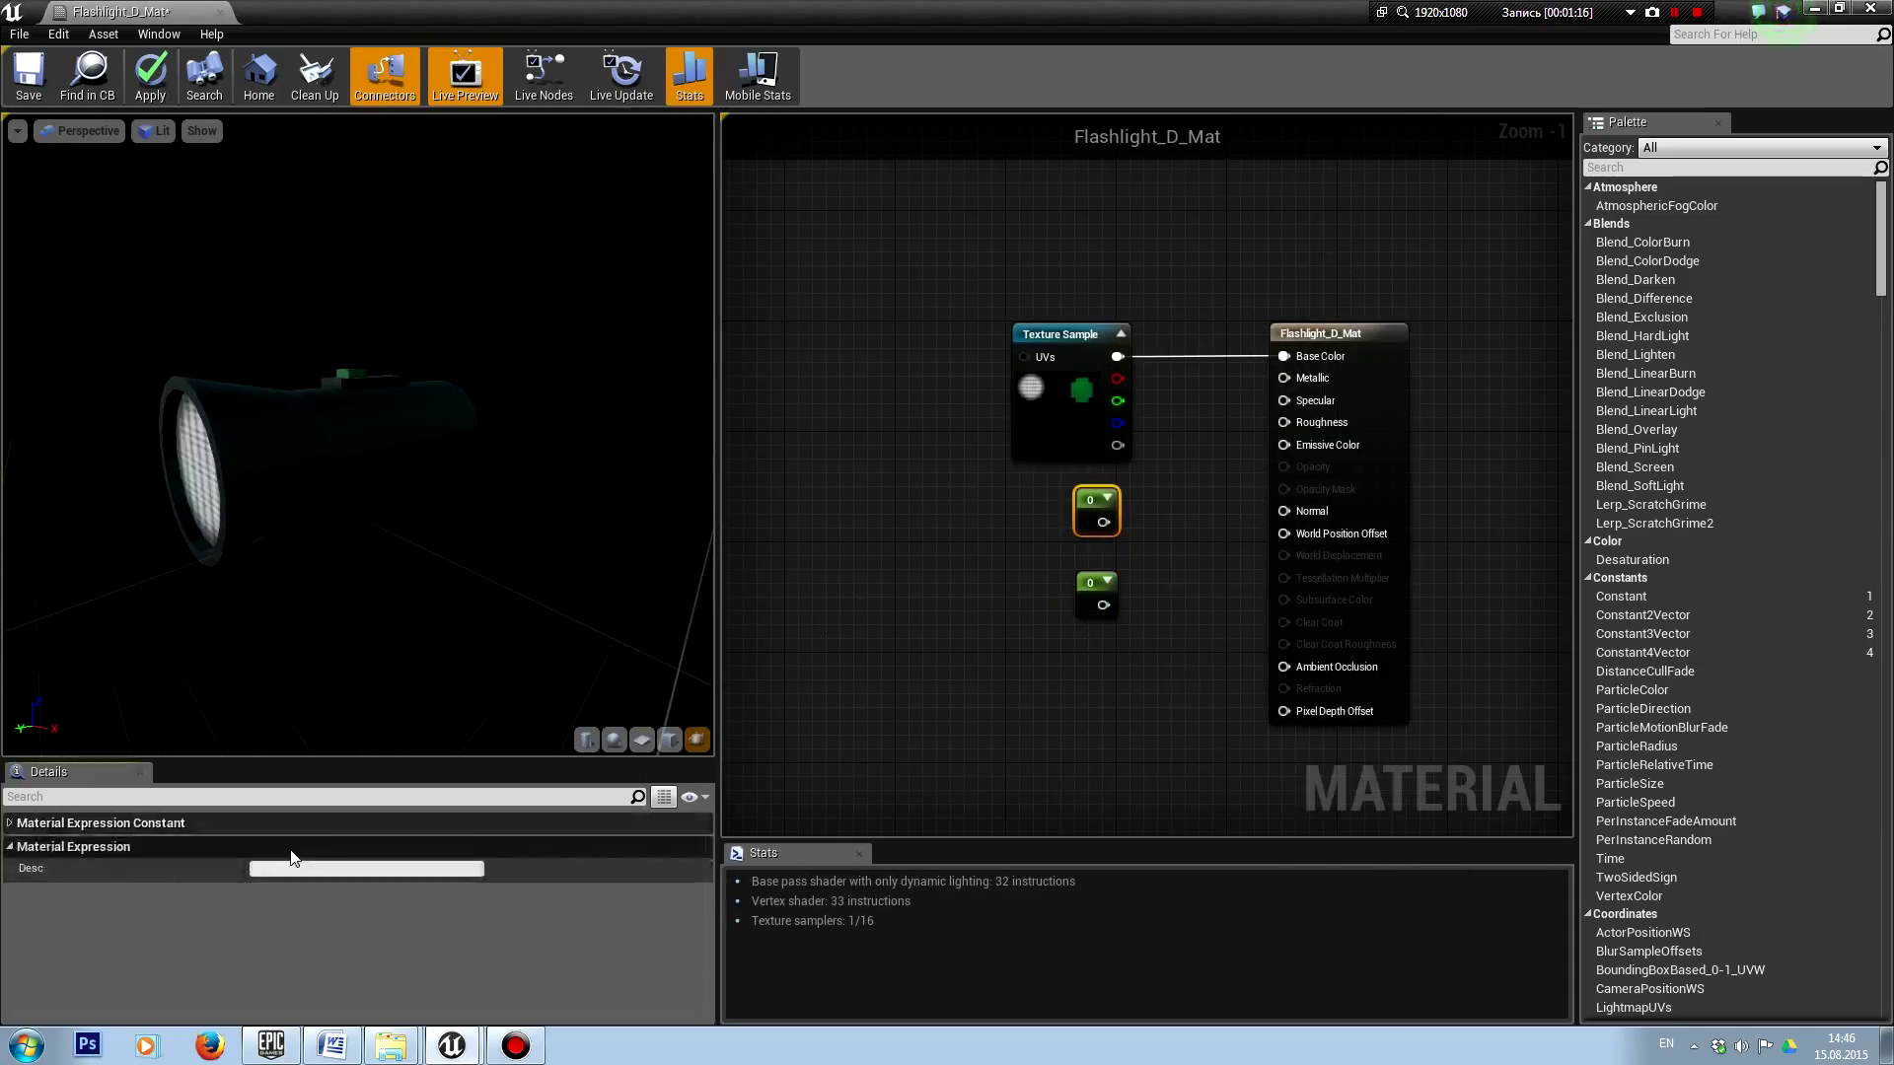
left_click(305, 844)
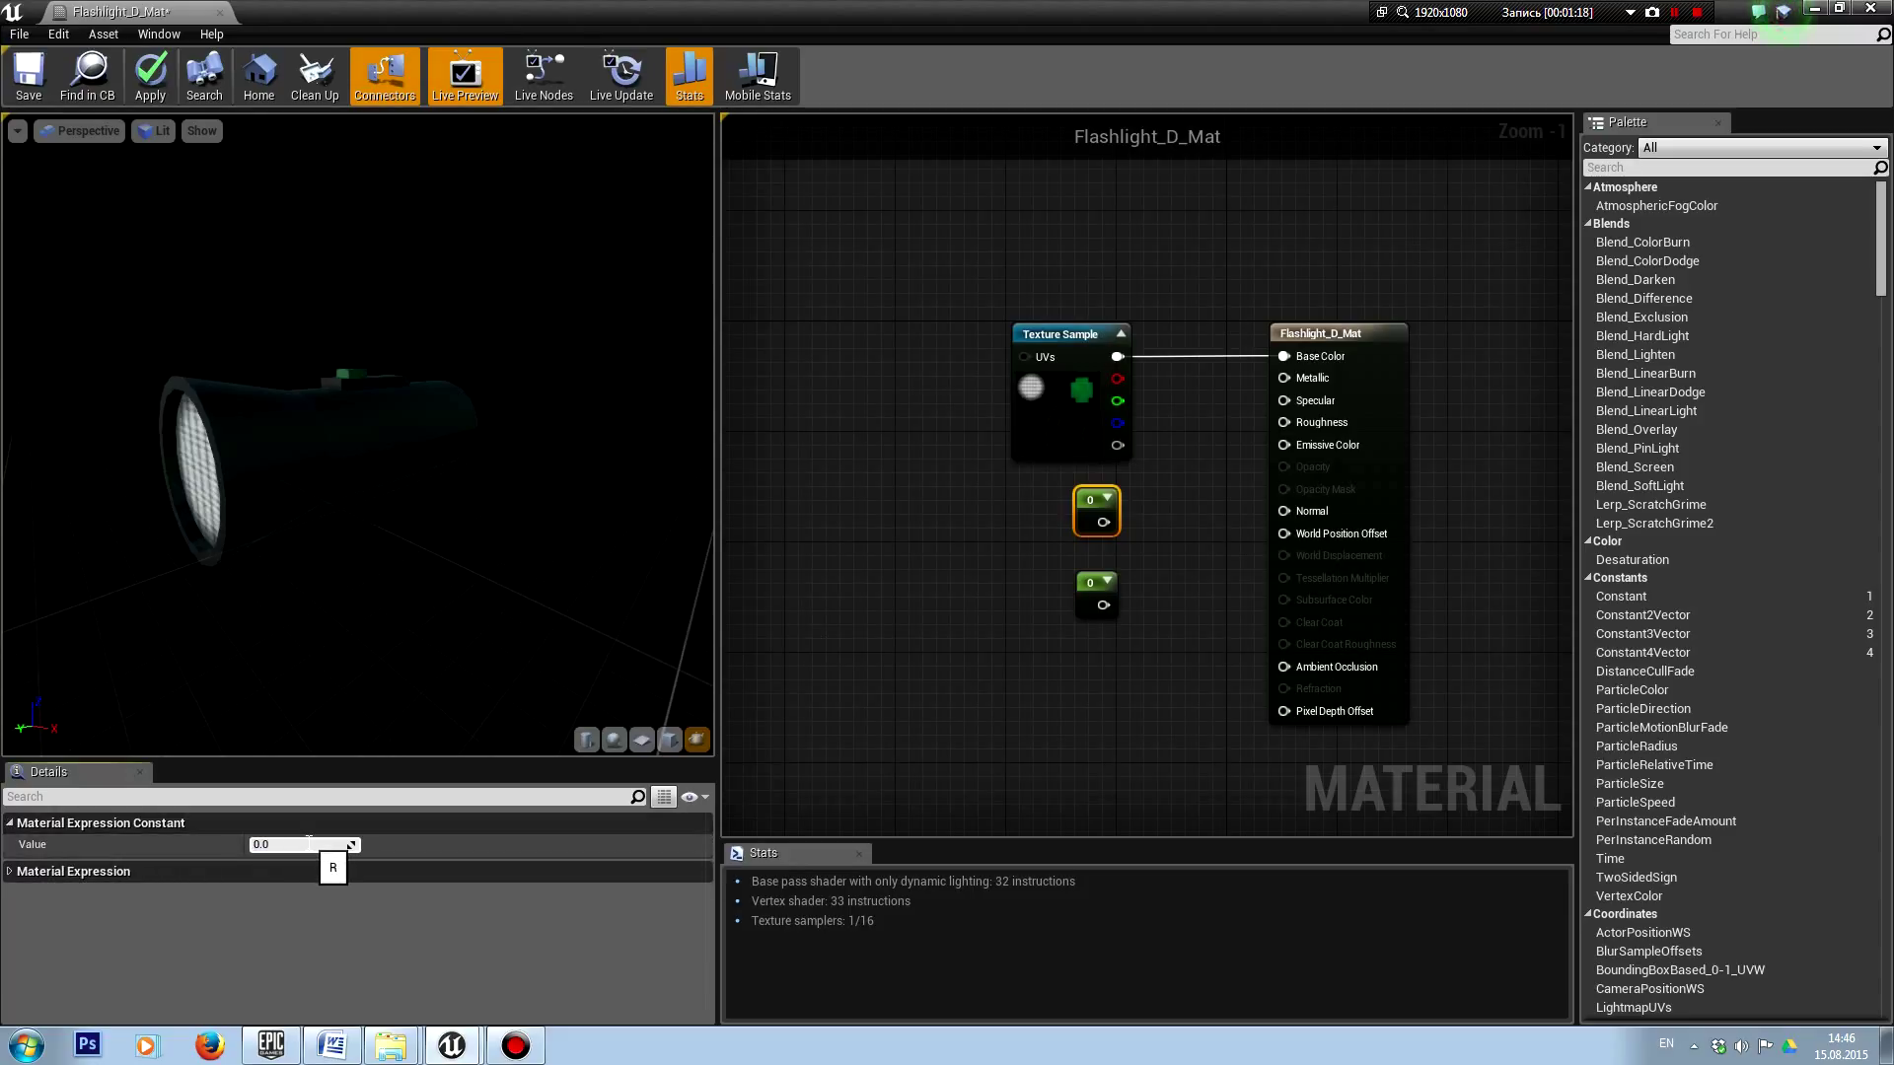
key("Return")
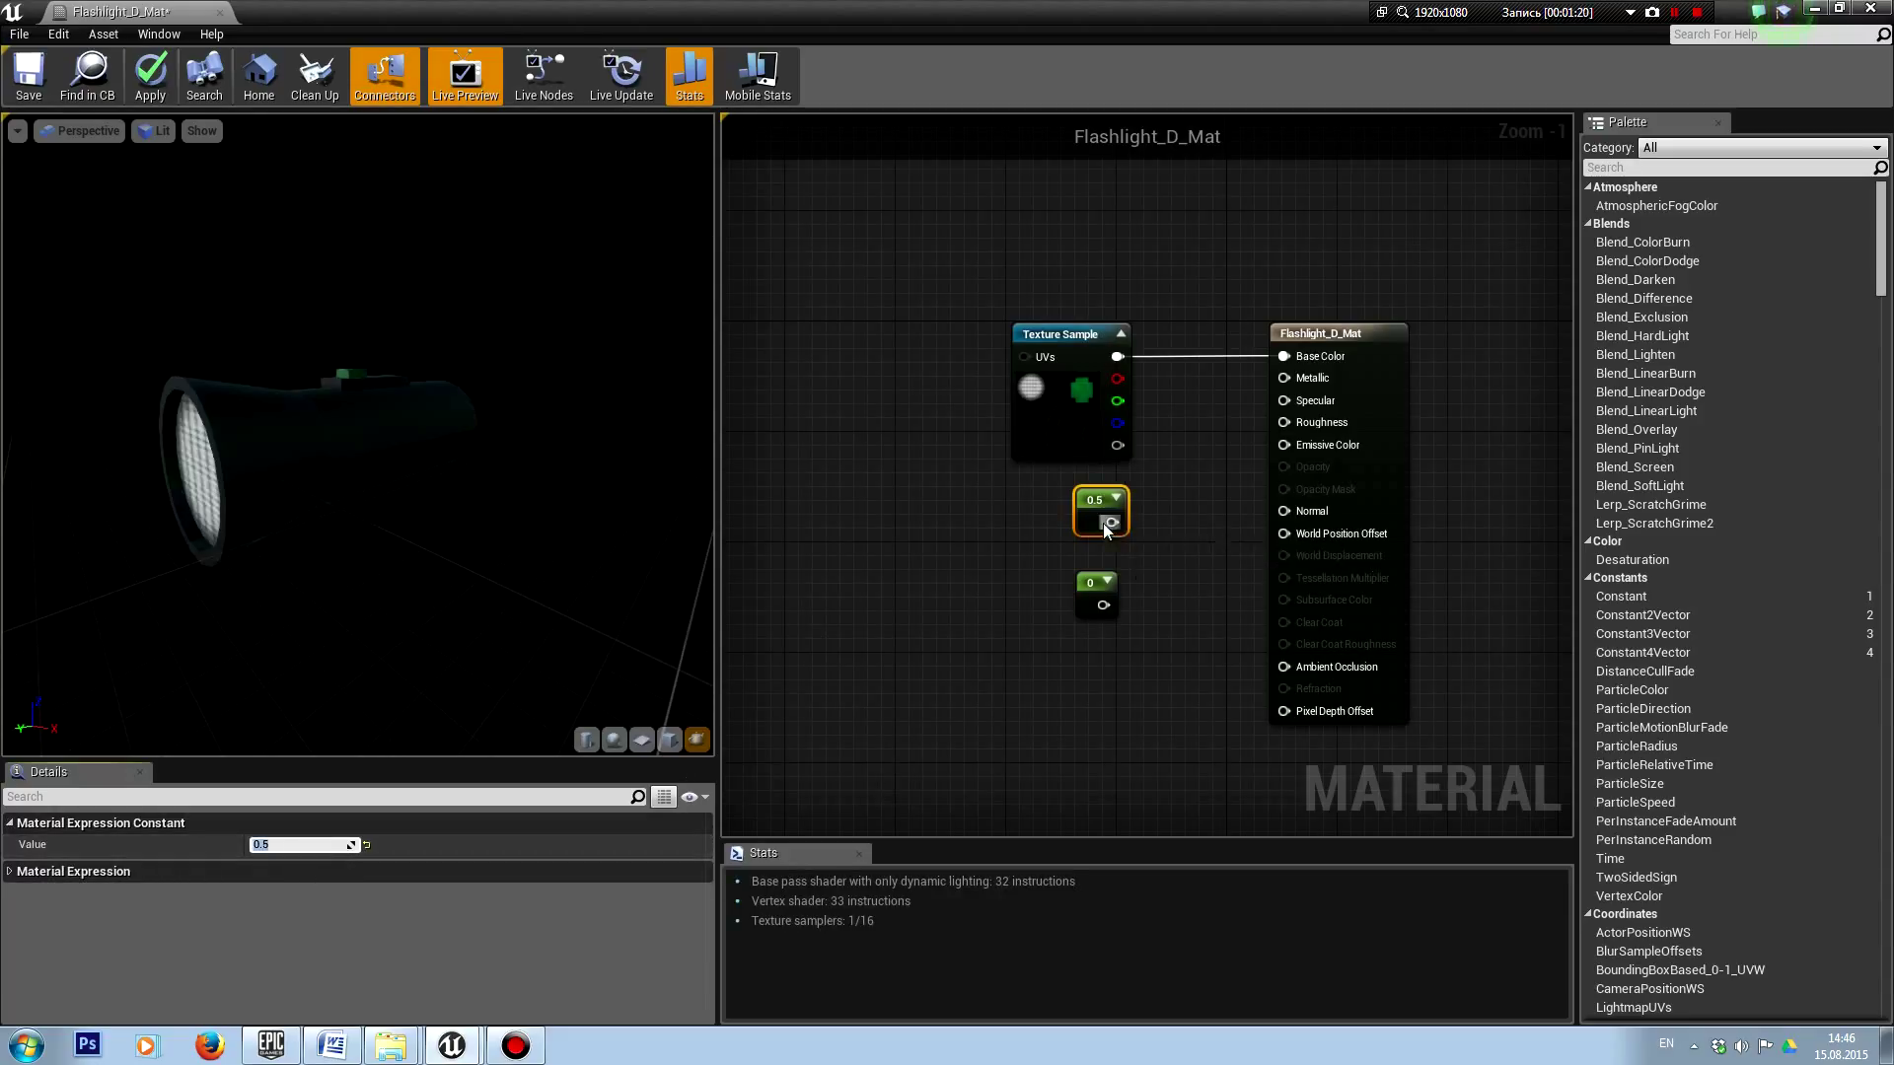
mouse_move(1106, 527)
left_mouse_down()
mouse_move(1164, 505)
mouse_move(1123, 542)
mouse_move(1294, 393)
mouse_move(1285, 380)
left_mouse_up()
left_click_drag(1091, 592, 1103, 596)
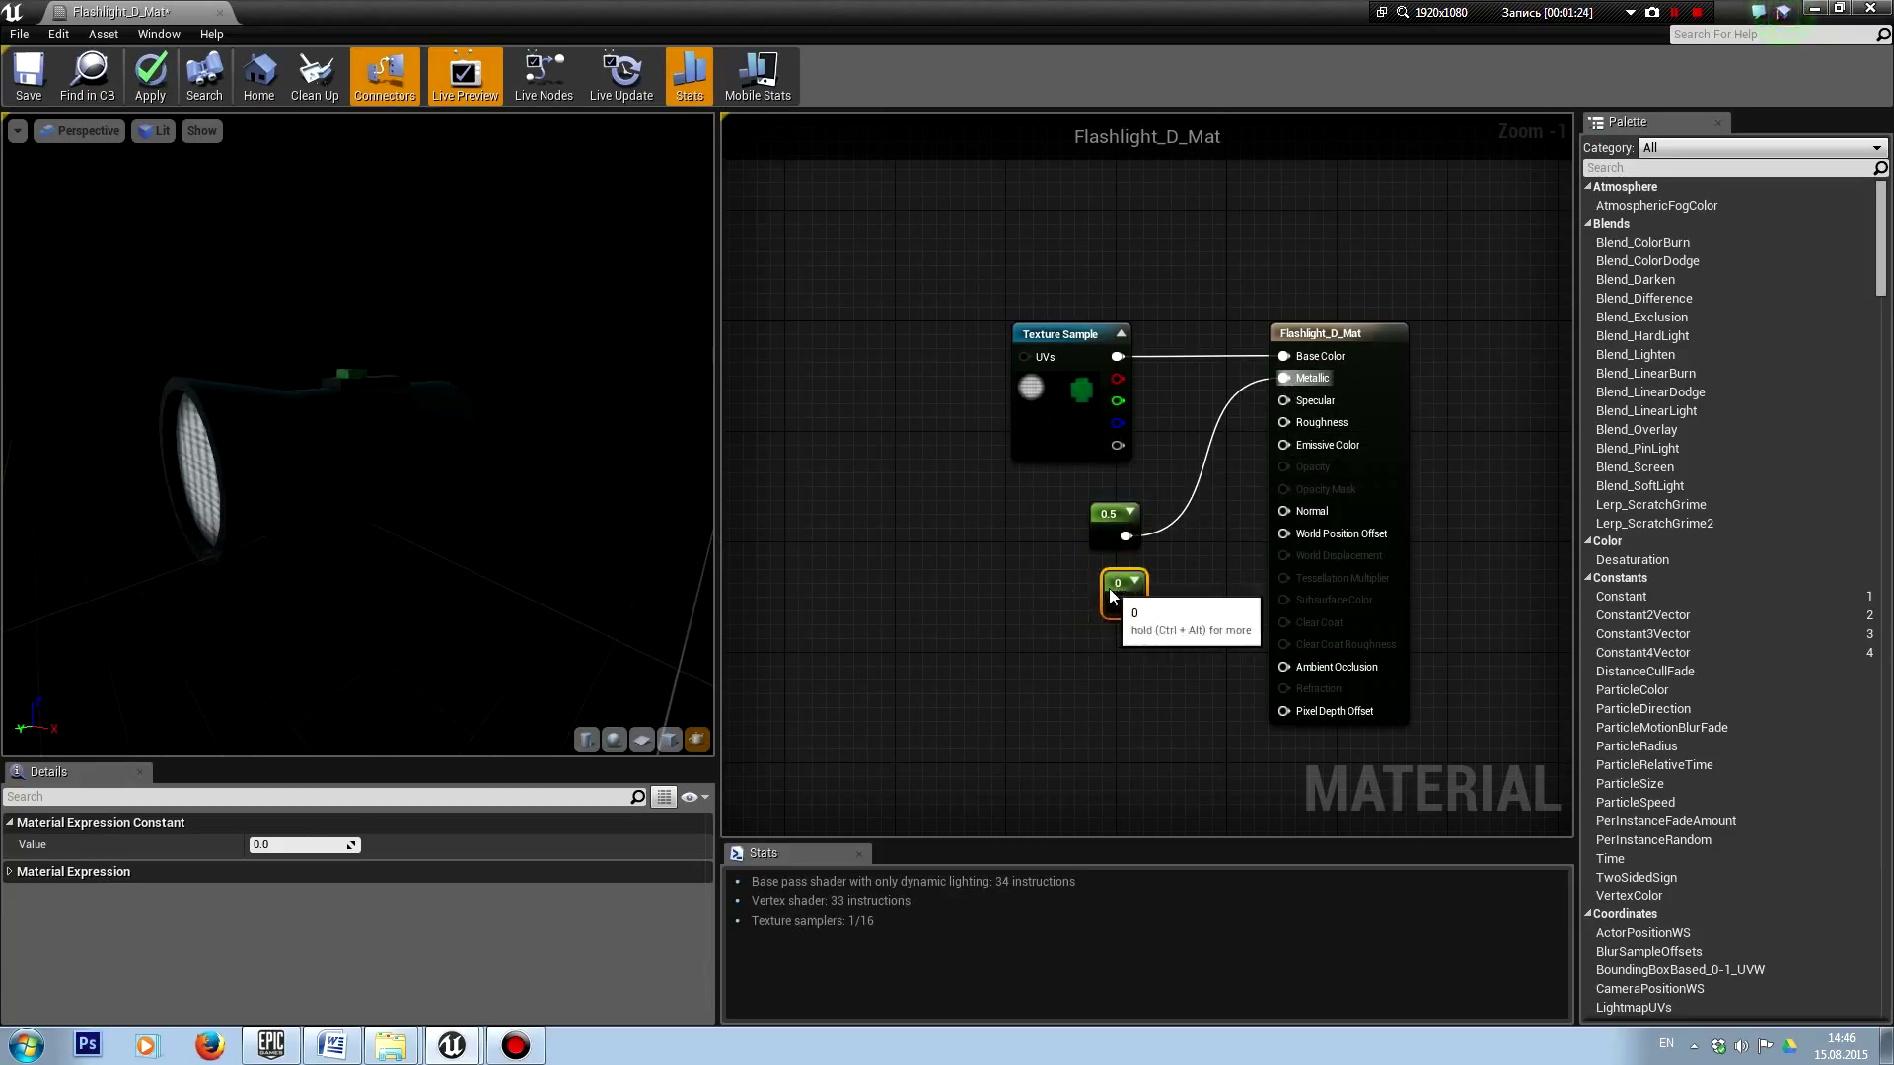
Step: Set the second constant to 0.3, wire it into Roughness, and tidy the nodes
left_click(304, 844)
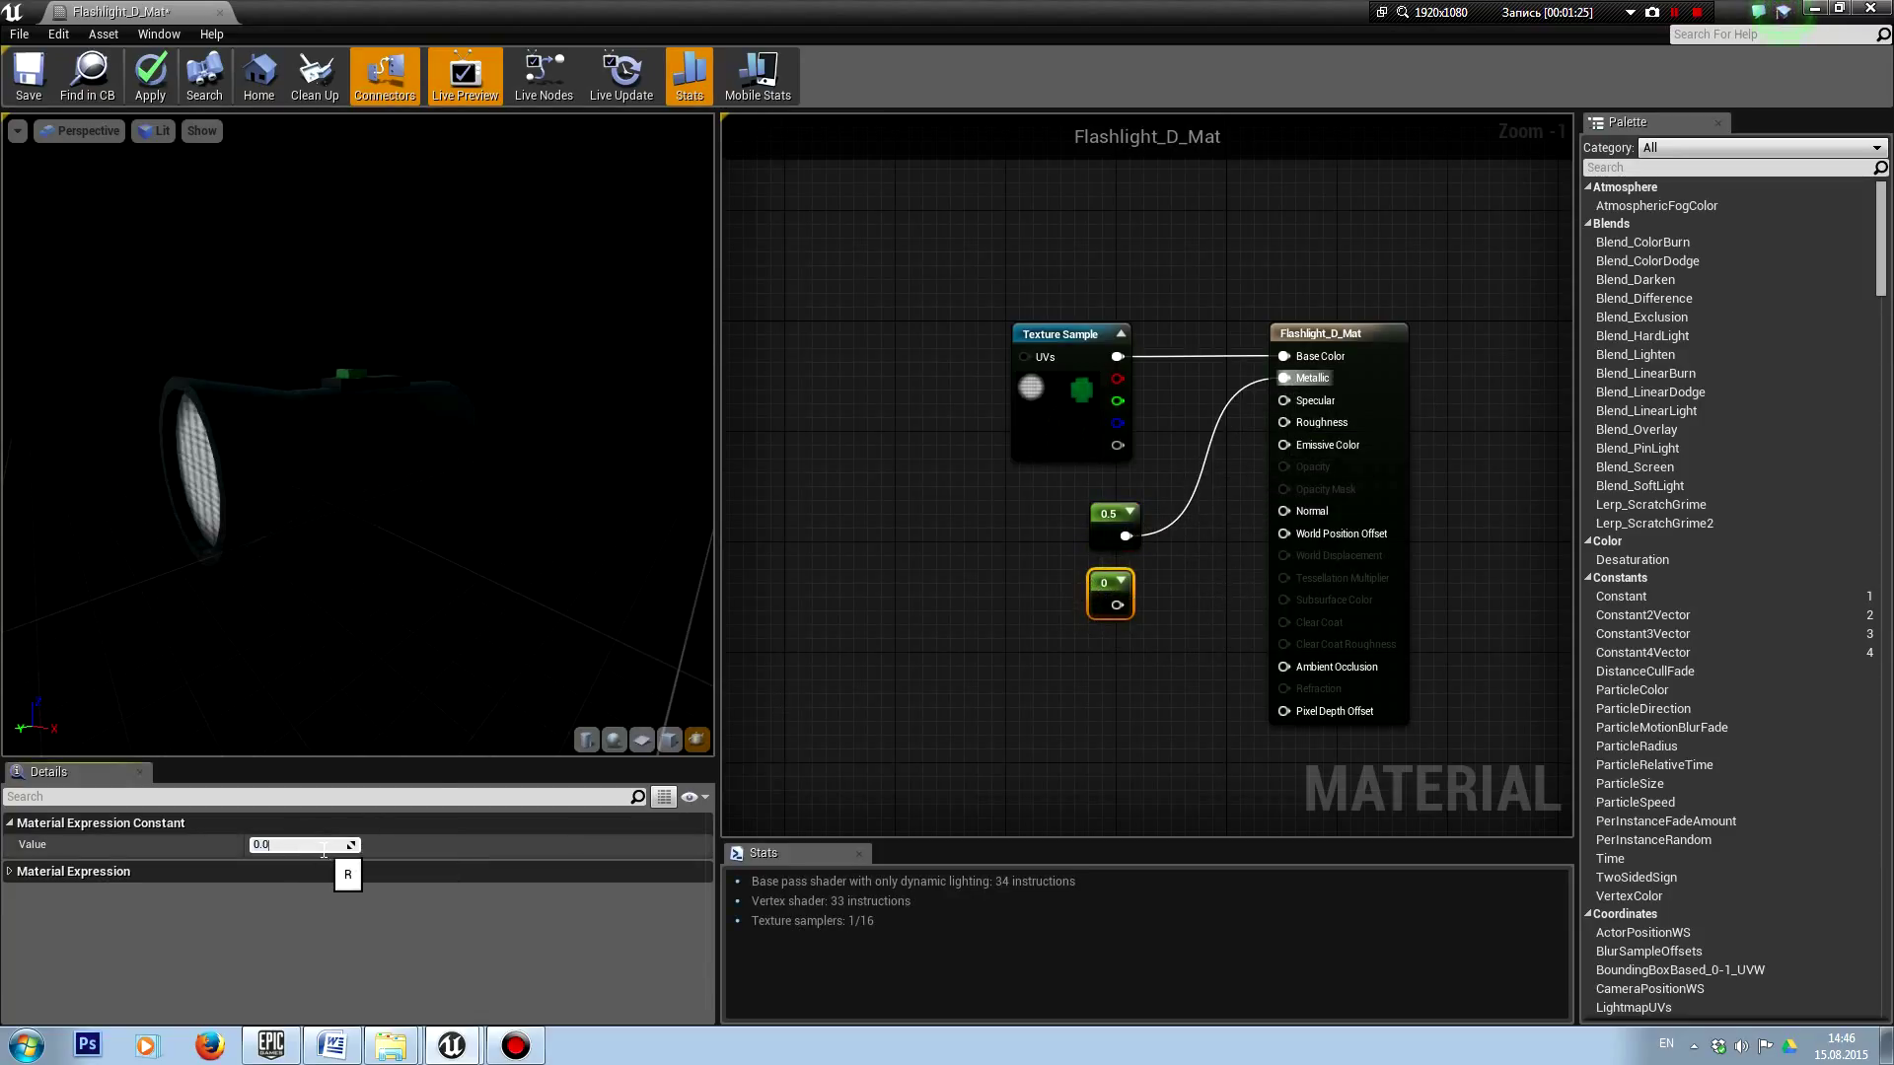
type("0.3")
key("Return")
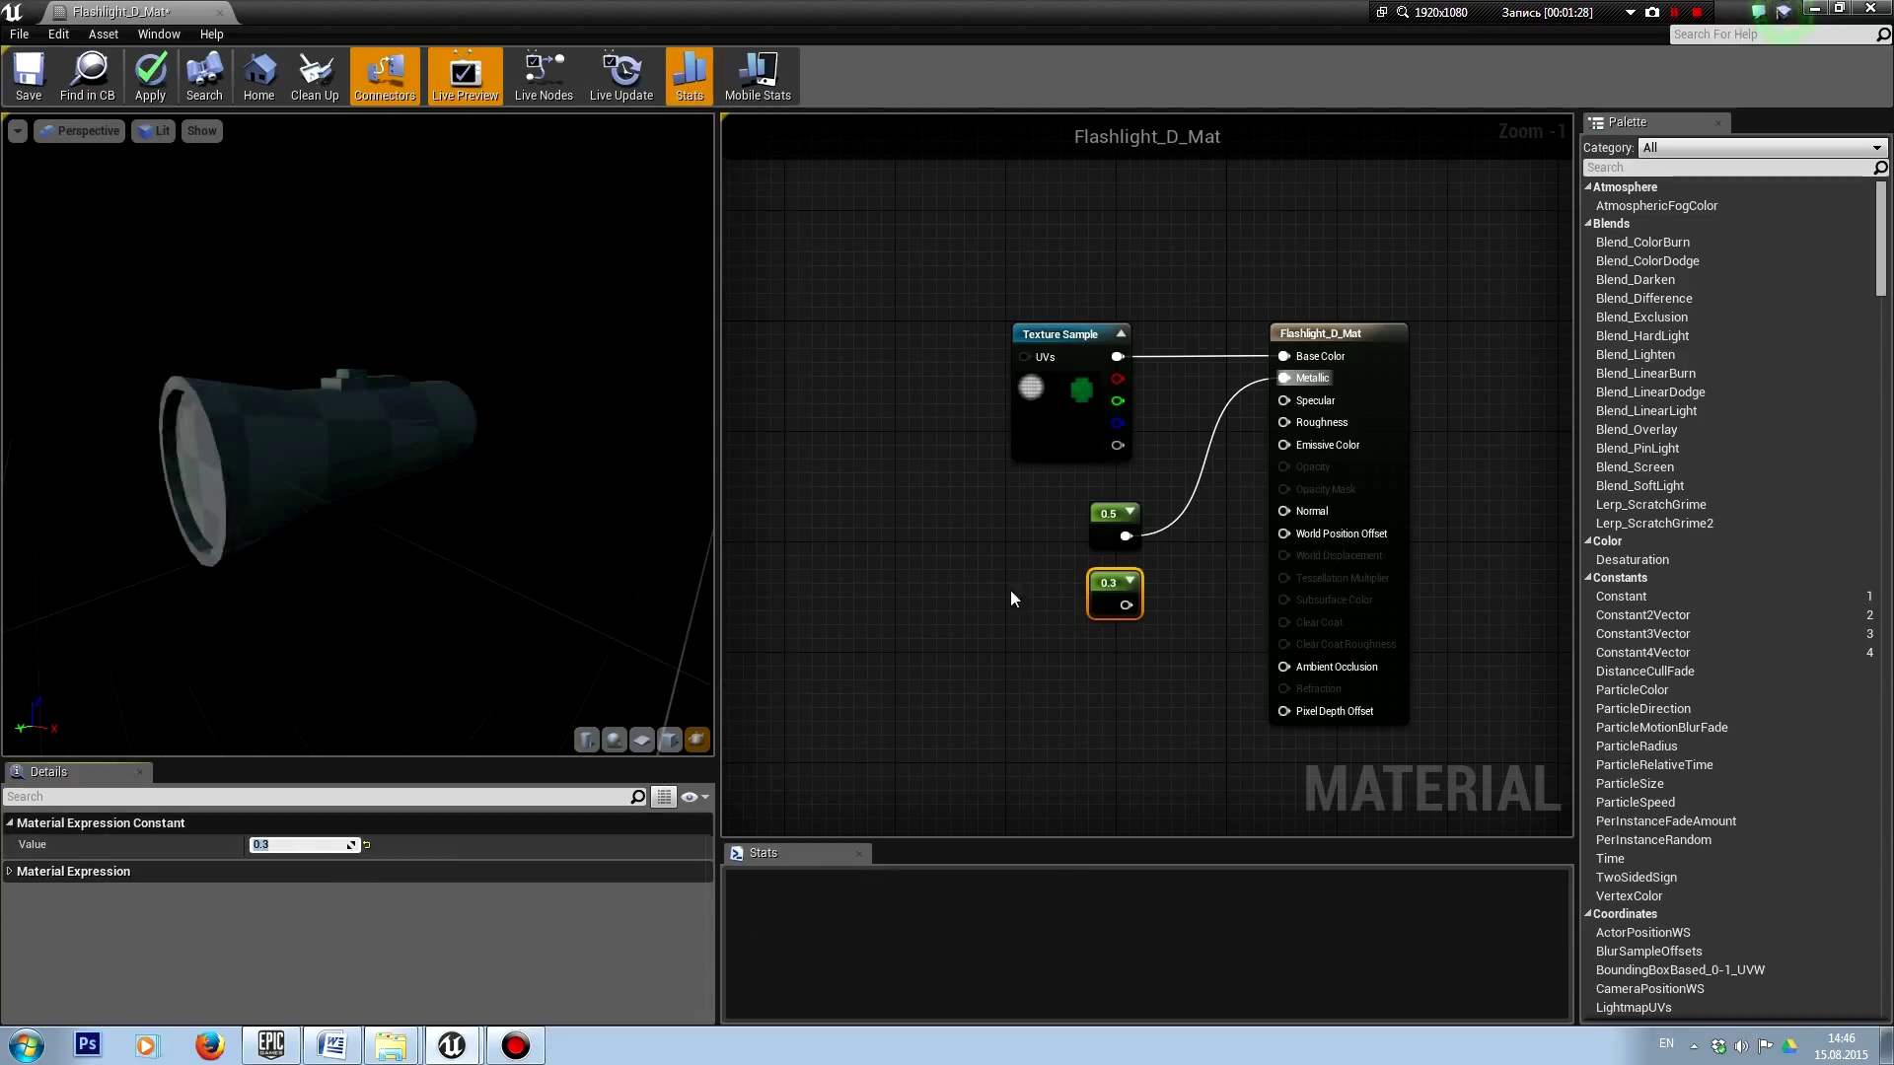
left_click_drag(1125, 603, 1284, 423)
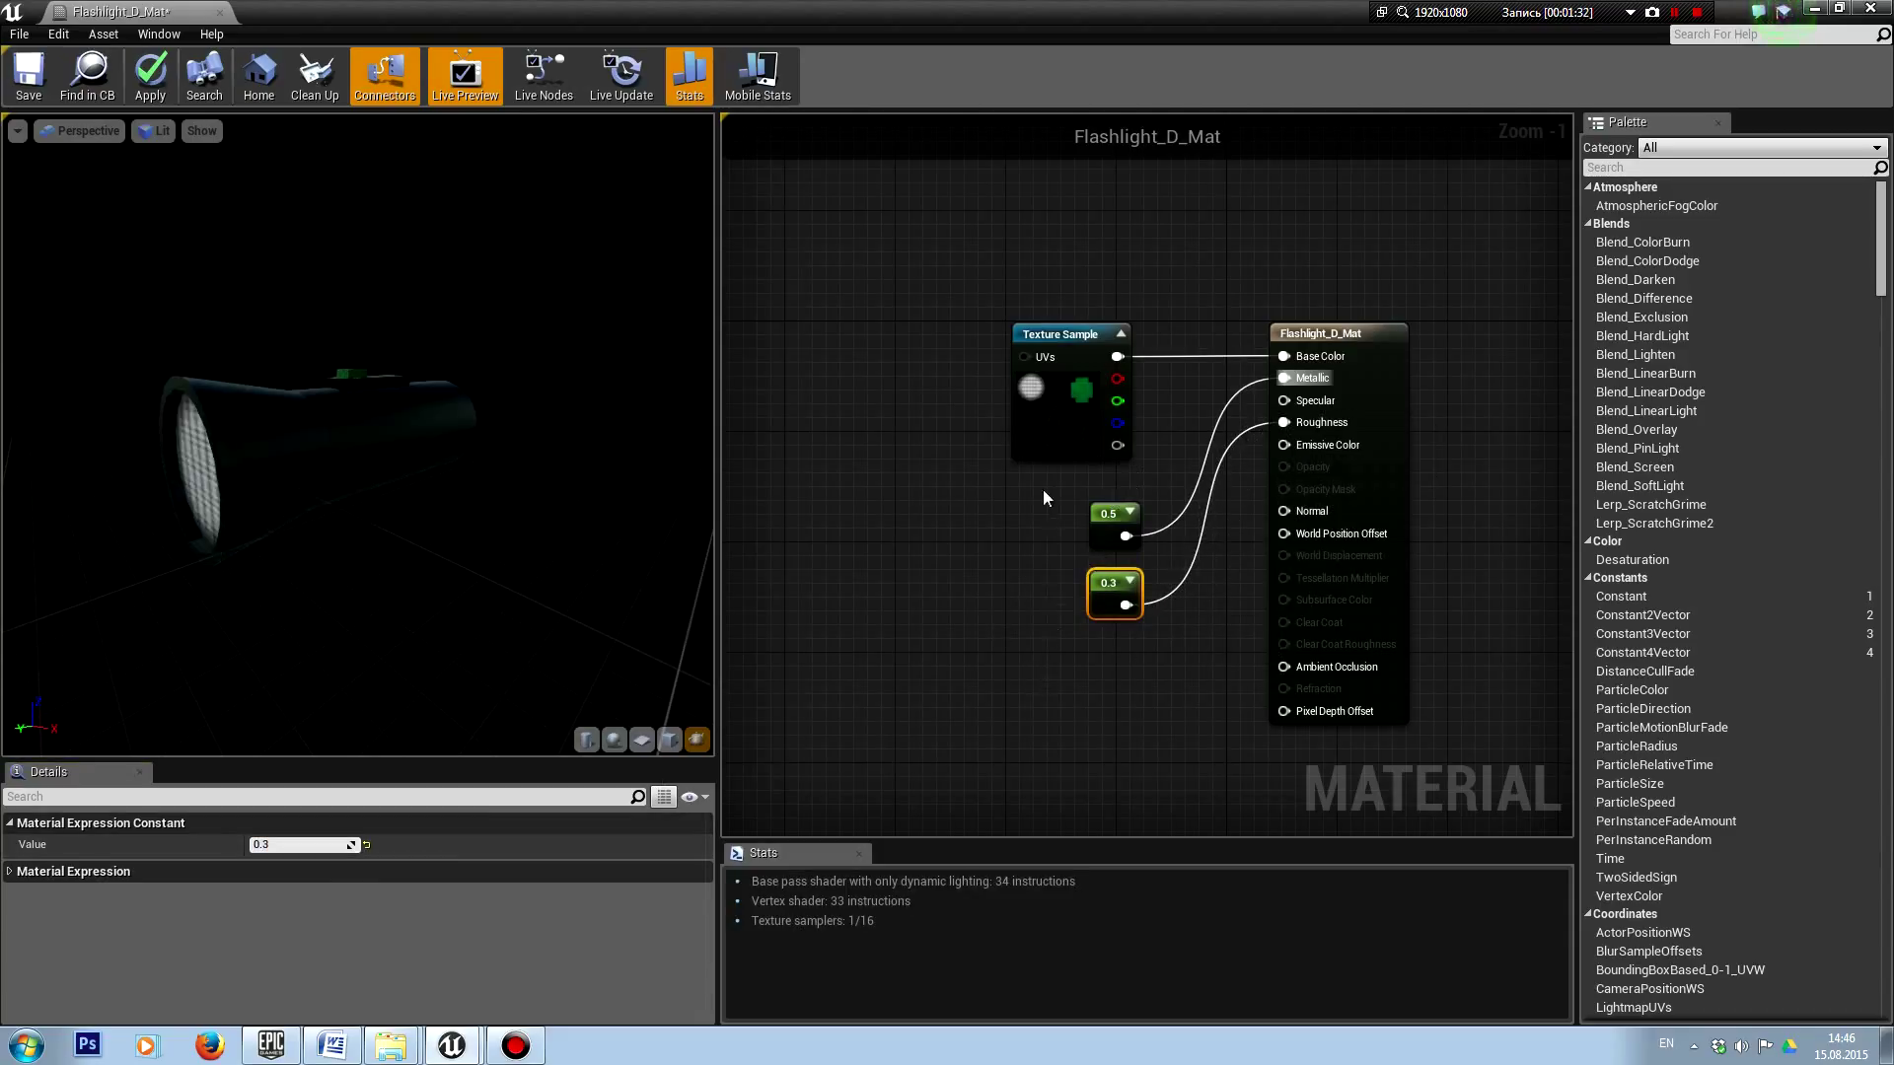
mouse_move(1045, 491)
left_mouse_down()
mouse_move(1149, 624)
mouse_move(1102, 565)
left_mouse_up()
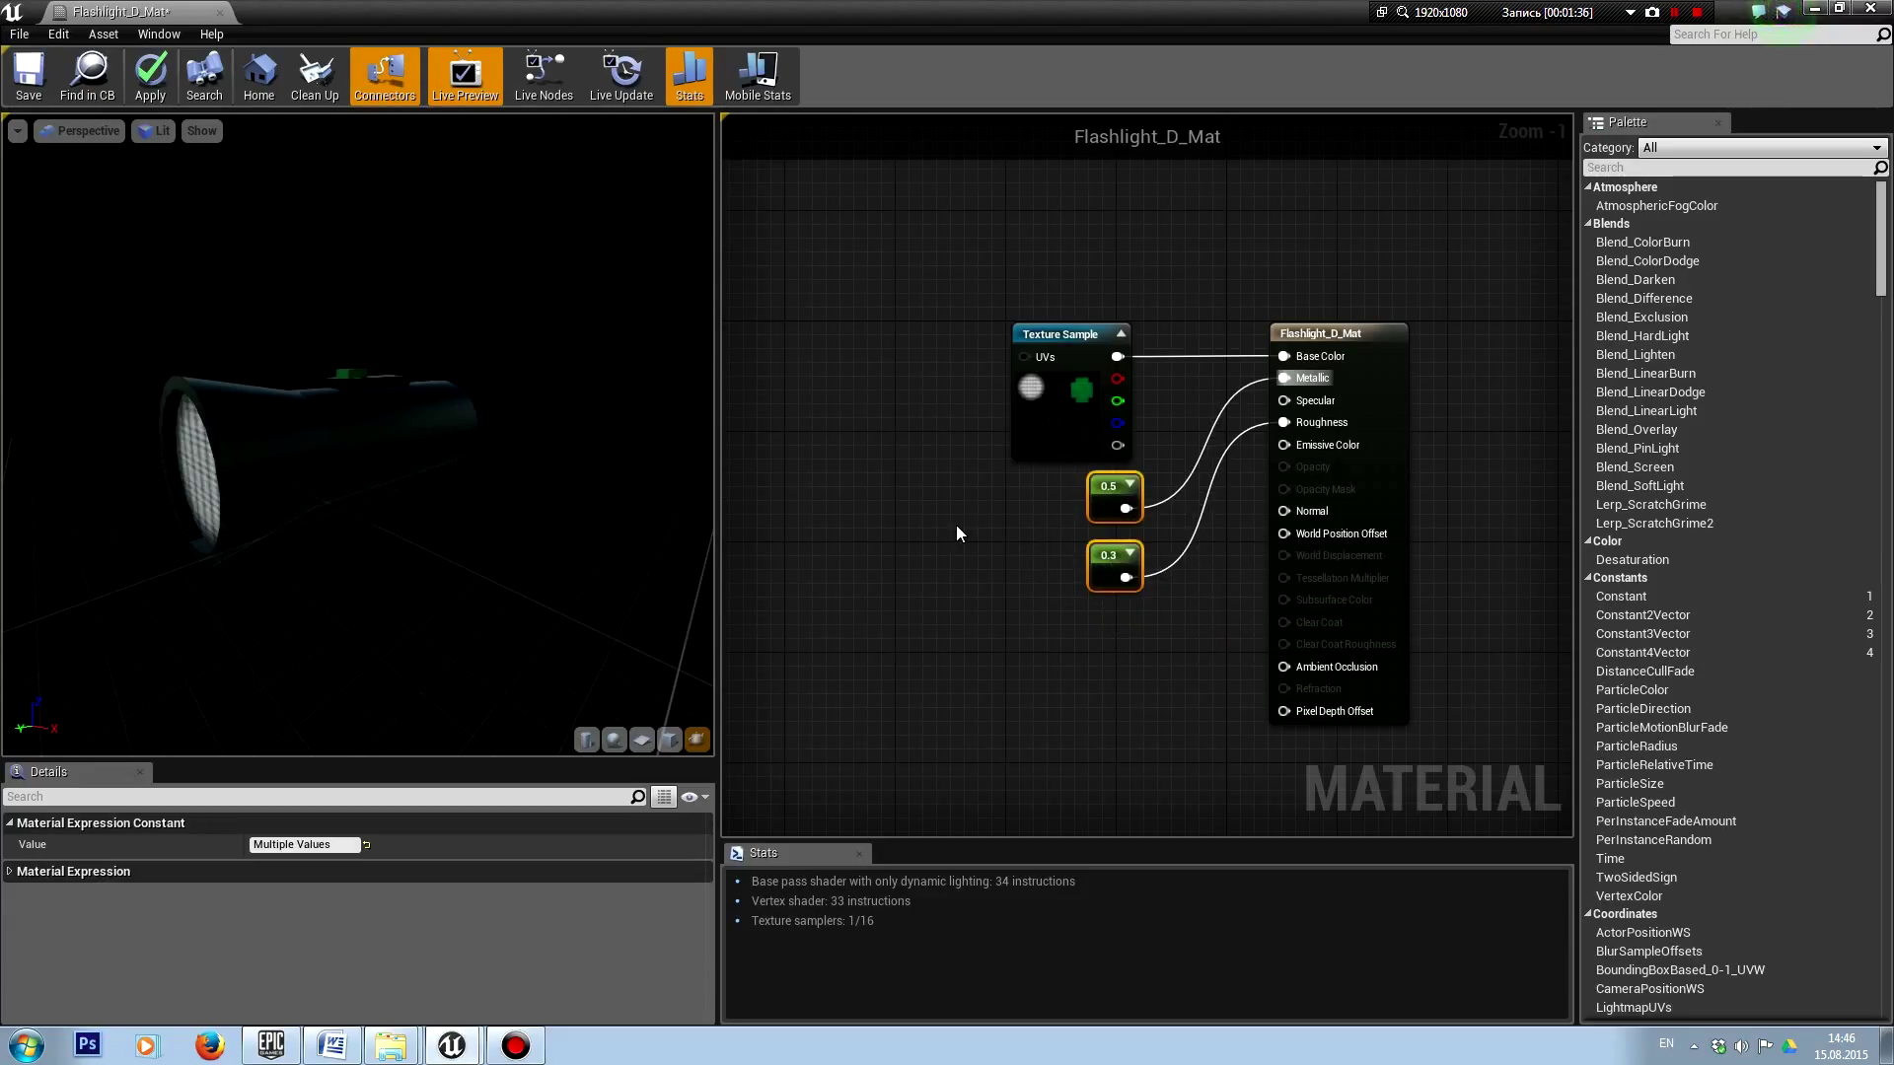
left_click_drag(1366, 488, 1405, 488)
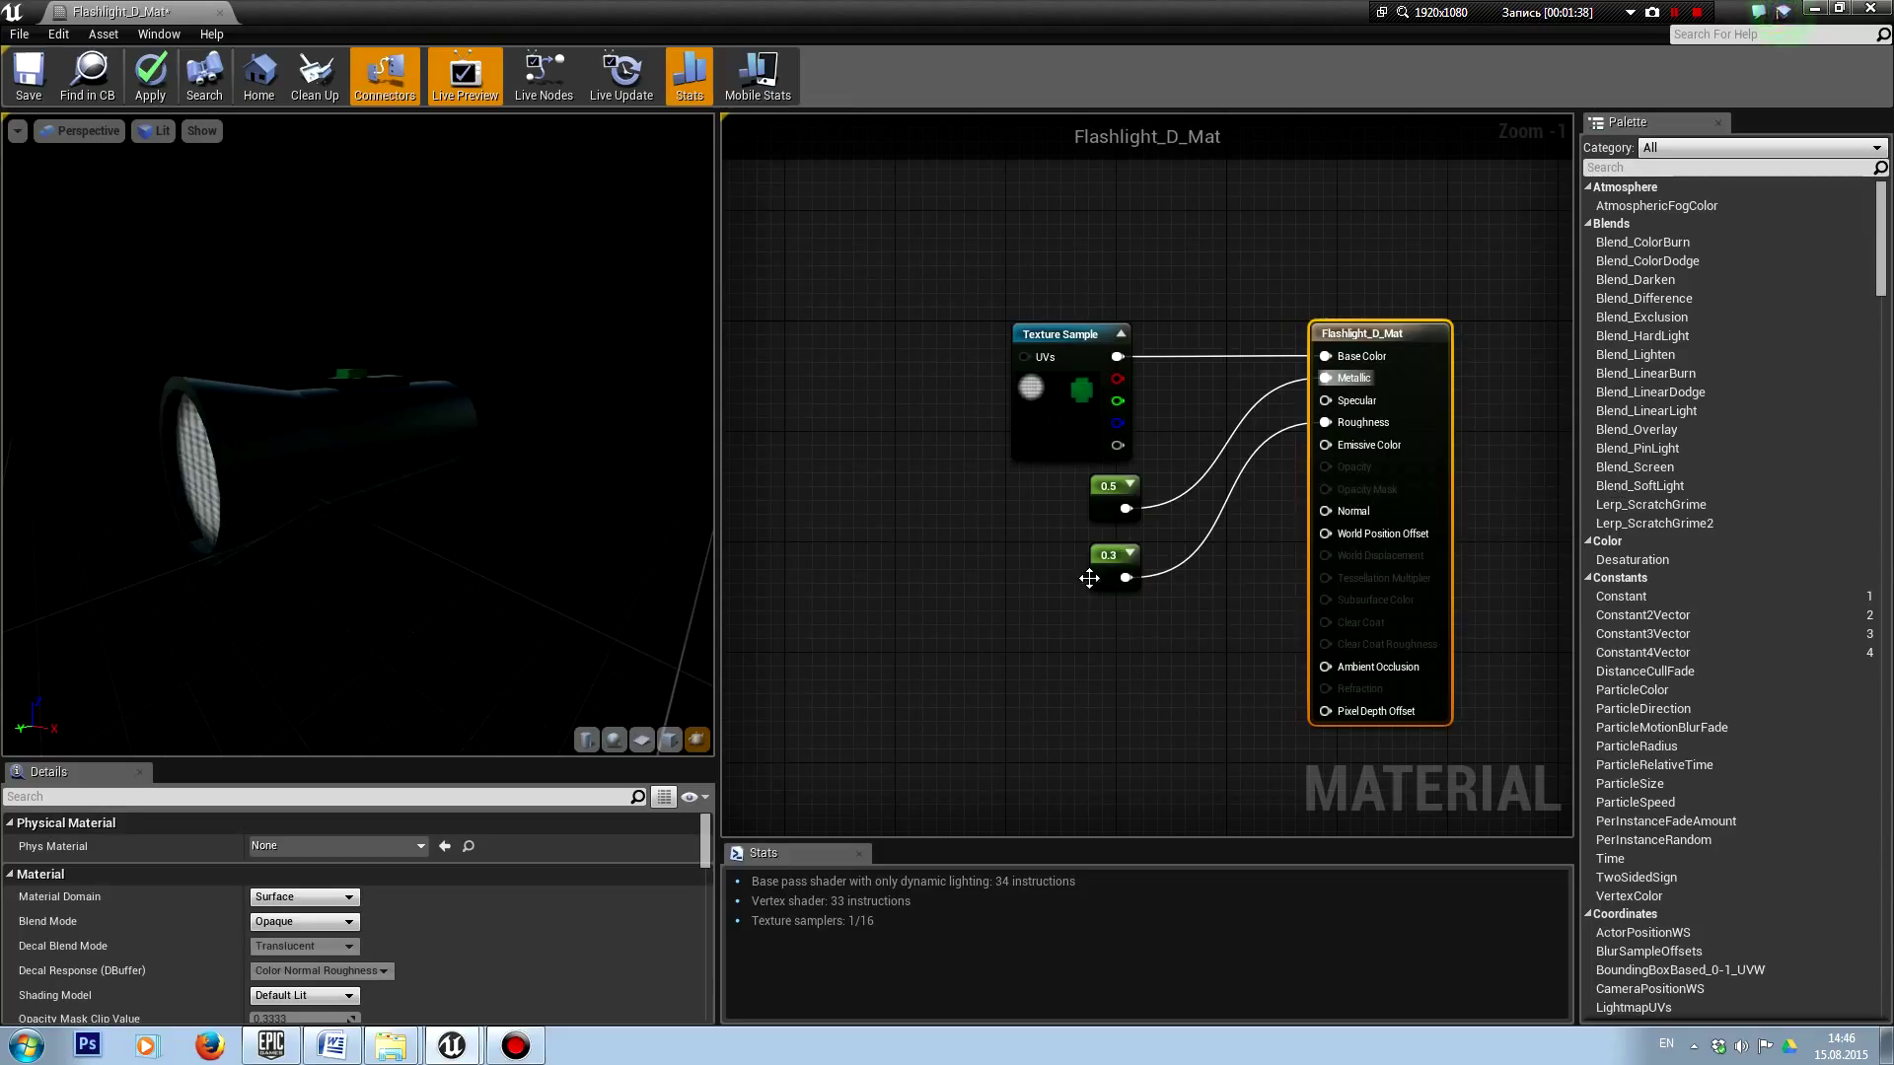
right_click_drag(1017, 647, 1102, 596)
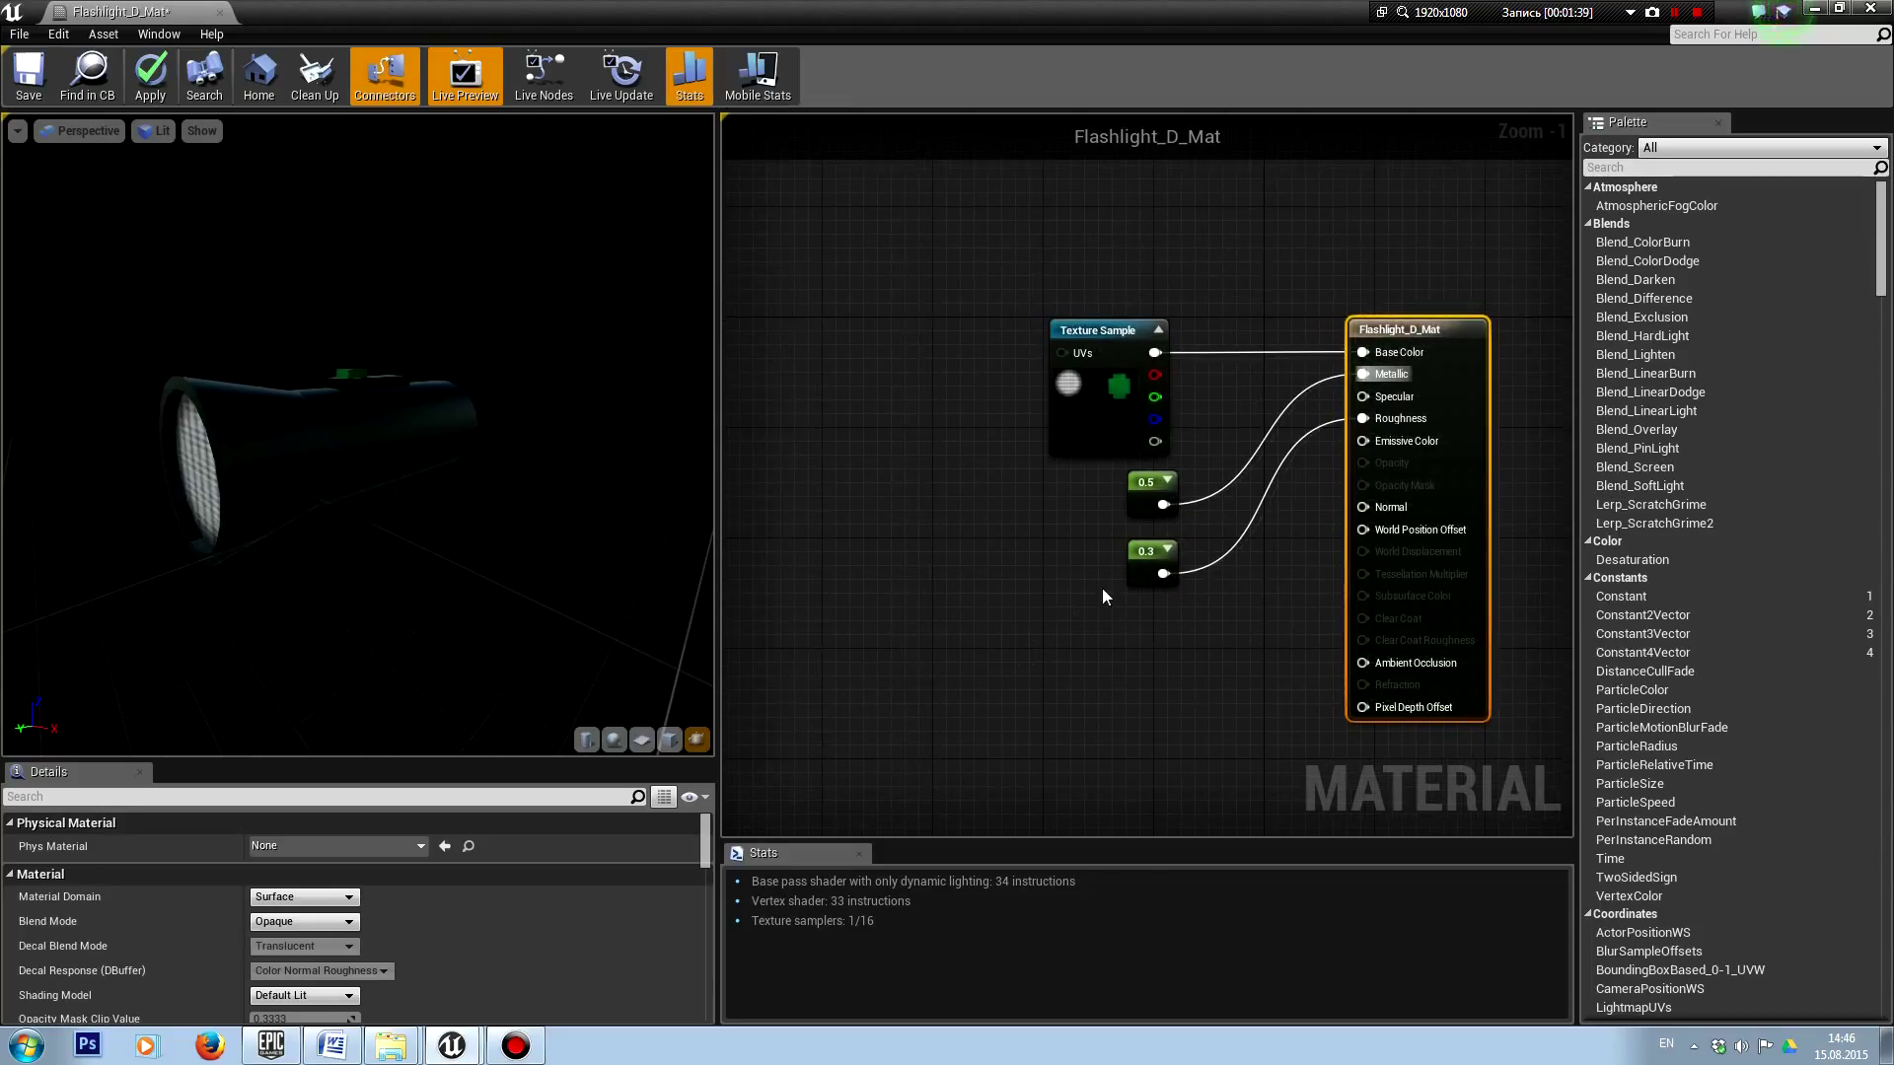
Step: Drag the Flashlight_E texture into the material graph as a second Texture Sample
double_click(907, 9)
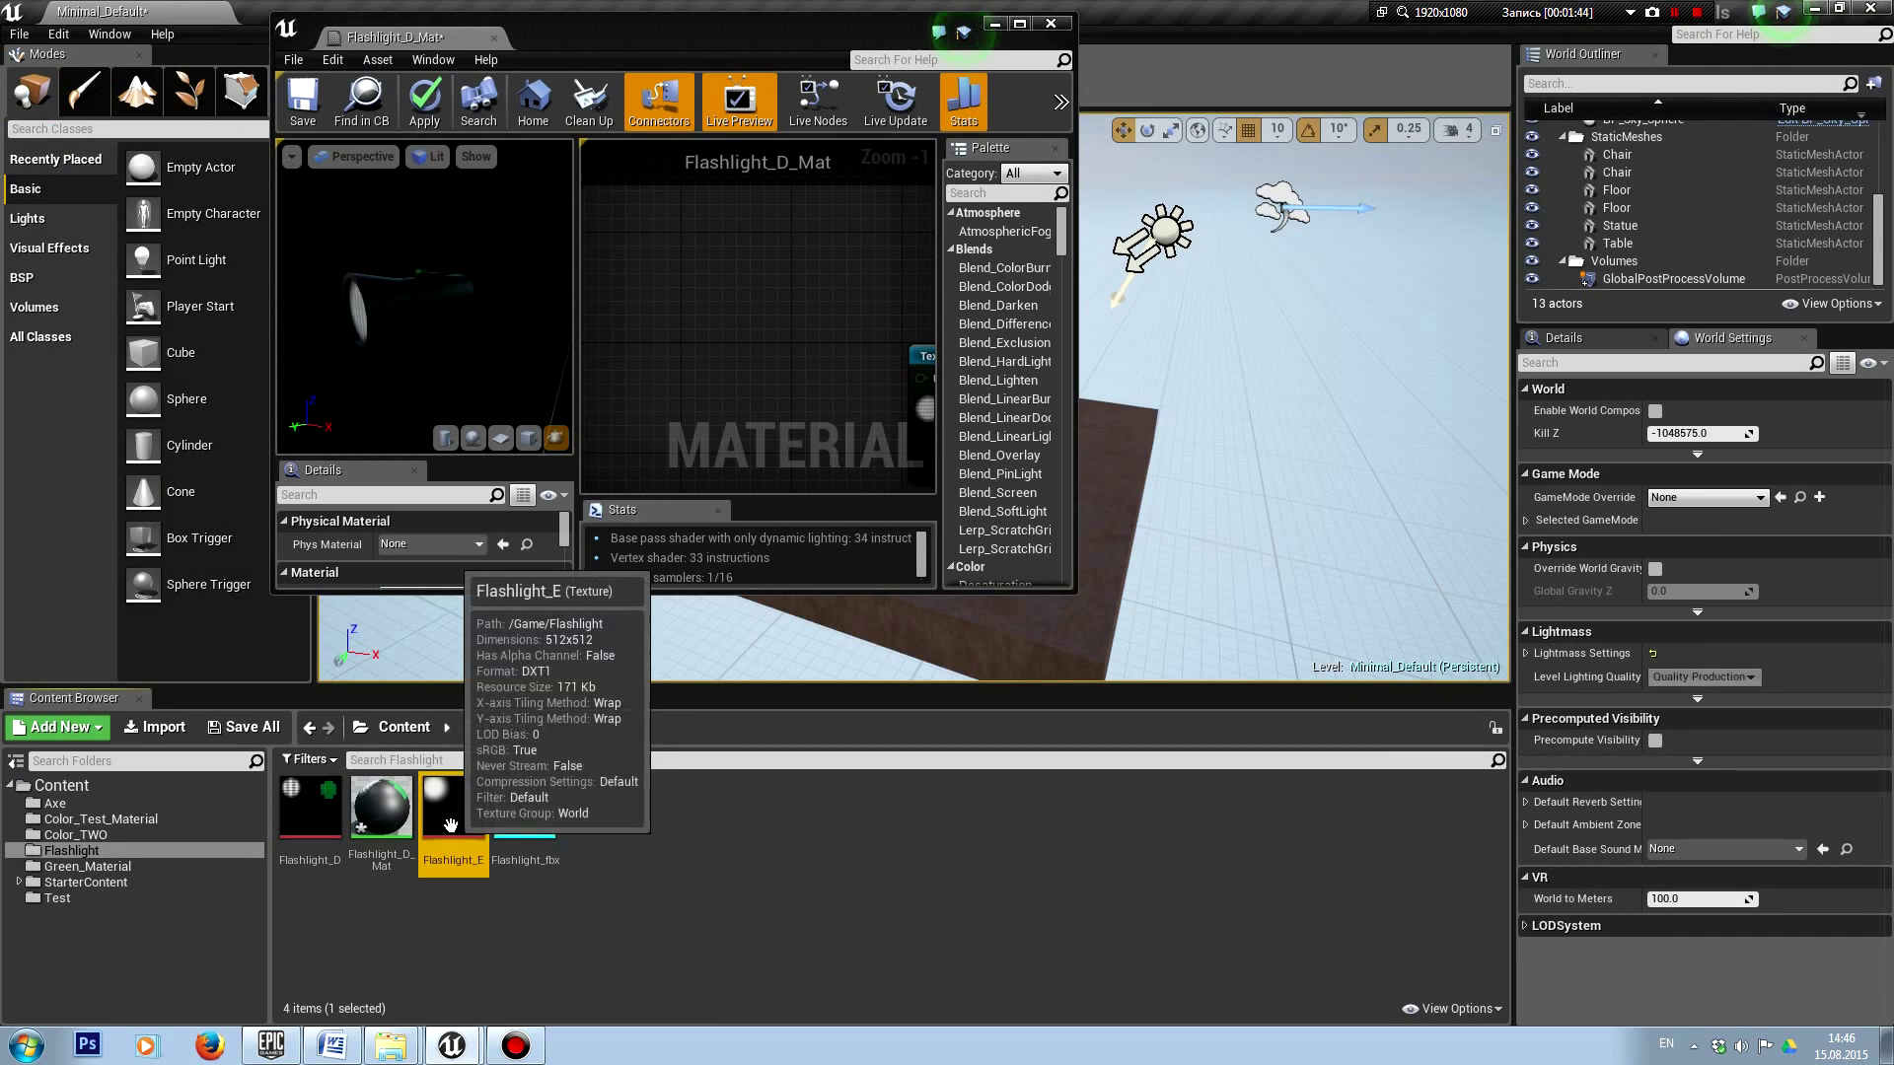
double_click(868, 36)
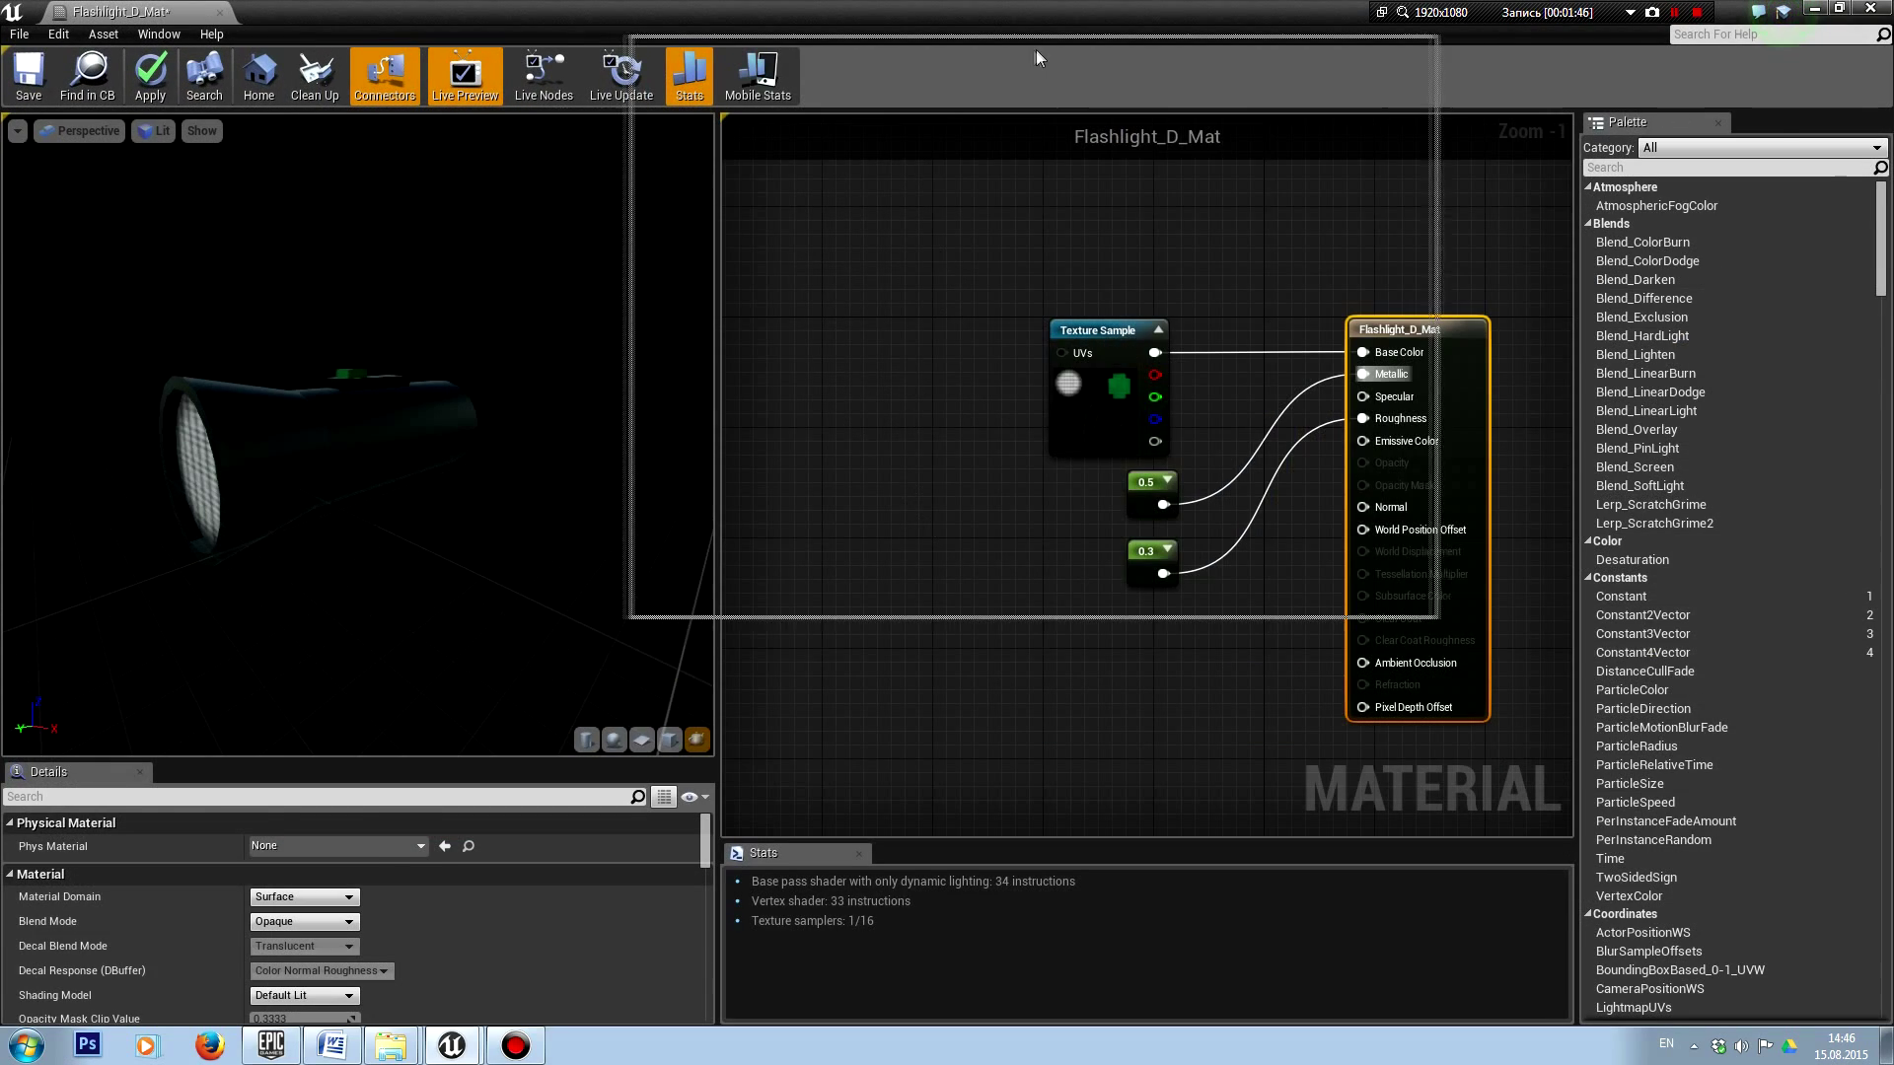
left_click_drag(1036, 49, 1038, 56)
right_click_drag(1268, 443, 1110, 336)
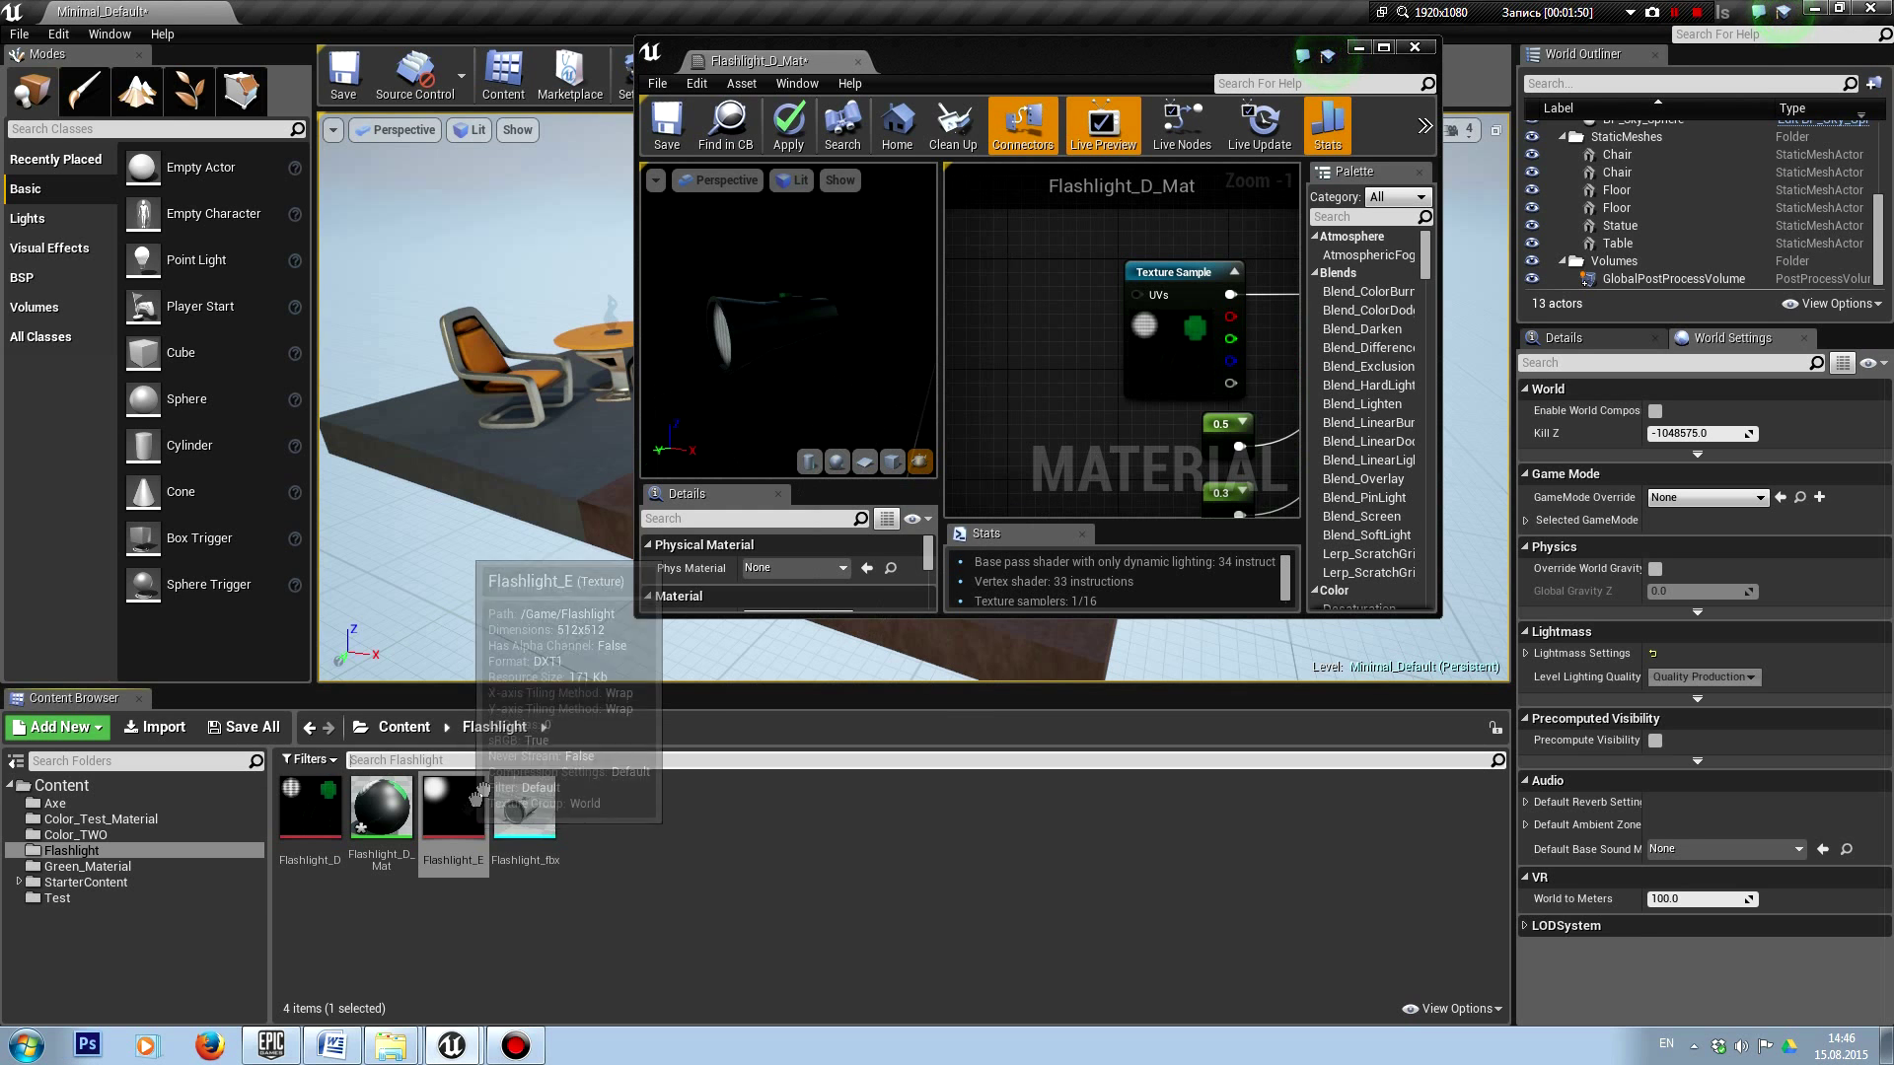
left_click_drag(453, 807, 1057, 449)
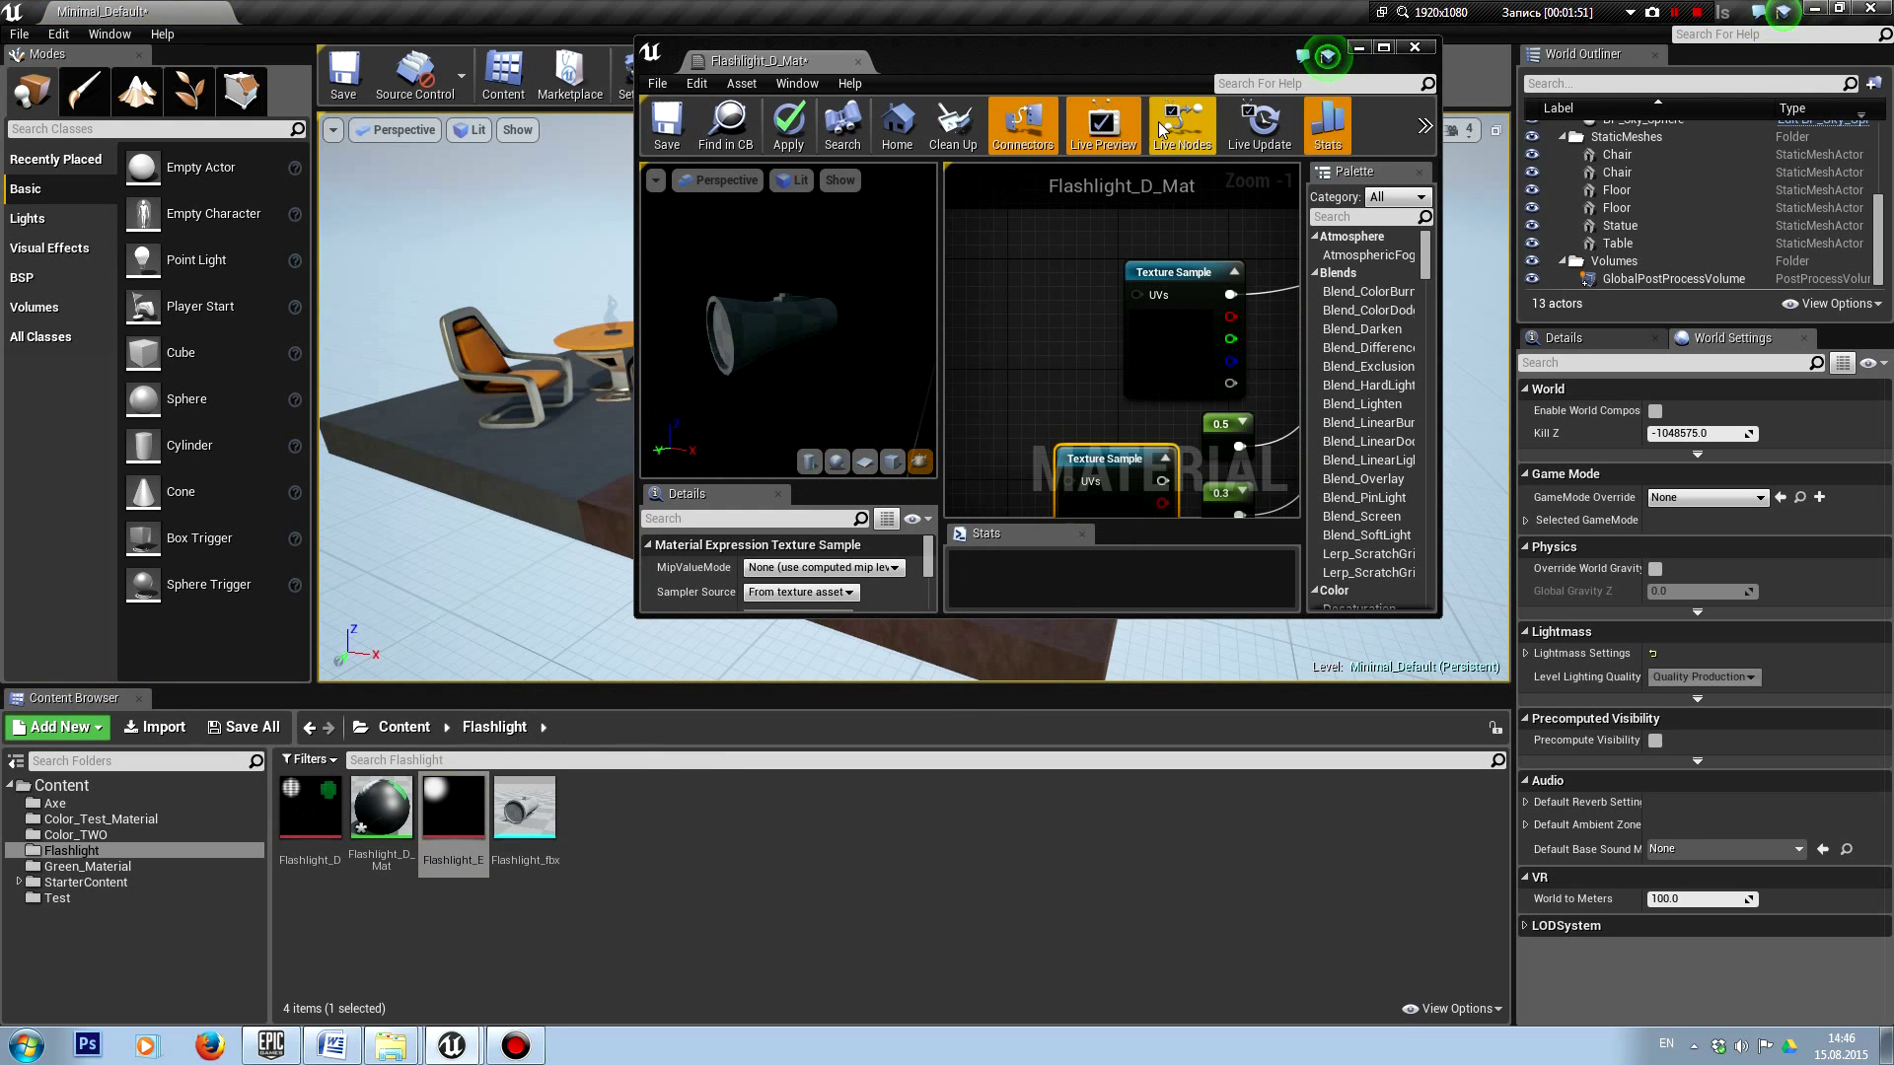
double_click(1146, 47)
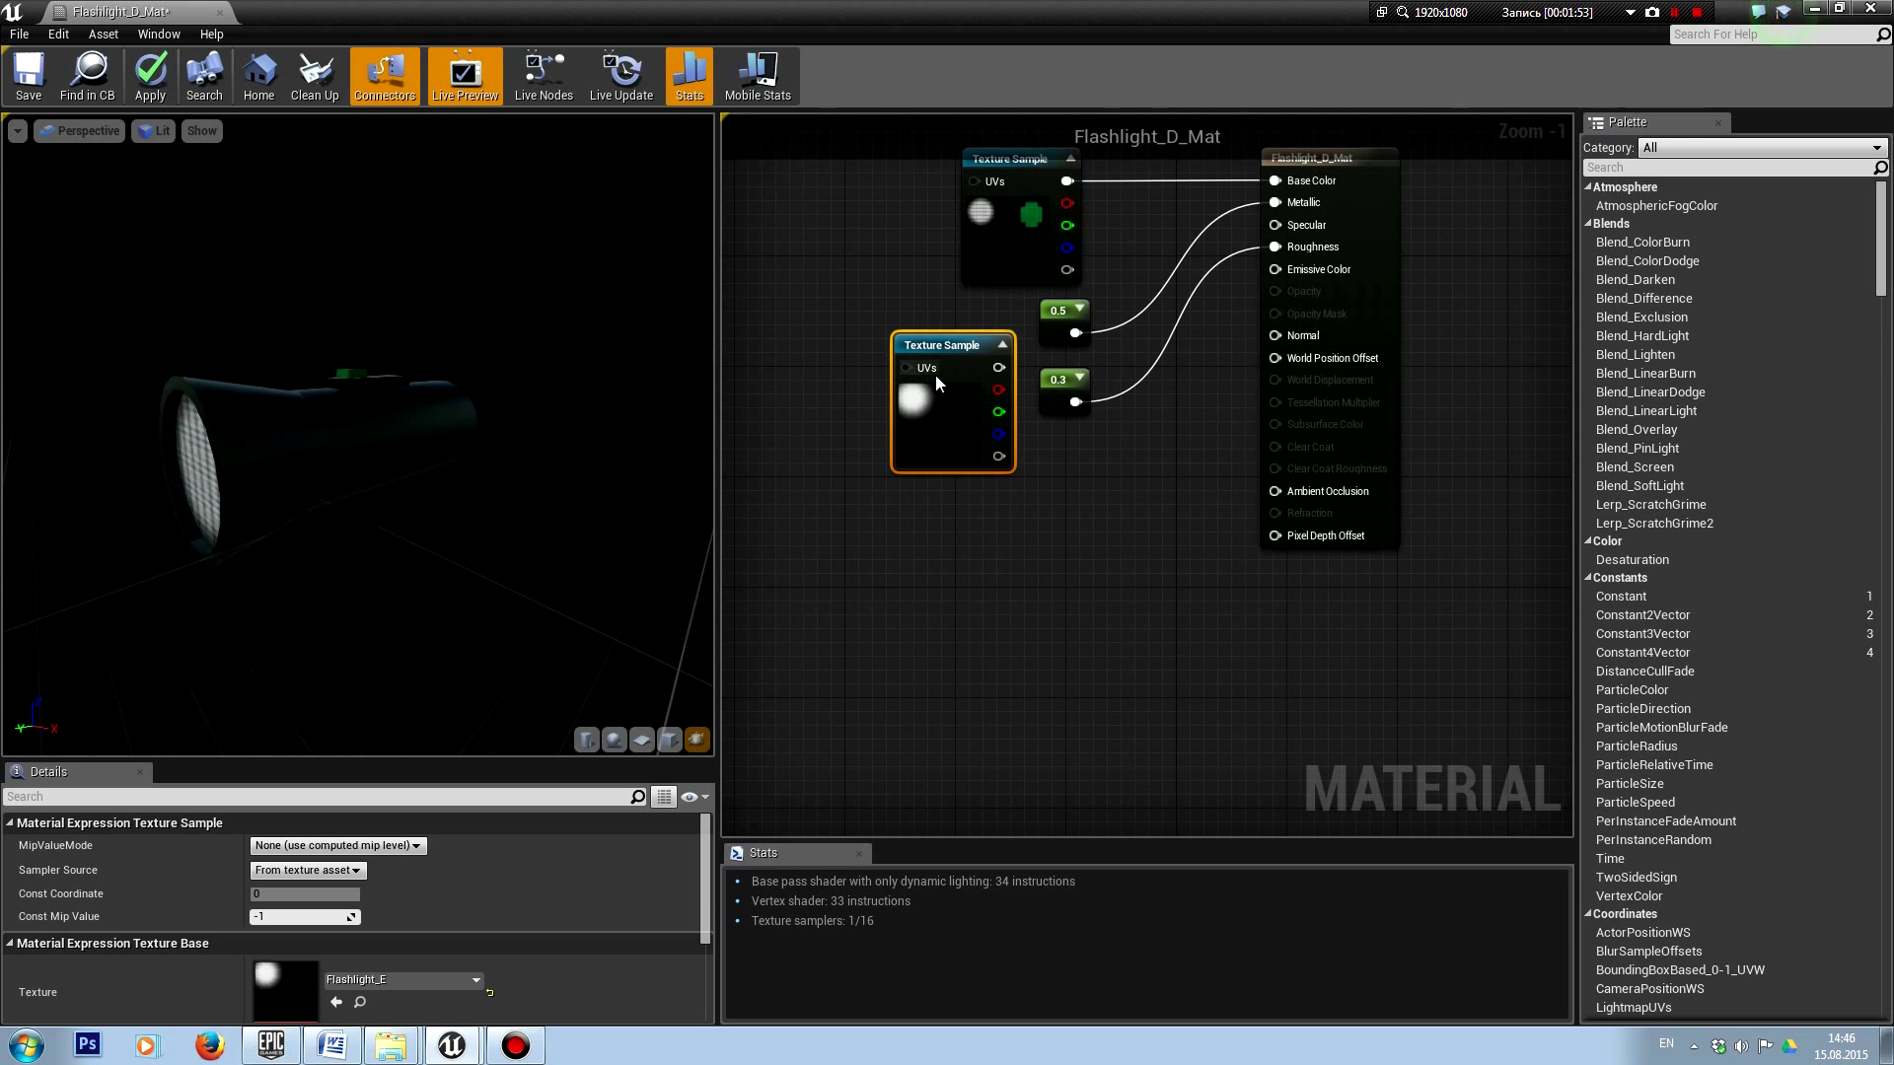
Step: Add a Multiply node beside the Flashlight_E texture sample and arrange both
right_click(872, 485)
key("Escape")
left_click_drag(957, 456, 865, 532)
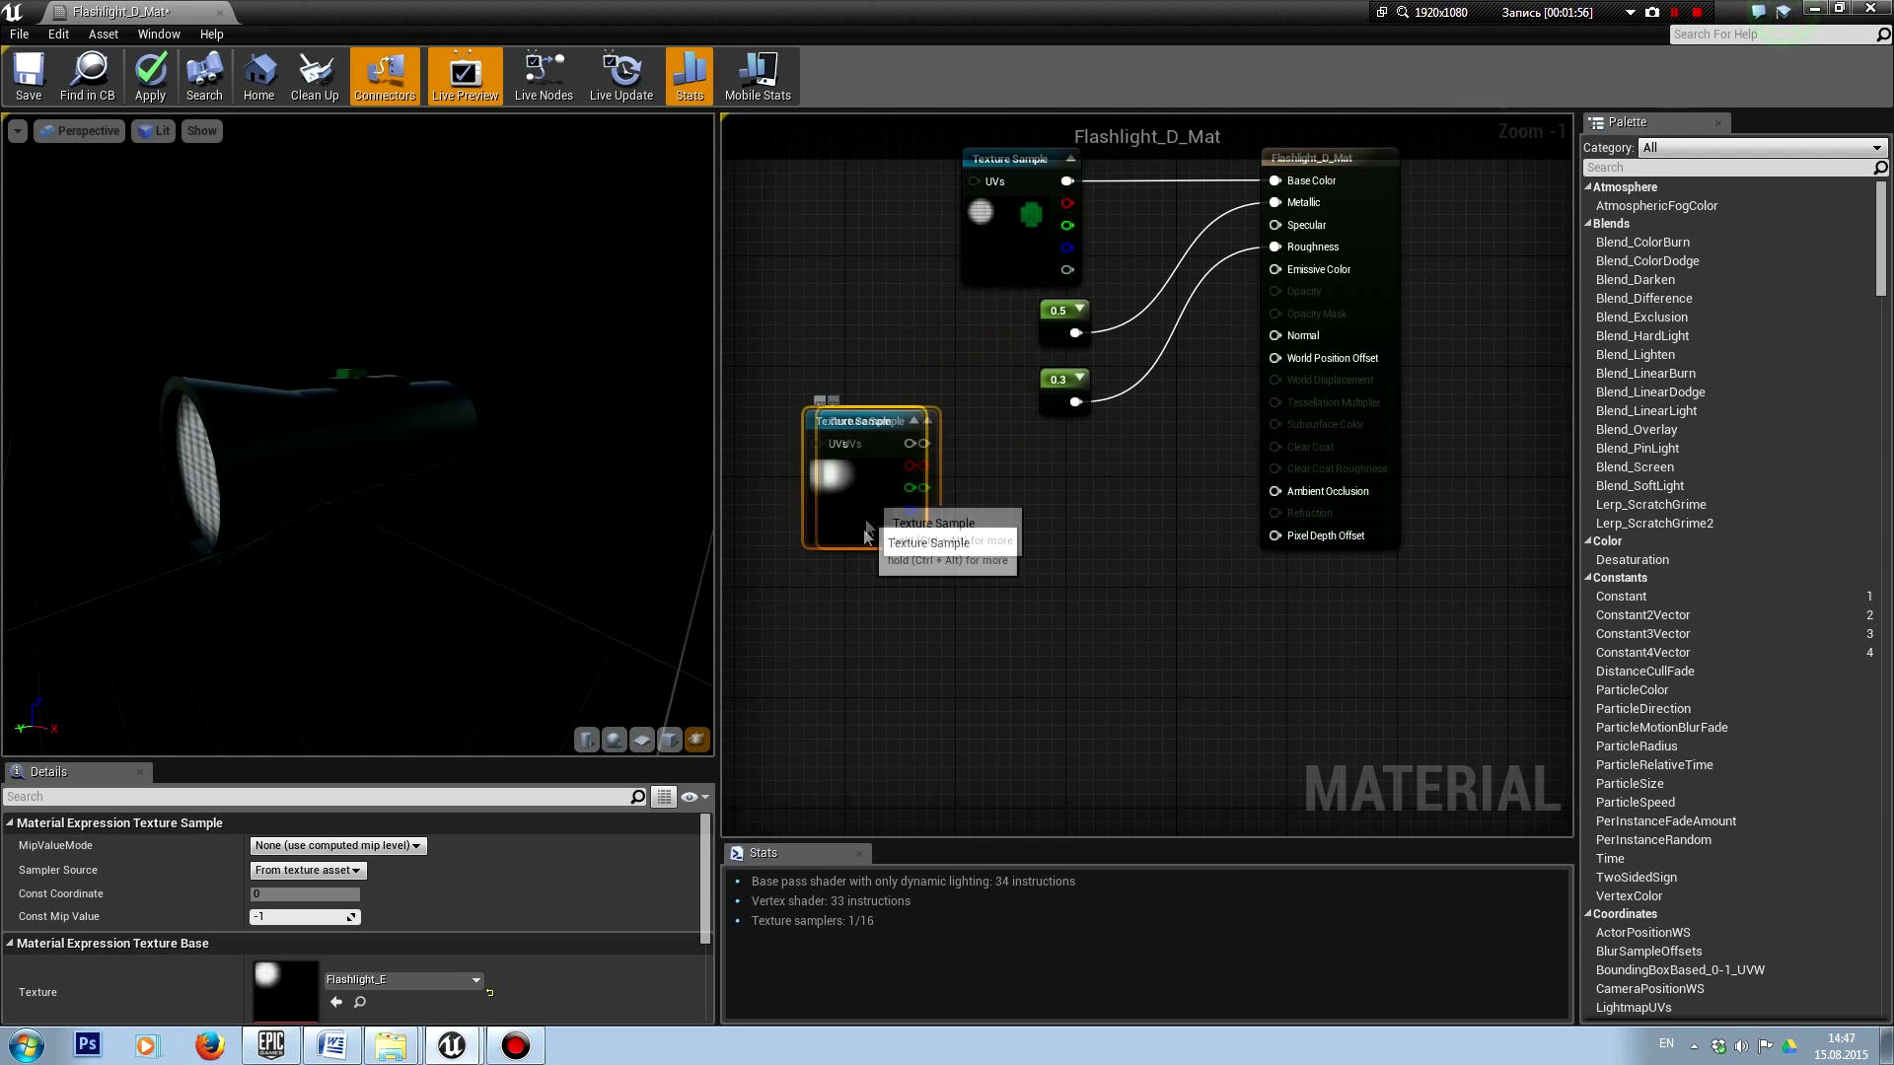
left_click_drag(1000, 529, 1109, 510)
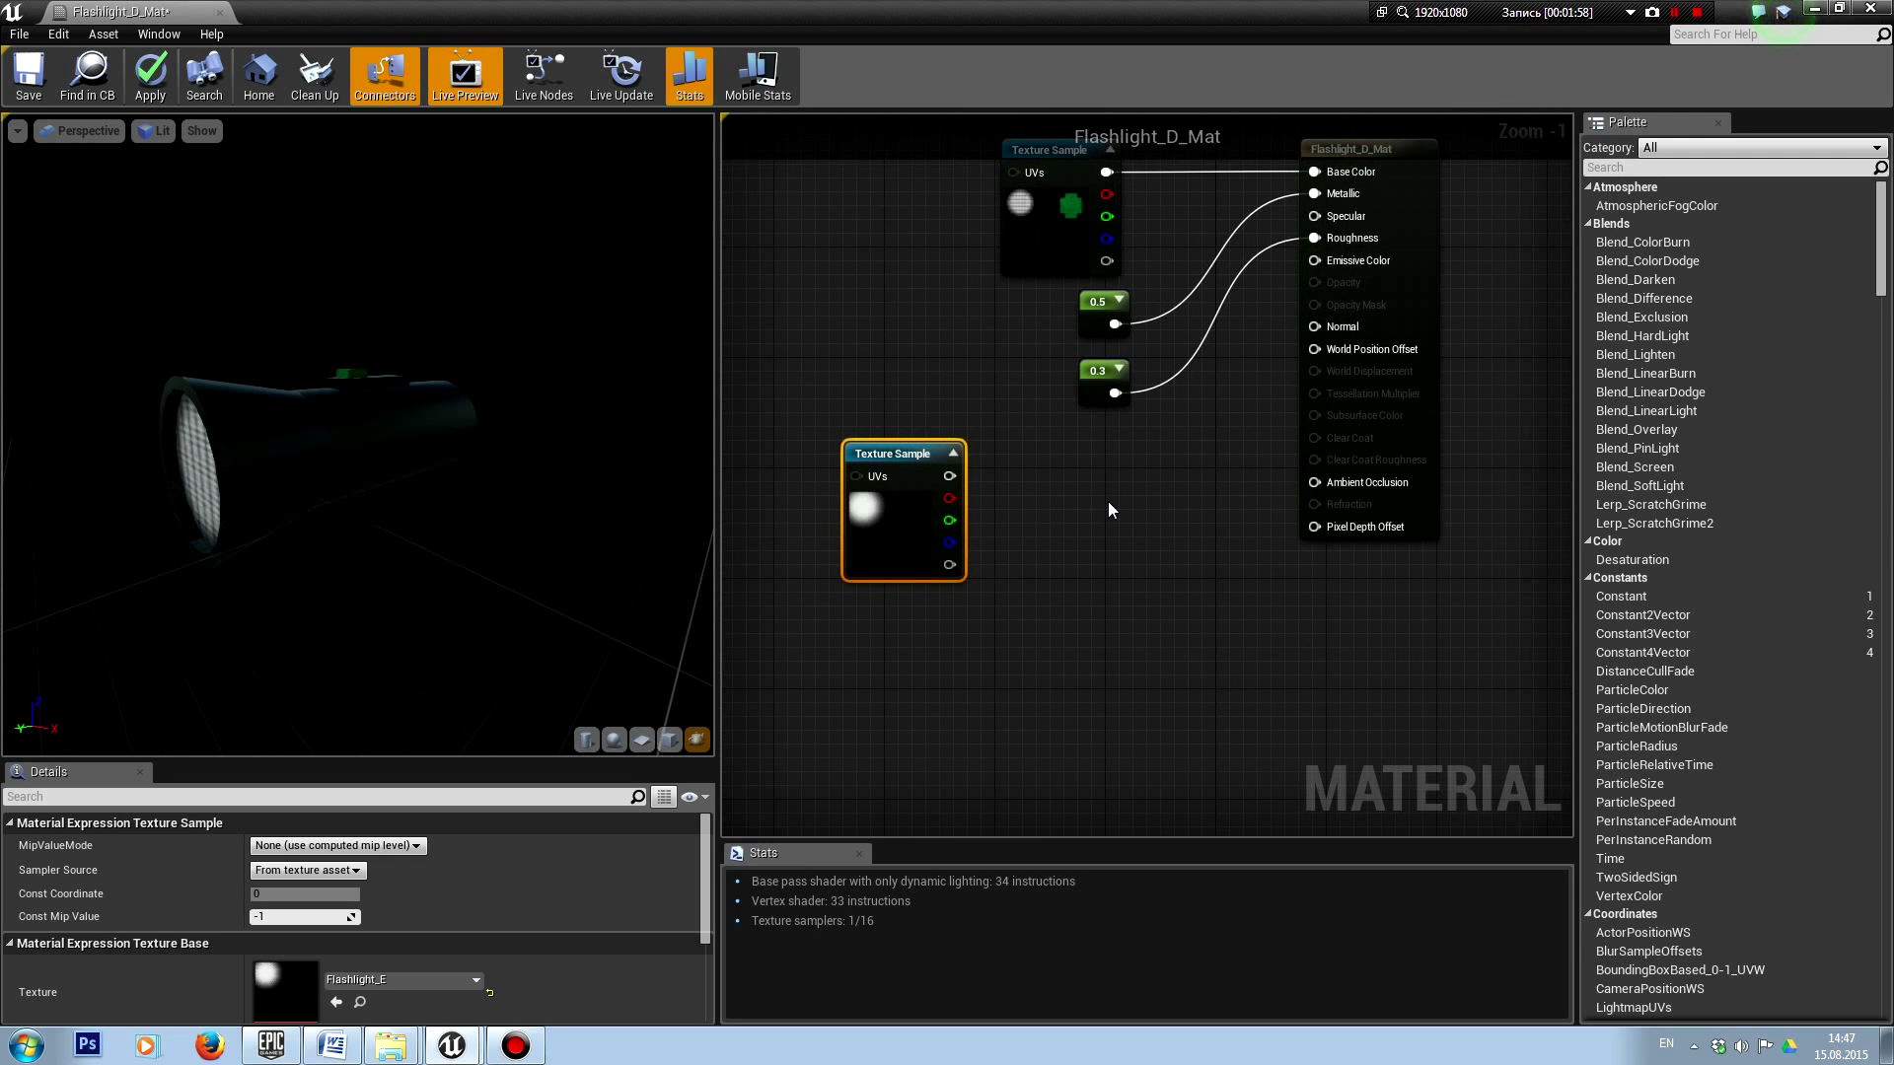
left_click(1107, 510)
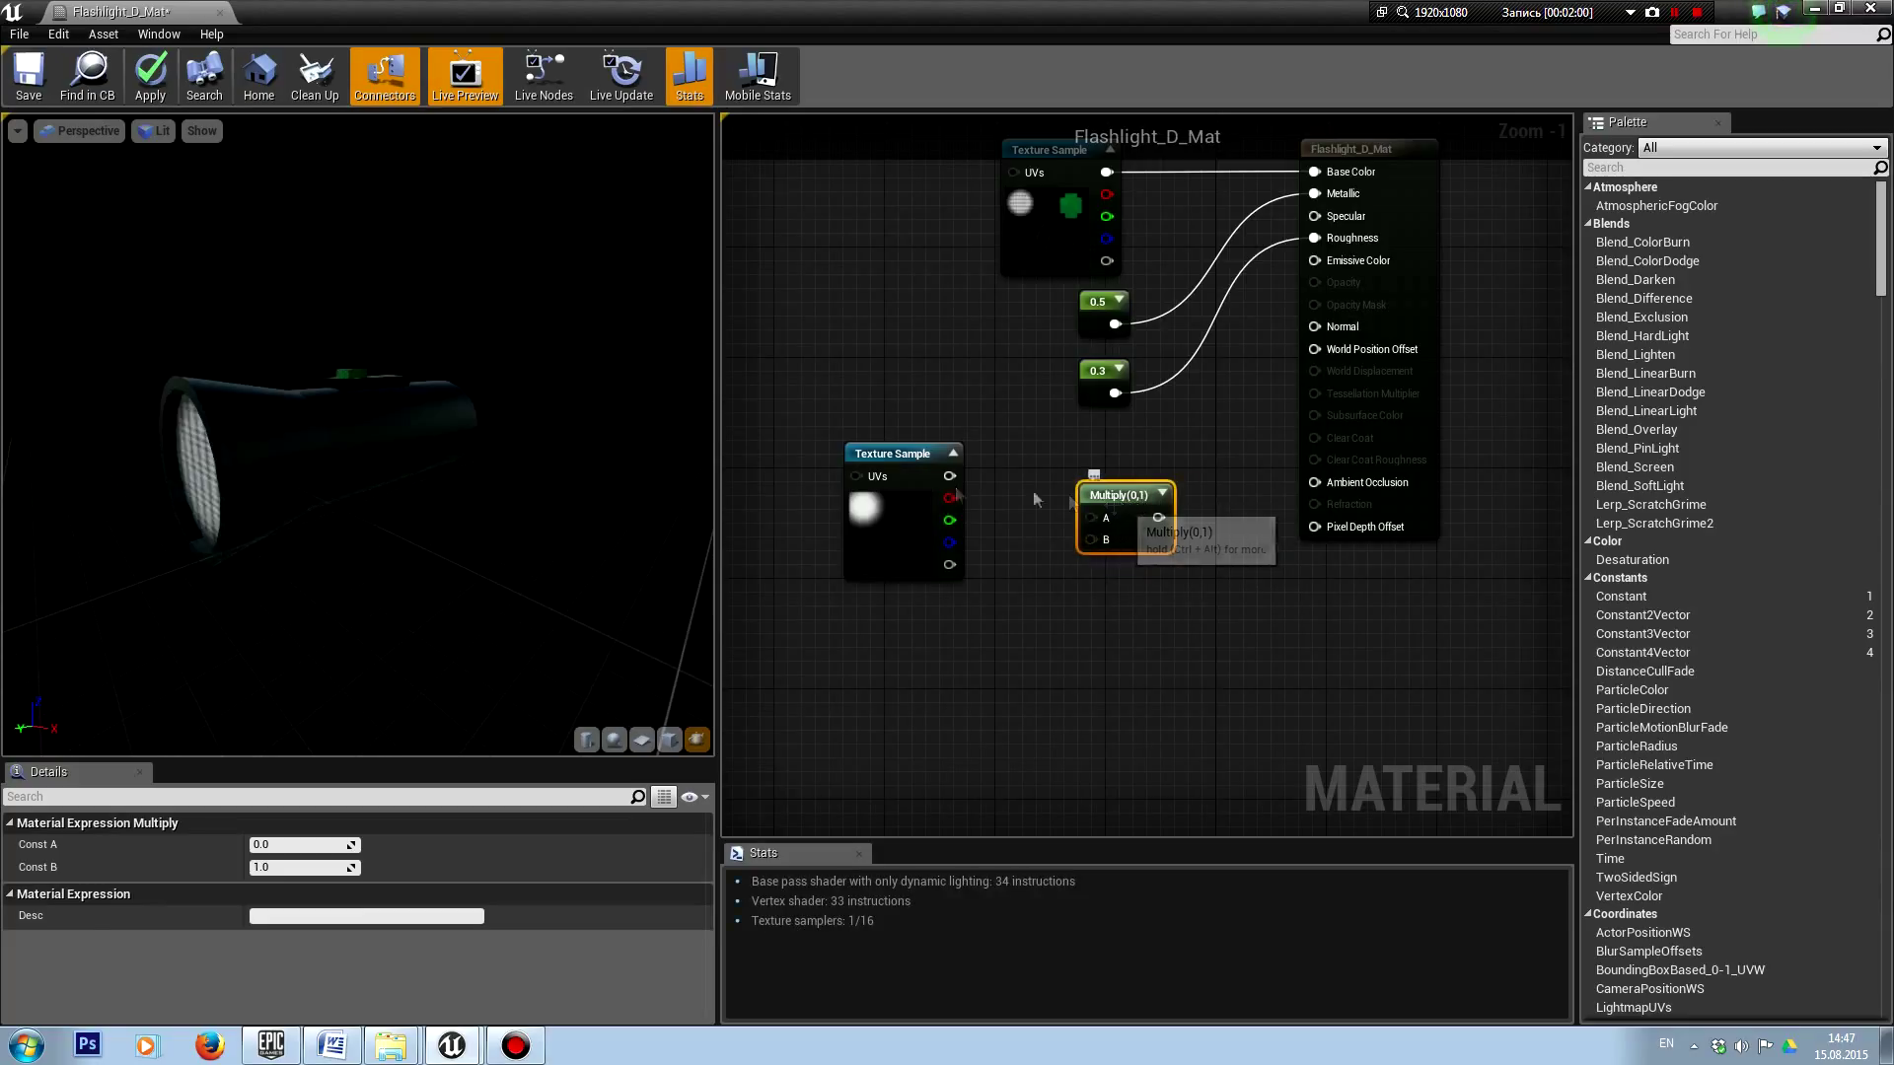
left_click_drag(932, 491, 932, 436)
left_click_drag(1133, 512, 1090, 512)
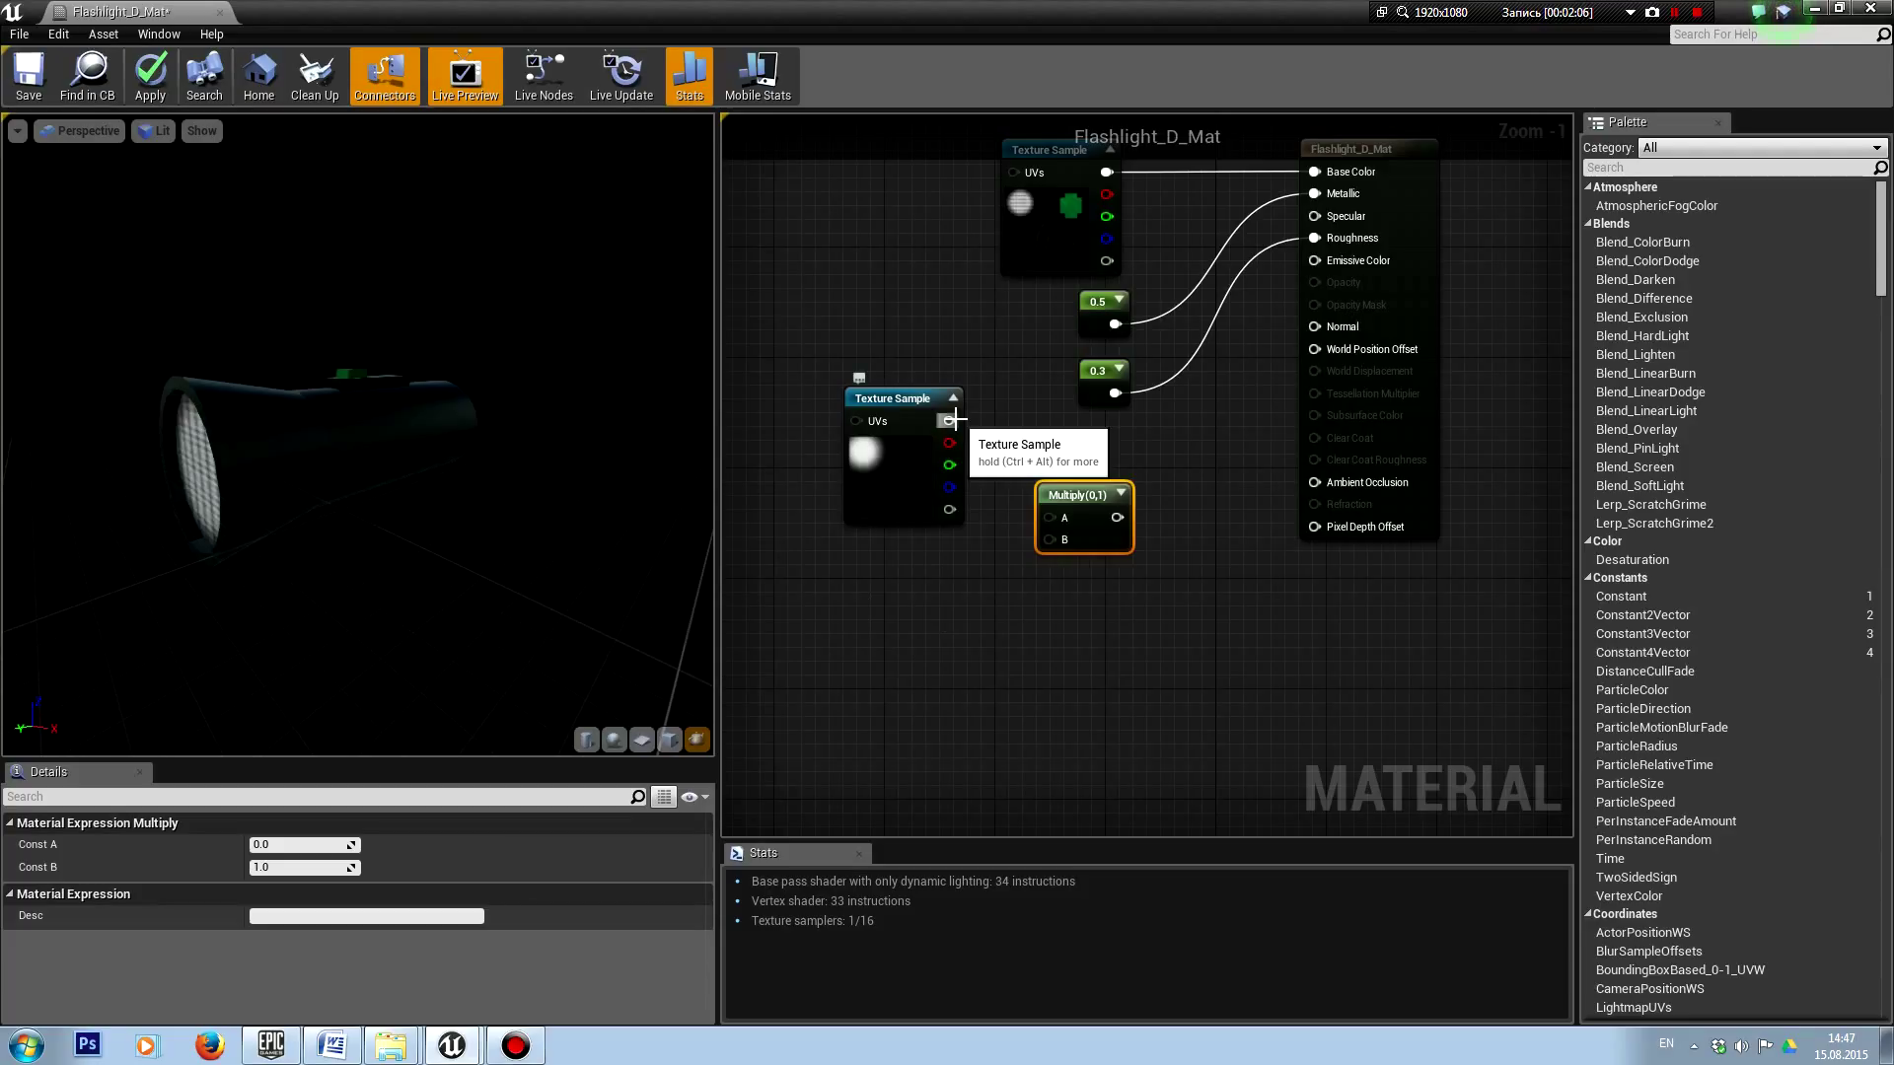
Step: Add a full-yellow Constant3Vector and wire it into the Multiply node's B input
right_click(912, 629)
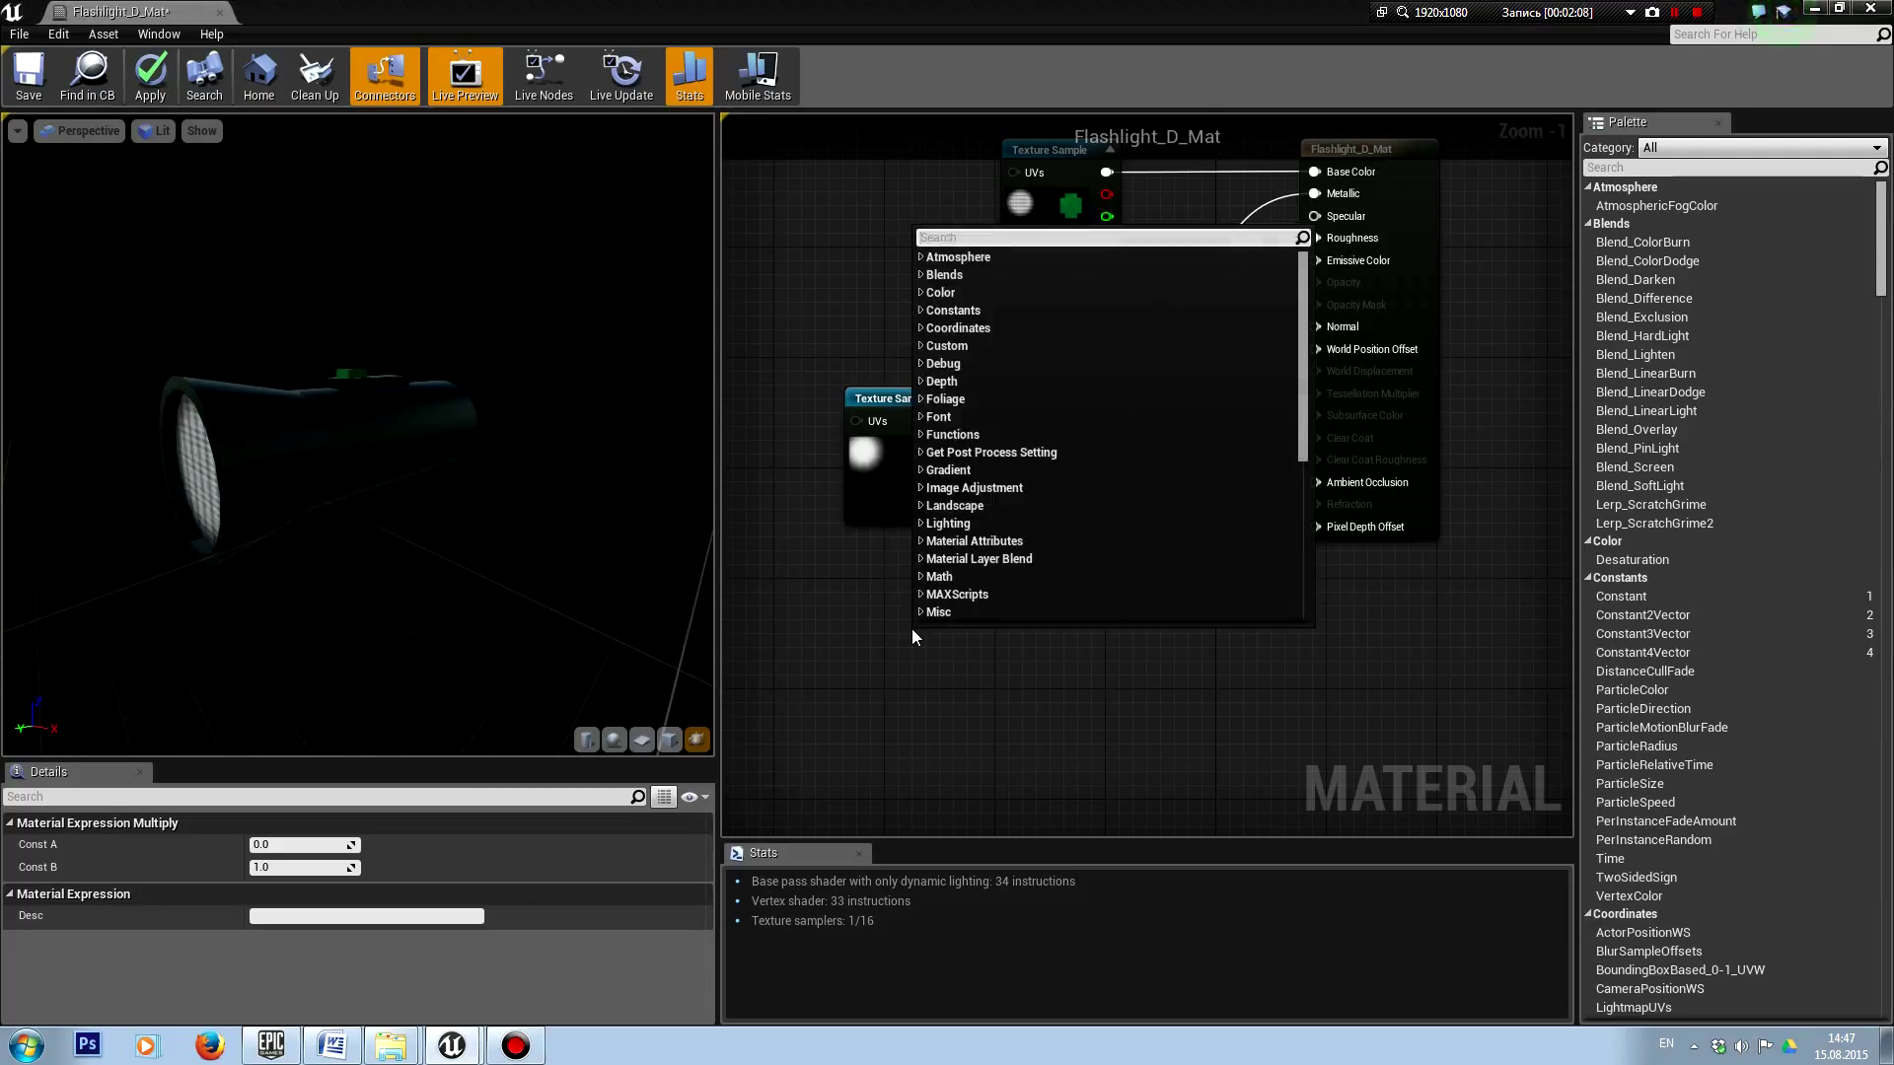
type("constant")
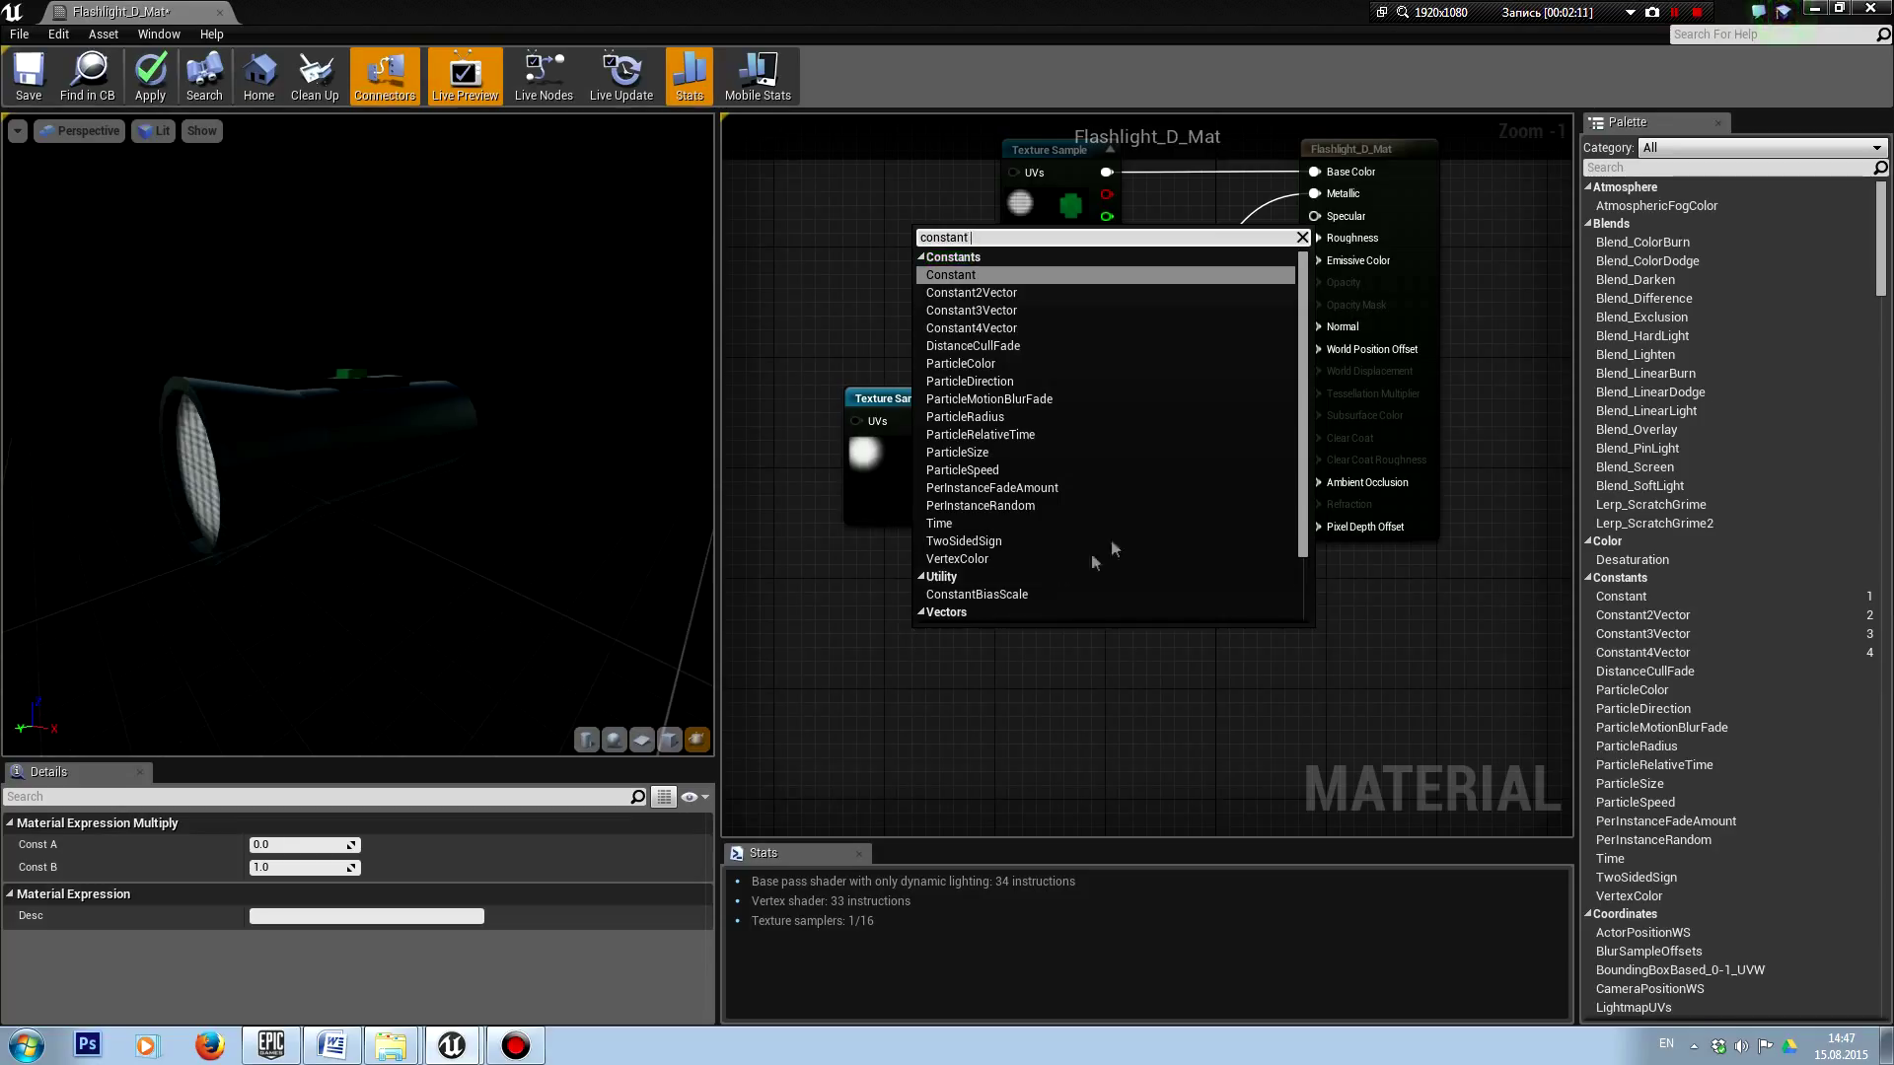
left_click(1043, 309)
left_click_drag(955, 640, 885, 565)
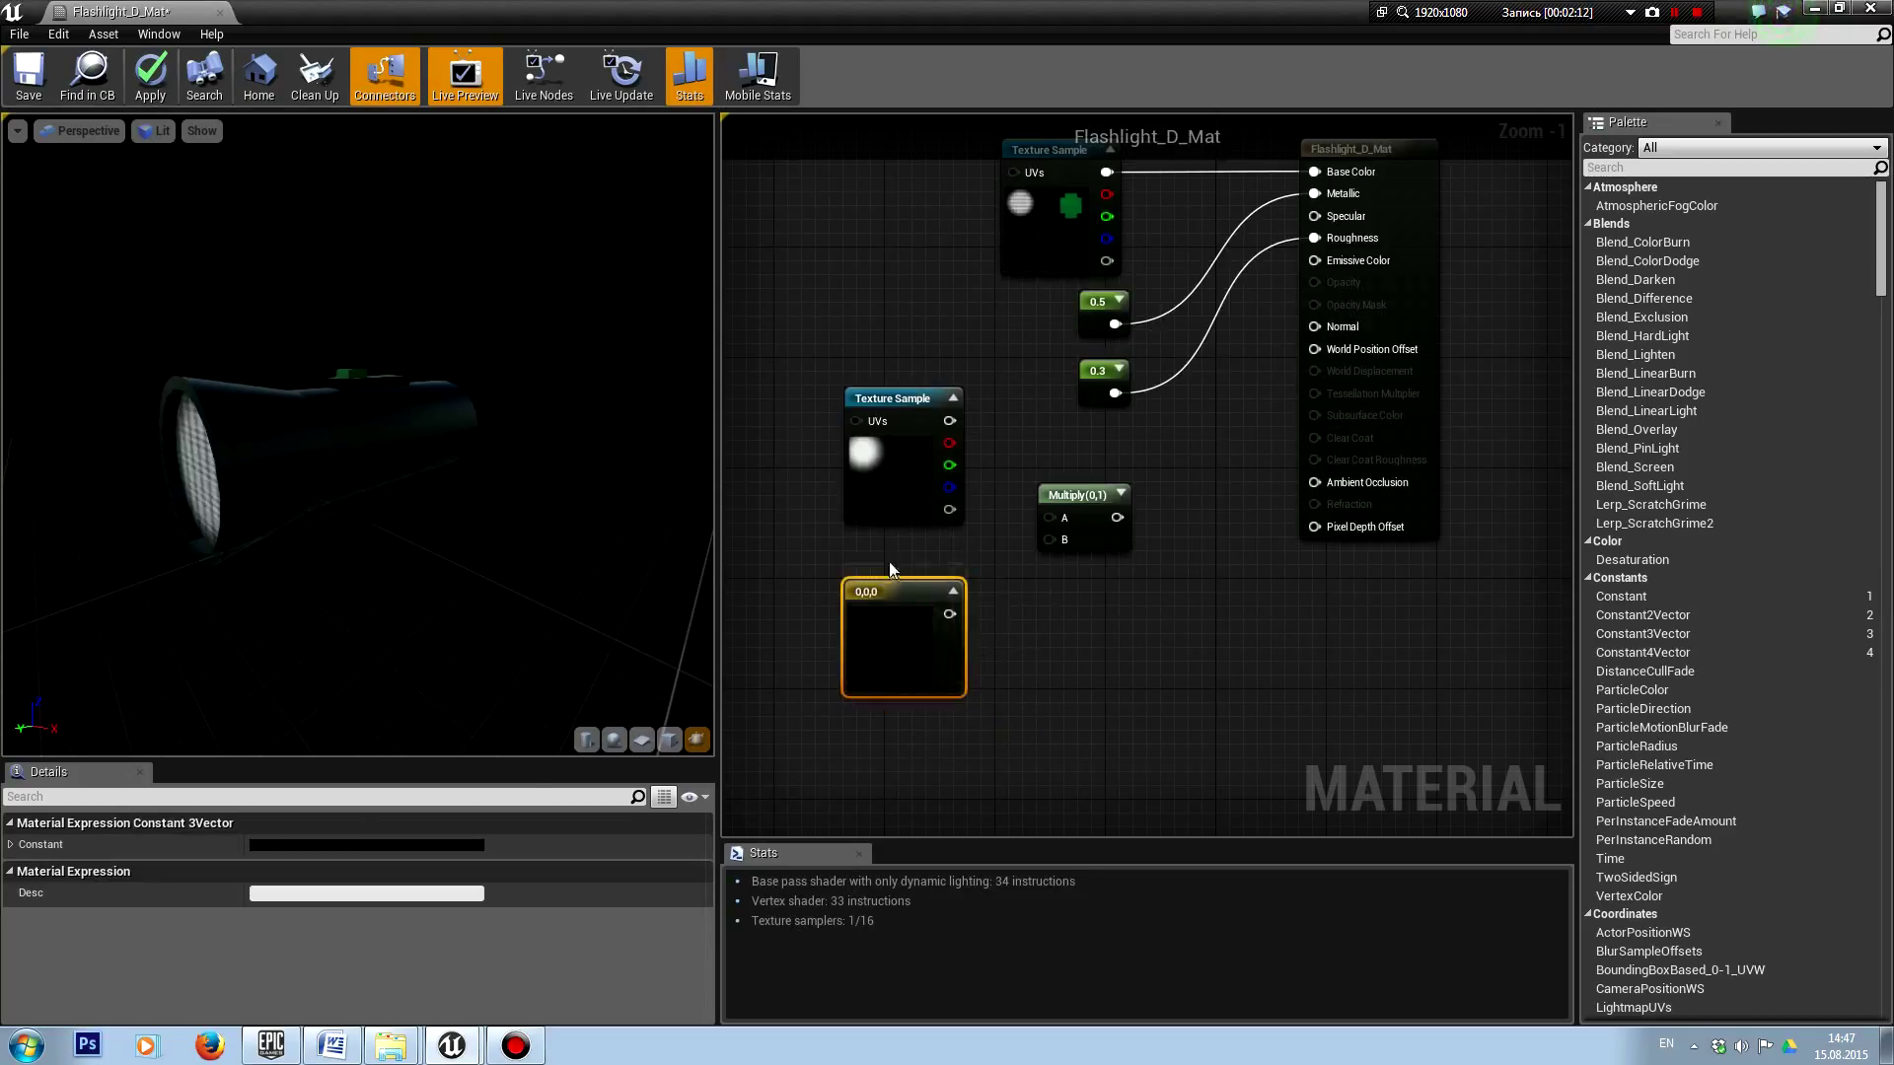
left_click(398, 845)
left_click(552, 794)
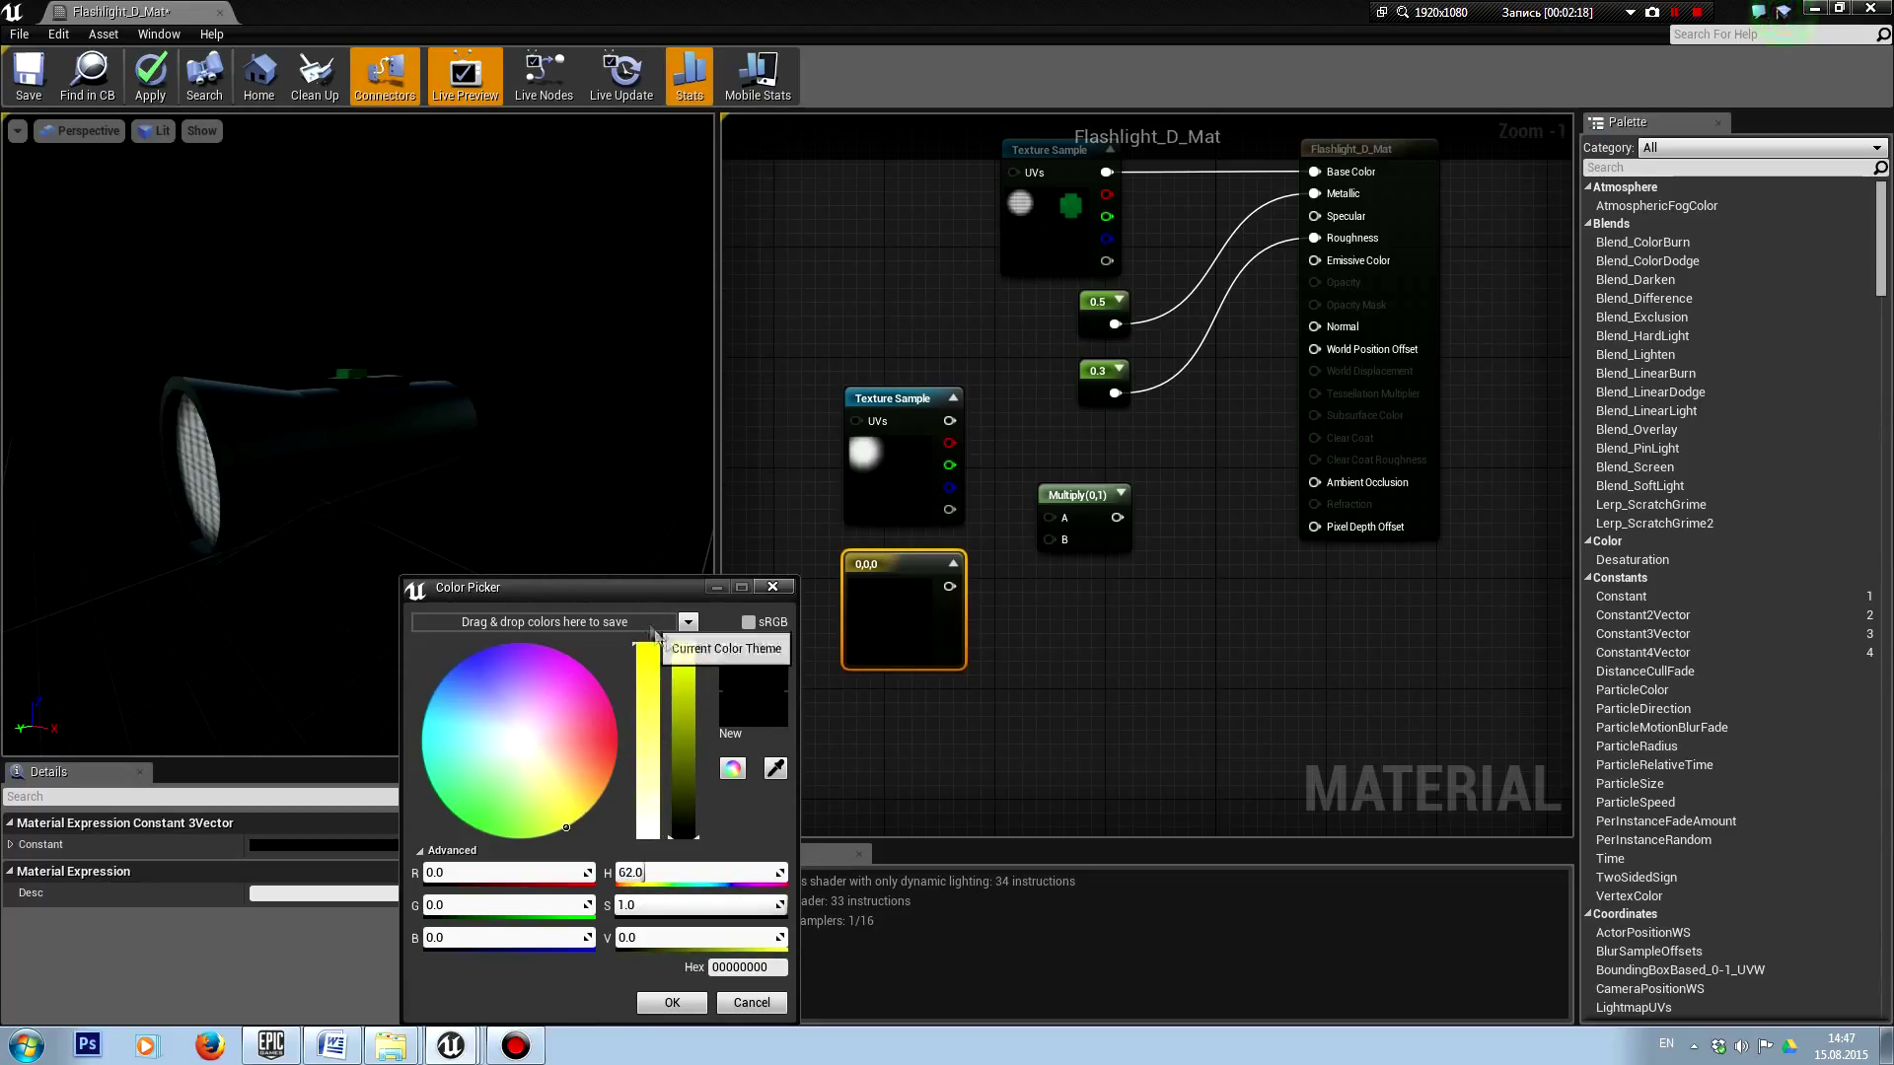
left_click_drag(680, 680, 705, 619)
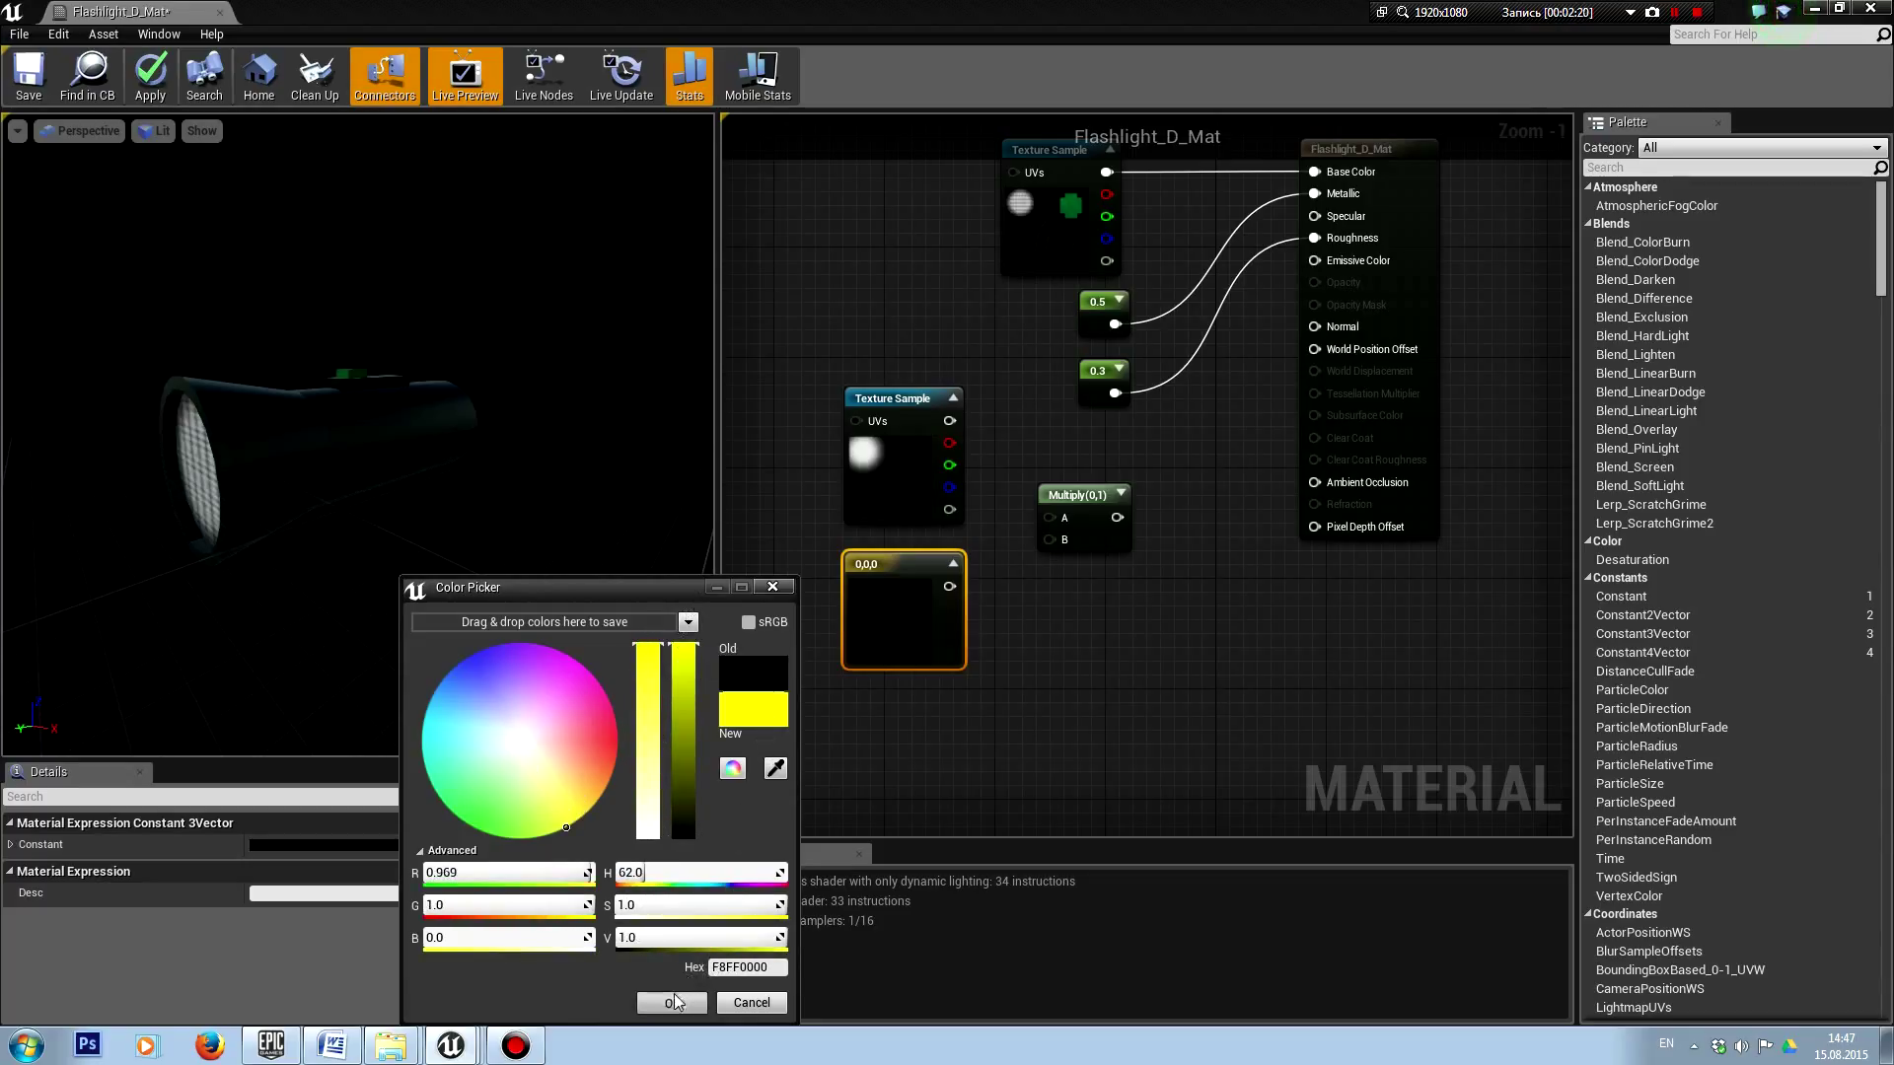
left_click(674, 1004)
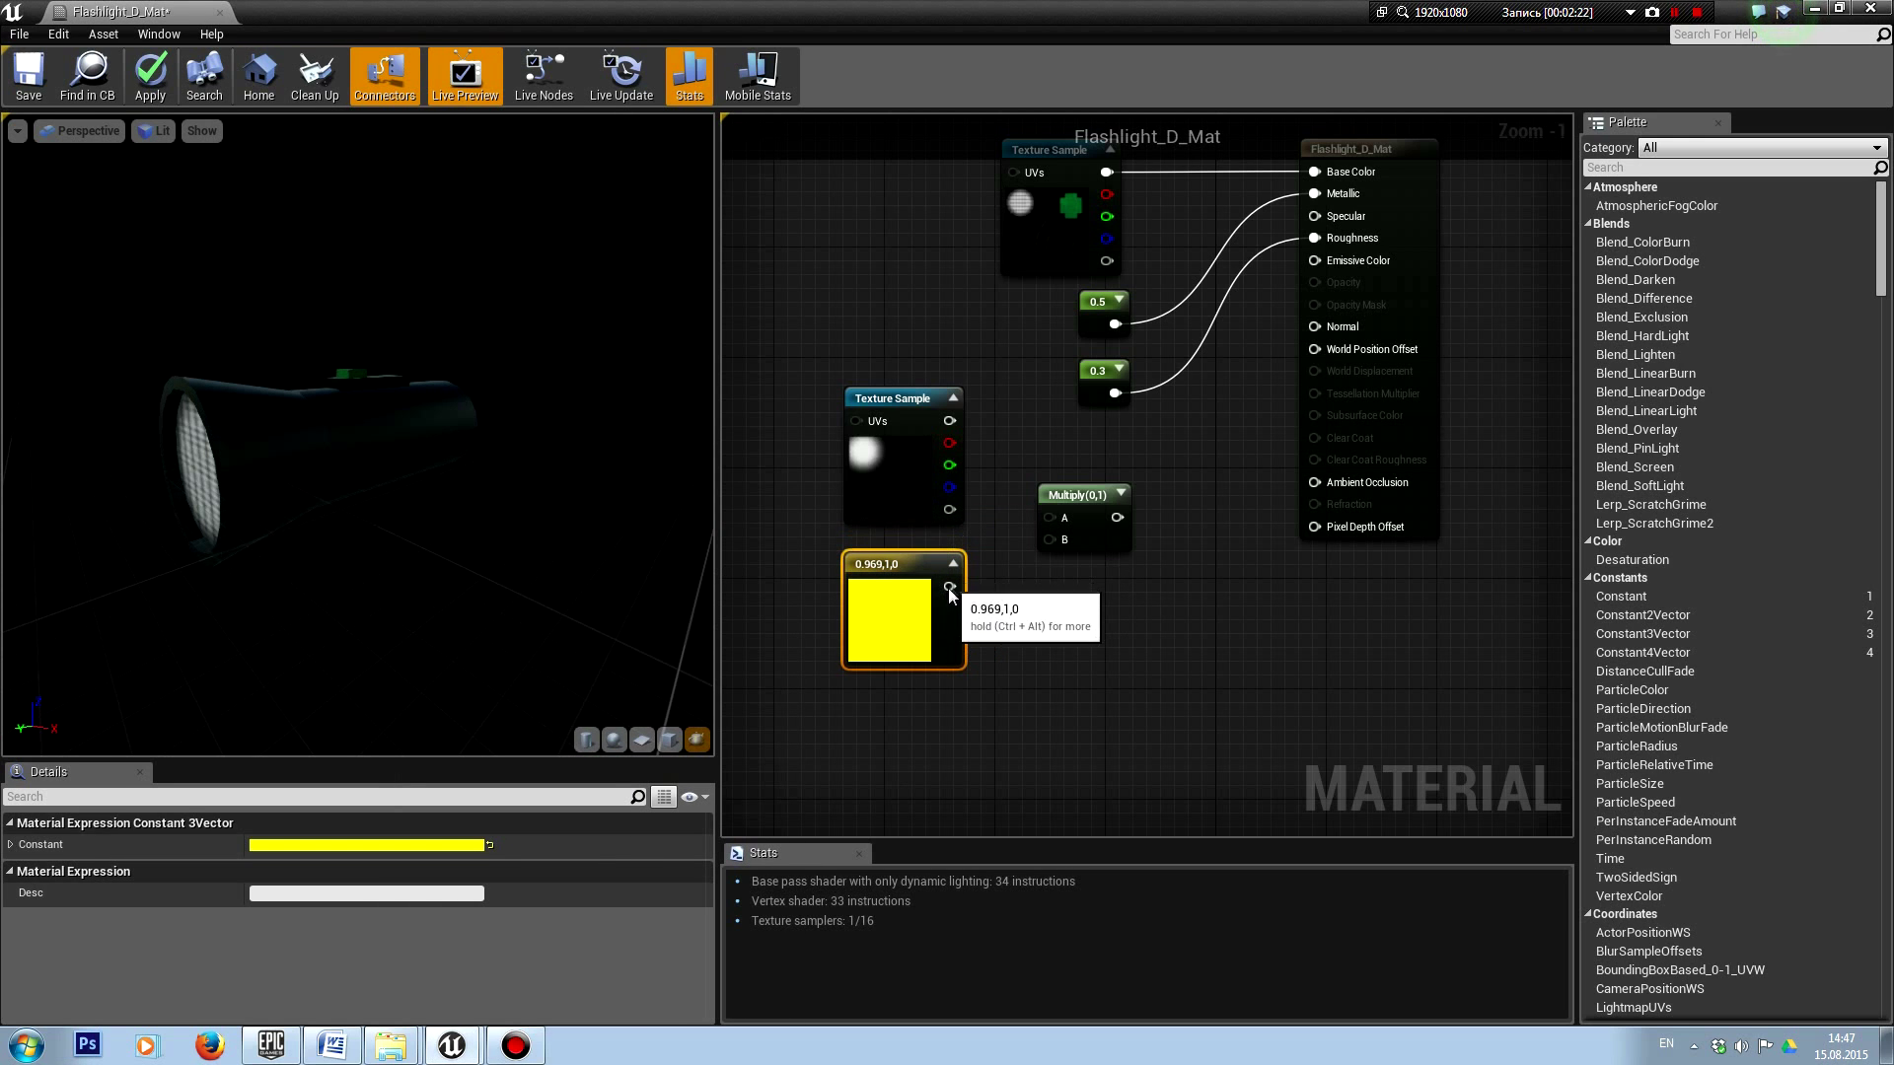
mouse_move(950, 592)
left_mouse_down()
mouse_move(1051, 540)
mouse_move(960, 429)
left_mouse_up()
Step: Convert the yellow constant into a vector parameter named 'Flashlight Color'
right_click(913, 561)
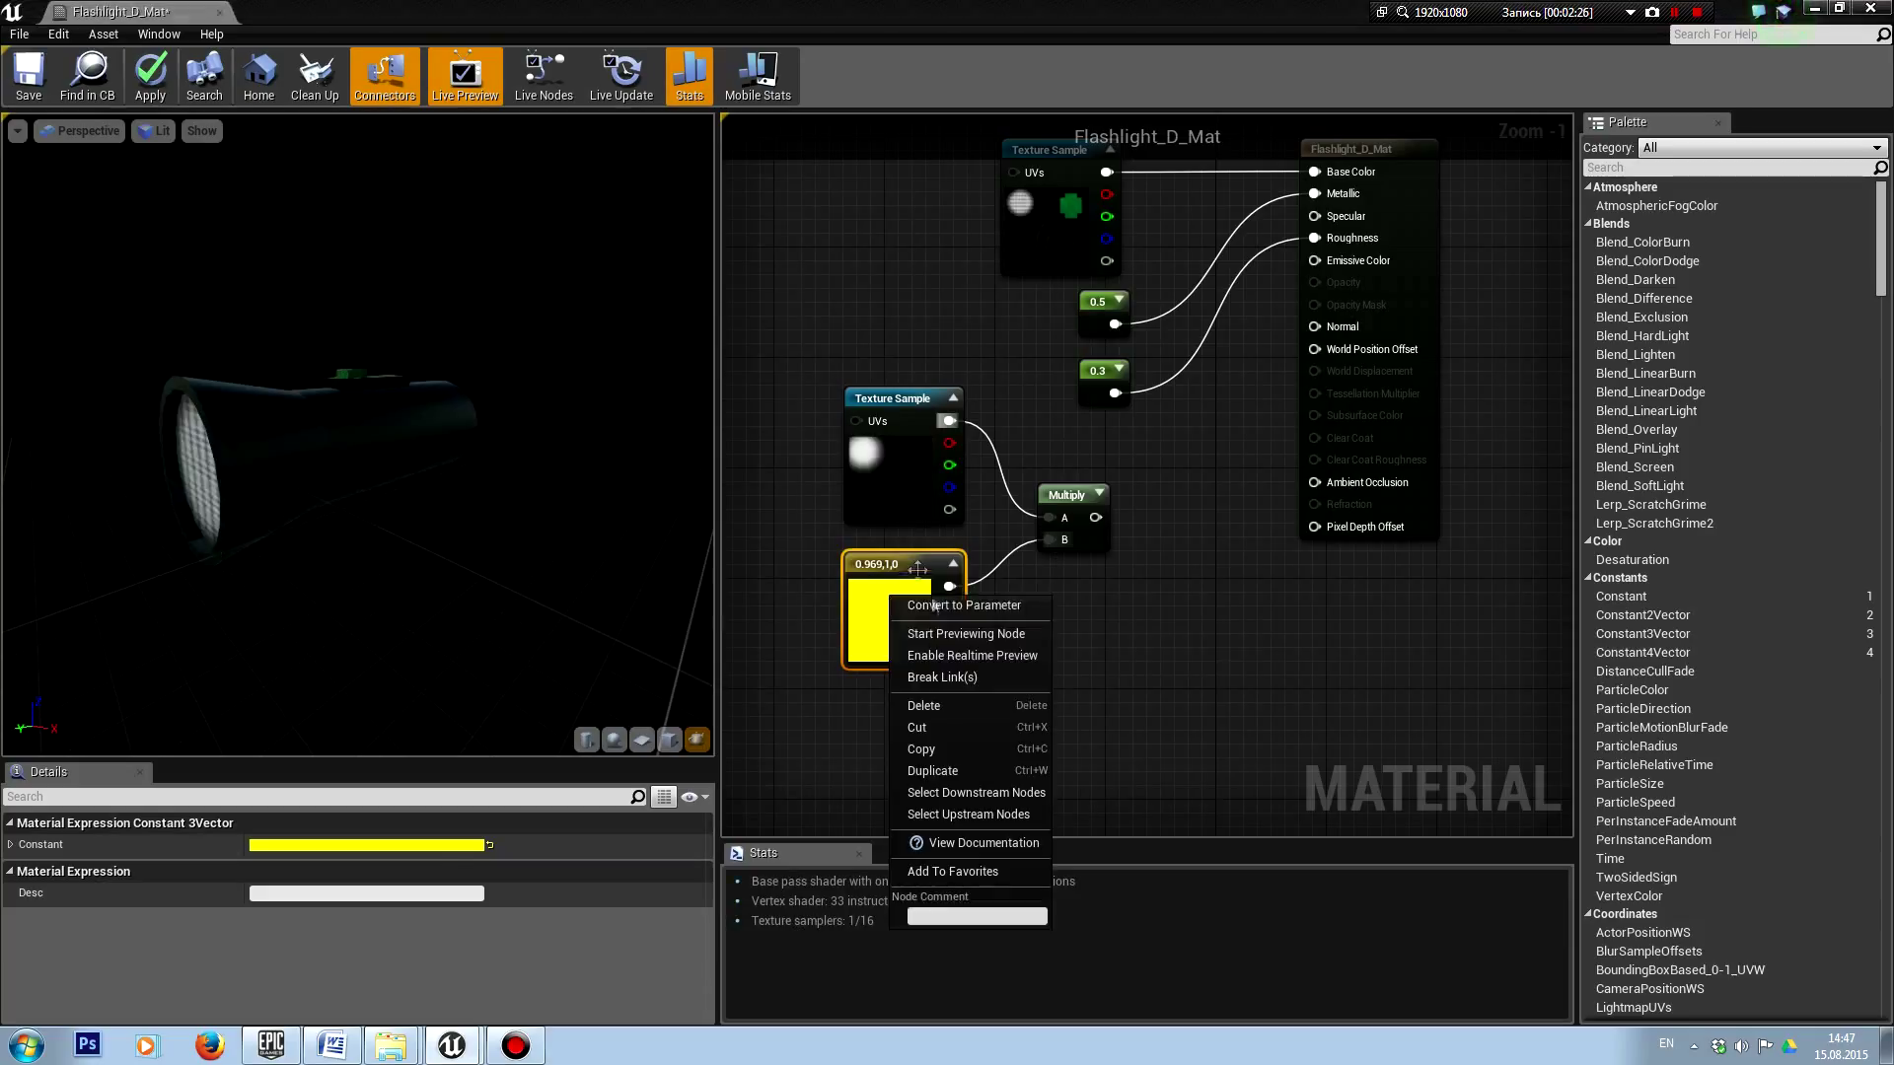
left_click(947, 607)
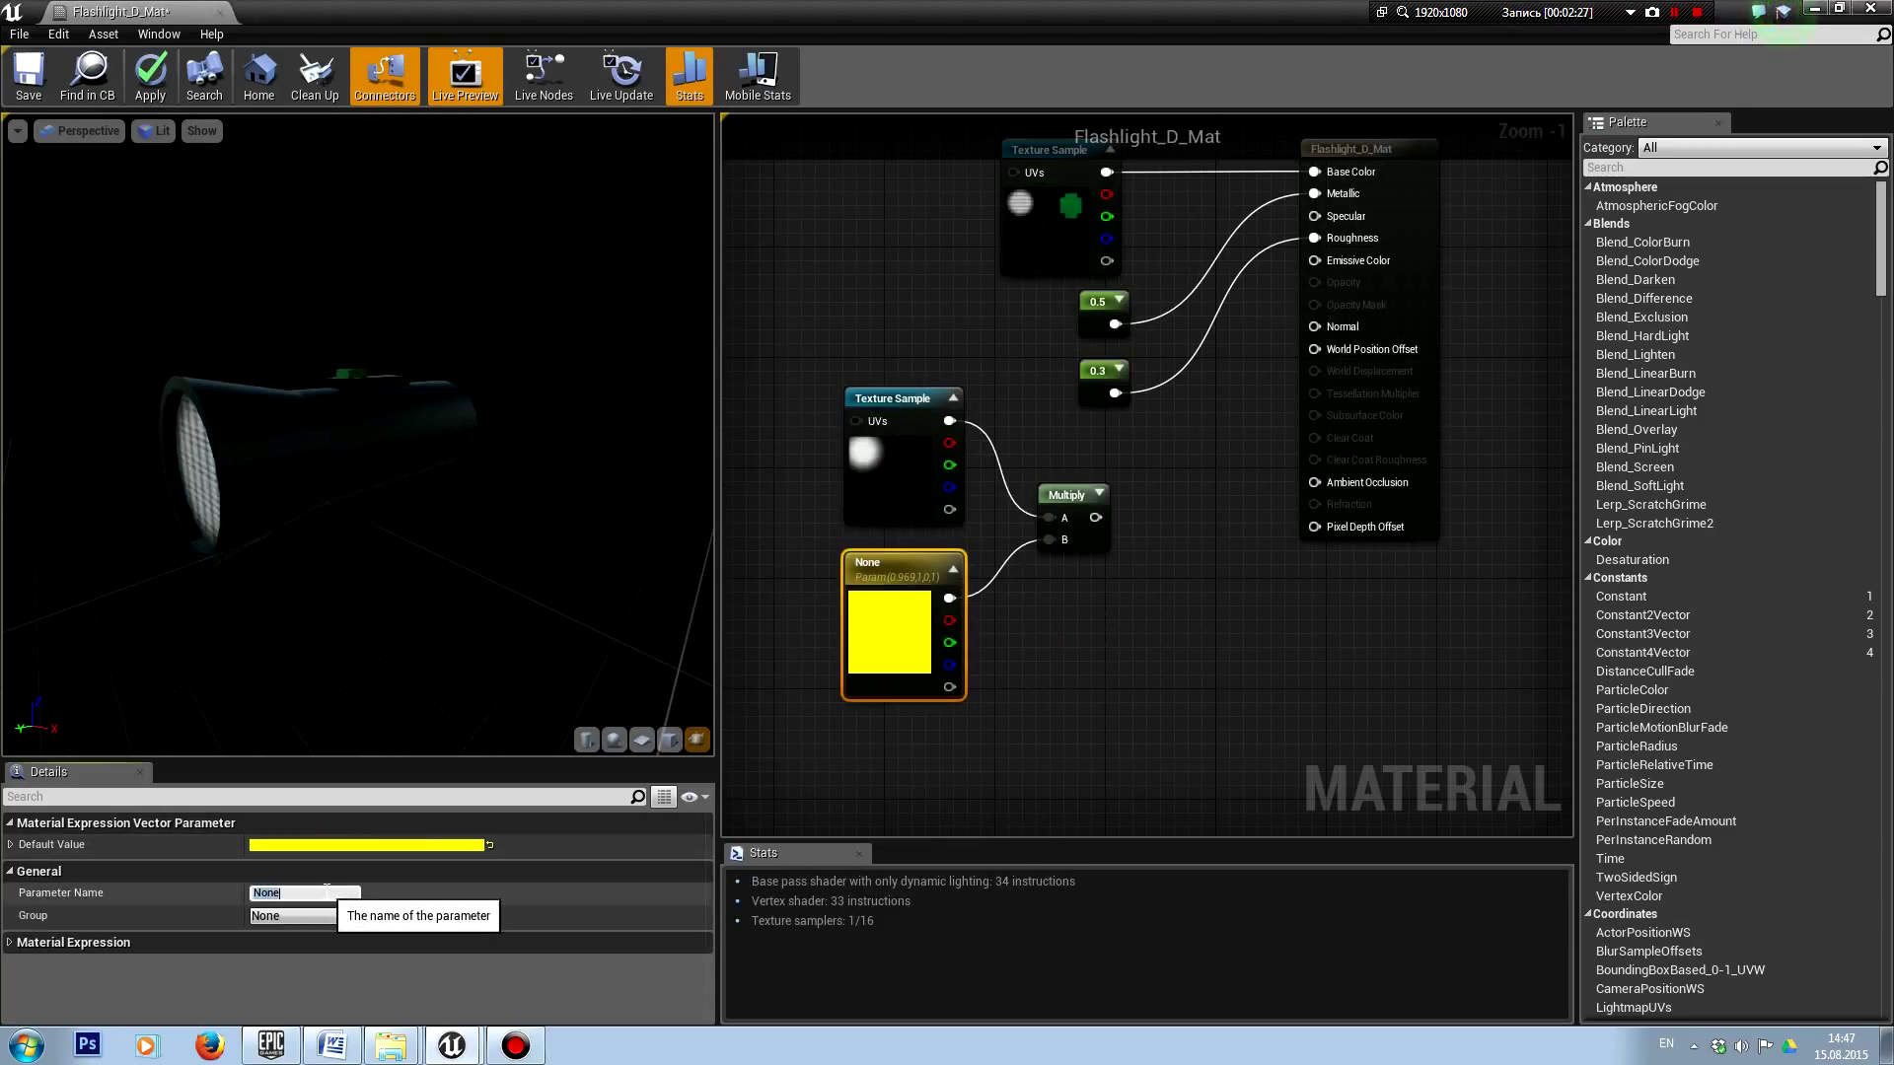
left_click(304, 893)
type("Flashli")
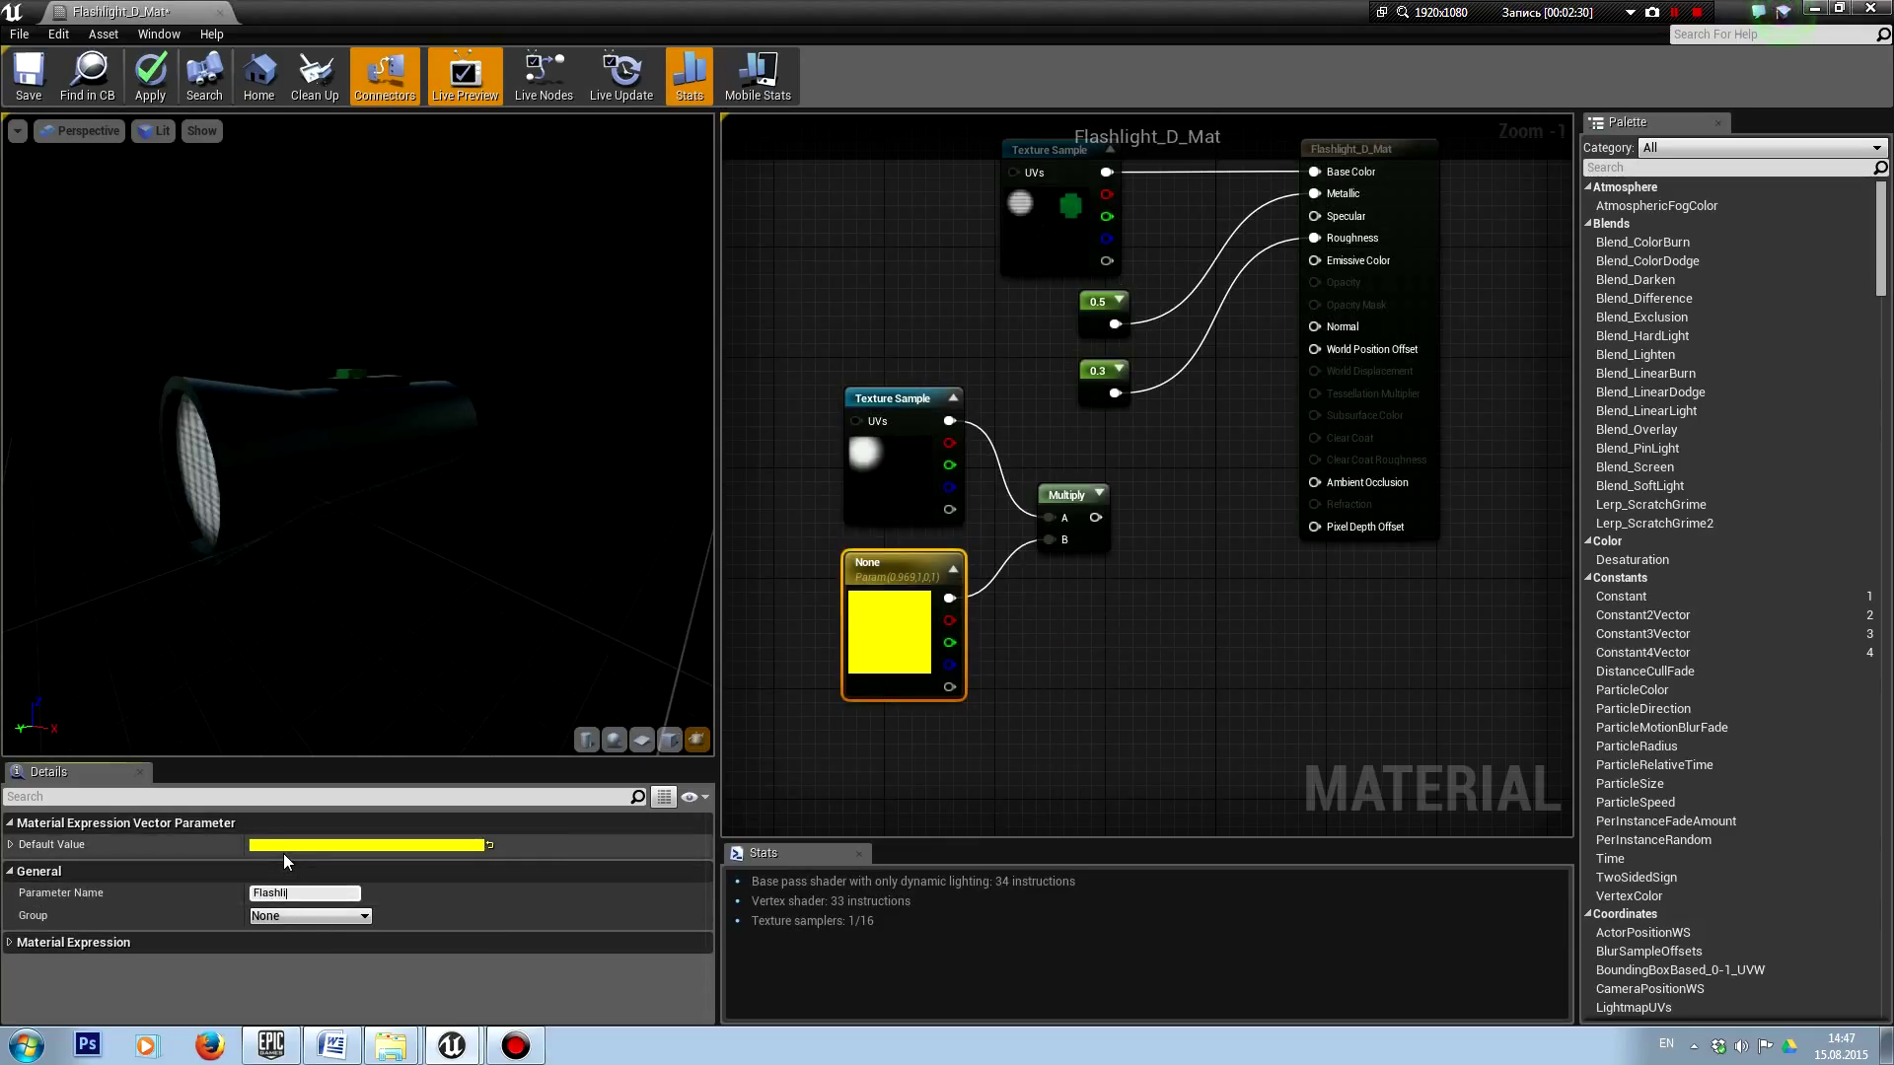
type("ght Color")
key("Return")
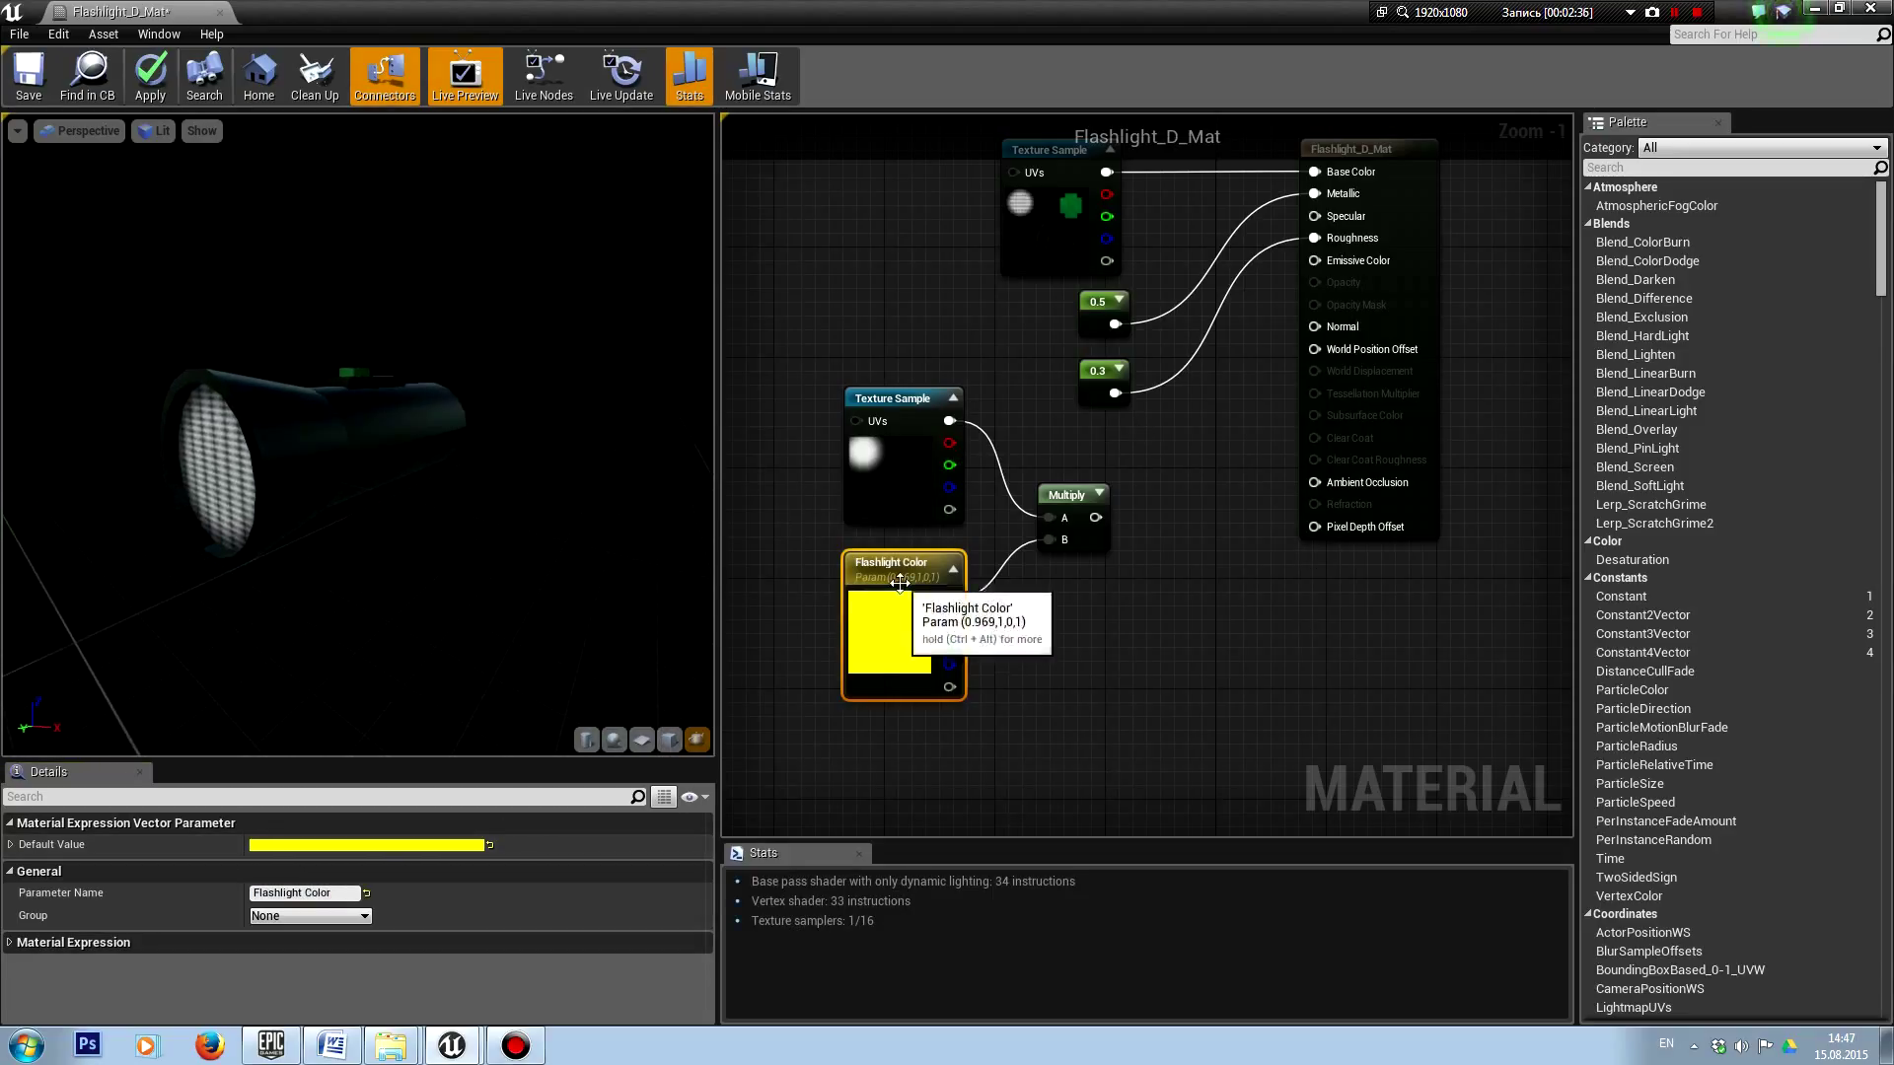
right_click_drag(1185, 609, 1243, 511)
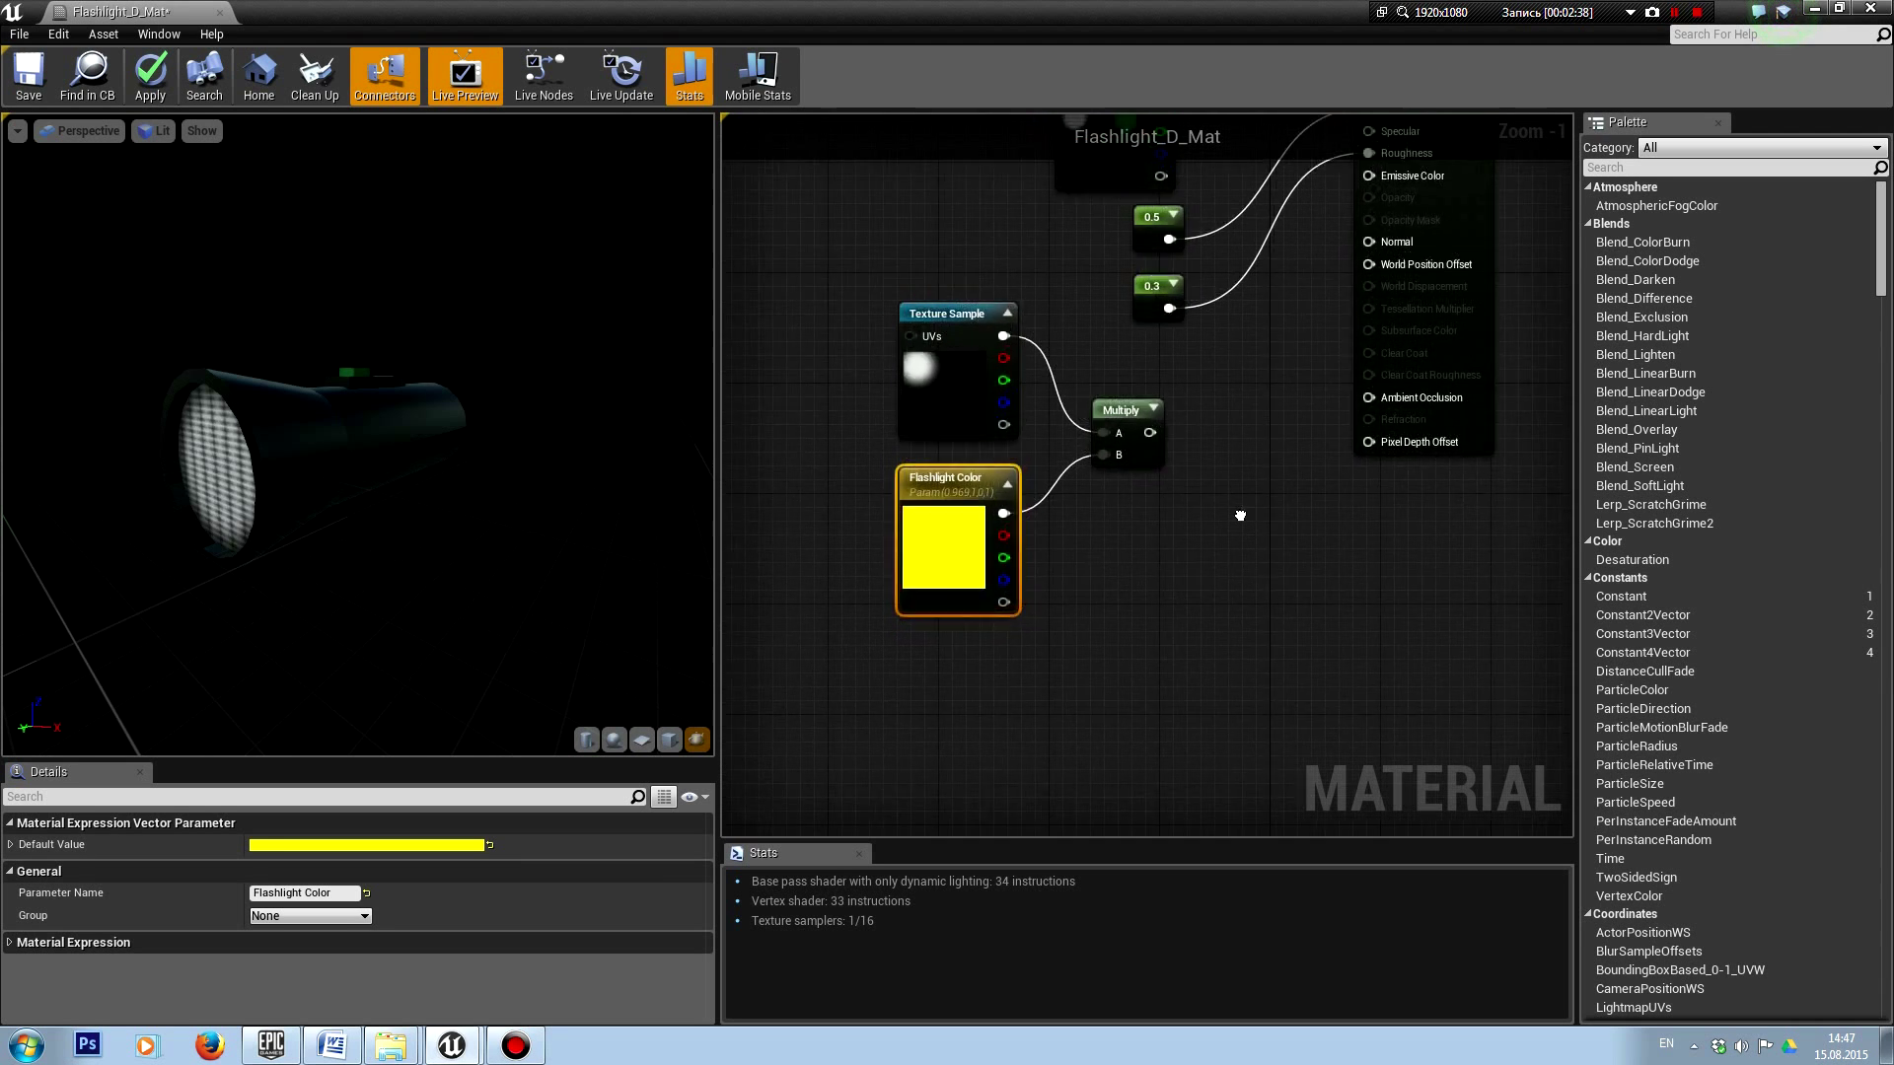
right_click_drag(1042, 731, 1088, 689)
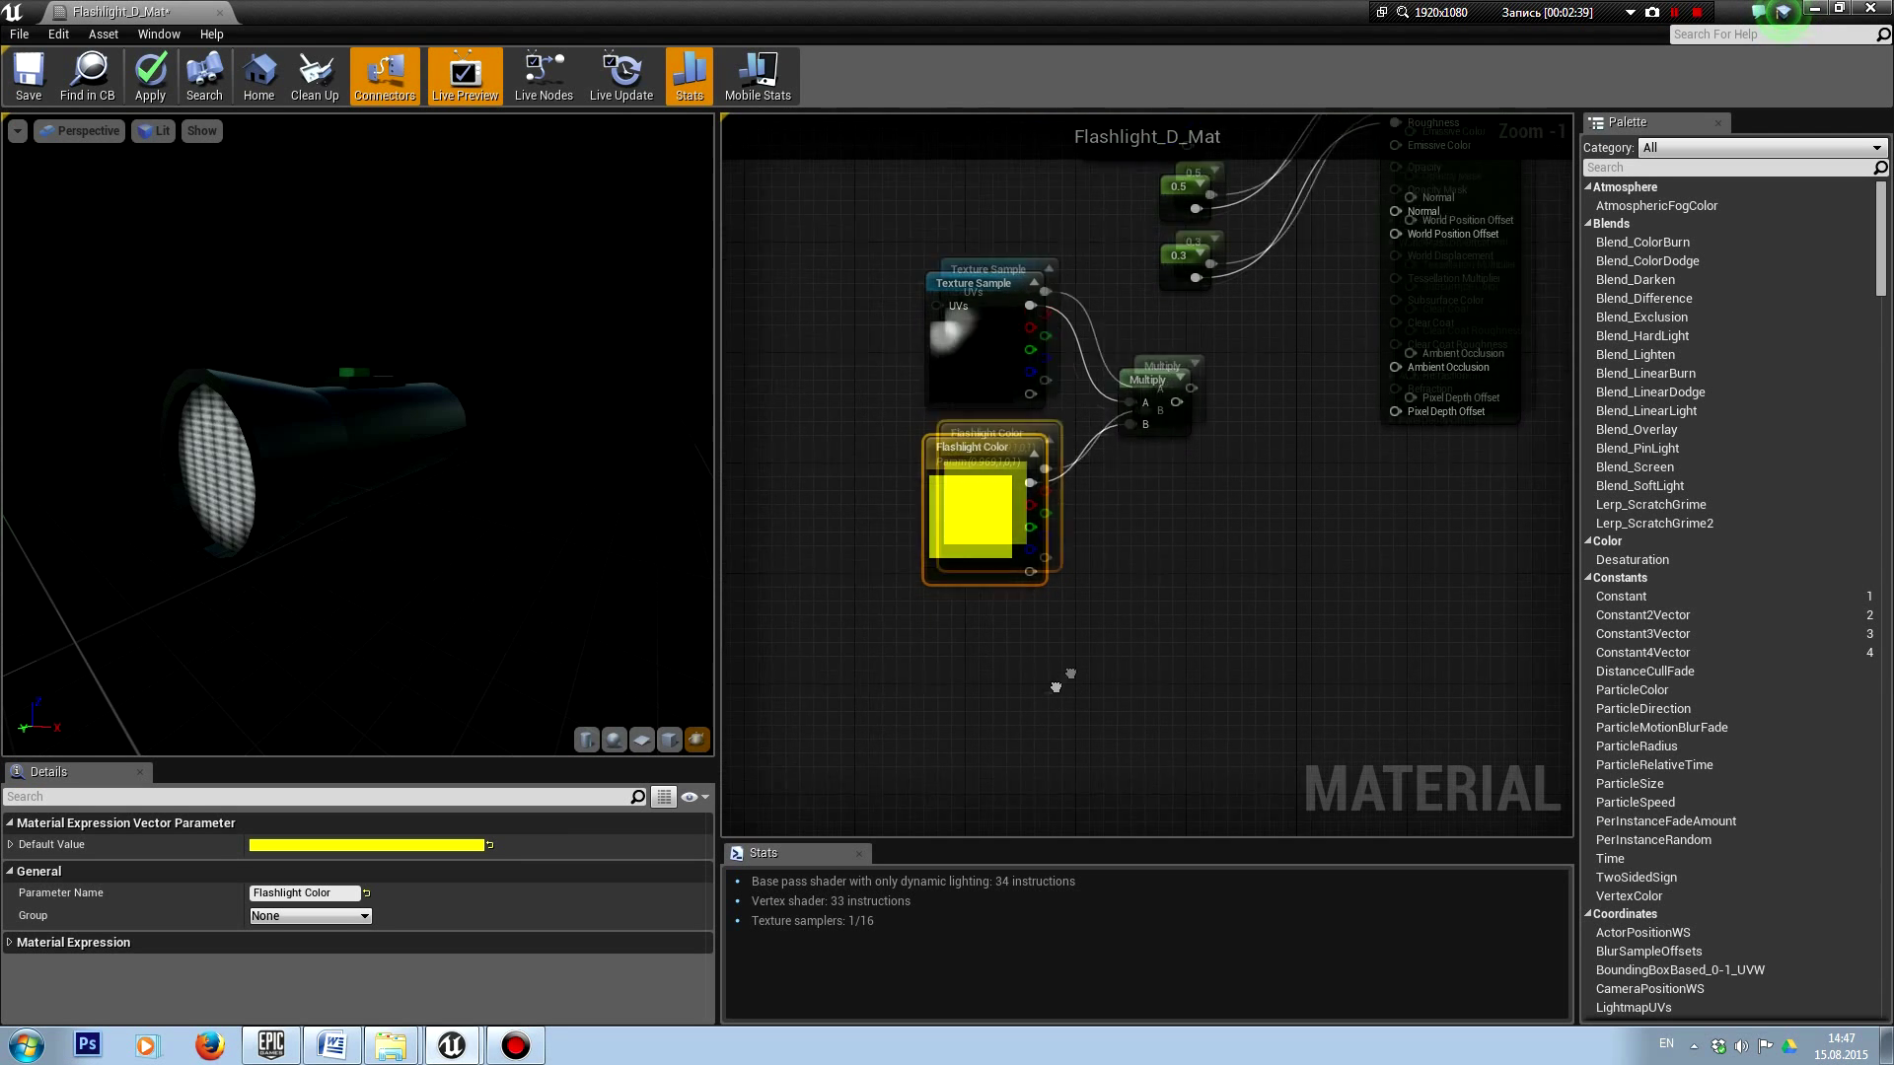
Step: Add a Sine node to the material graph
right_click(940, 694)
type("sine")
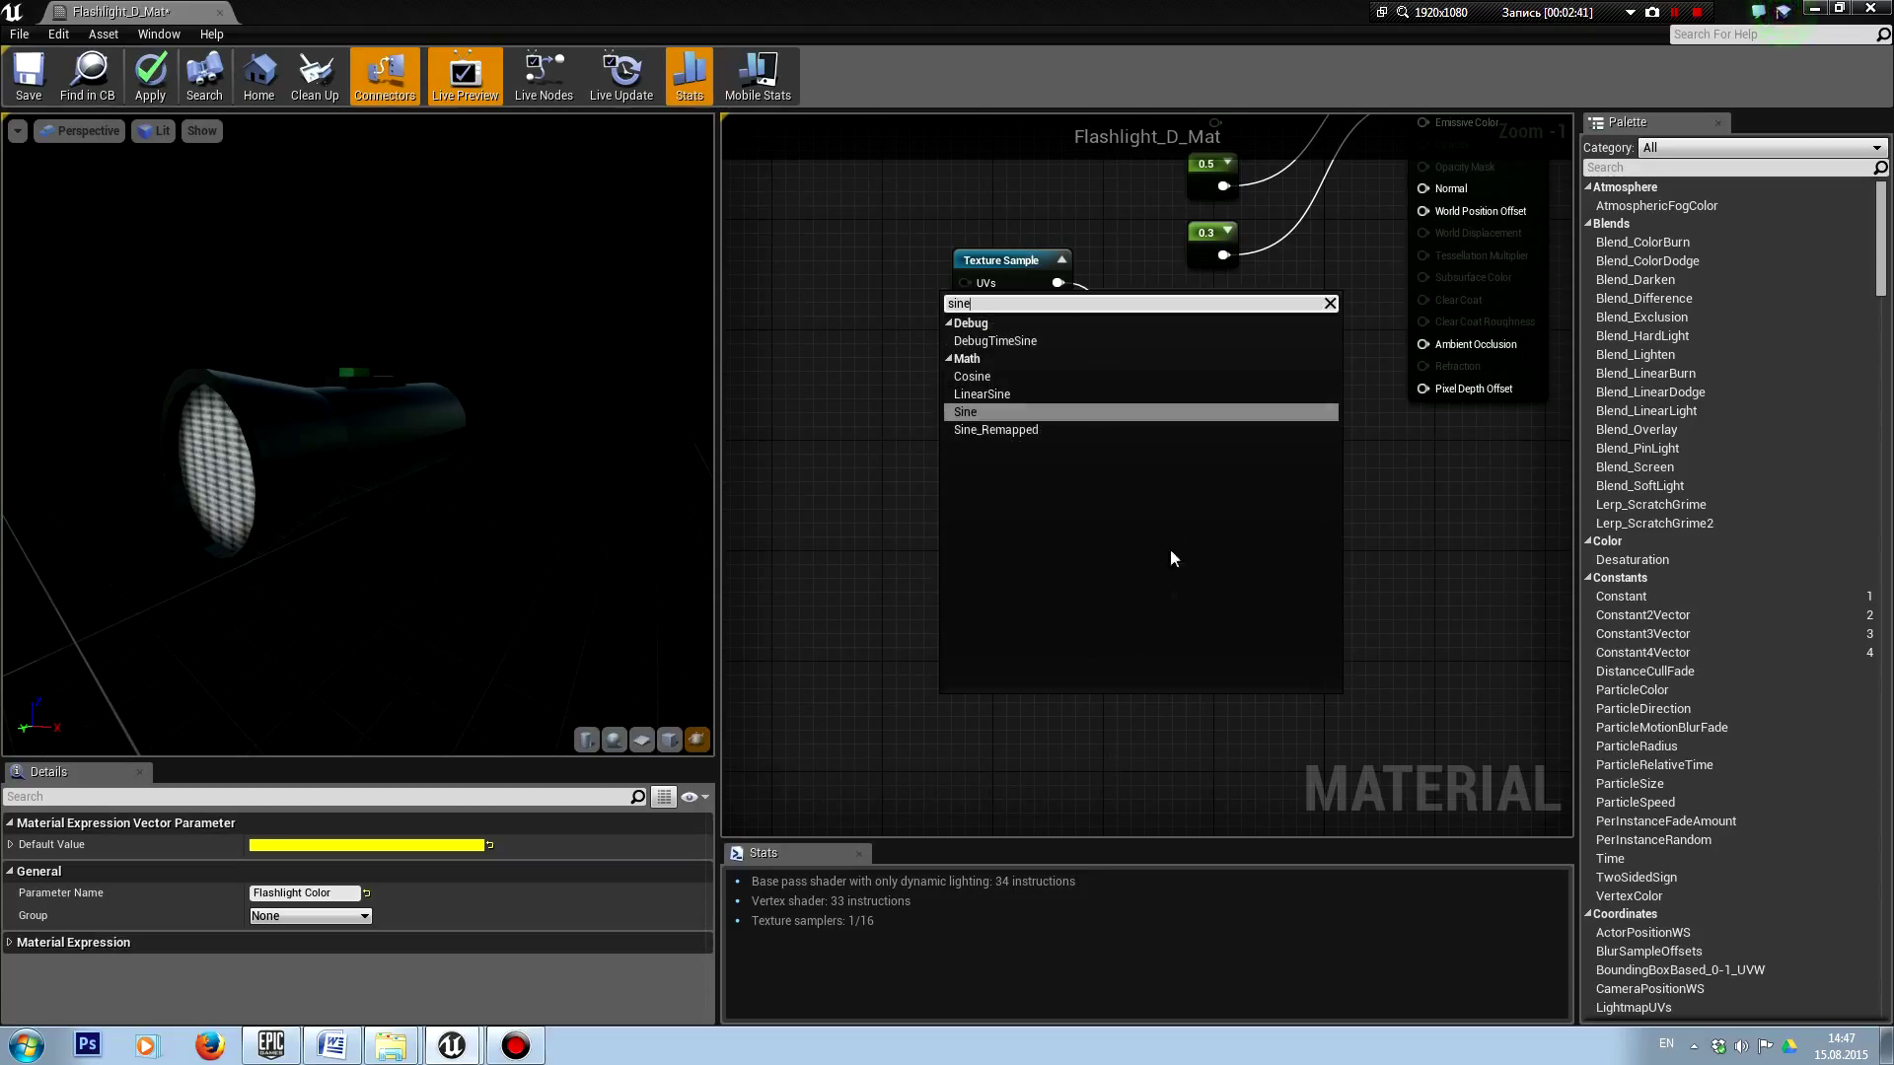
left_click(1040, 414)
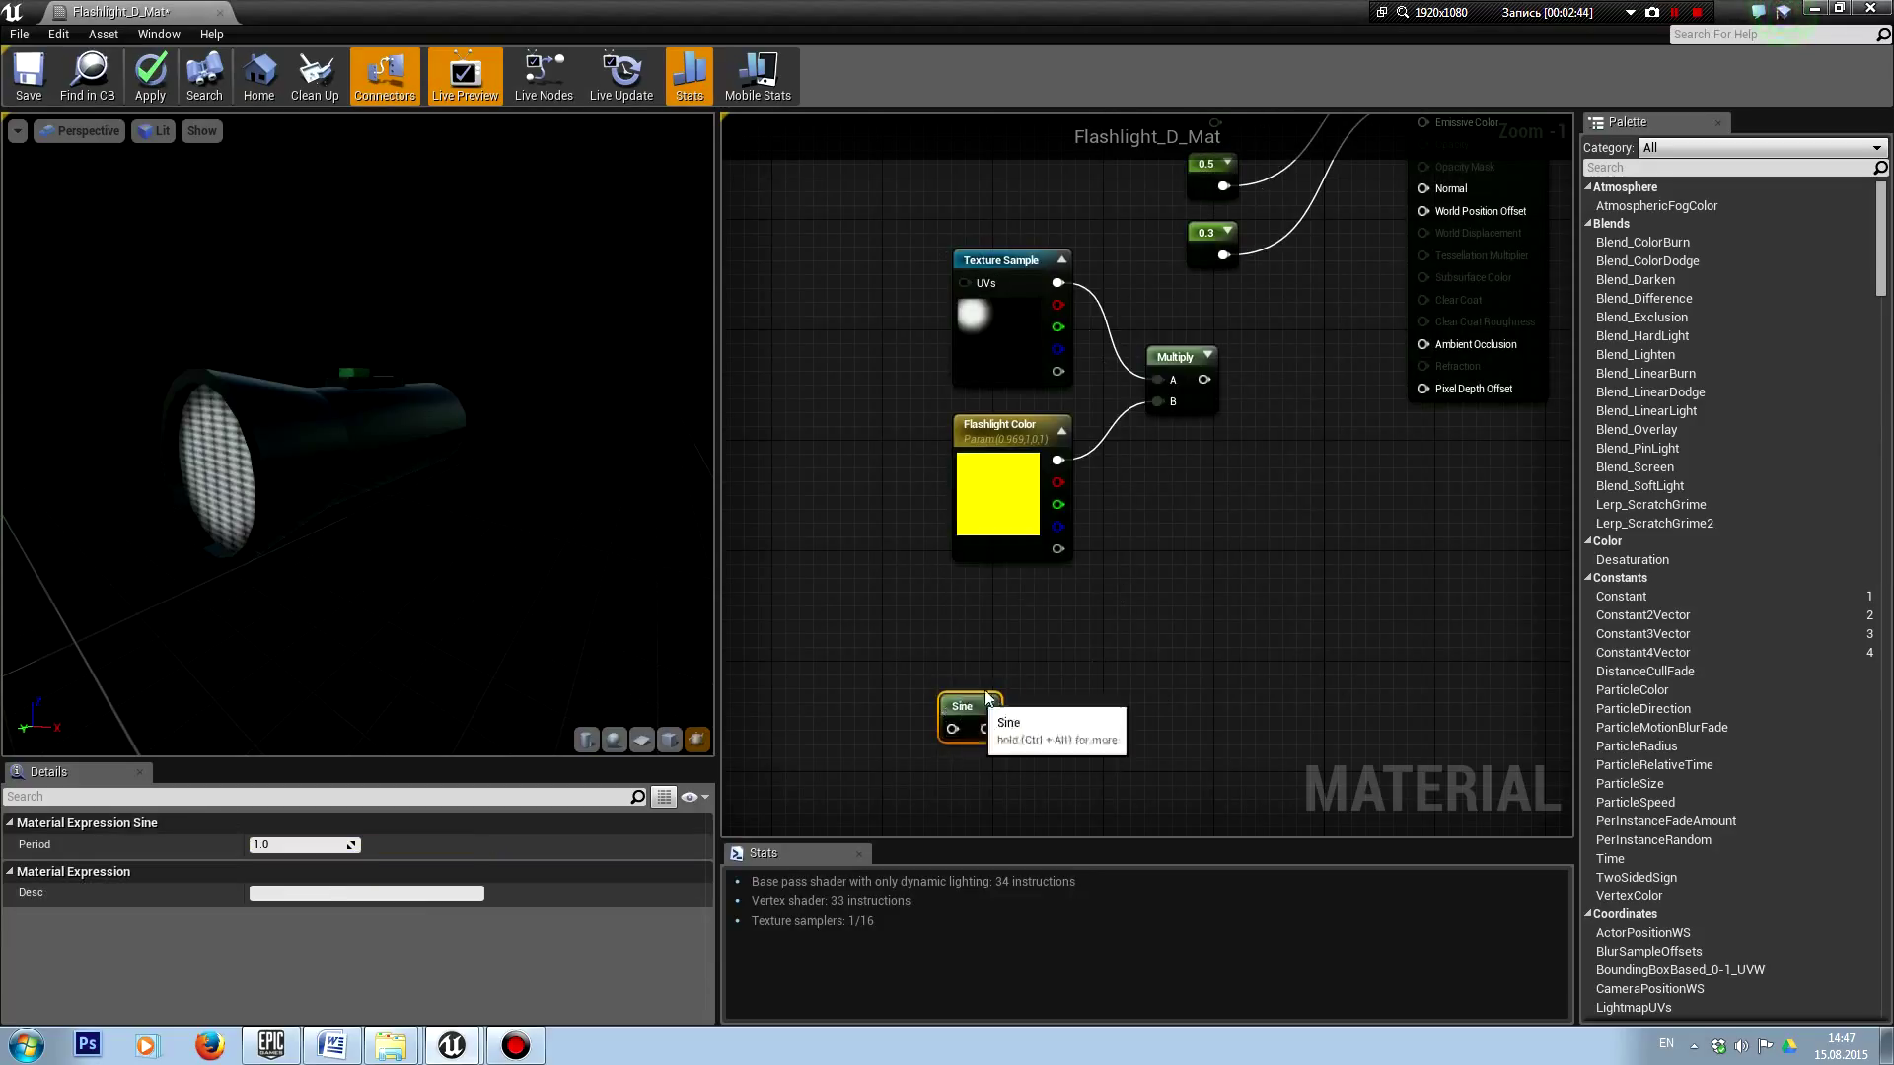
left_click_drag(956, 710, 1040, 636)
right_click_drag(909, 665, 934, 639)
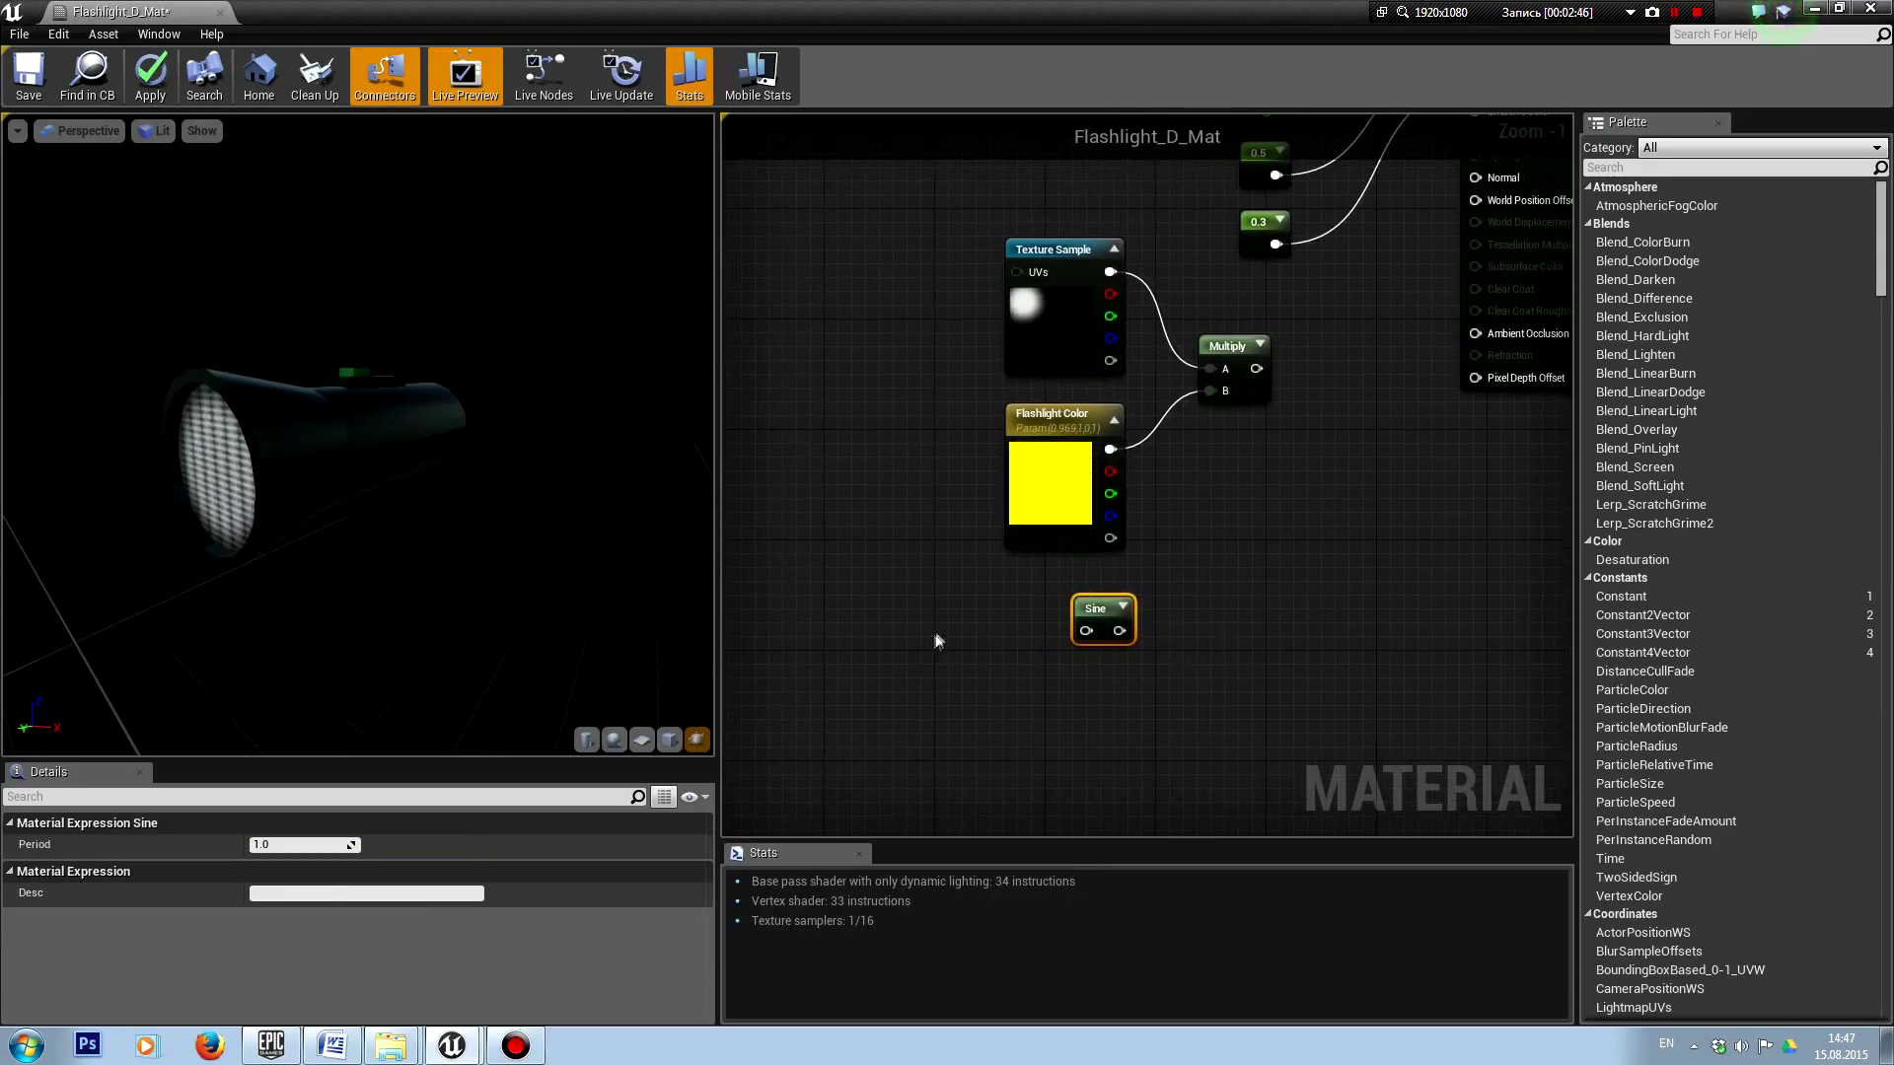
Step: Add a Divide node and connect its output to the Sine input
right_click(936, 633)
type("divid")
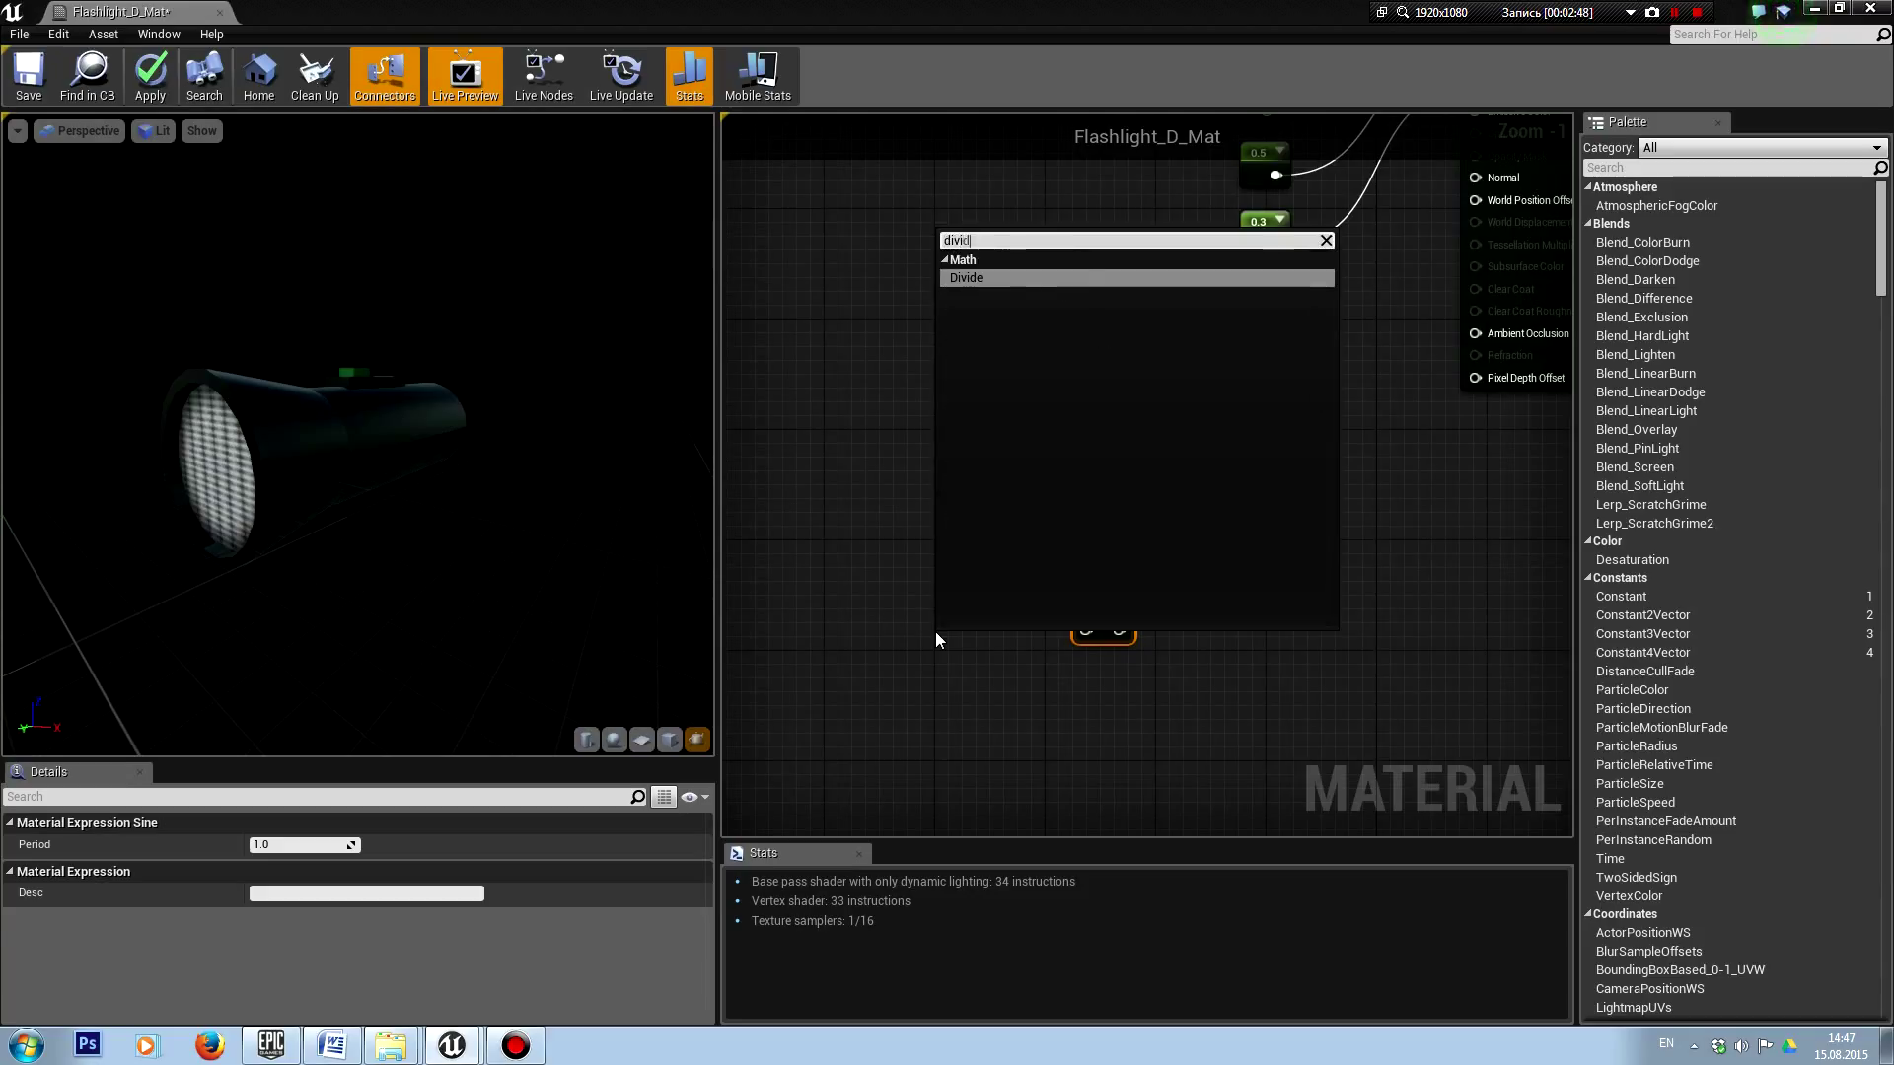
type("e")
left_click(1070, 278)
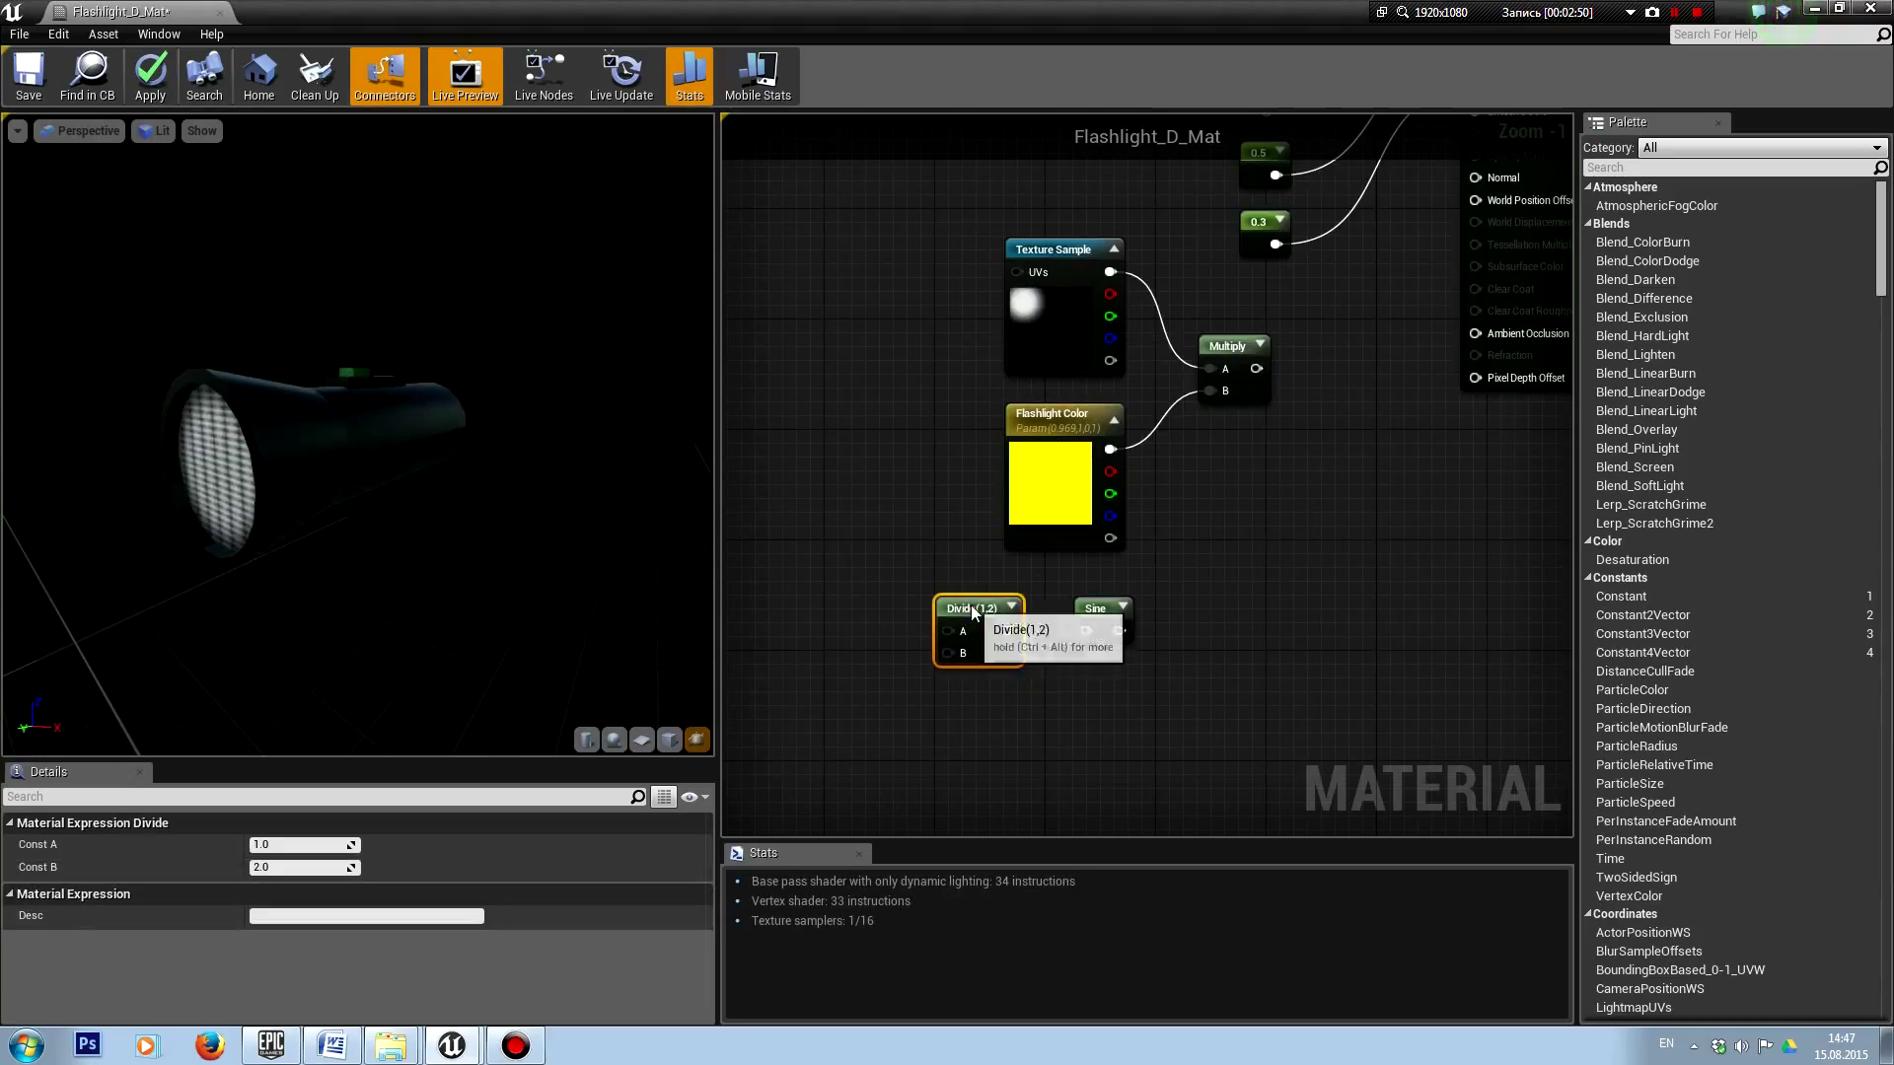
left_click_drag(1007, 640, 1088, 634)
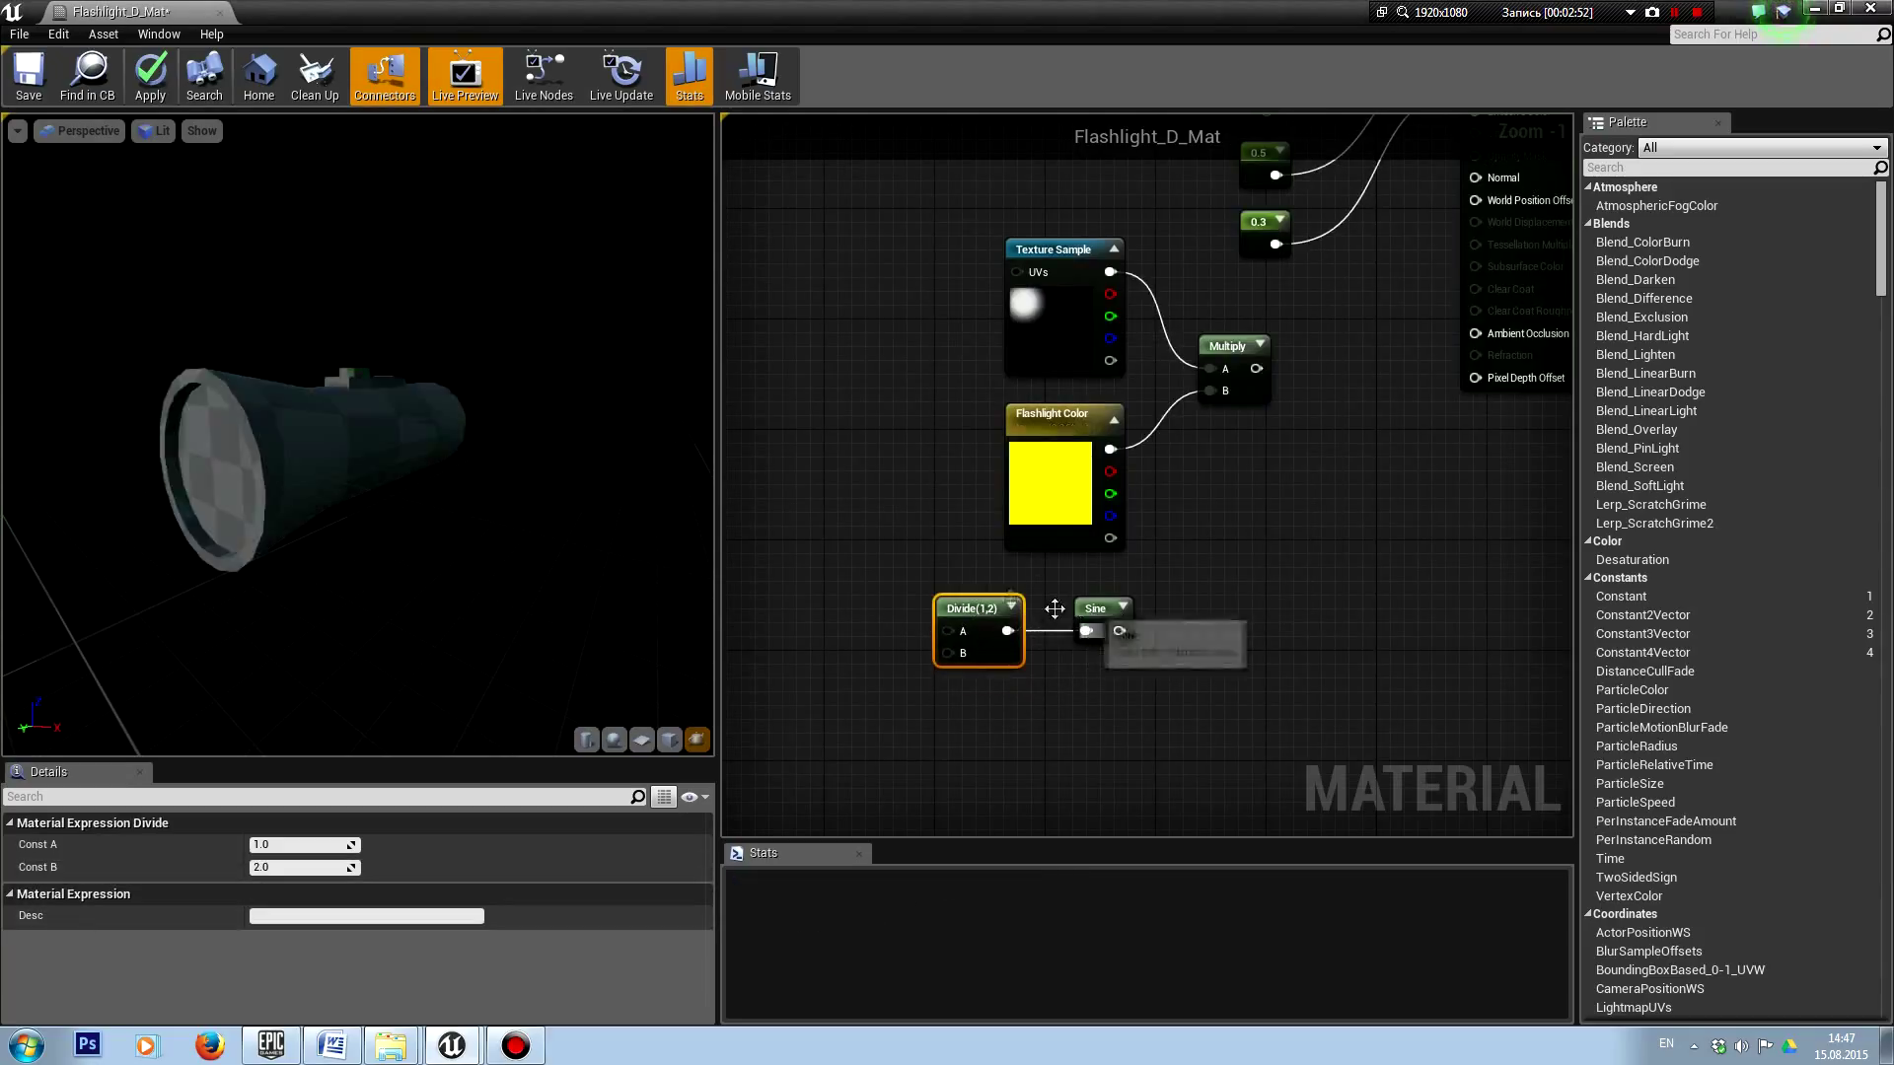
left_click_drag(917, 585, 1120, 690)
left_click_drag(1114, 622, 1225, 608)
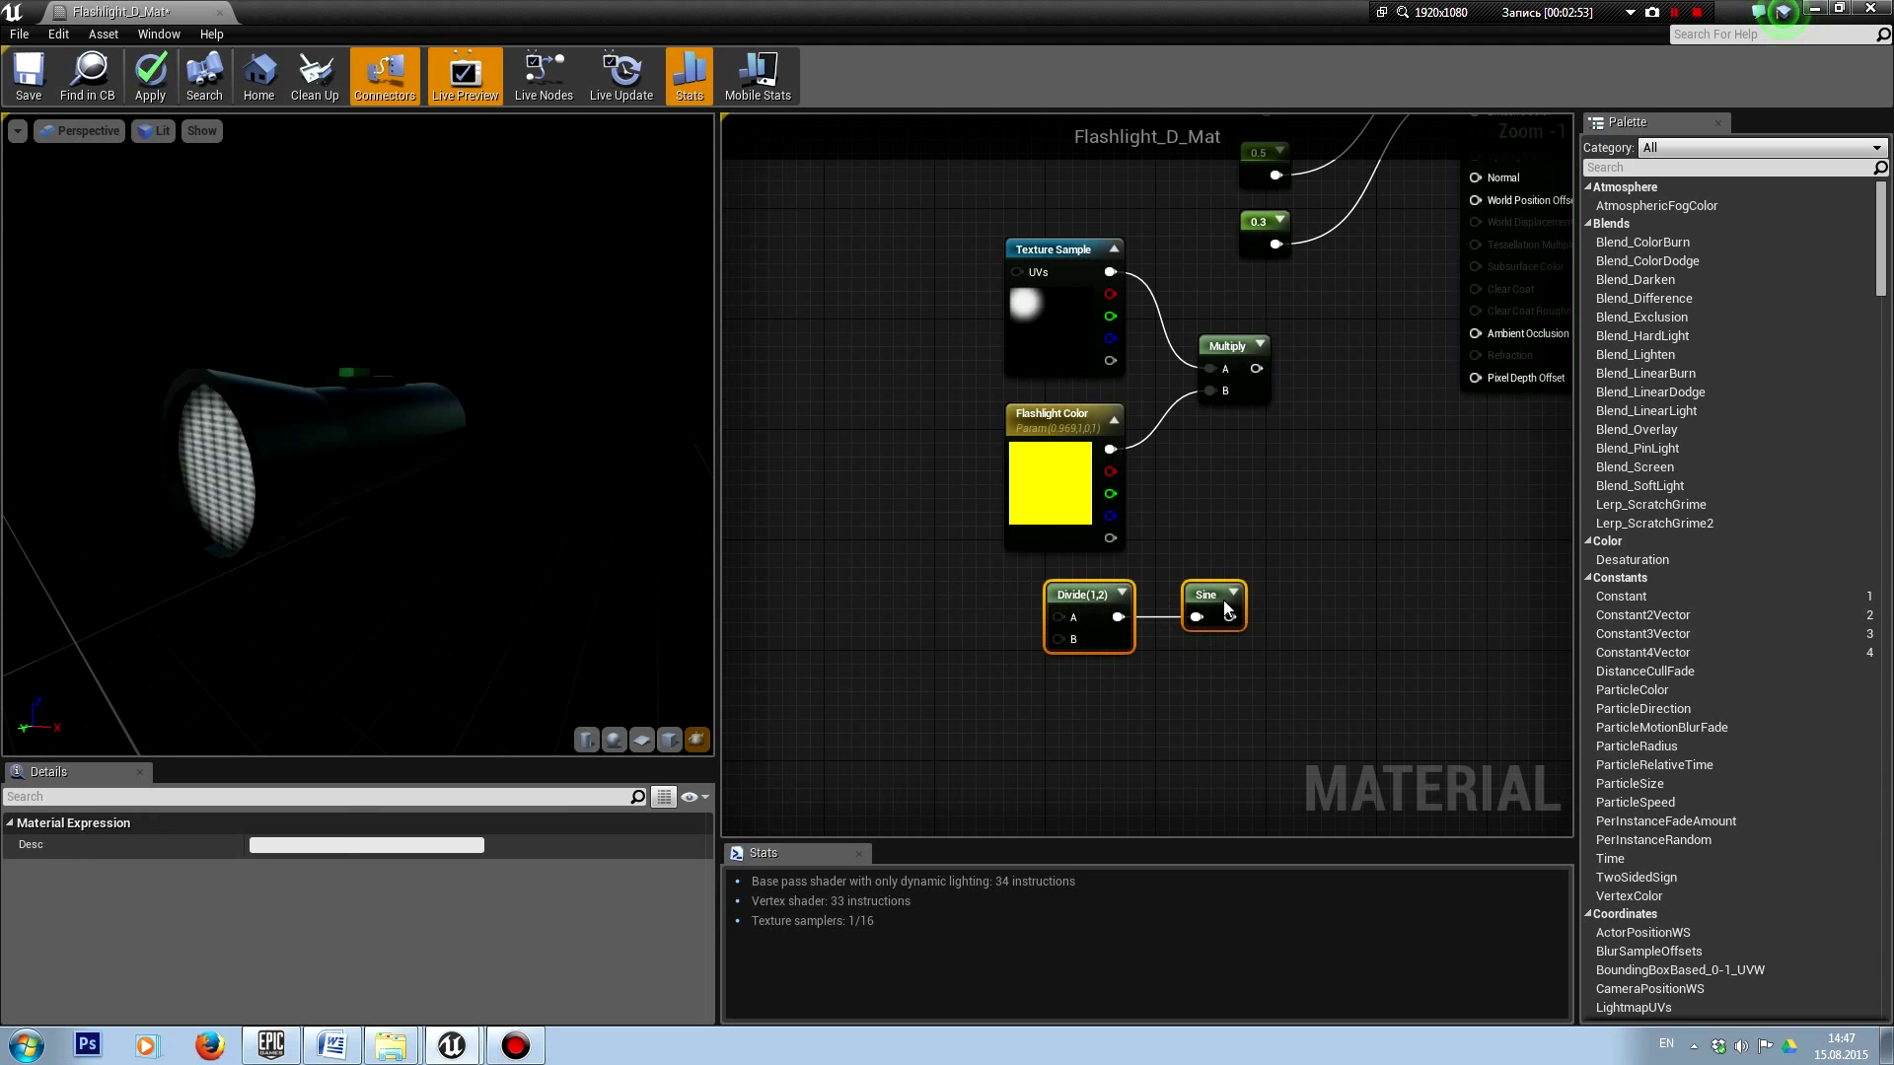
Step: Add a Time node wired into the Divide node's A input
right_click(907, 605)
type("time")
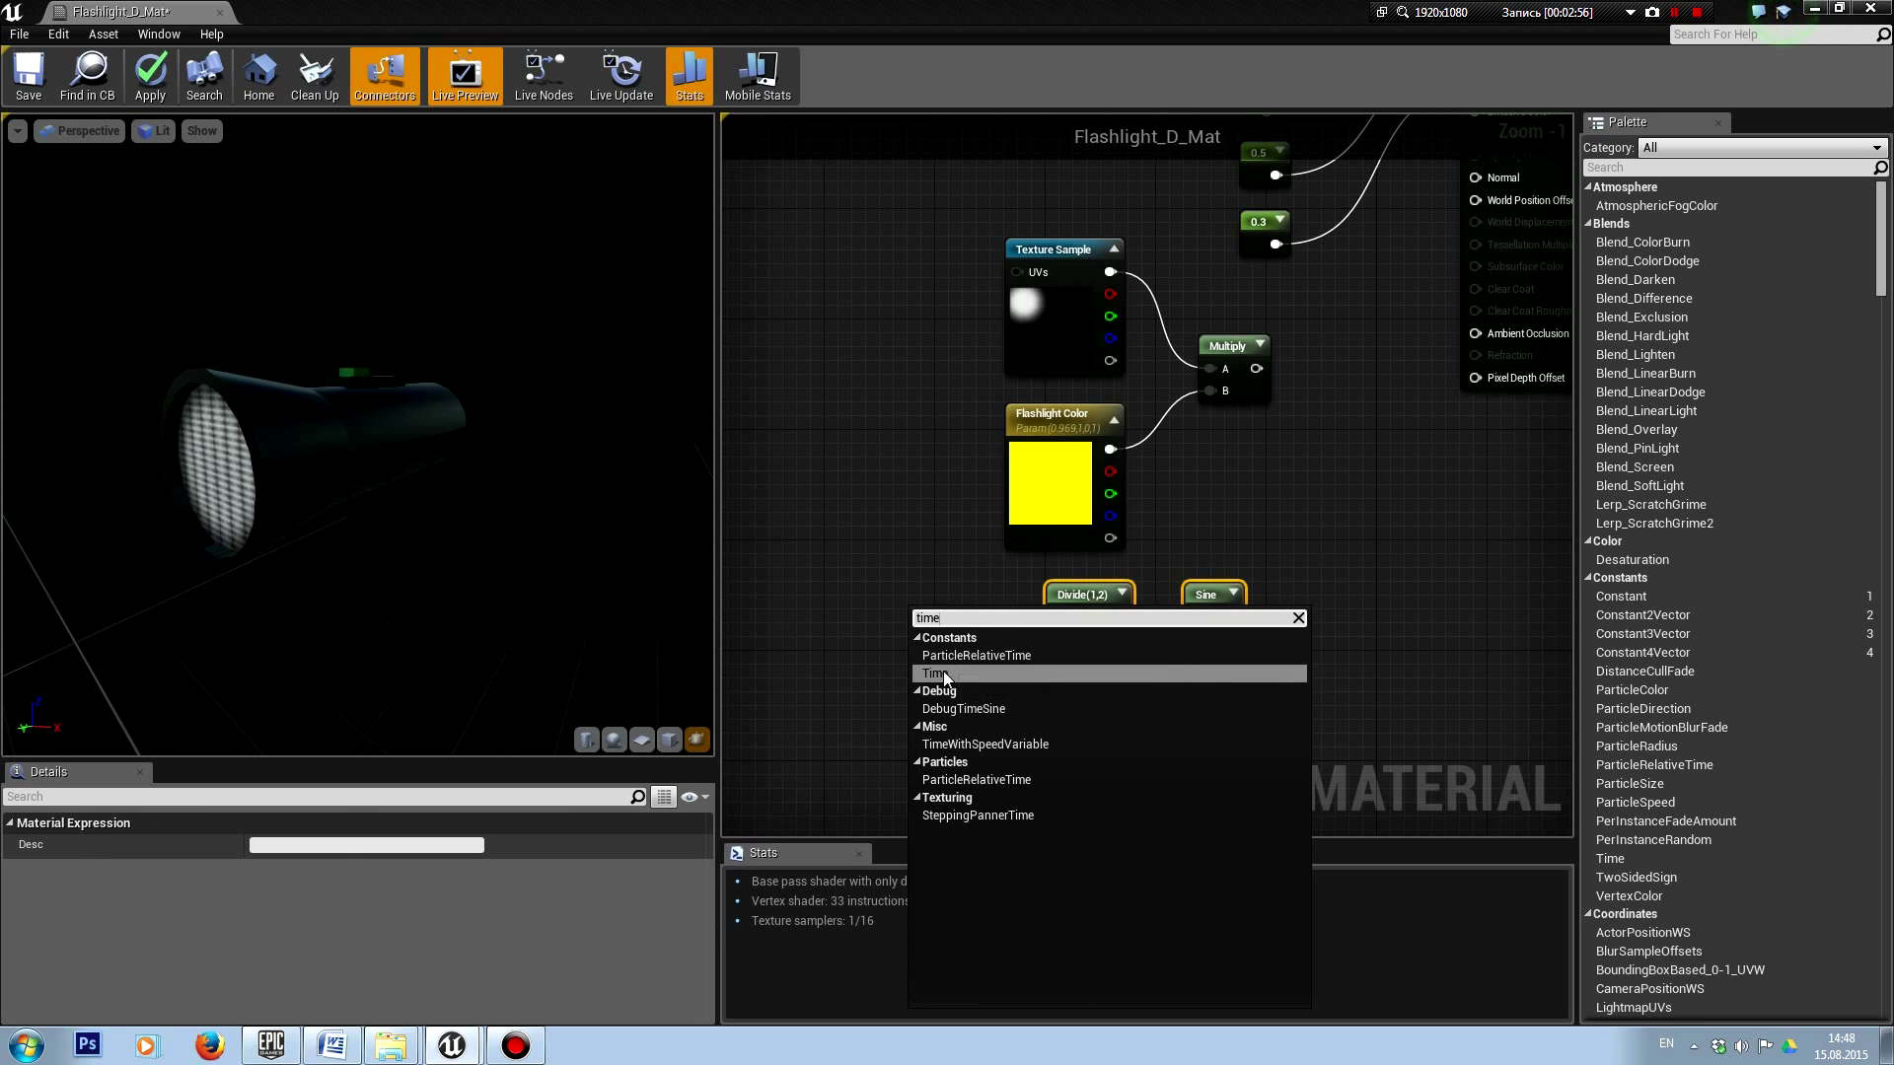
left_click(942, 676)
mouse_move(947, 623)
left_mouse_down()
mouse_move(906, 583)
mouse_move(971, 622)
mouse_move(1062, 621)
left_mouse_up()
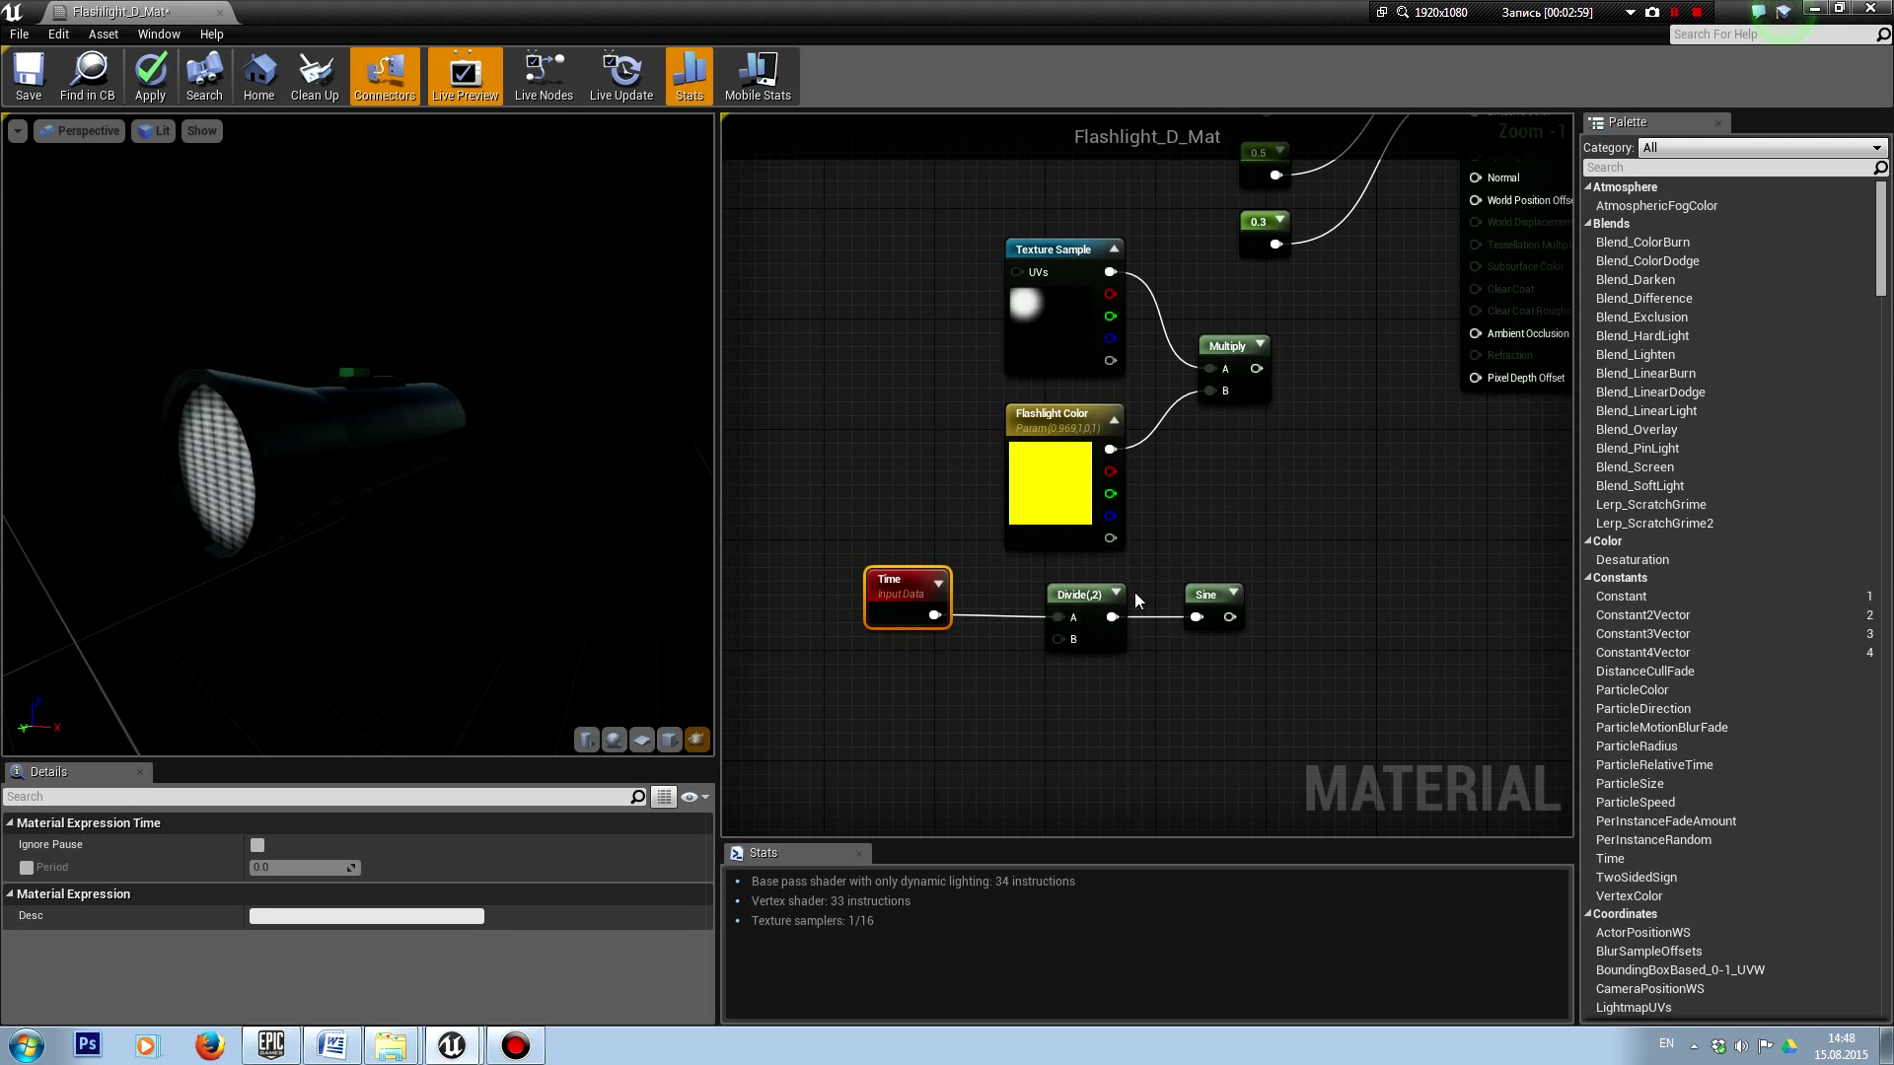
right_click_drag(1059, 660, 931, 667)
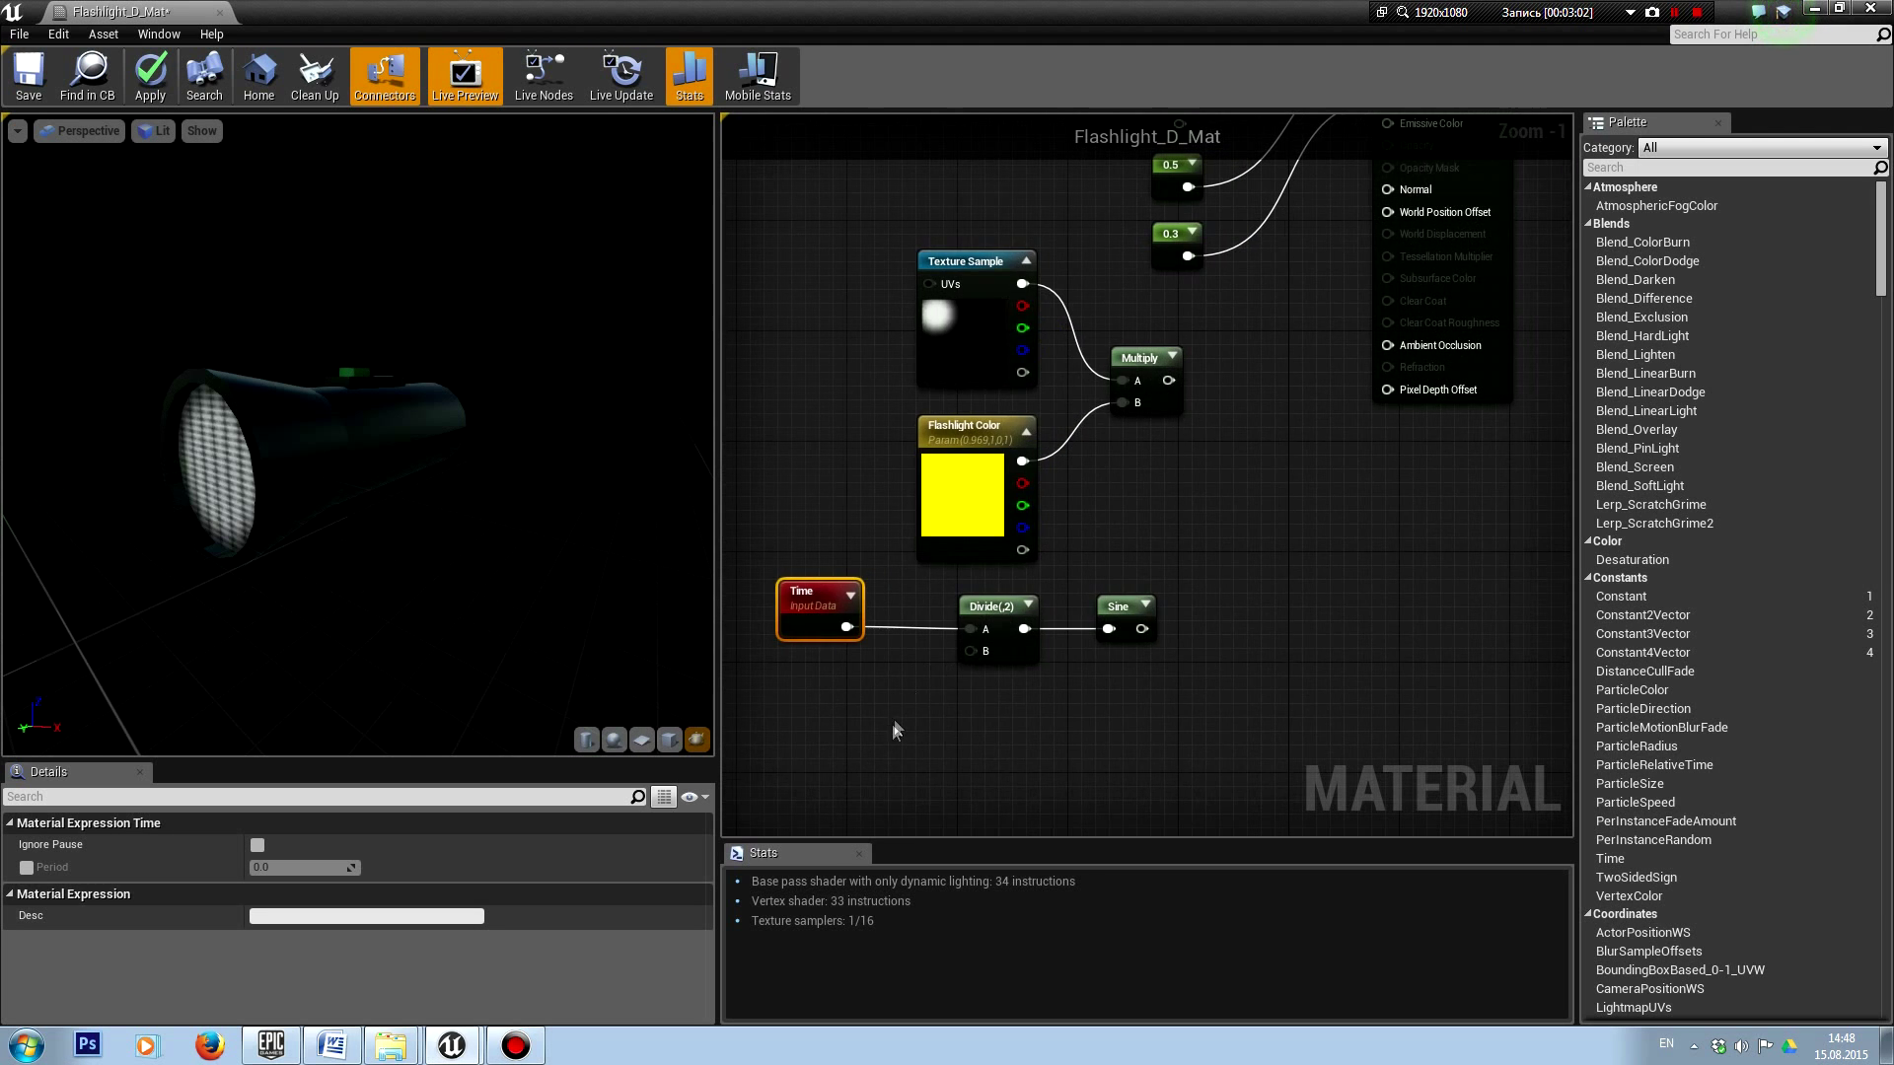
right_click_drag(893, 730, 870, 753)
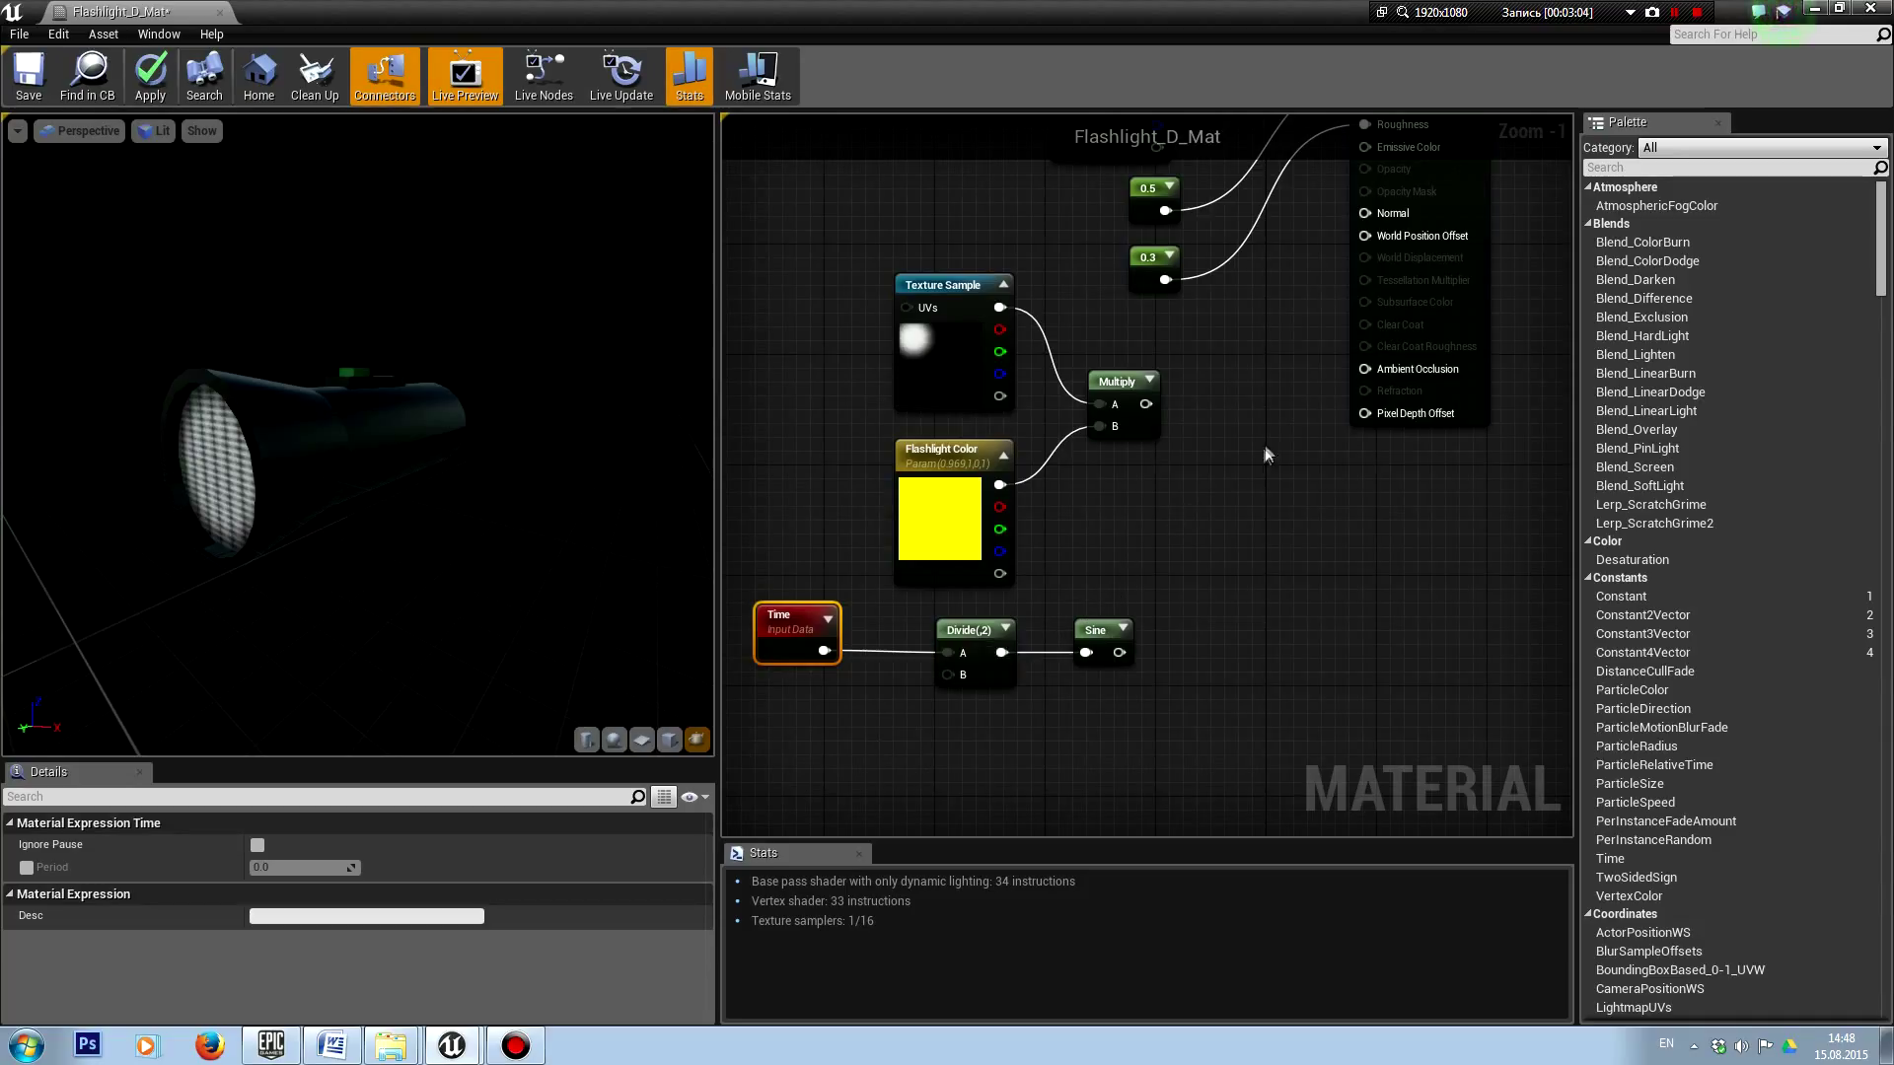
Step: Multiply the coloured-texture result by the Sine output and wire it into Emissive Color
left_click(1233, 440)
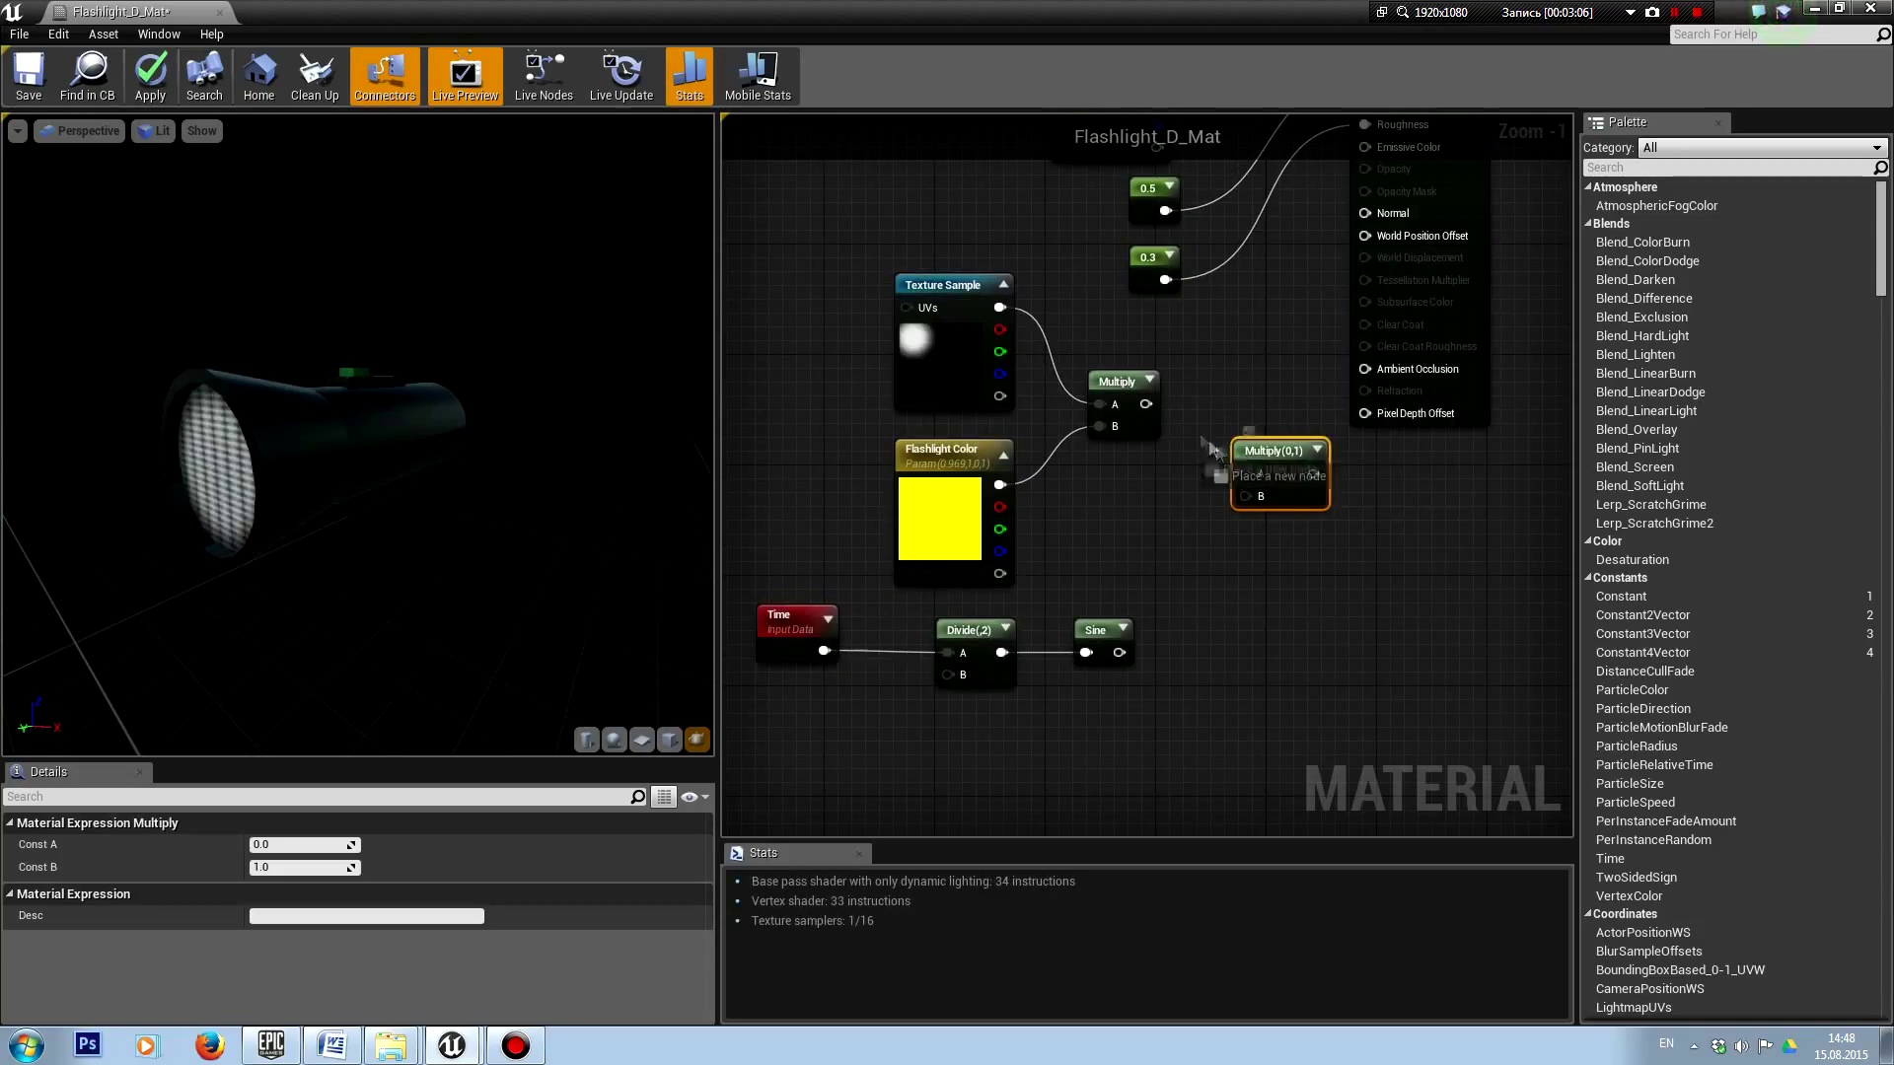
left_click_drag(1246, 473, 1169, 417)
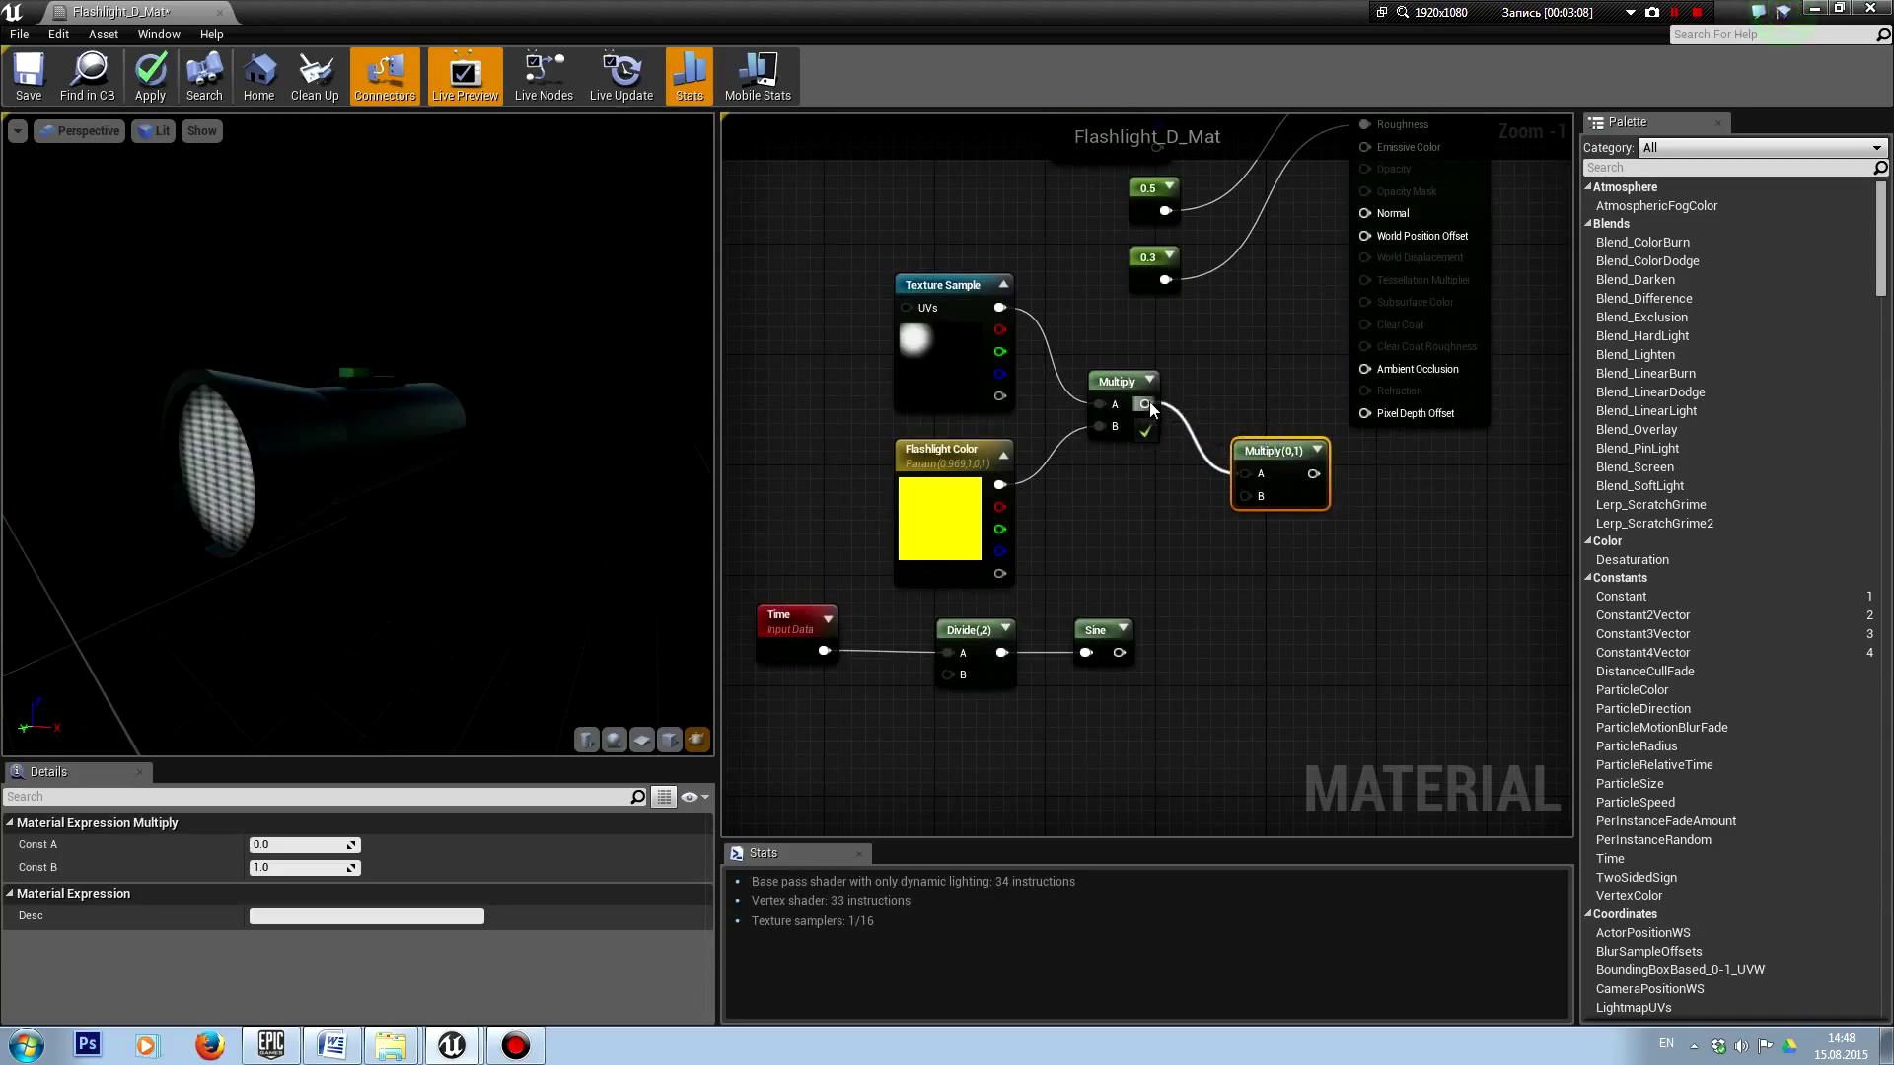
left_click_drag(1260, 496, 1118, 659)
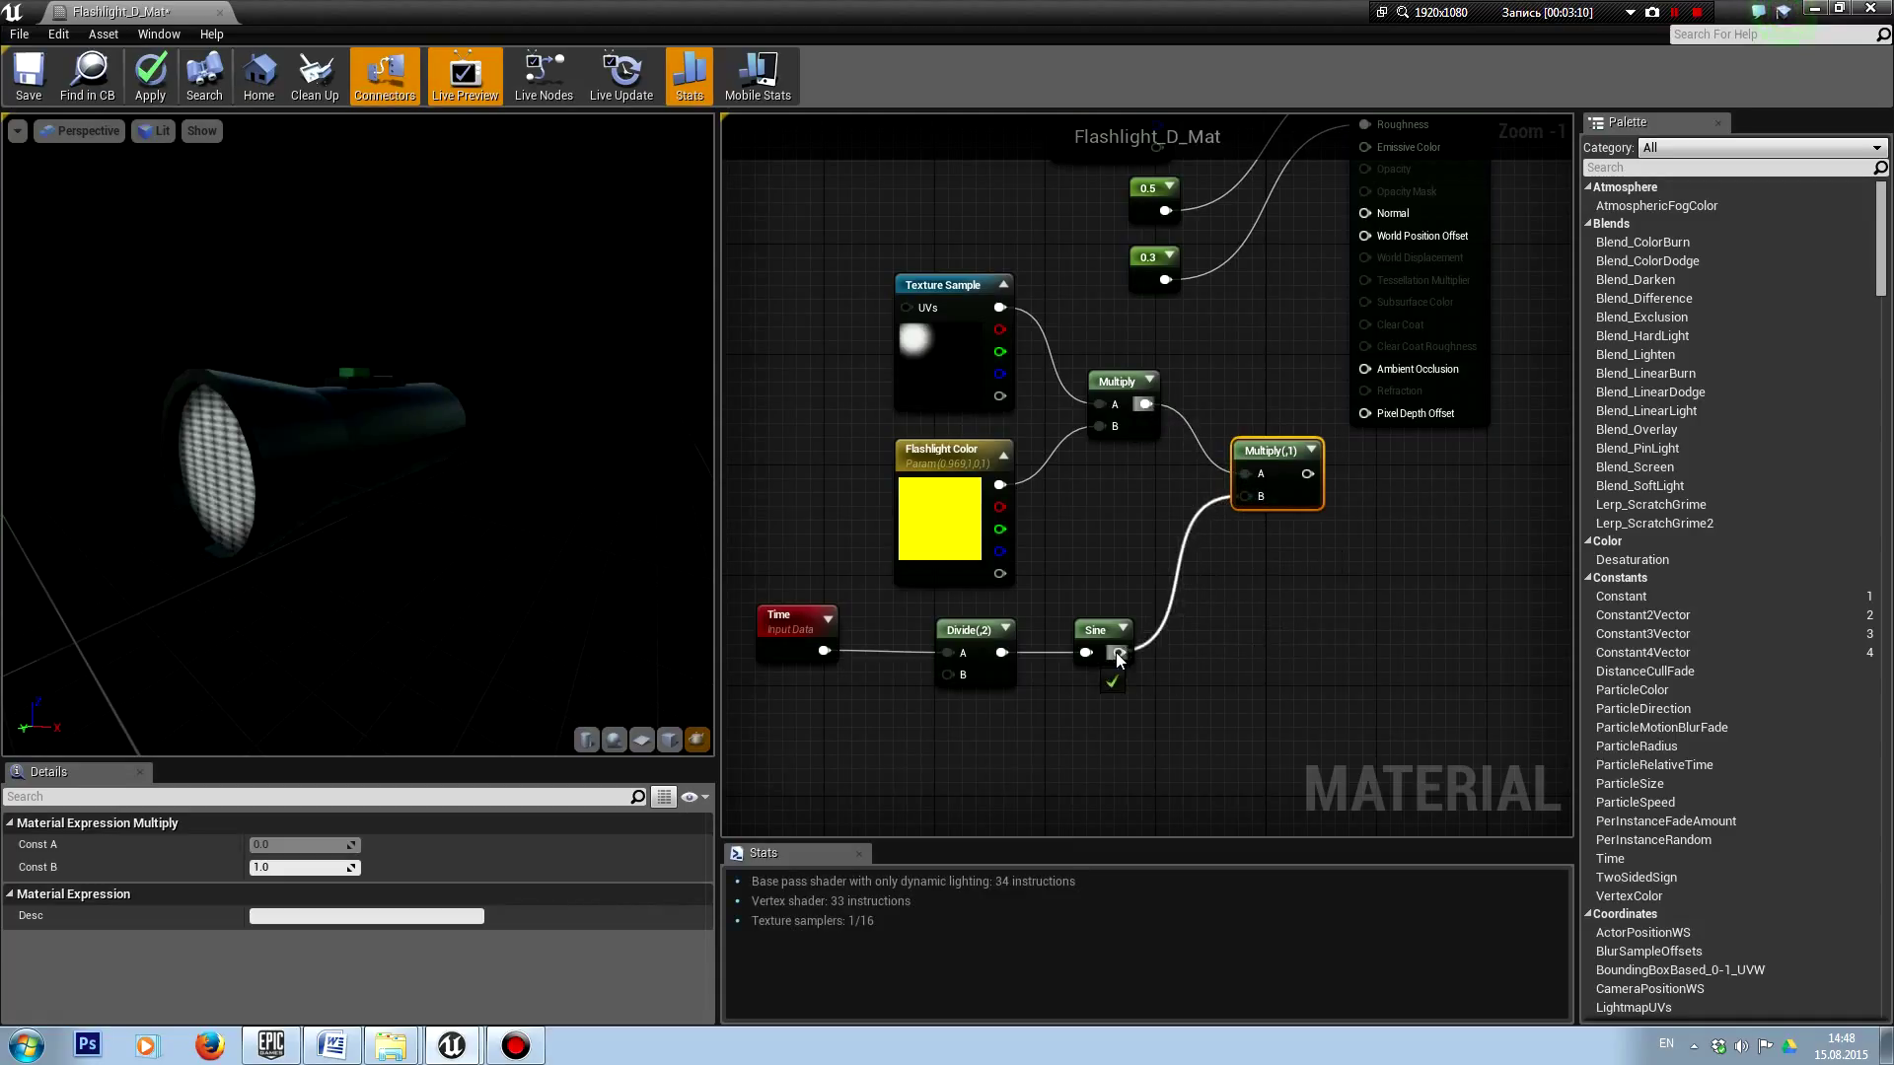
mouse_move(1293, 474)
left_mouse_down()
mouse_move(1271, 446)
mouse_move(1366, 149)
left_mouse_up()
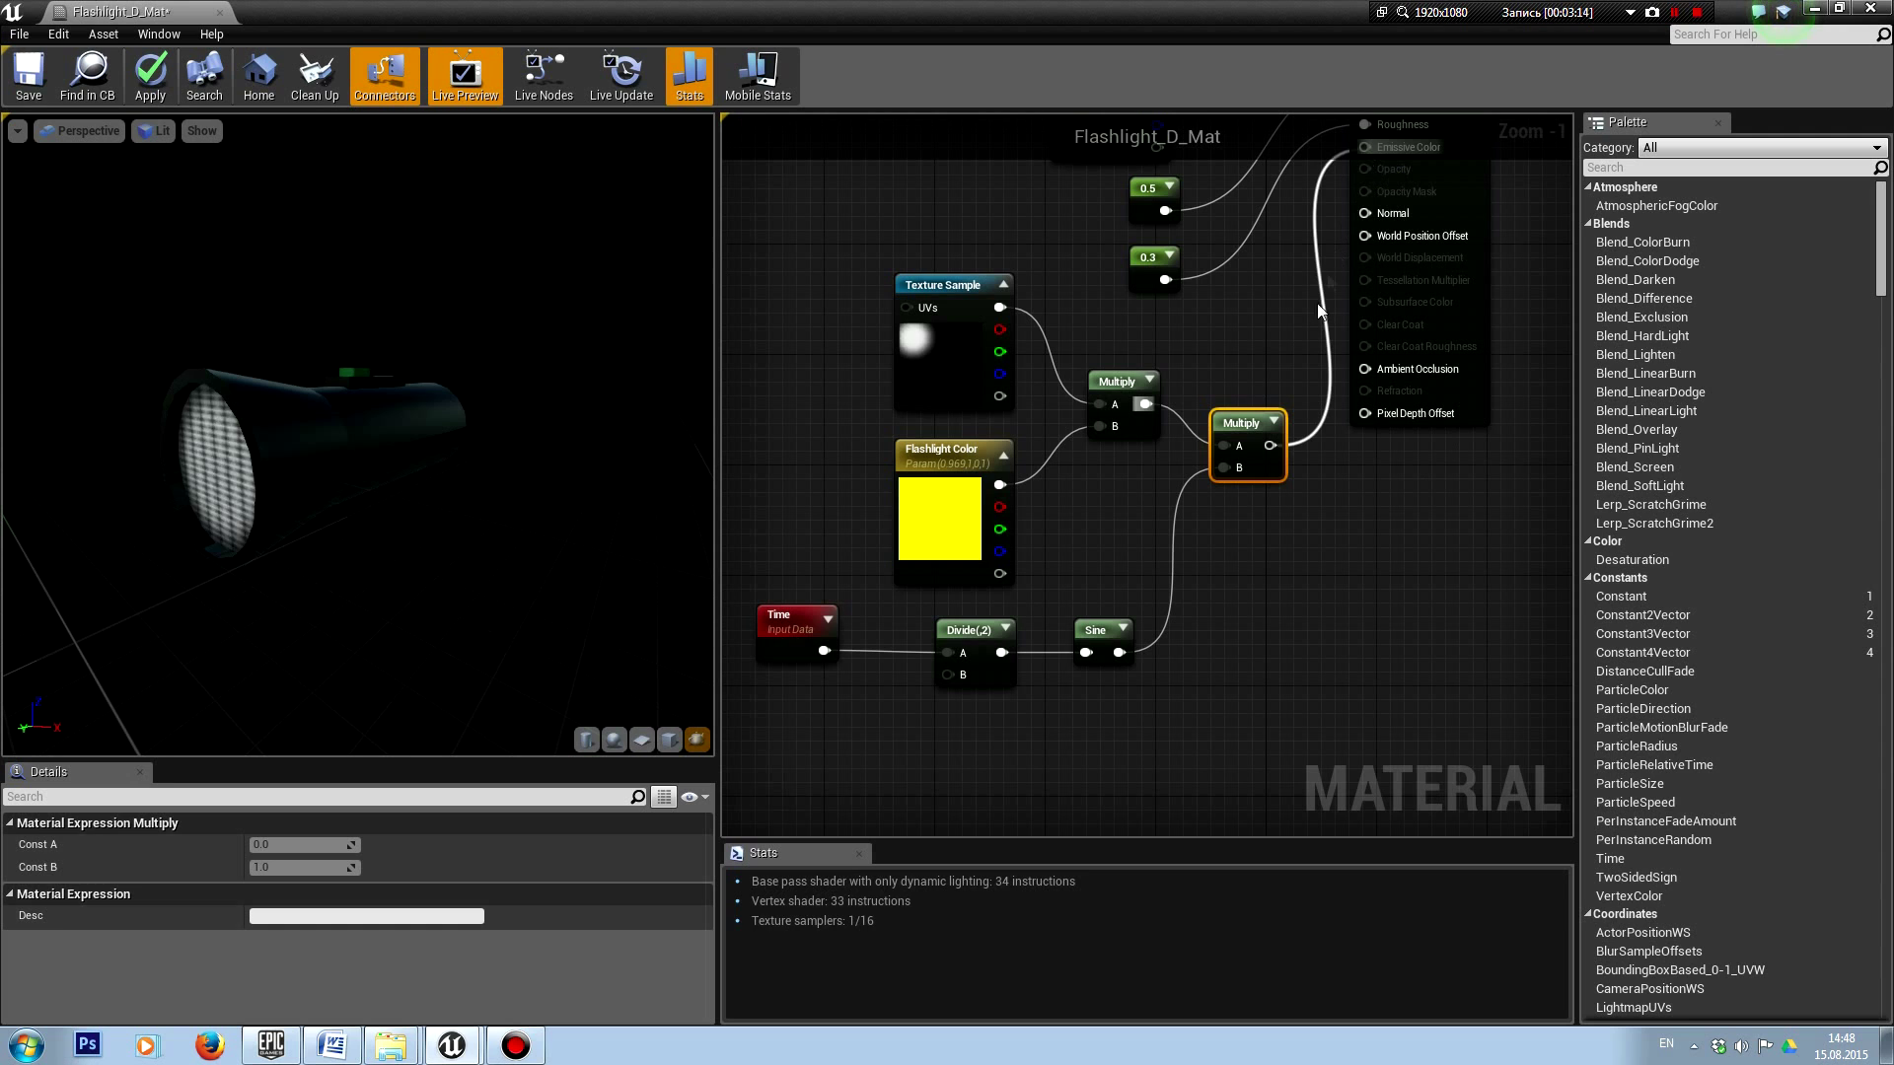
right_click_drag(1258, 339, 1278, 338)
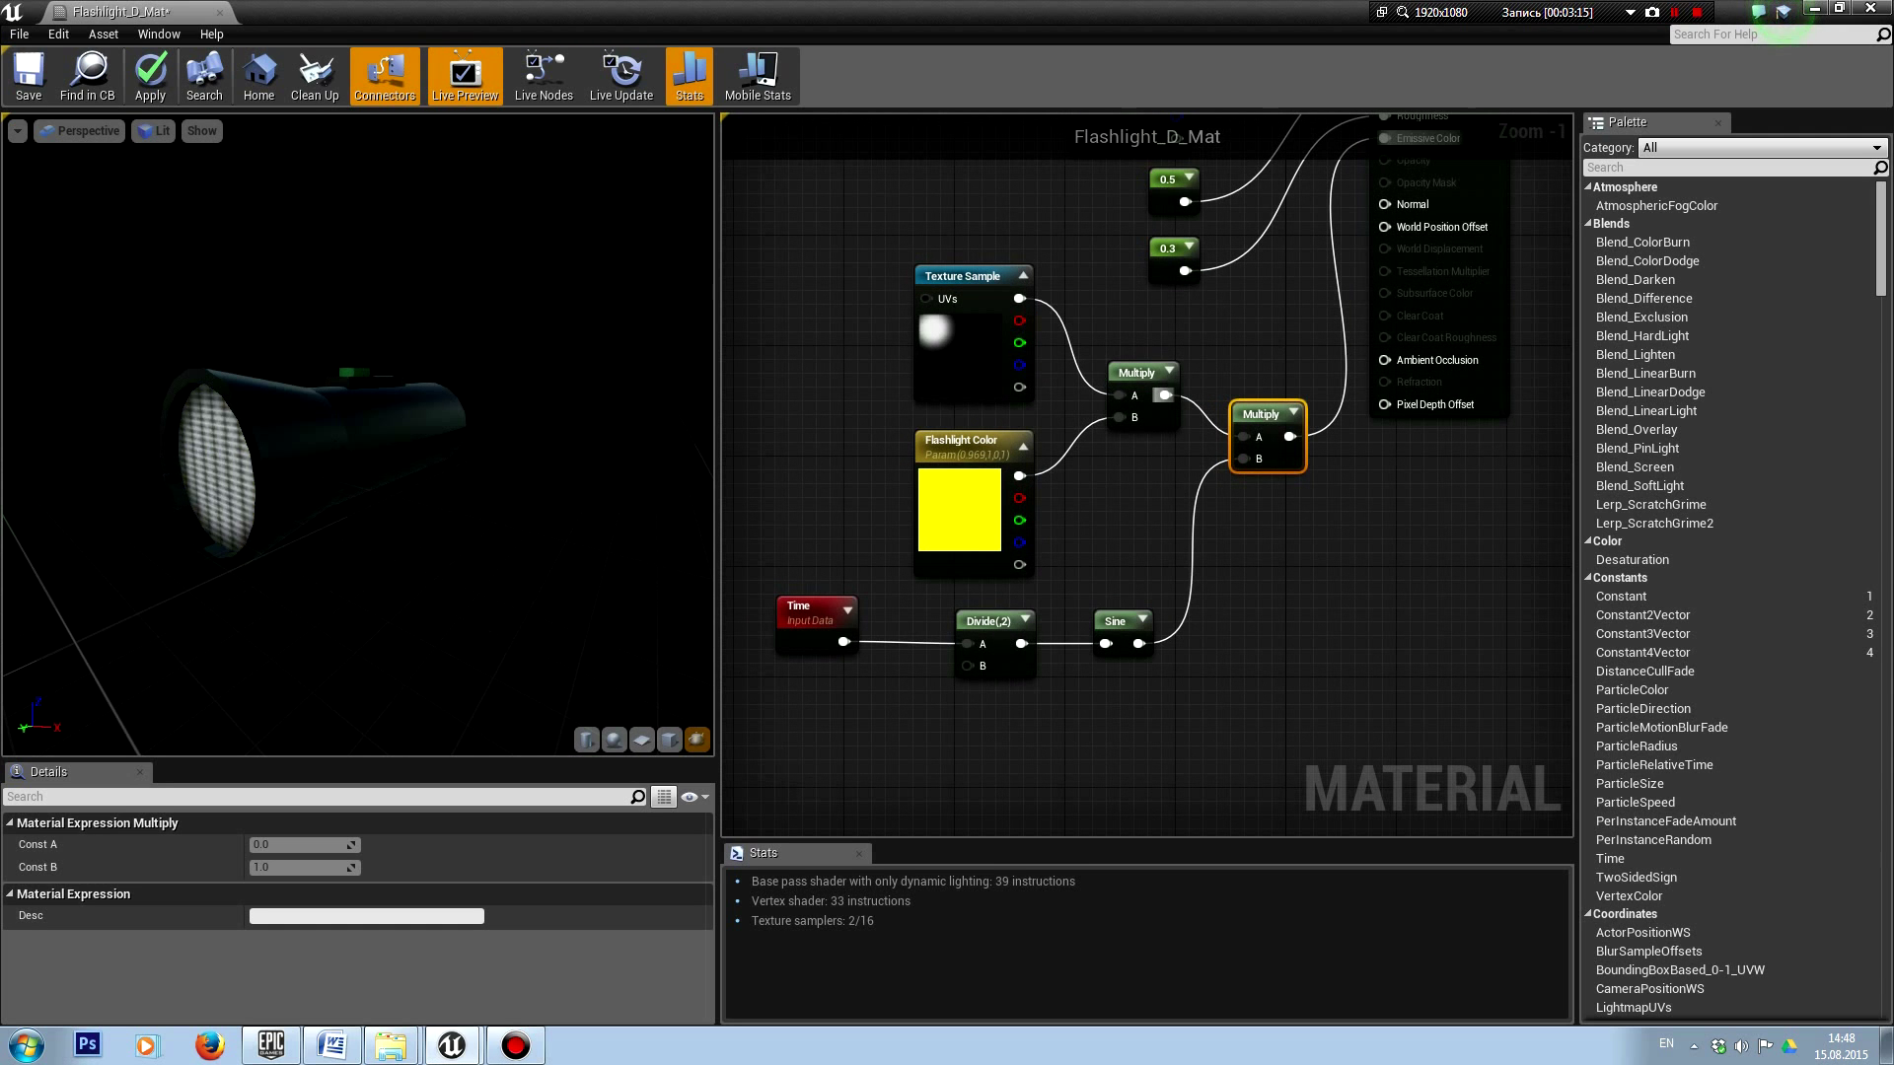
left_click_drag(356, 445, 296, 444)
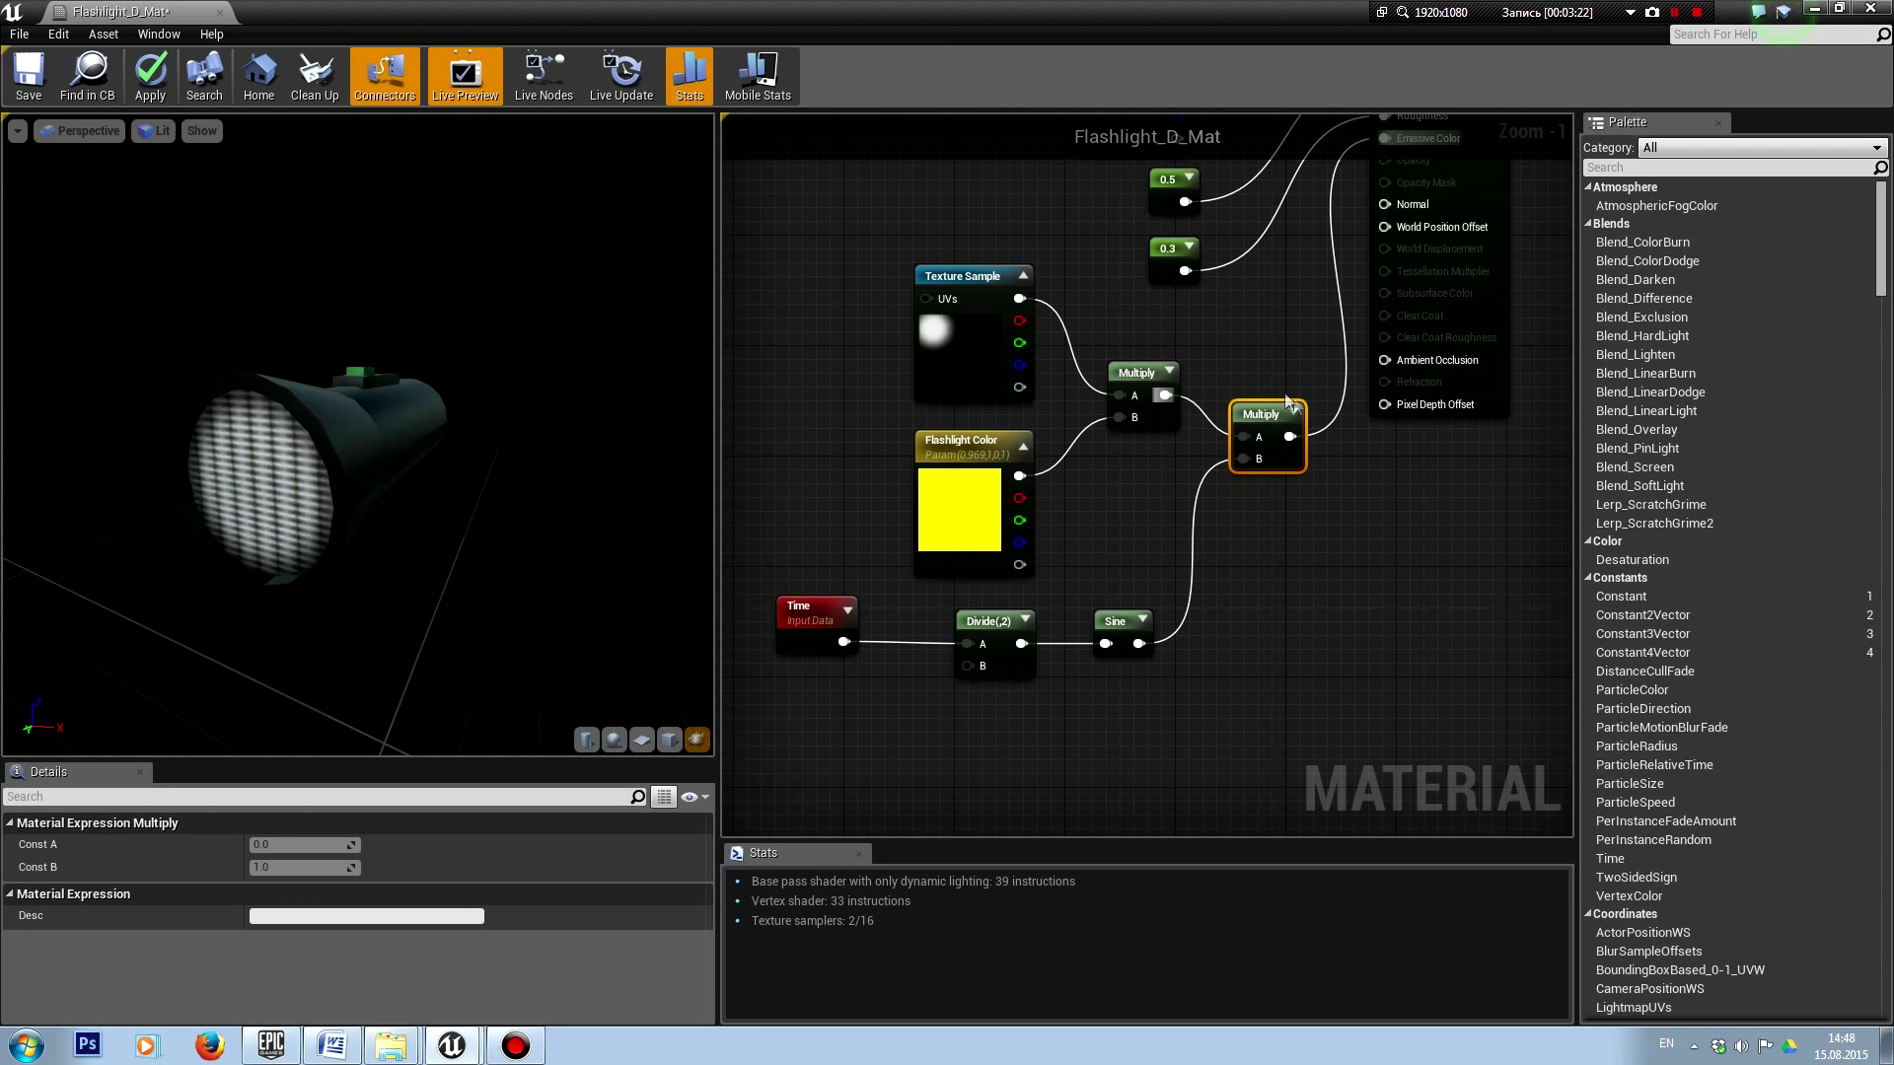
right_click_drag(1287, 400, 1358, 424)
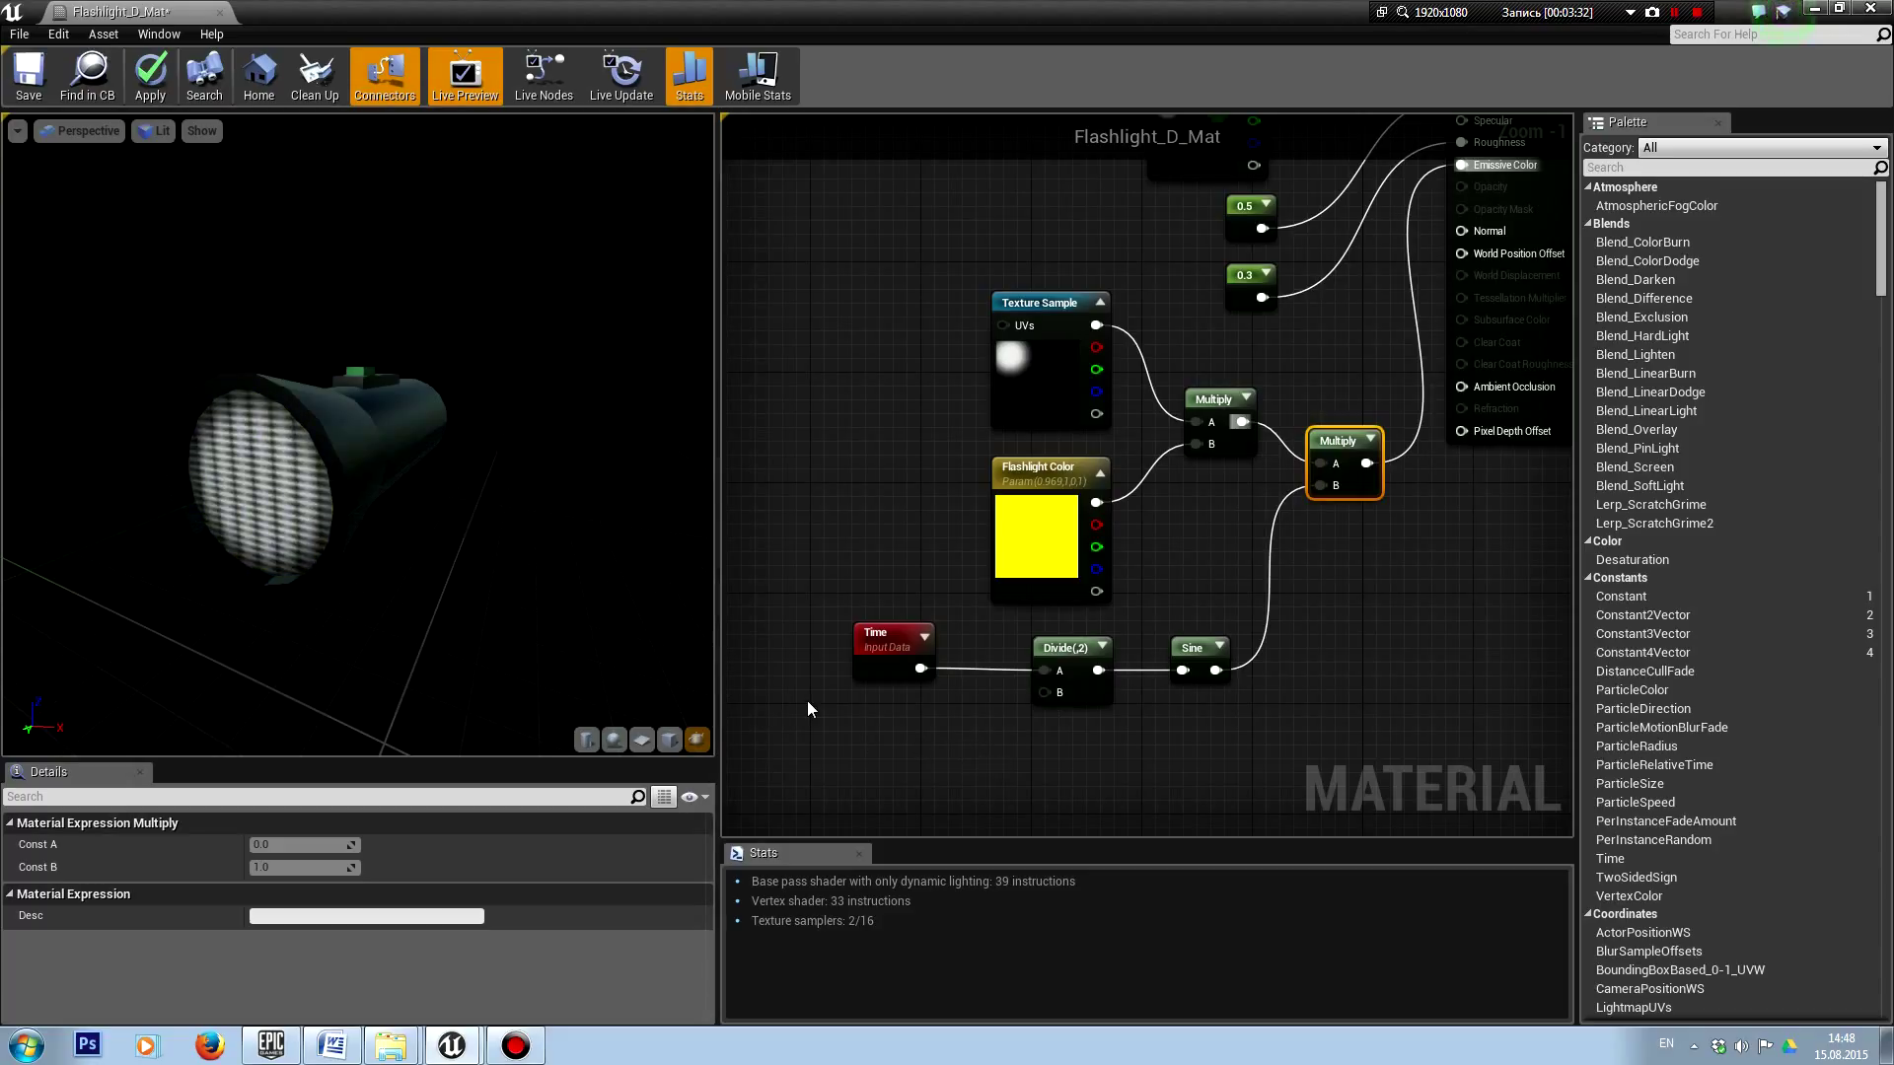
Step: Set the Flashlight Color parameter's default to a near-white pale pink and close the colour picker
left_click(1012, 582)
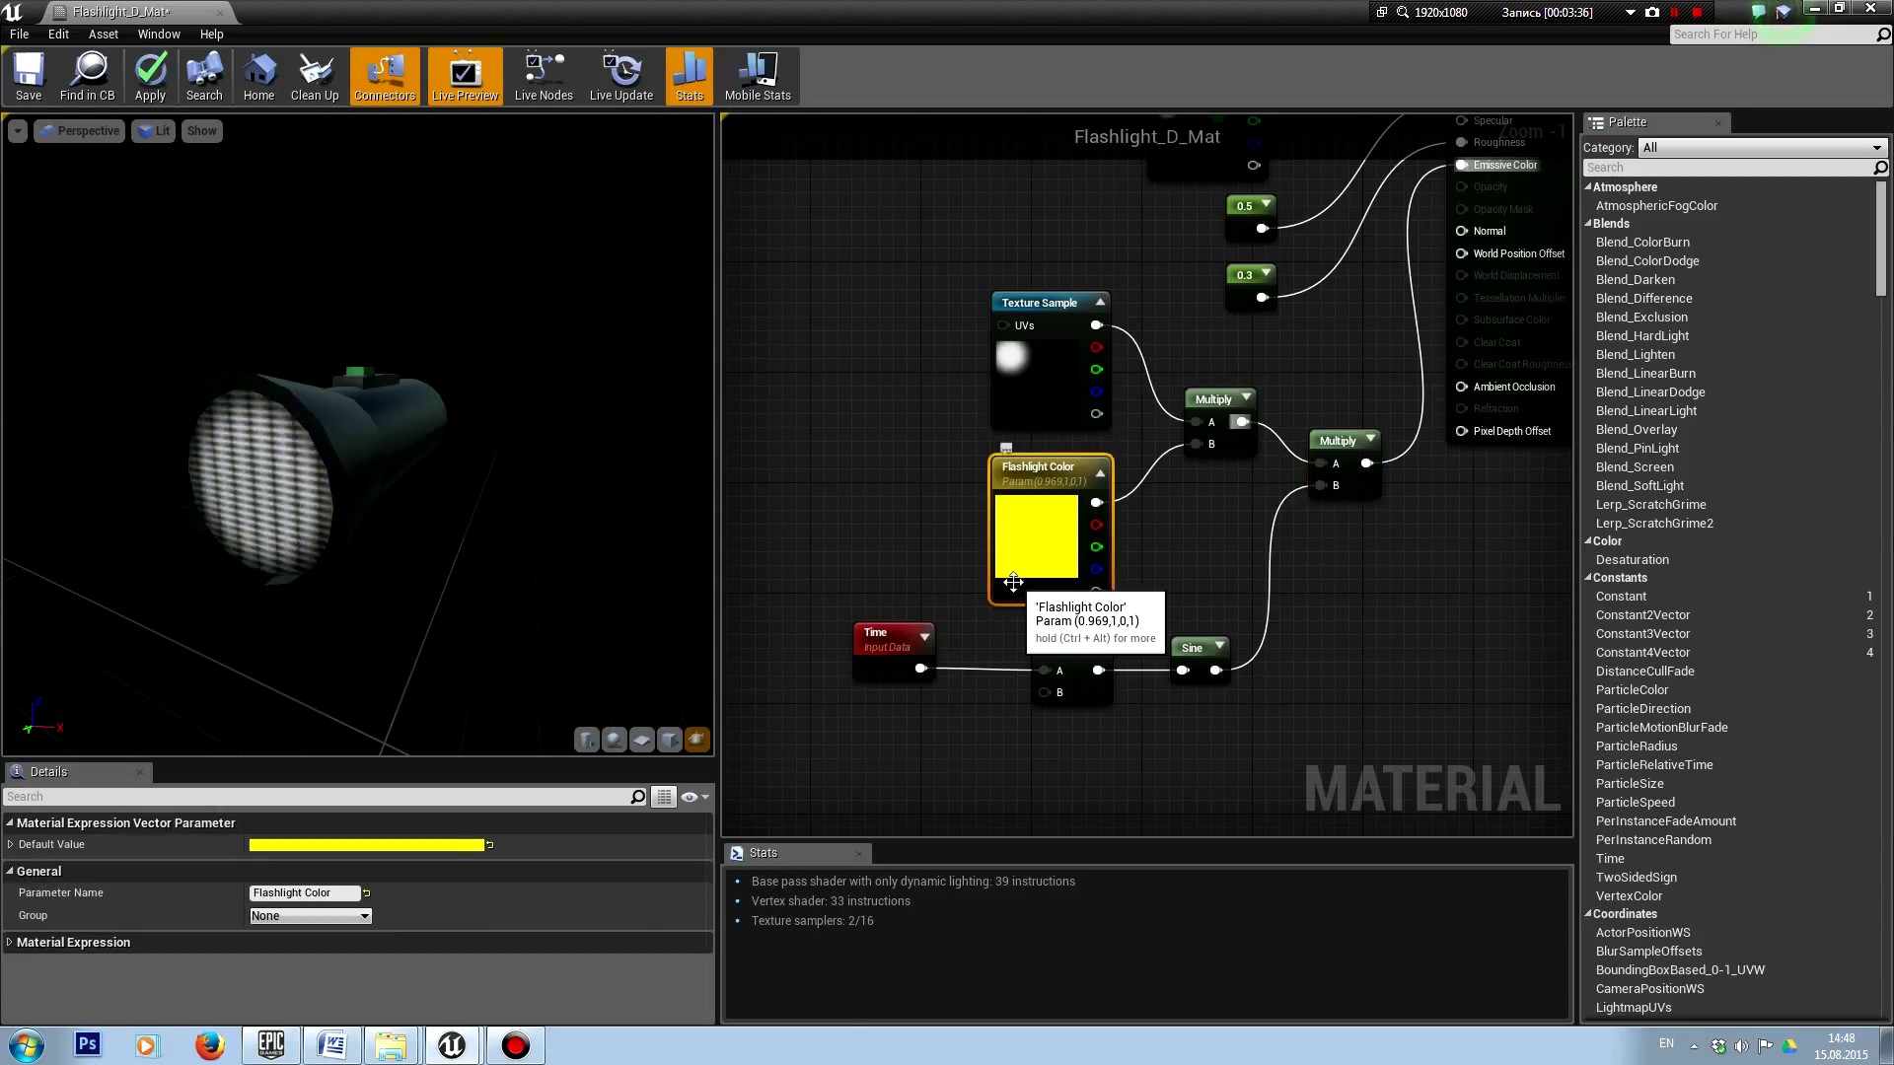
left_click(445, 848)
left_click(584, 738)
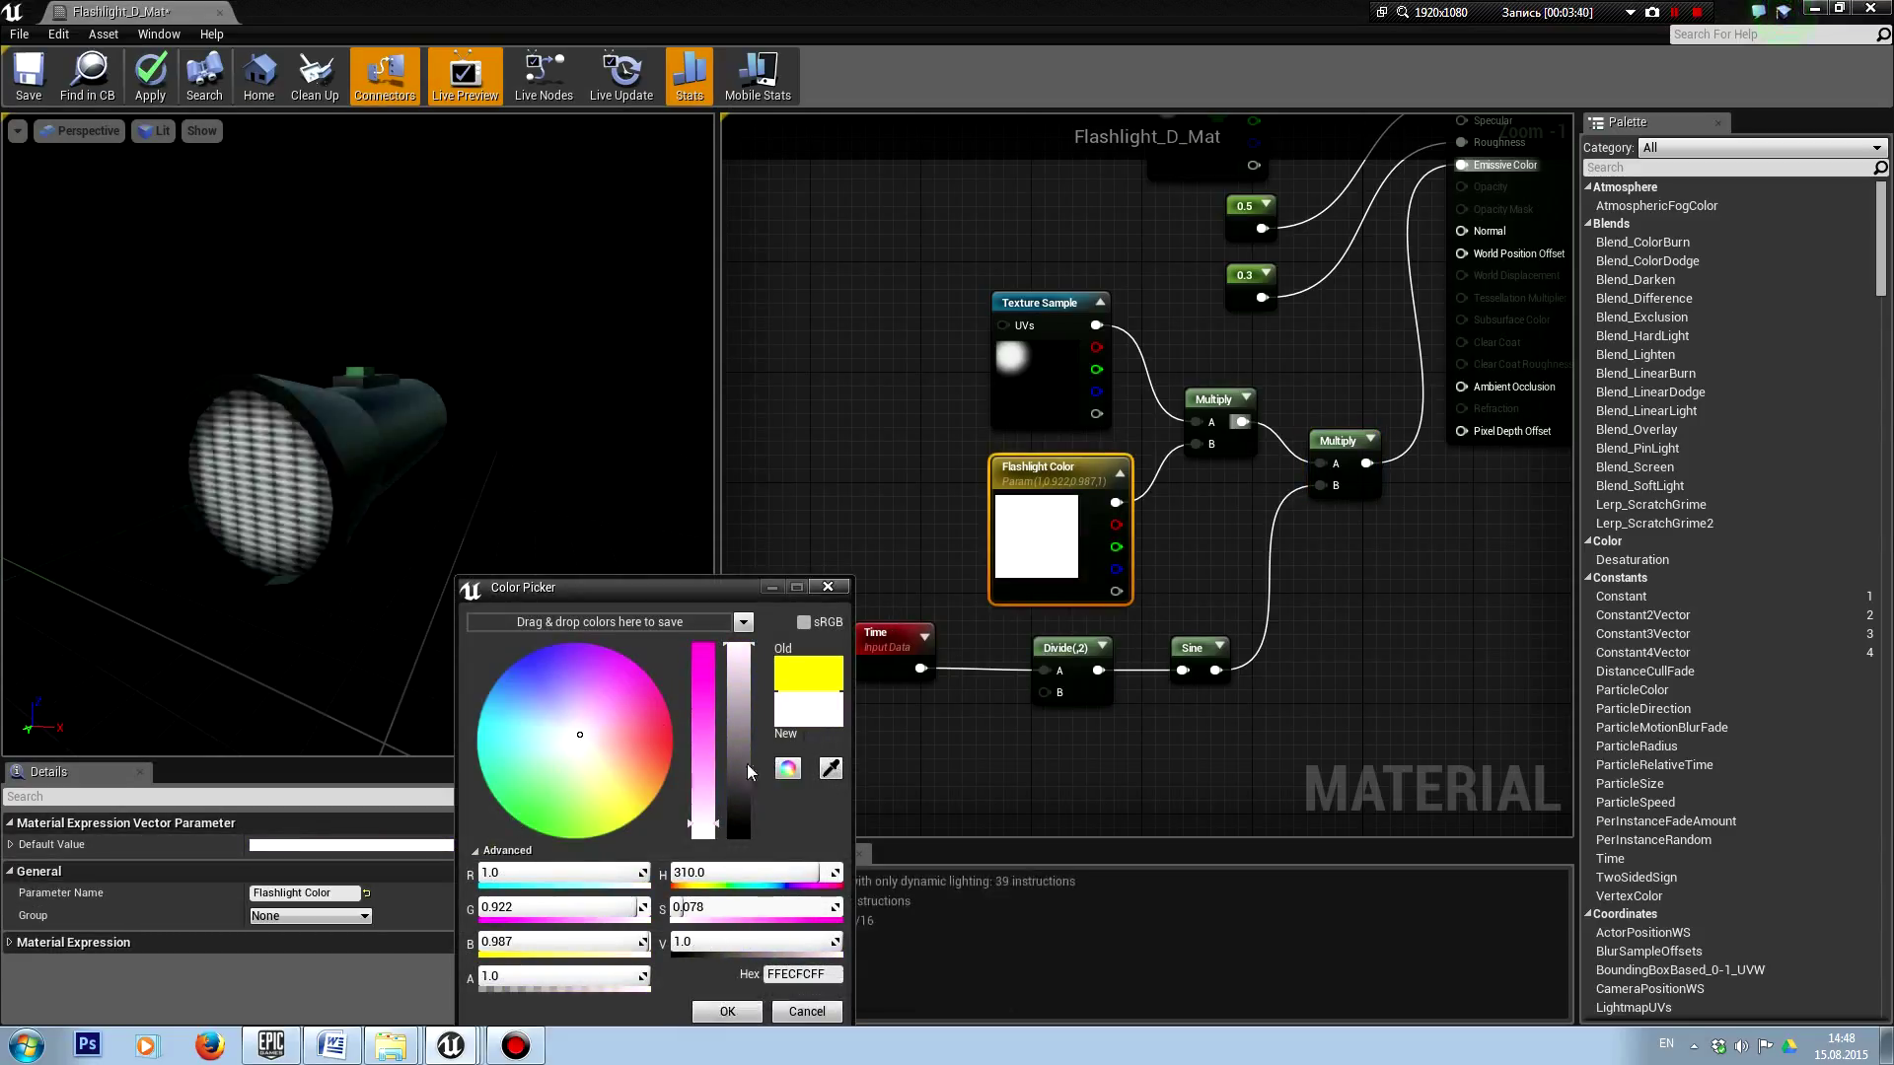
left_click(733, 1015)
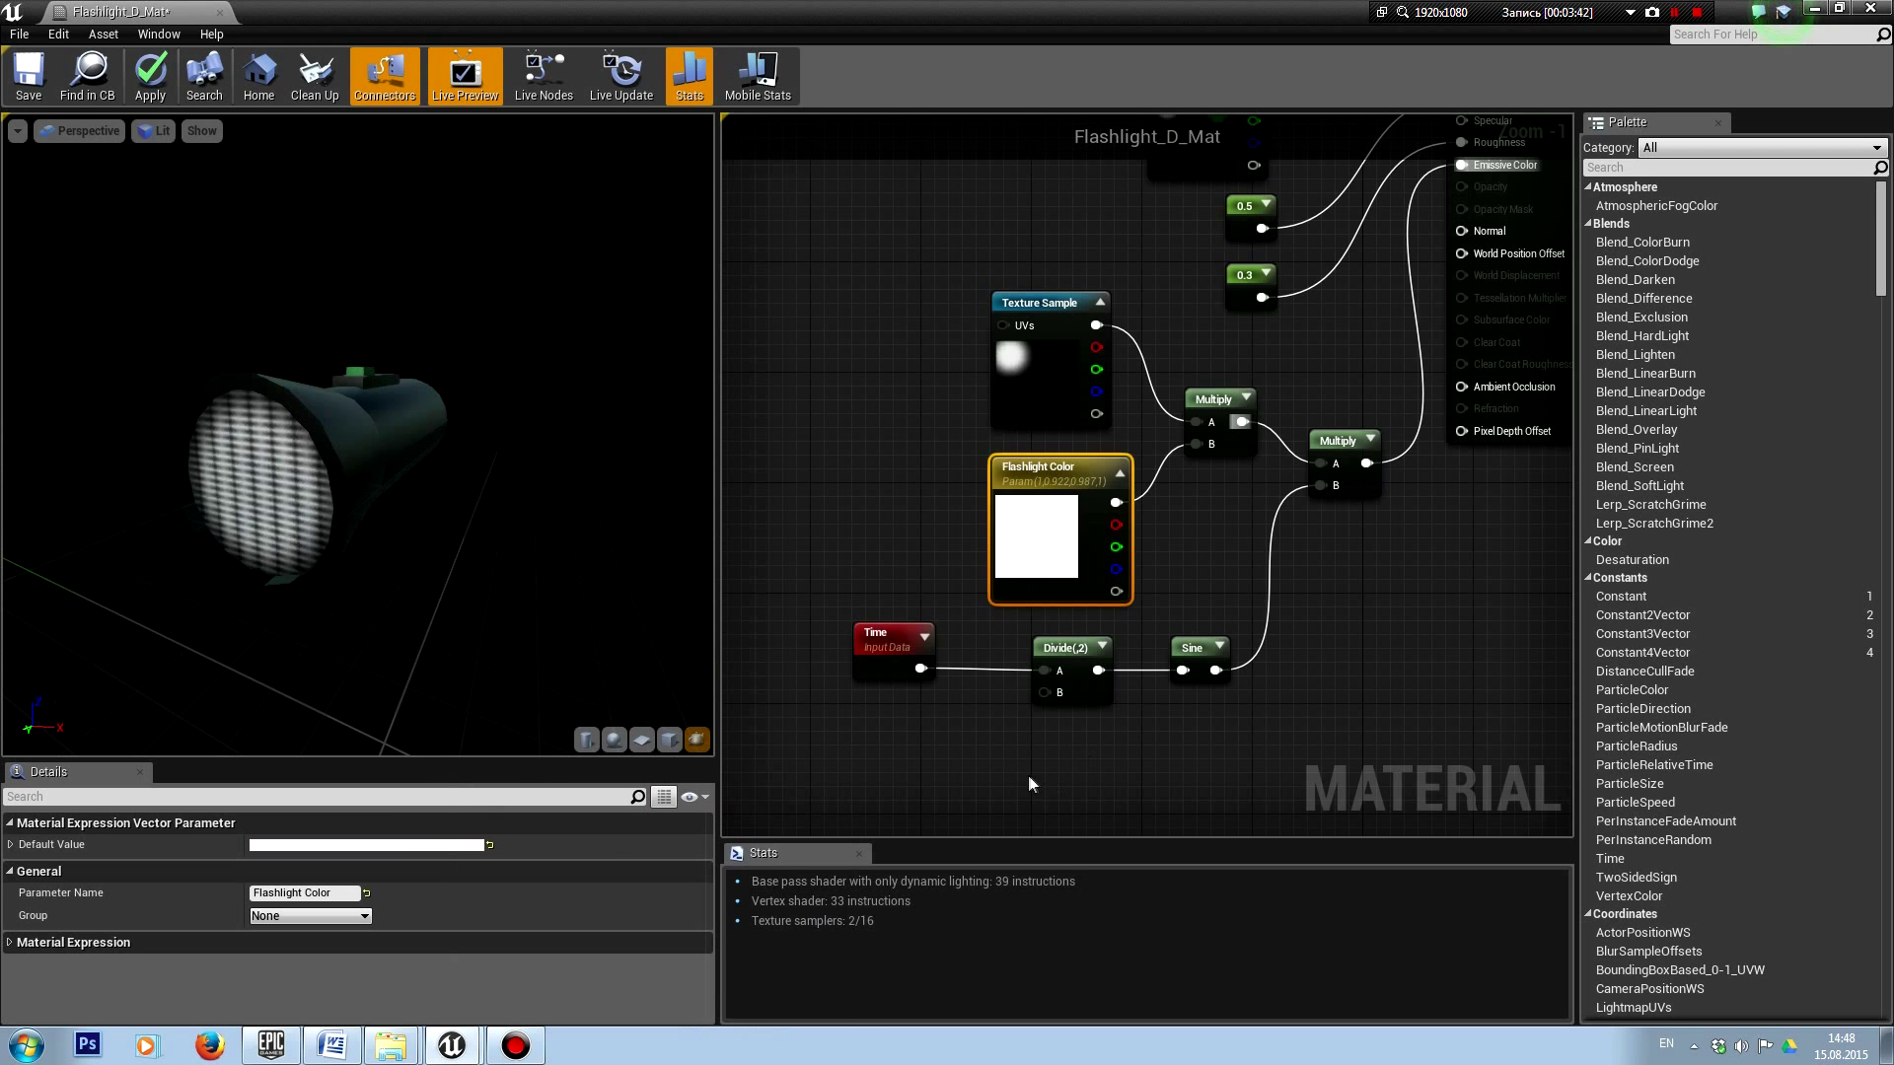
left_click_drag(950, 737, 1010, 707)
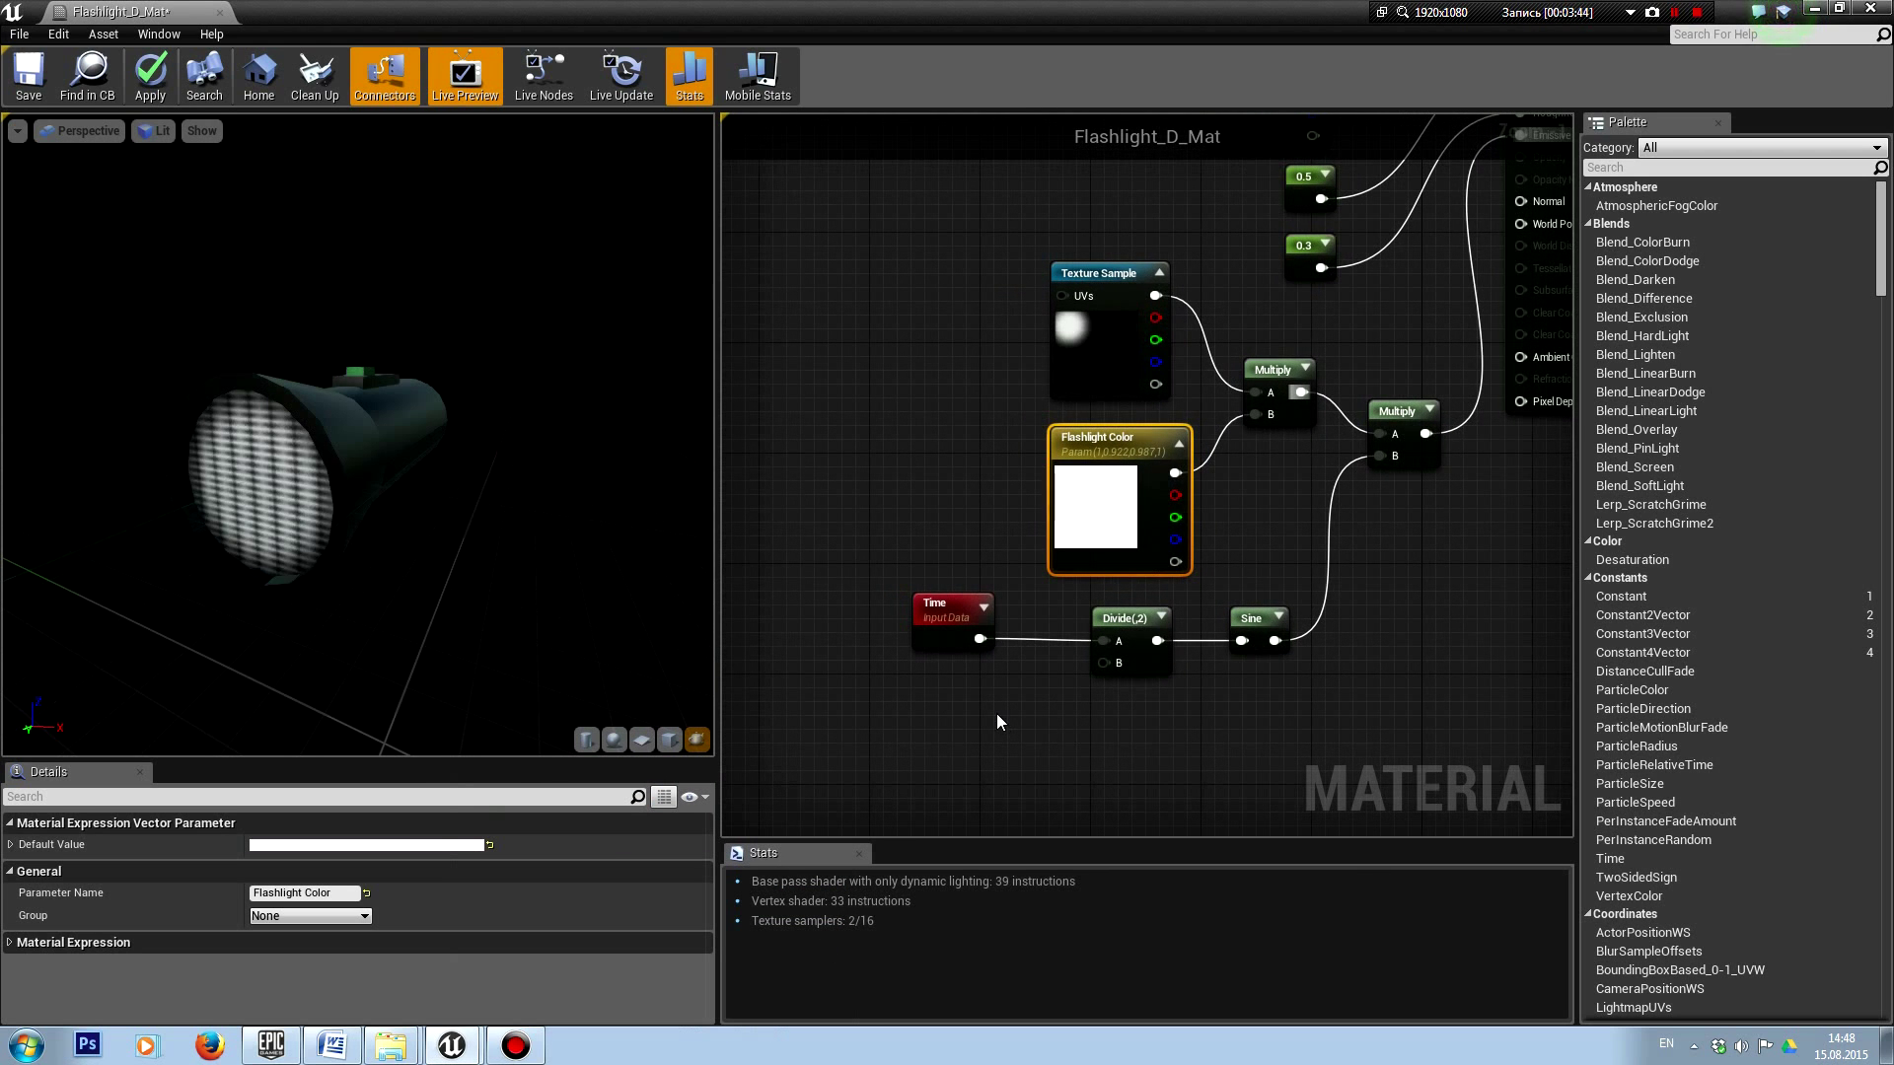
right_click_drag(1242, 532, 1198, 590)
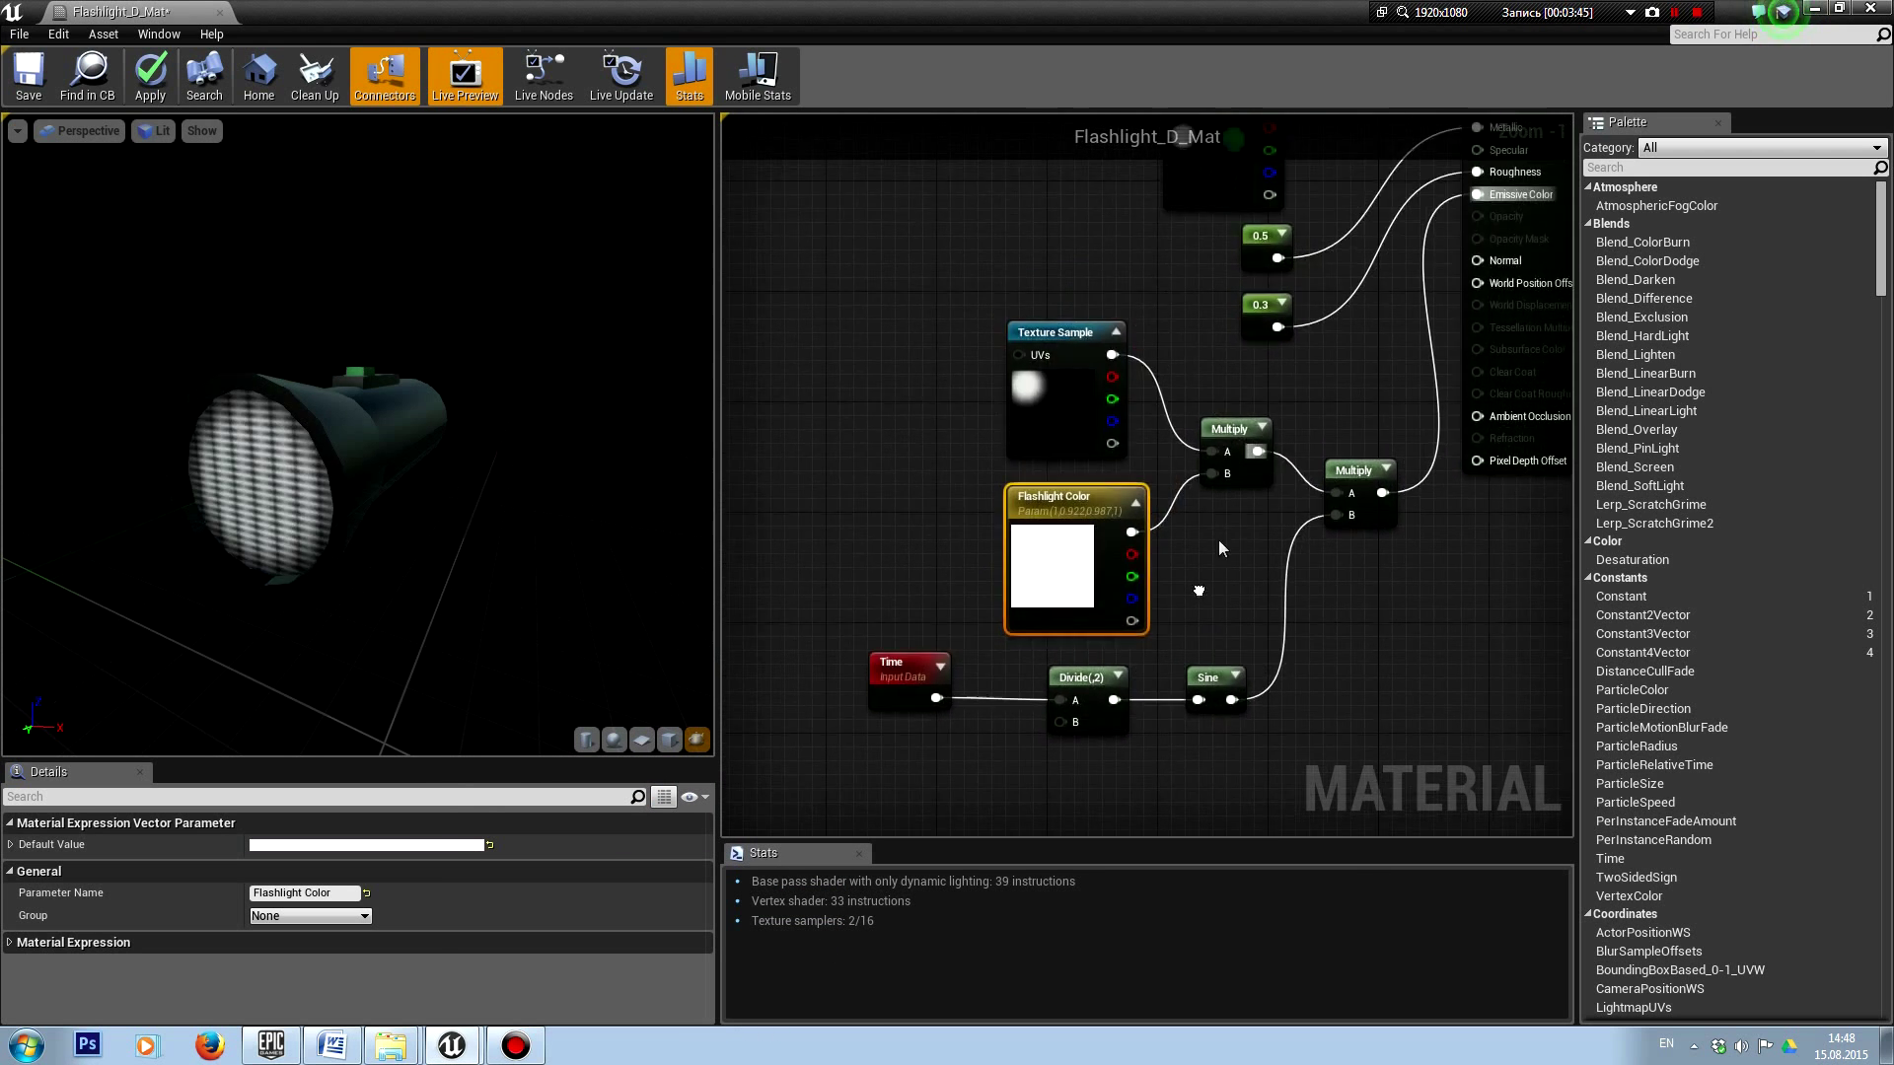
Step: Duplicate the 0.3 constant, convert it to a parameter named Period, and wire it to Divide B
left_click(1261, 306)
key("ctrl+w")
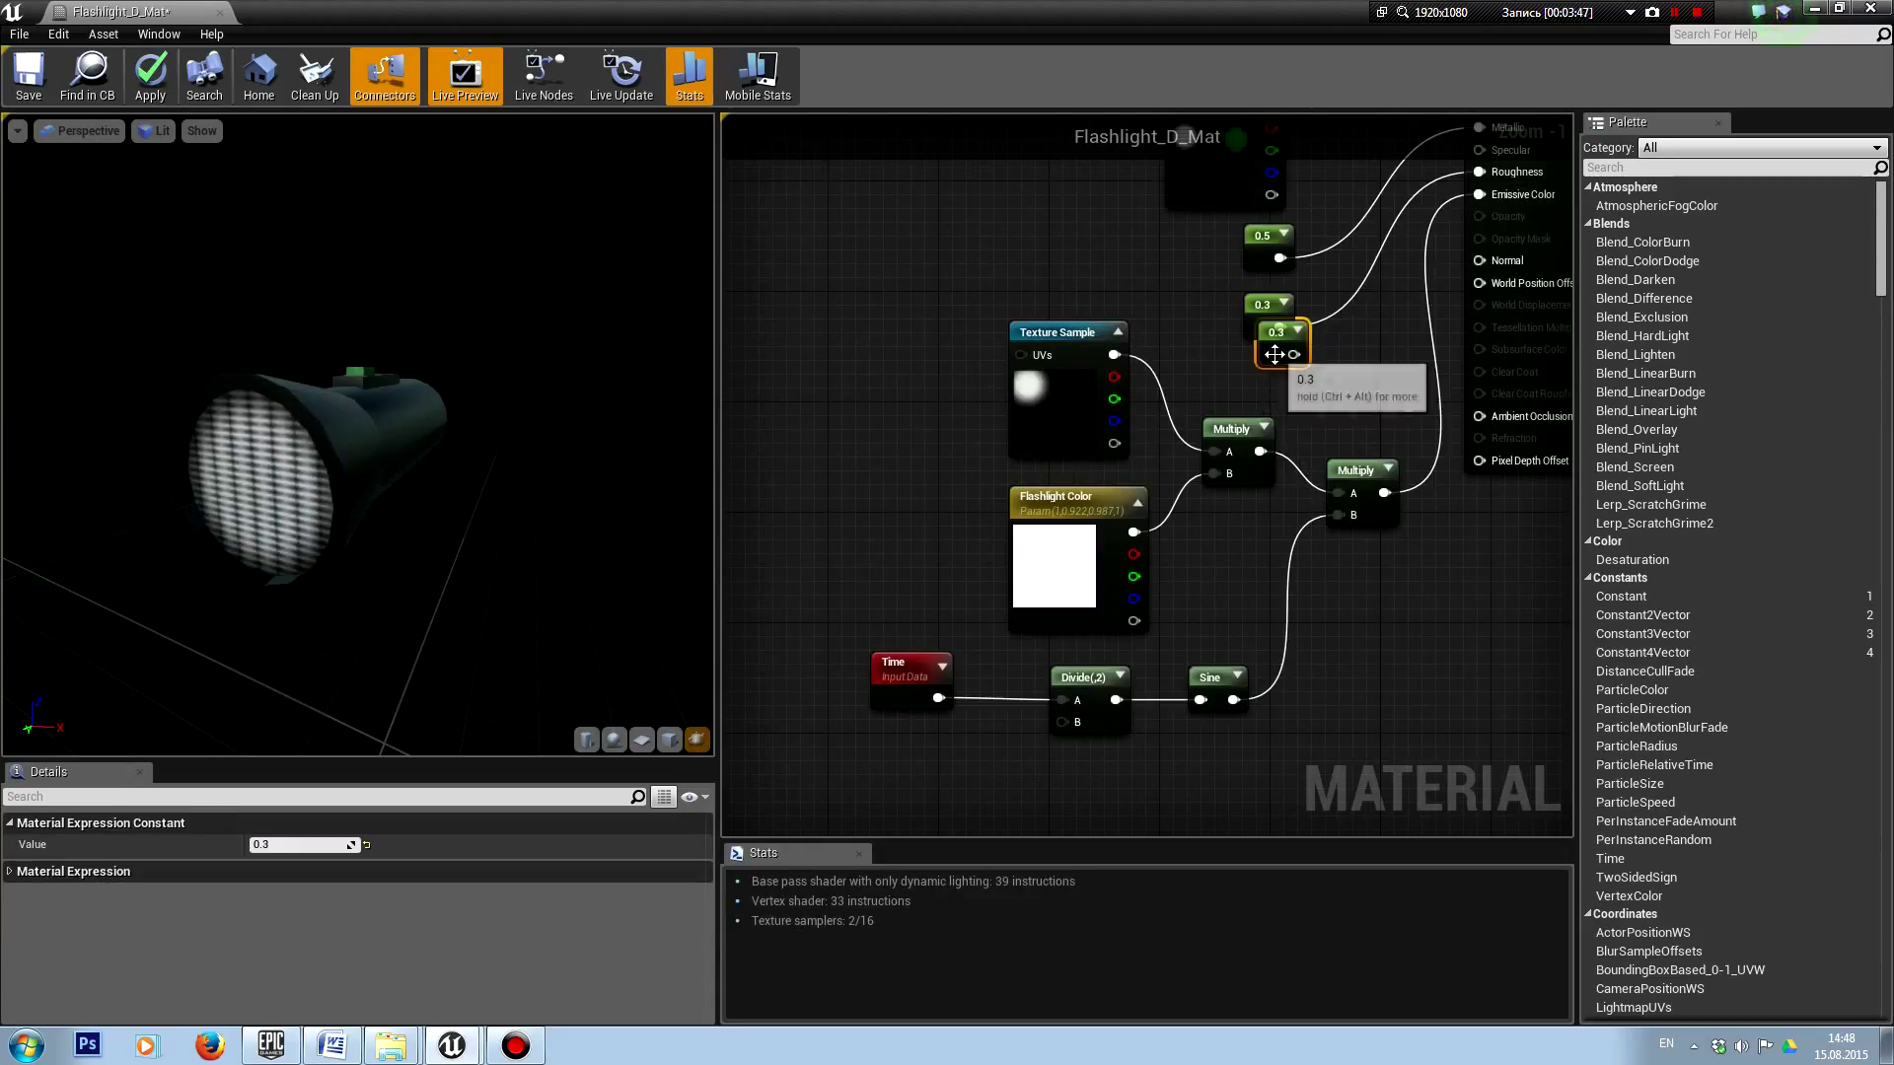
left_click_drag(986, 778, 970, 785)
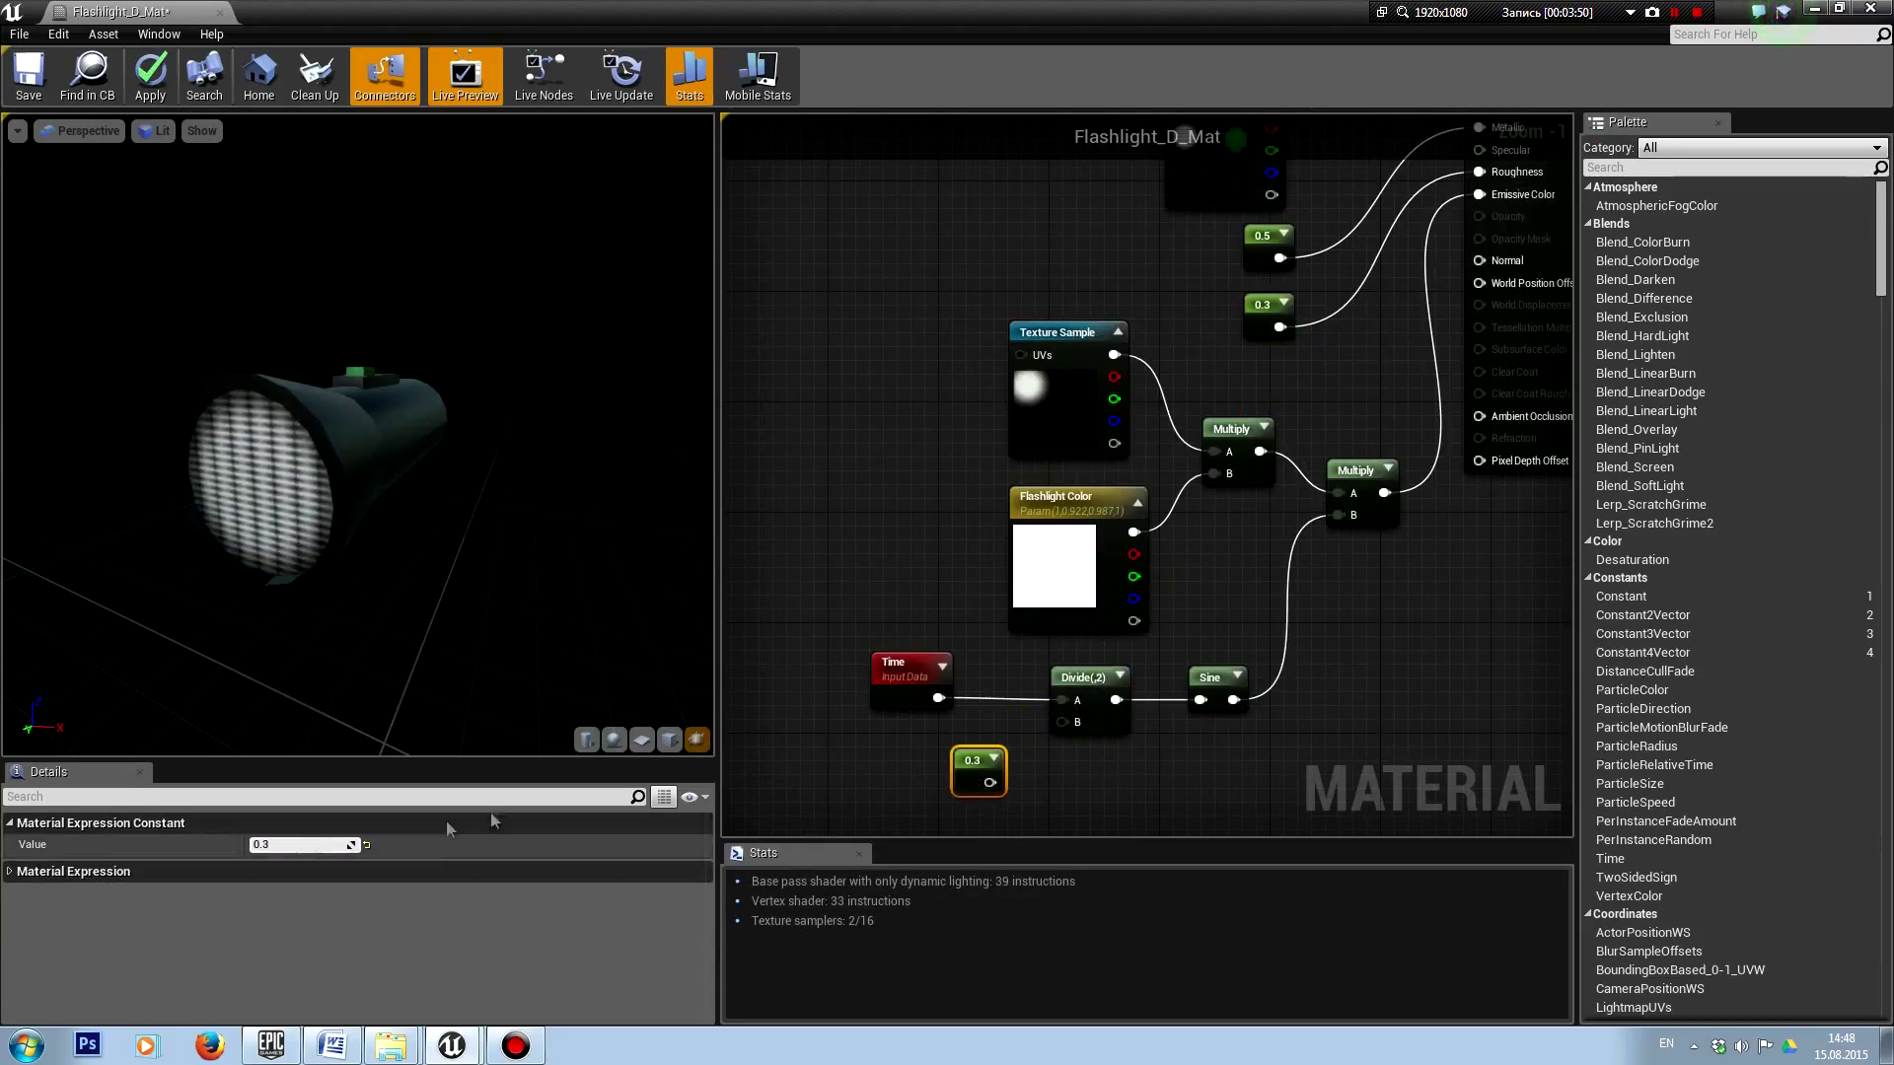
right_click(985, 785)
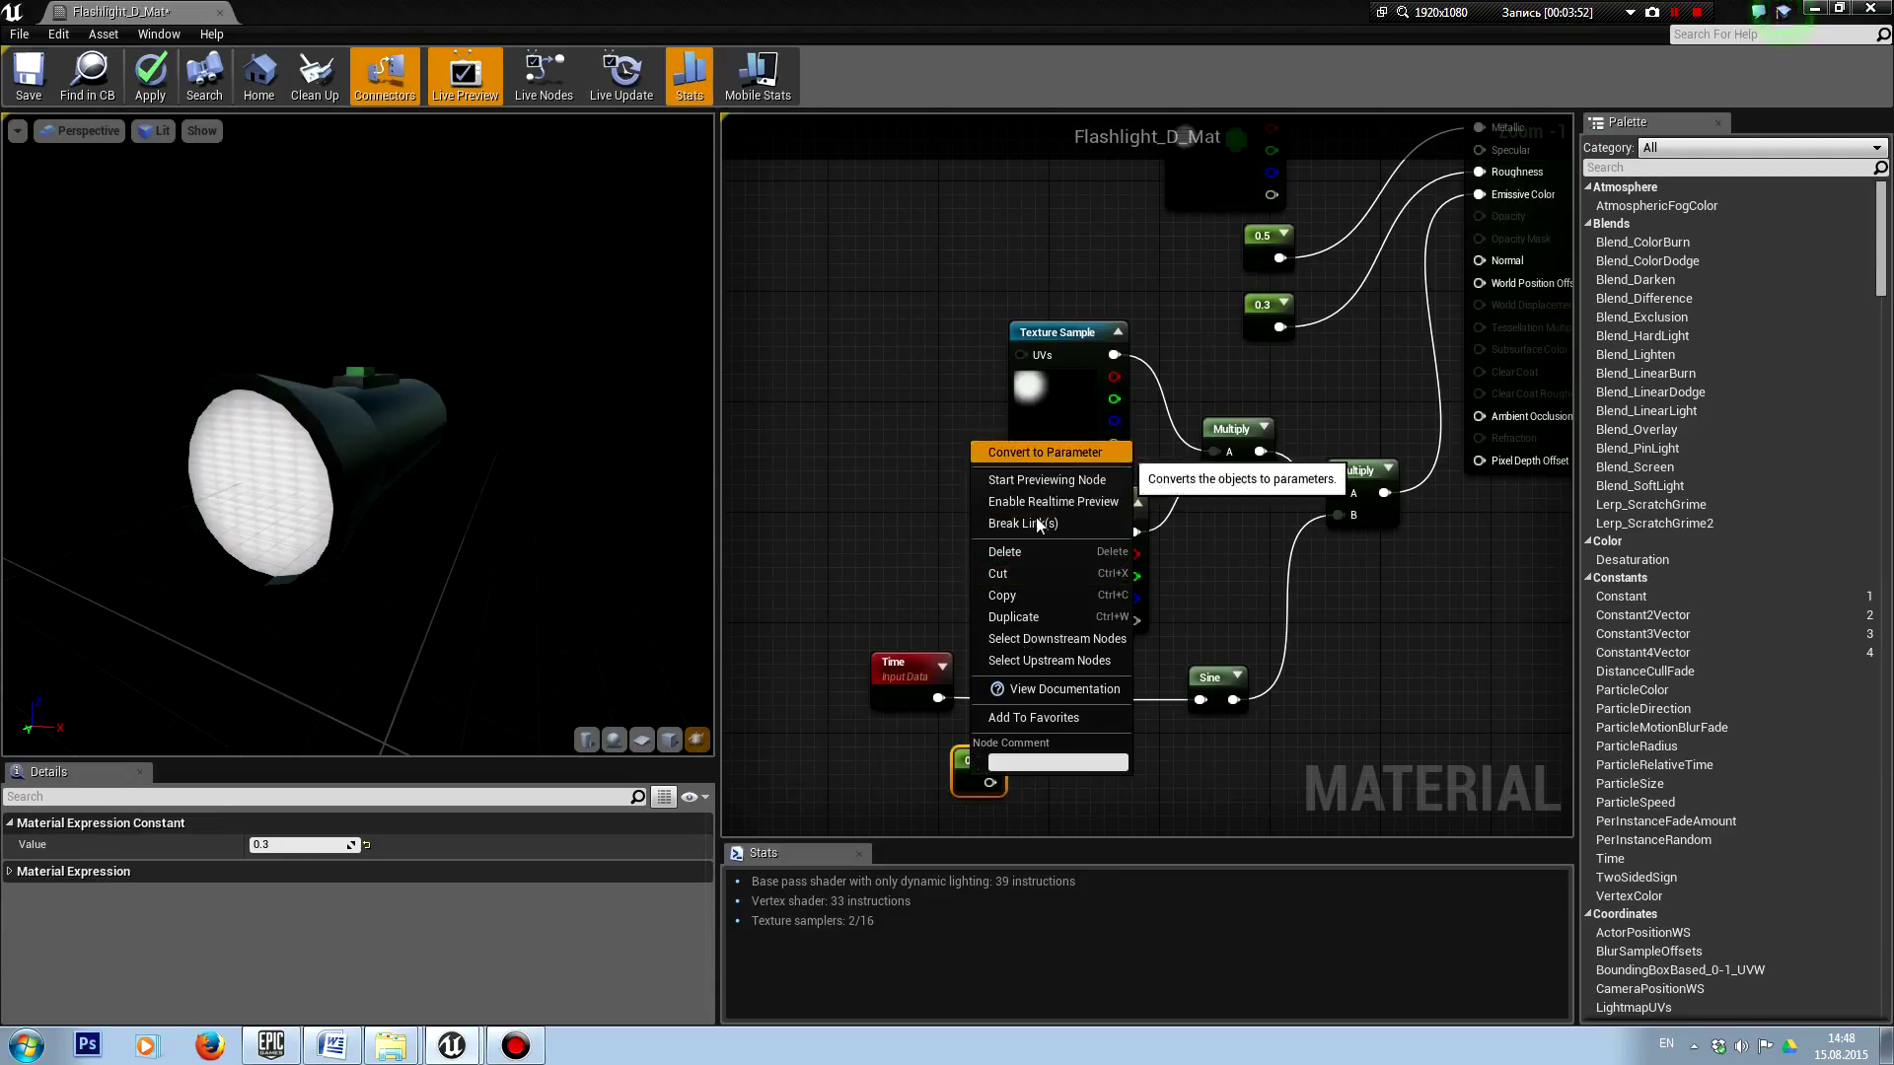
left_click(1044, 451)
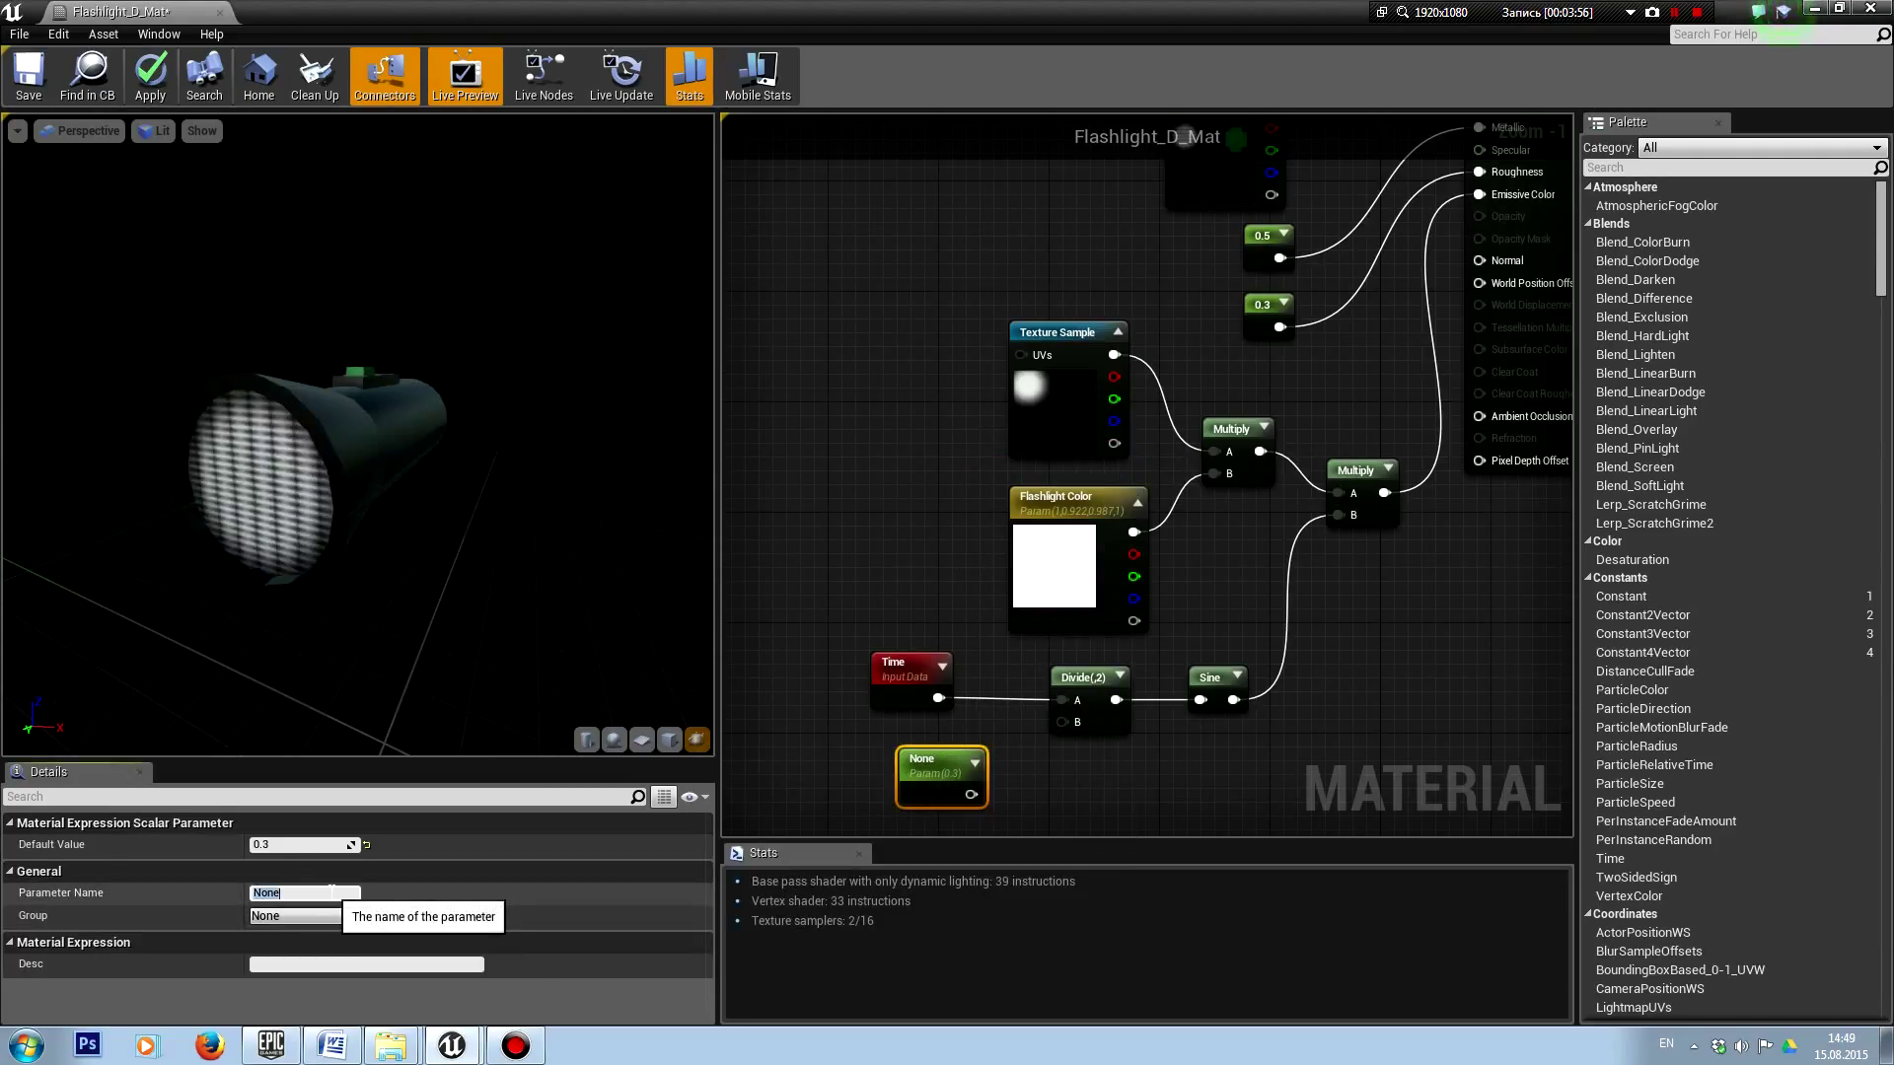
type("e")
key("BackSpace")
key("BackSpace")
type("iod")
key("Return")
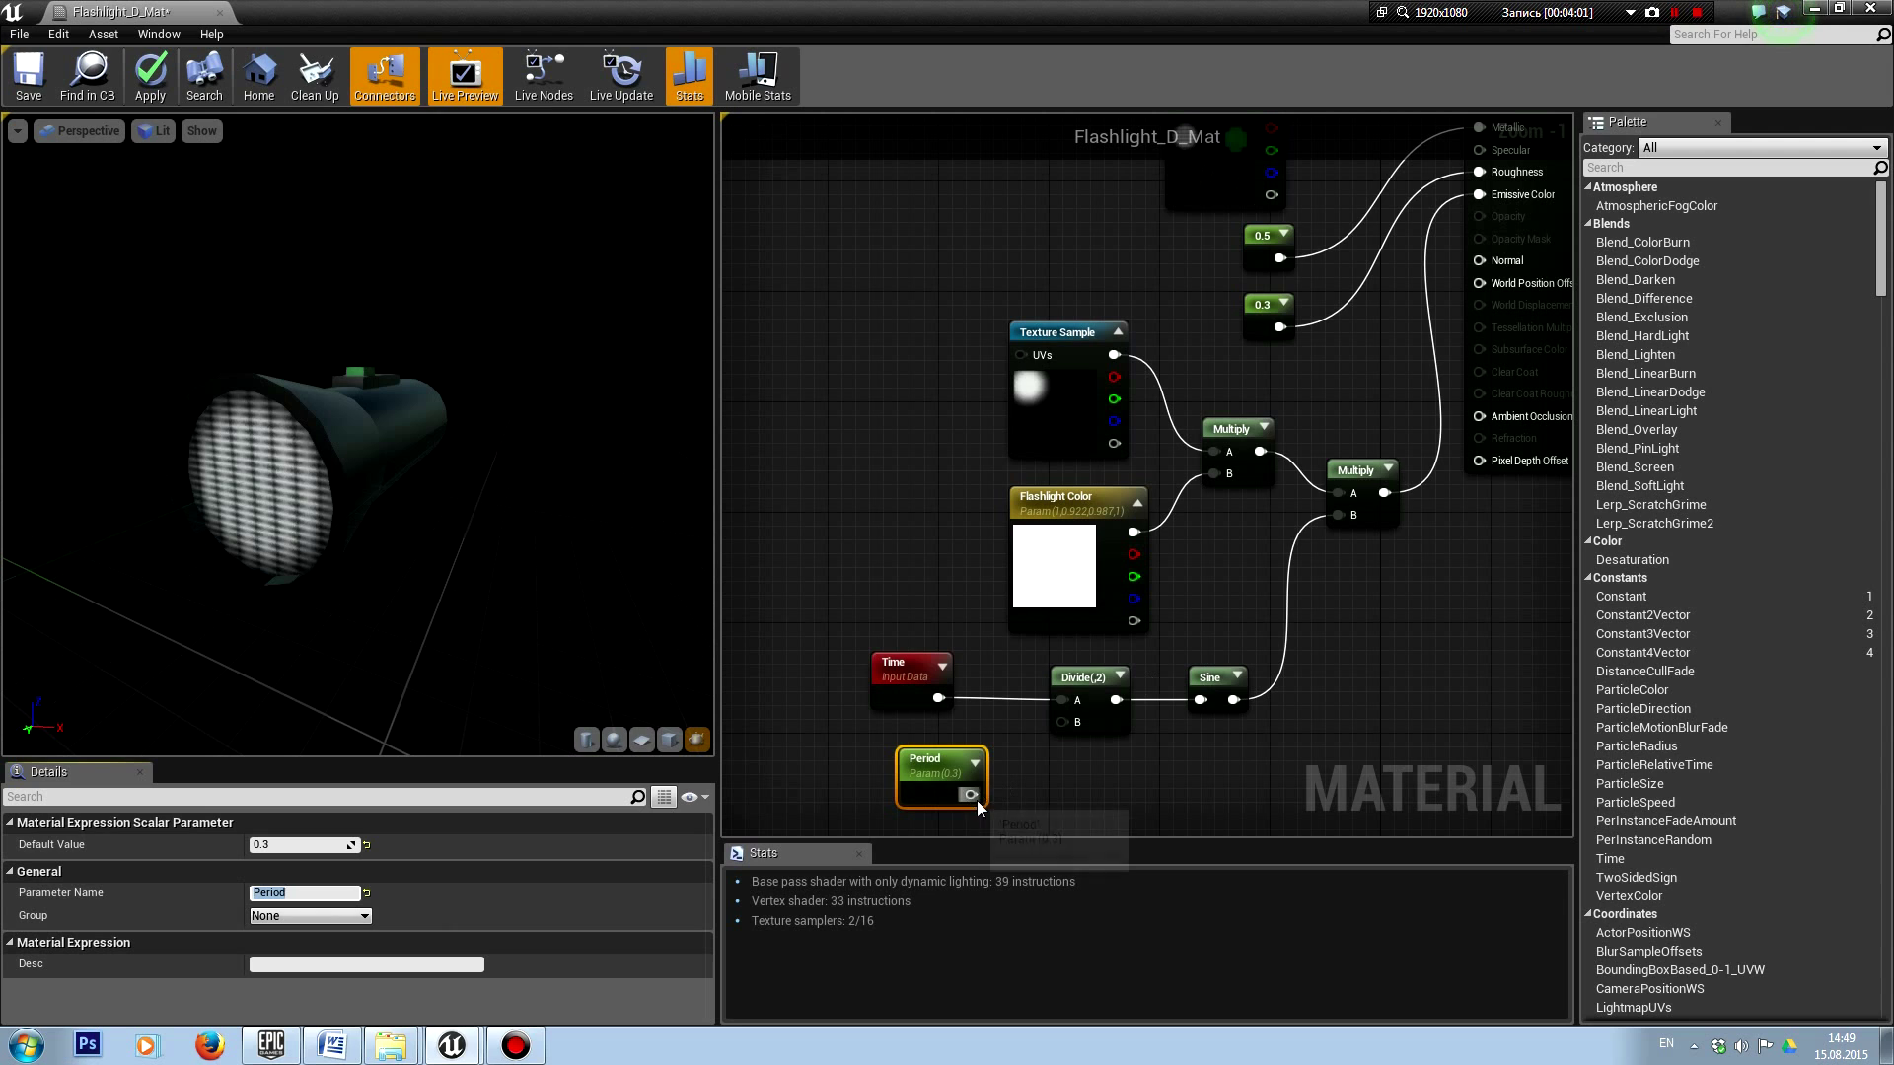
left_click_drag(969, 794, 1062, 723)
left_click_drag(929, 777, 902, 761)
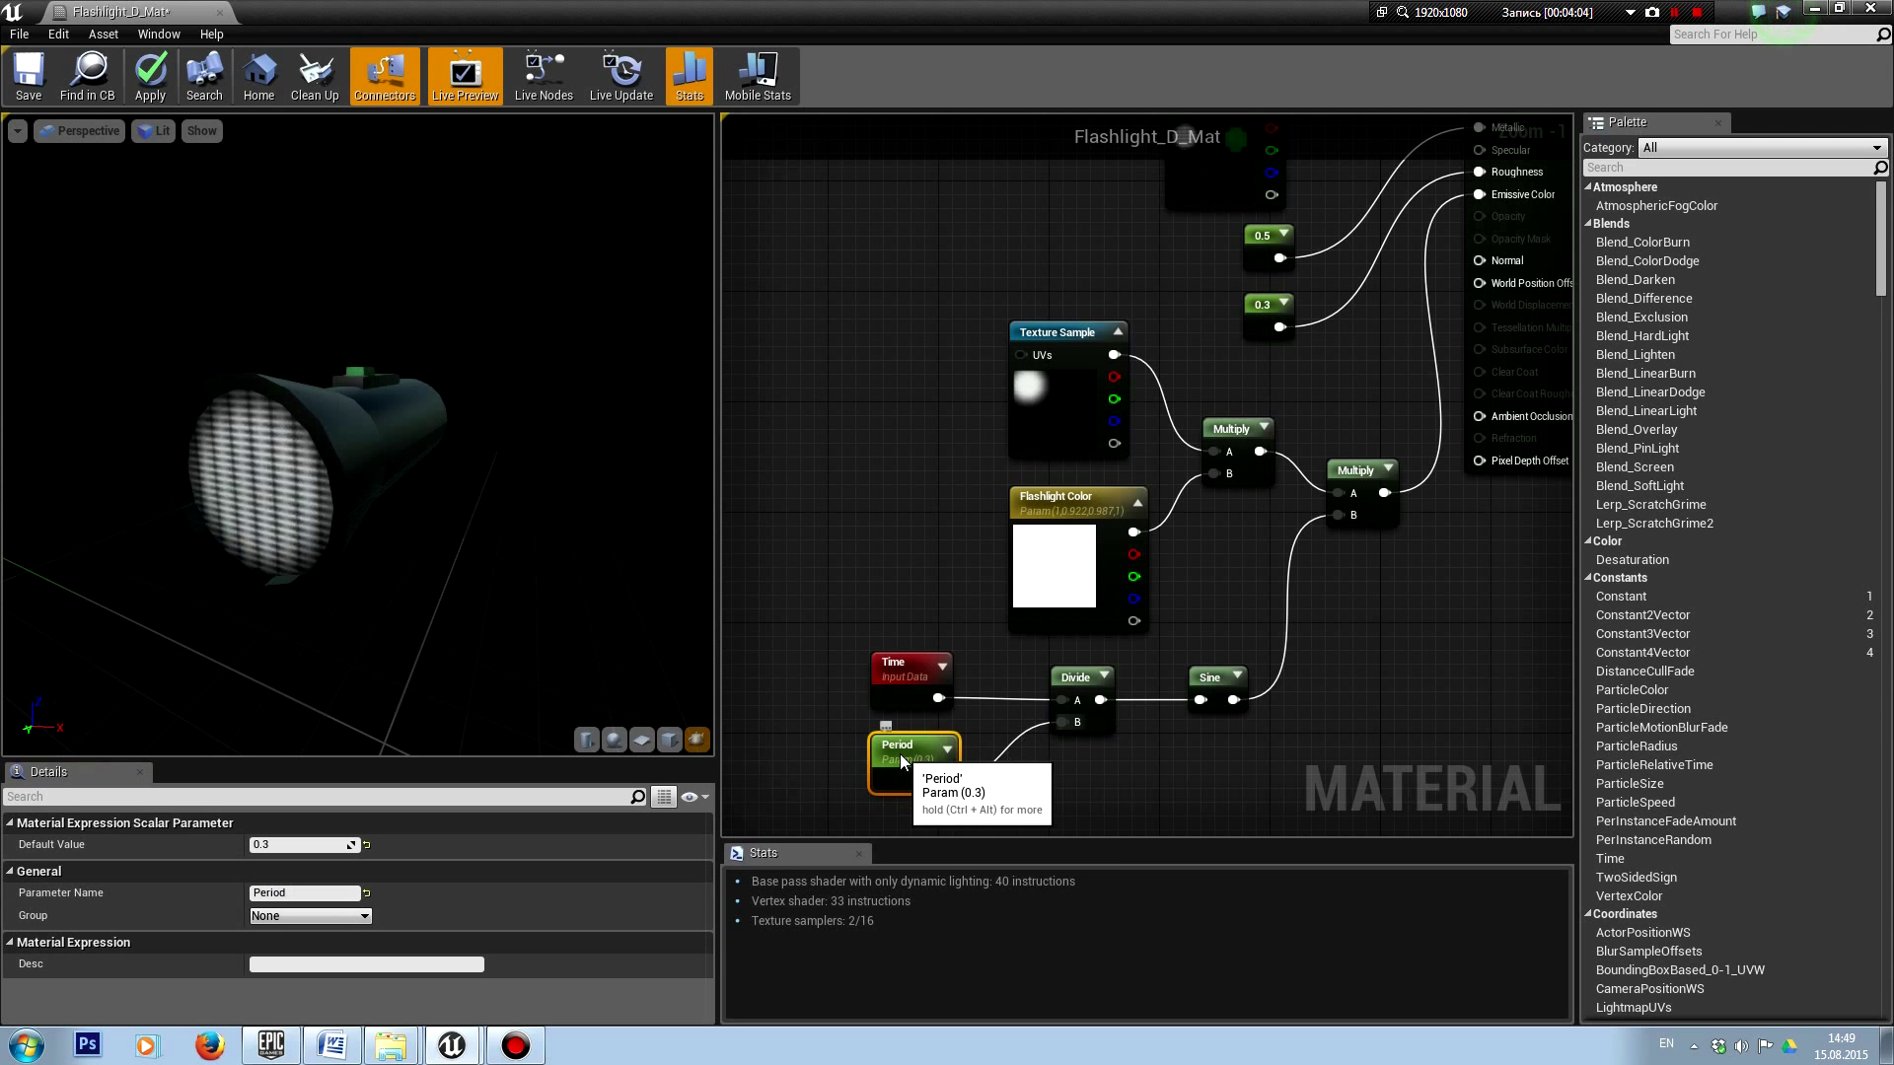
Step: Set the Period default value to 0.2 and check the blinking preview
mouse_move(513, 605)
left_mouse_down()
mouse_move(547, 599)
mouse_move(488, 592)
left_mouse_up()
left_click(307, 843)
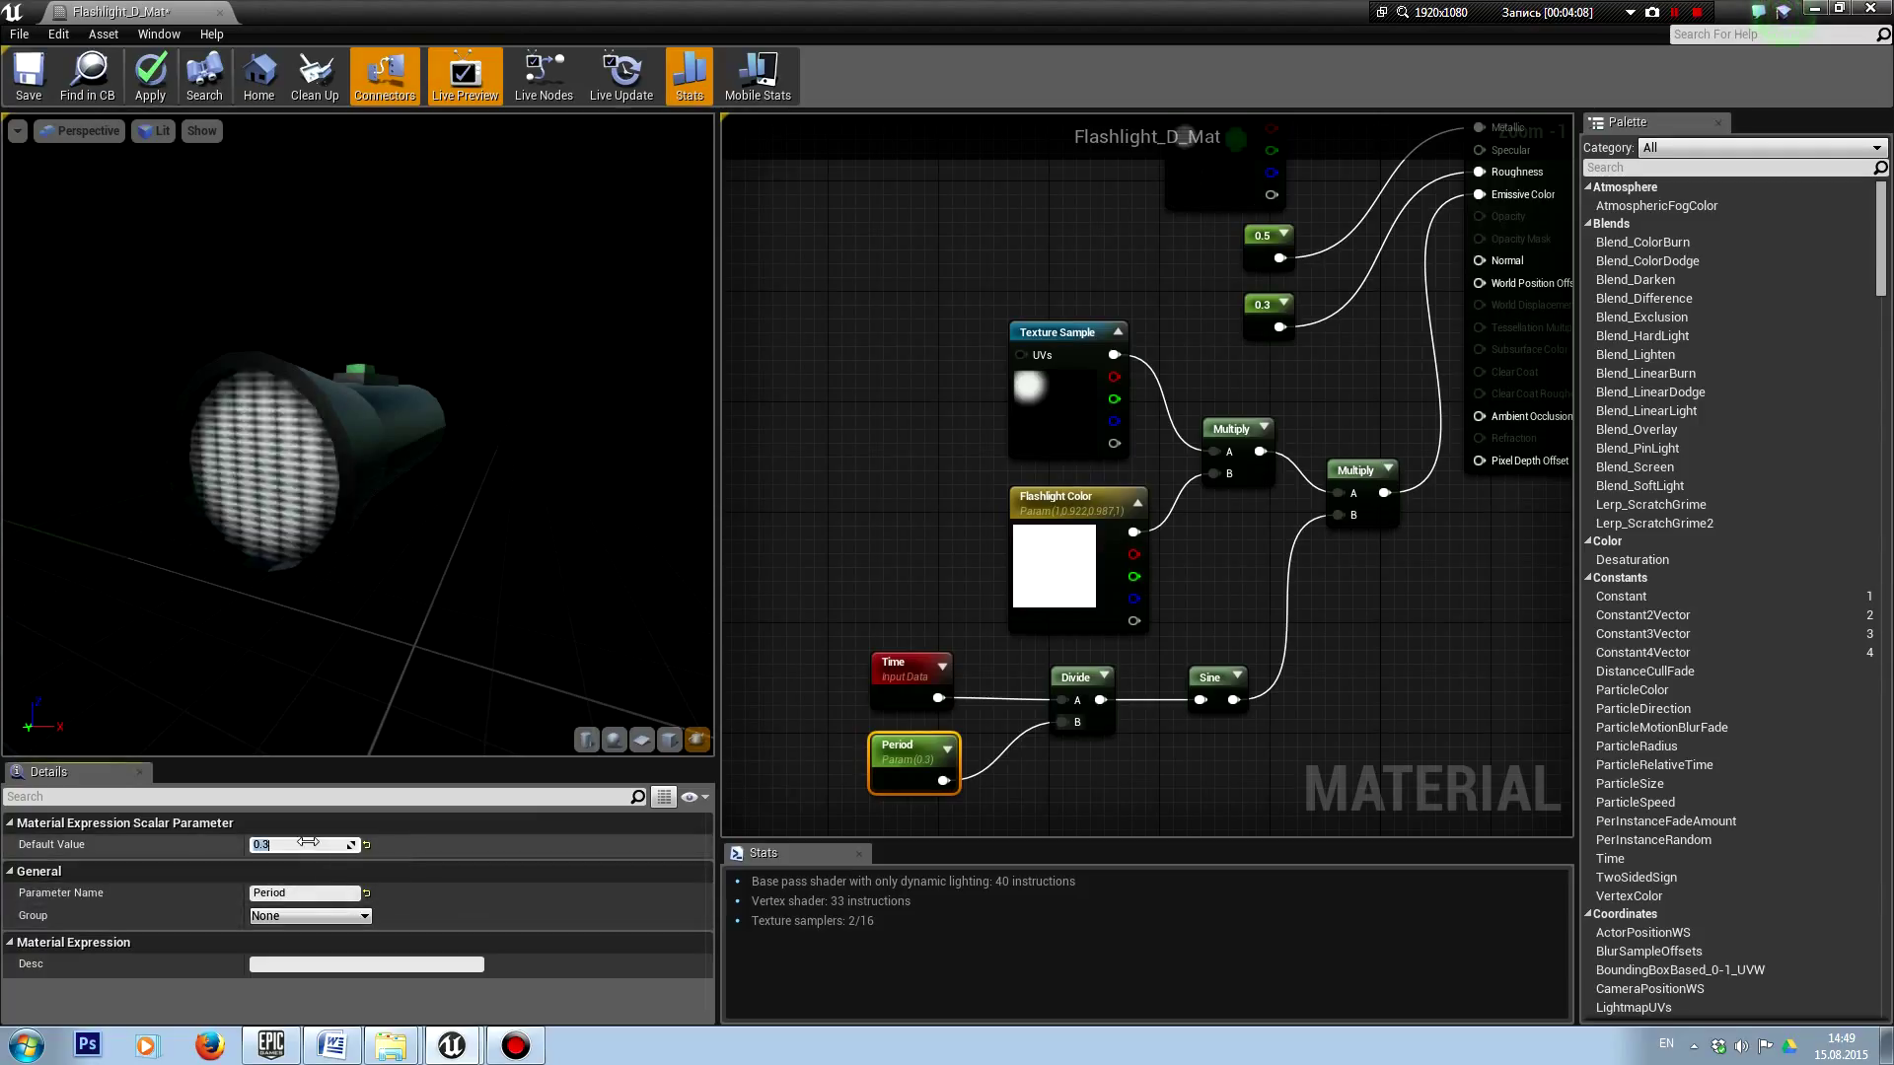
type("4")
key("Return")
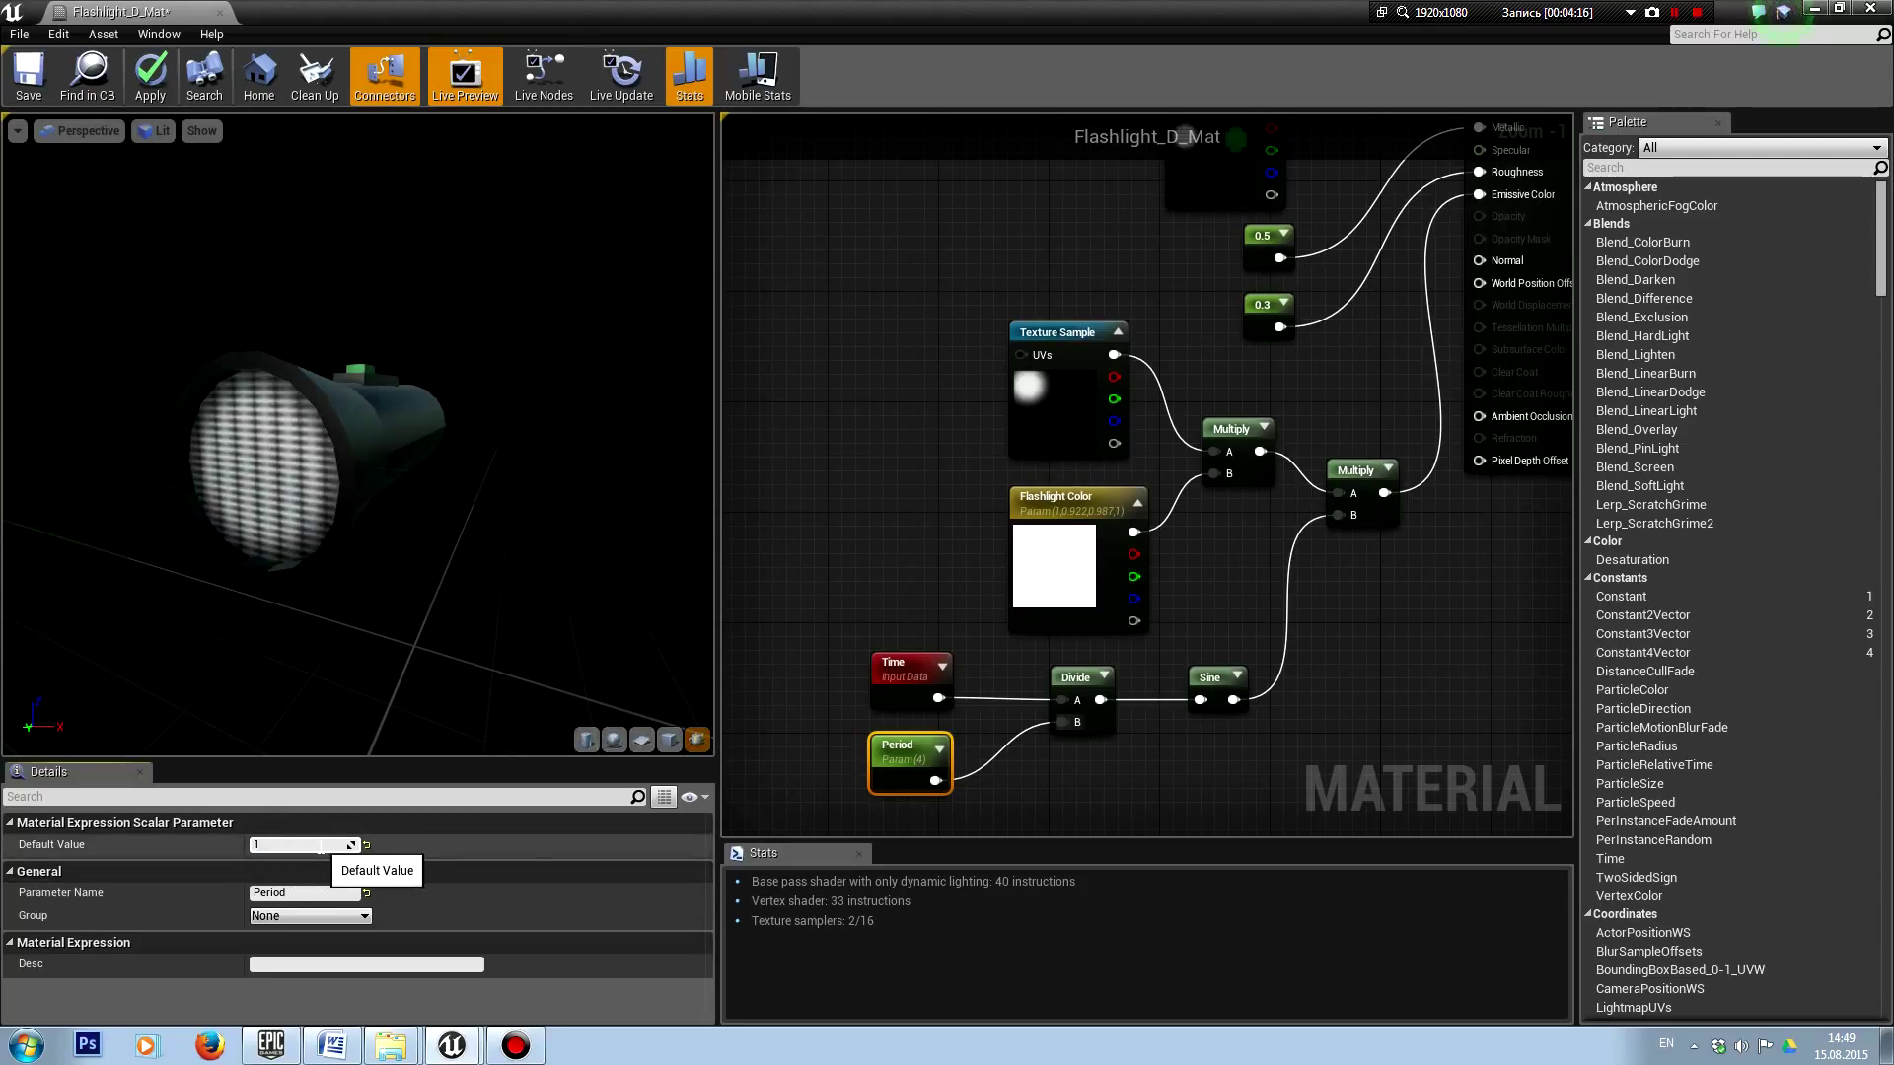
key("Return")
type("0.2")
key("Return")
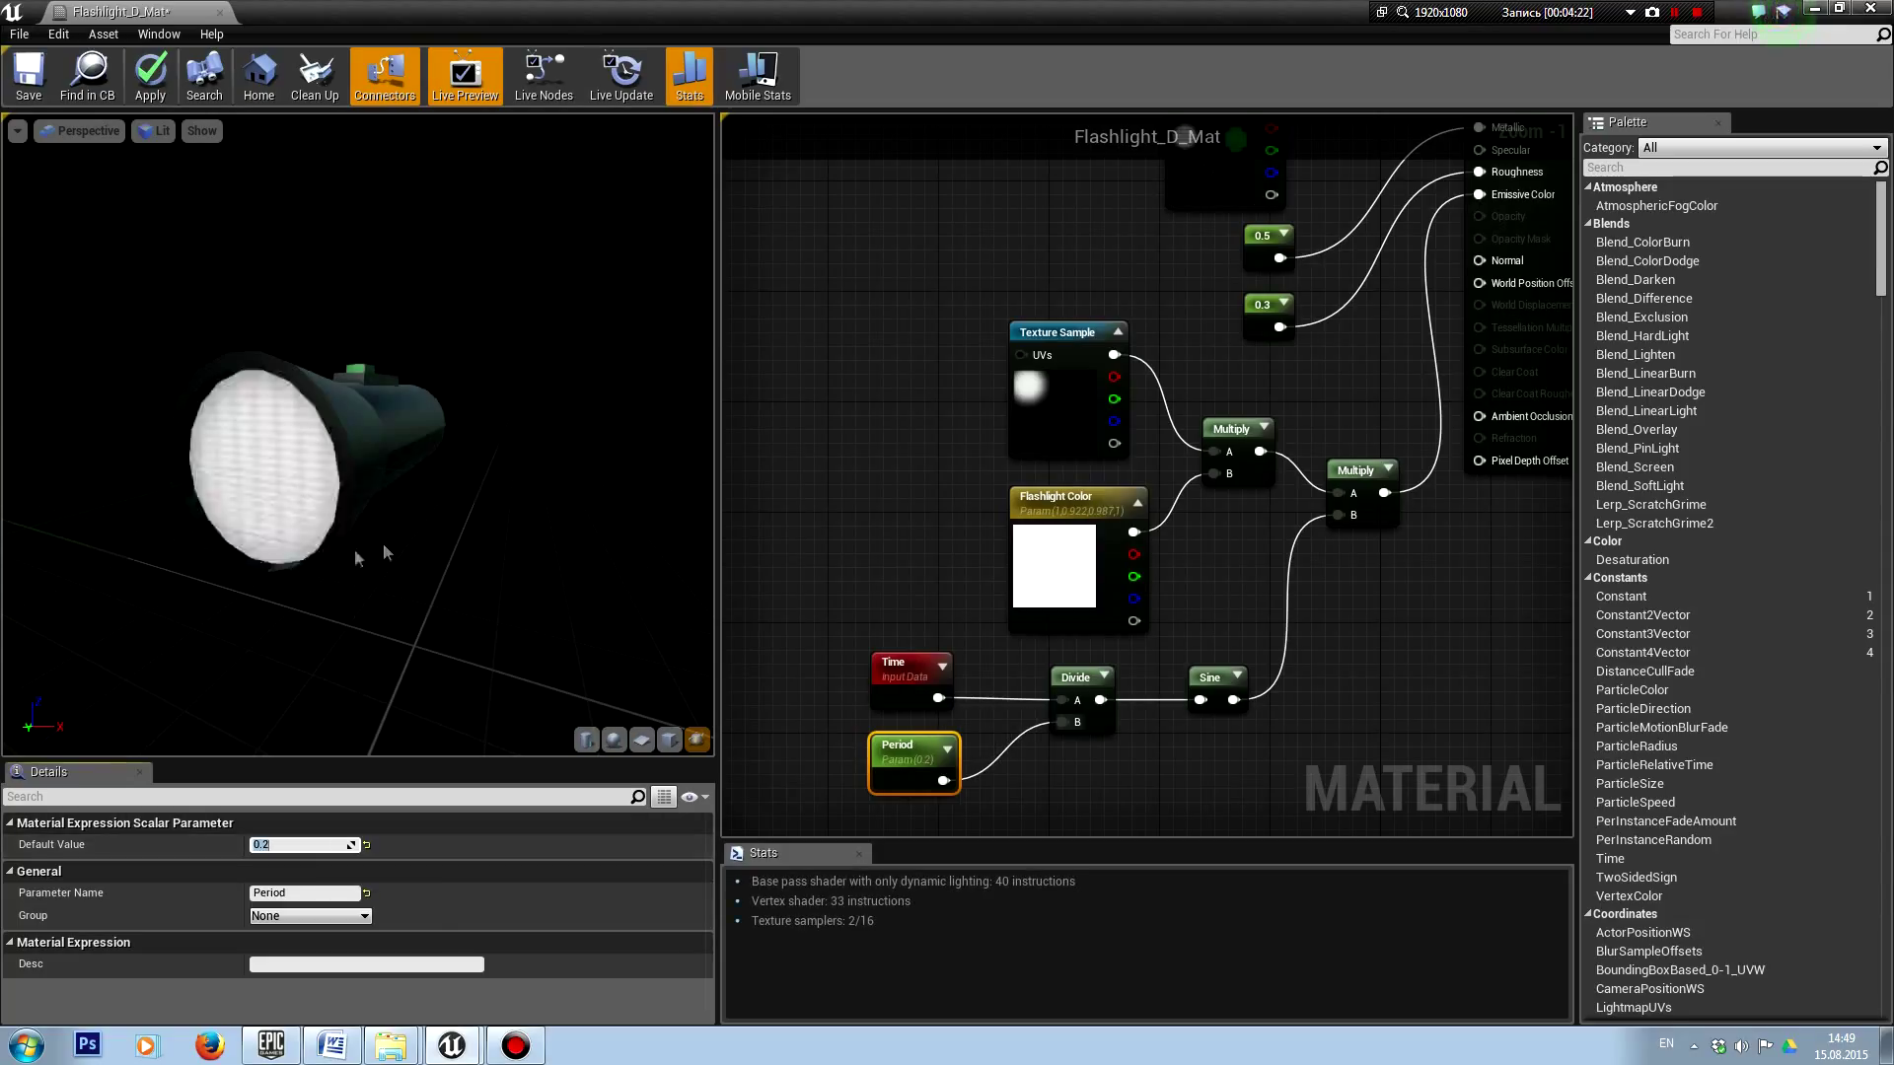
mouse_move(1326, 657)
right_mouse_down()
mouse_move(1308, 636)
mouse_move(1202, 646)
right_mouse_up()
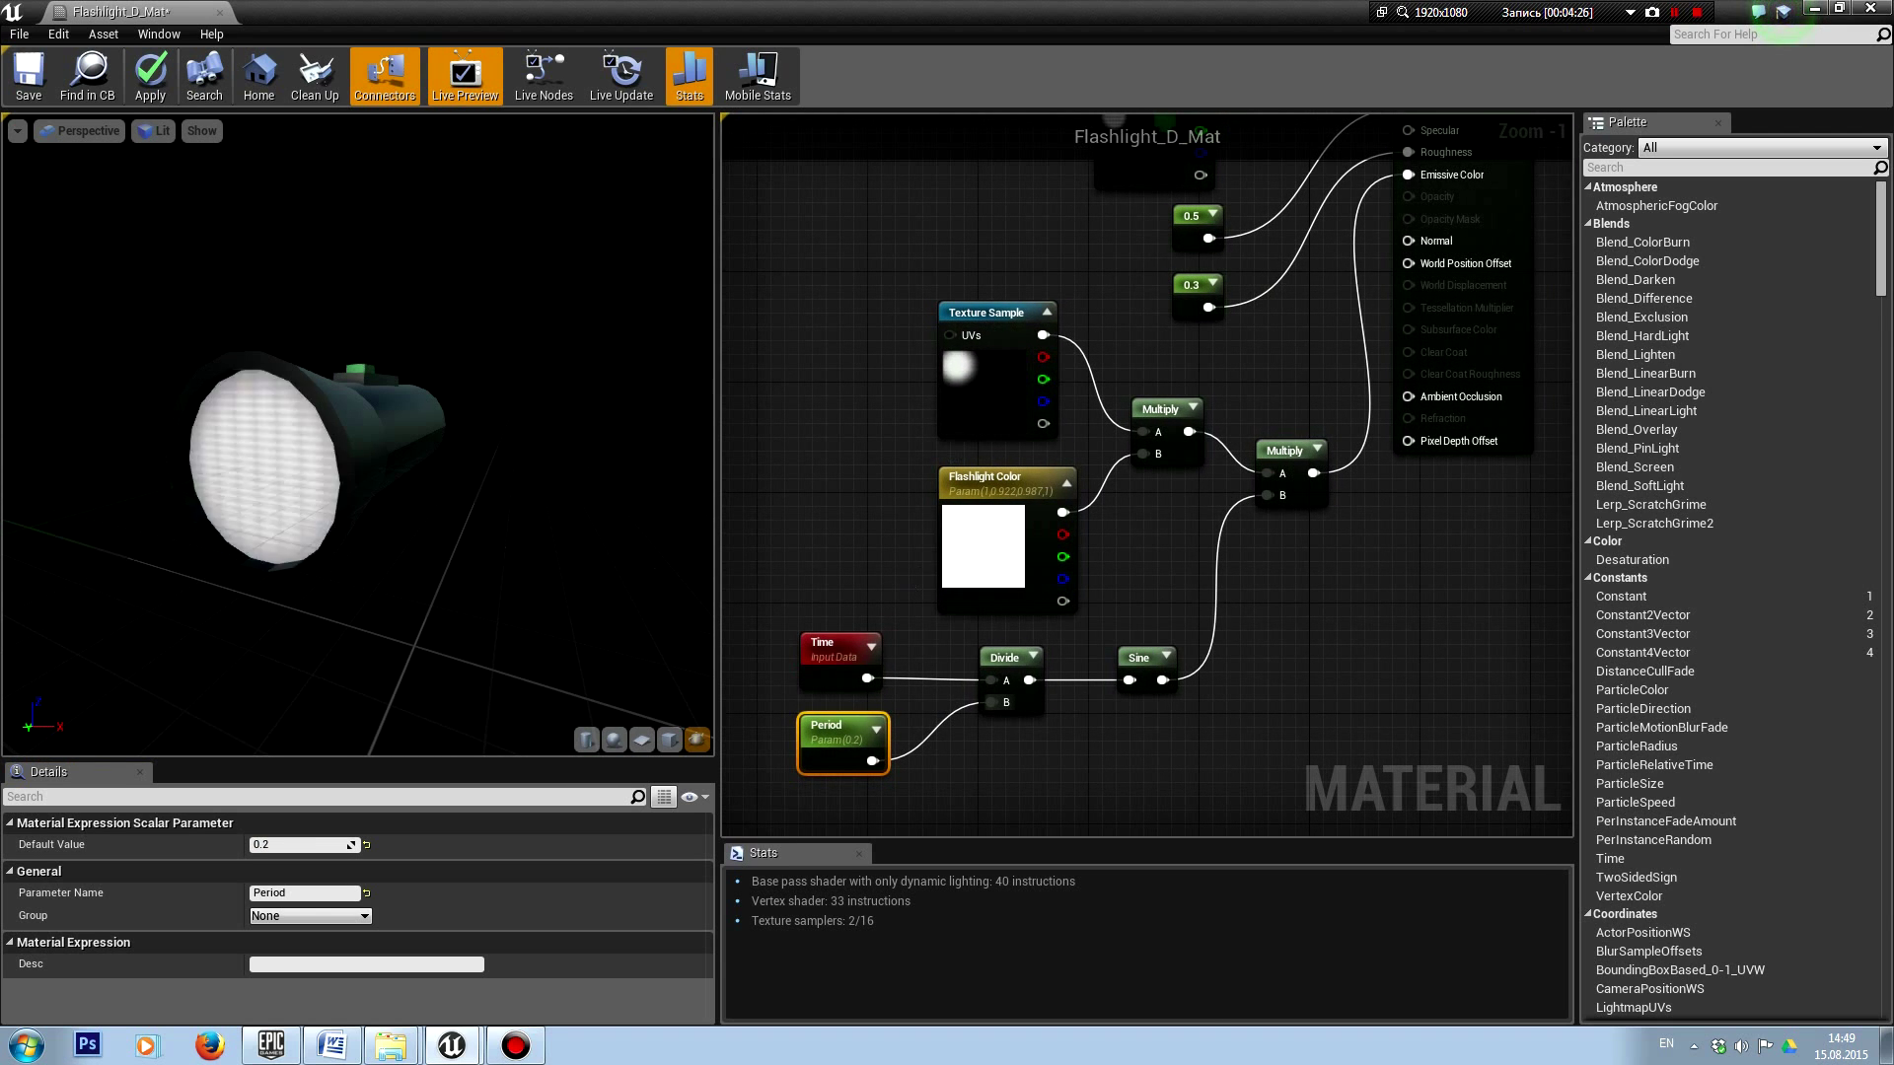
left_click_drag(496, 538, 474, 533)
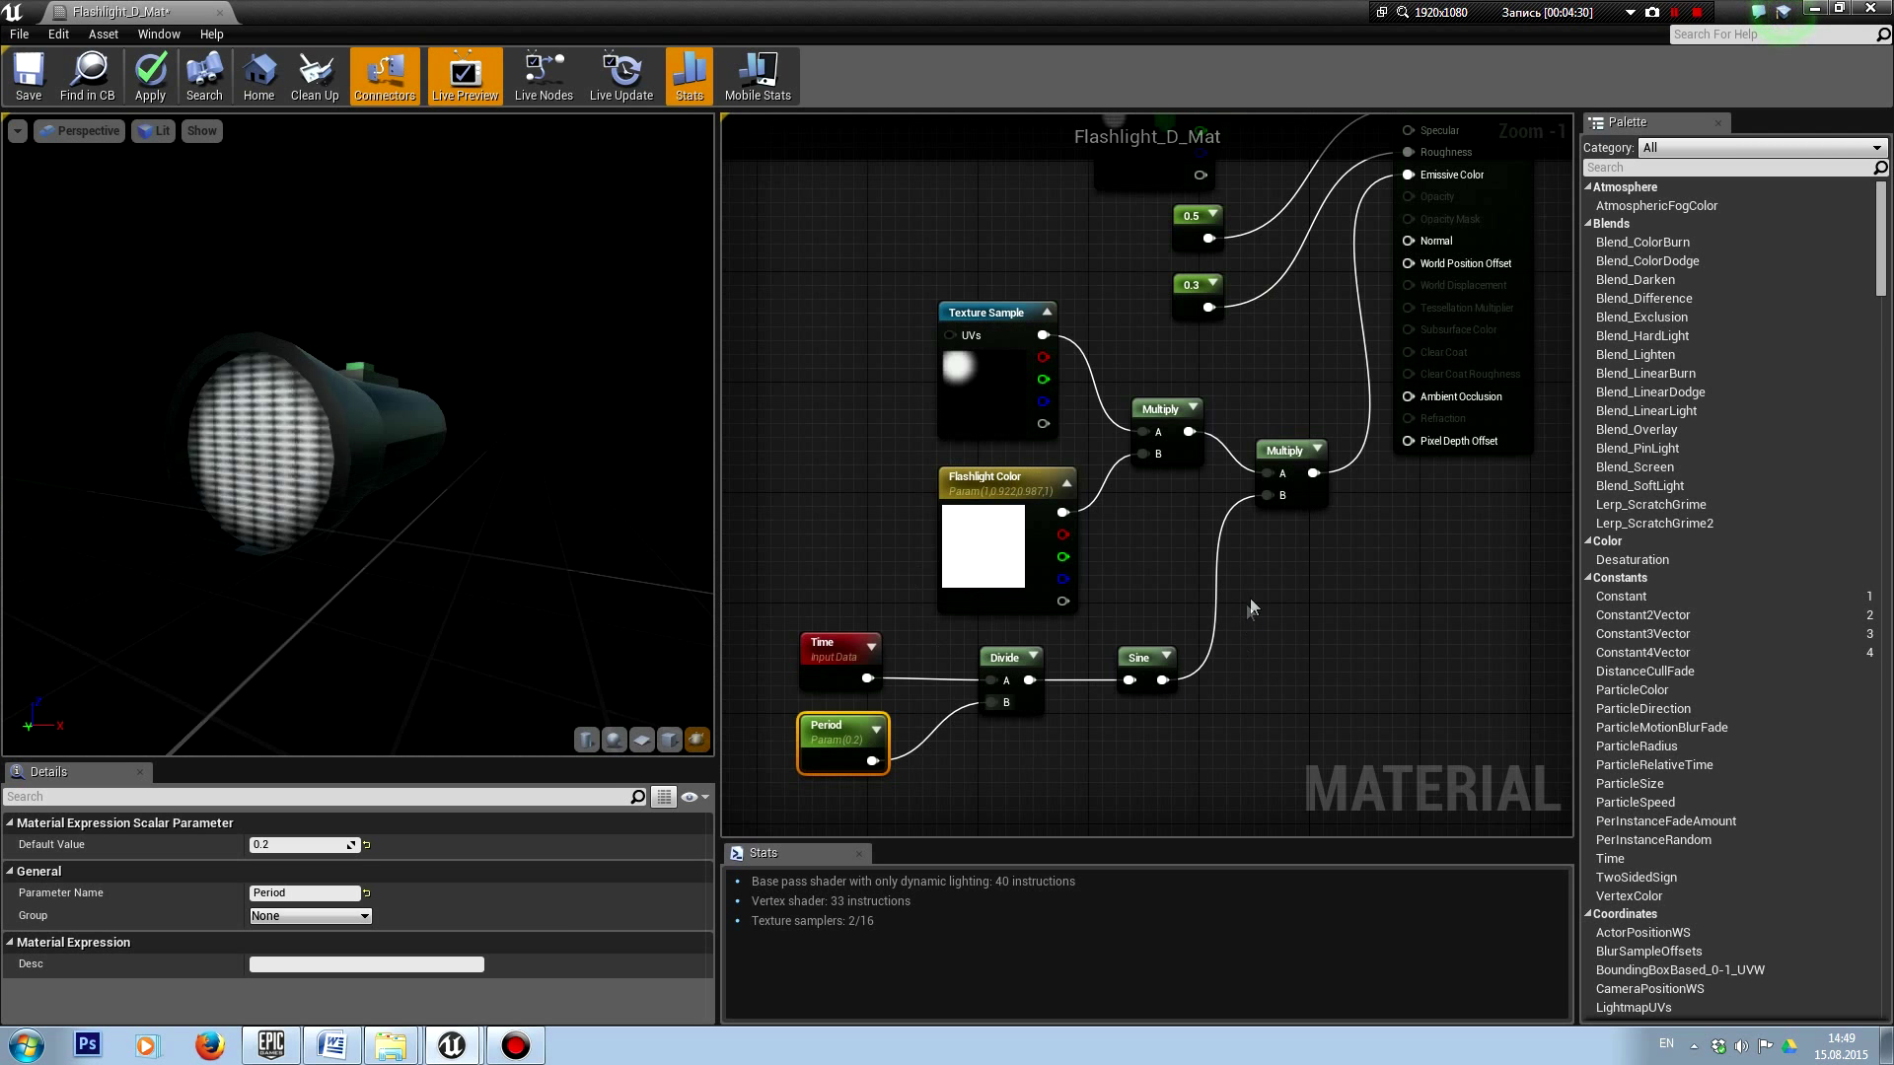
Step: Add a Multiply node beside the Sine and feed it into the upper Multiply's B input
left_click(1310, 522)
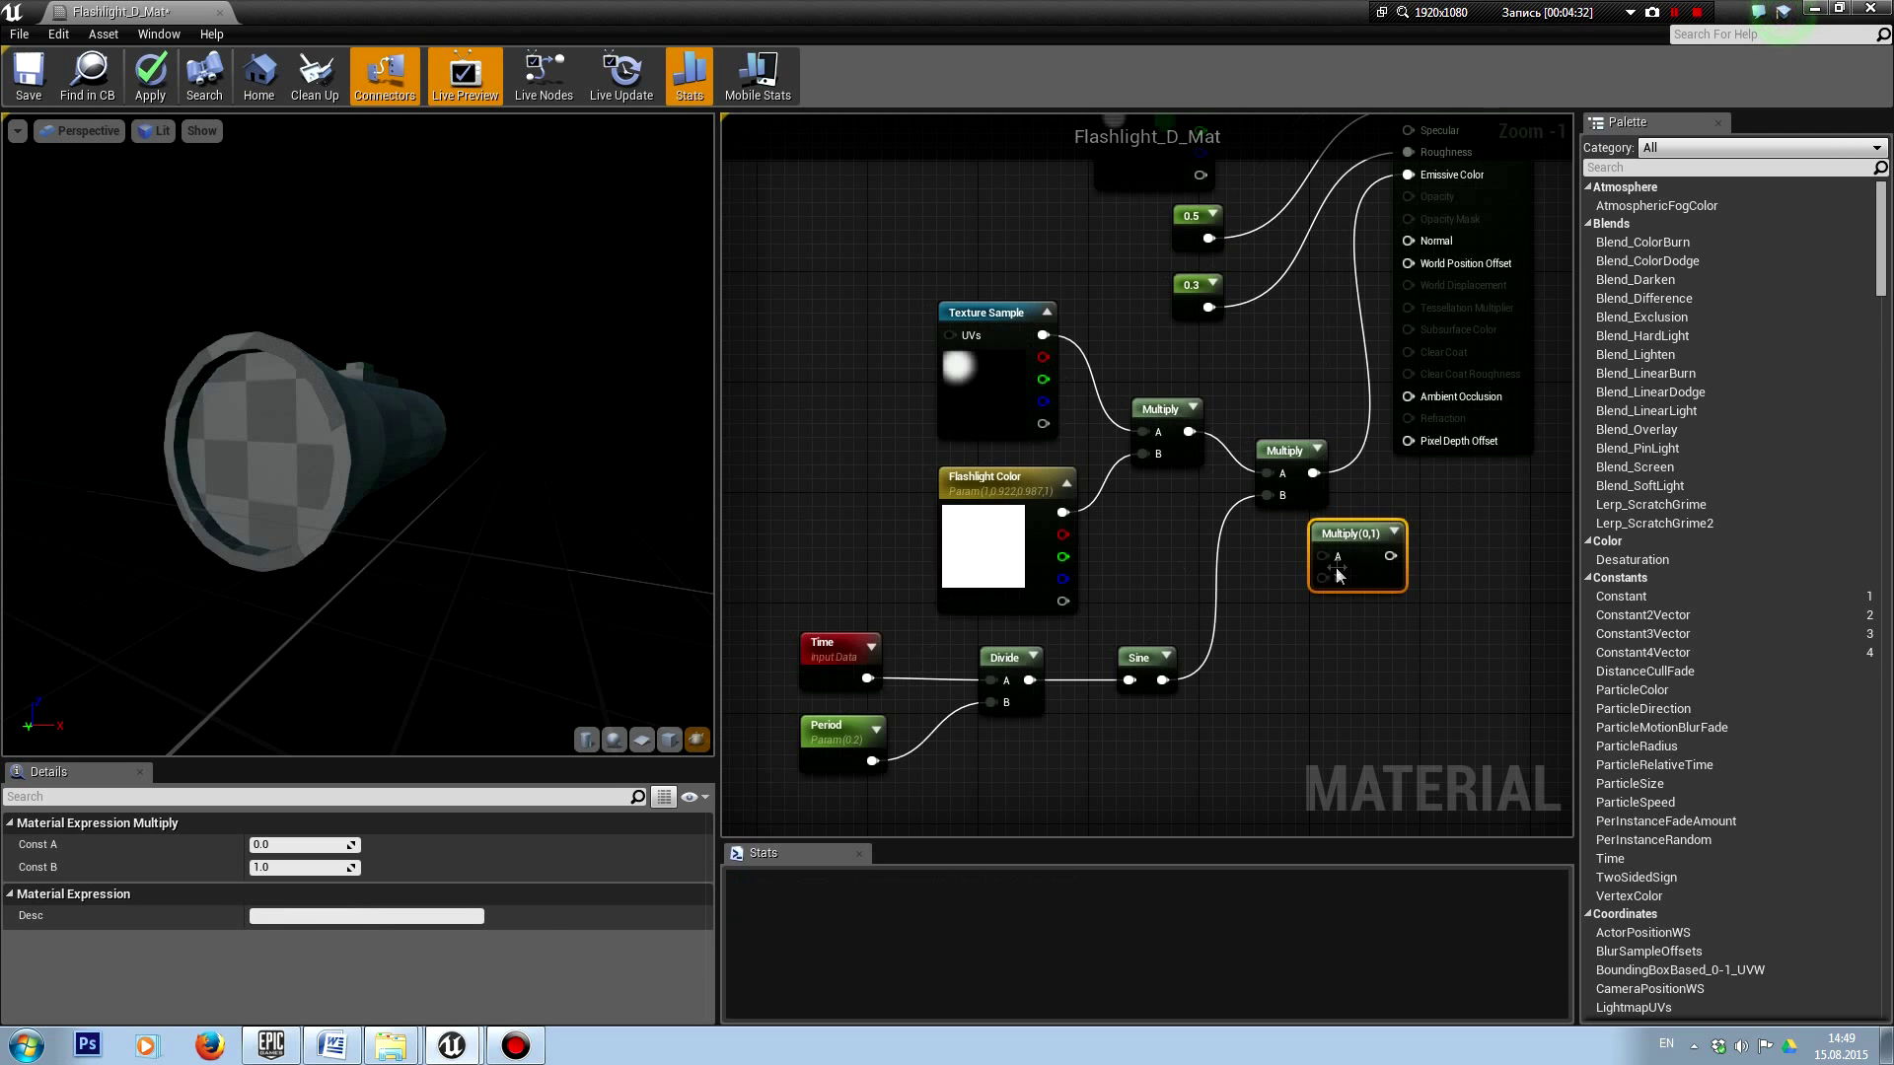
left_click_drag(1353, 530, 1258, 655)
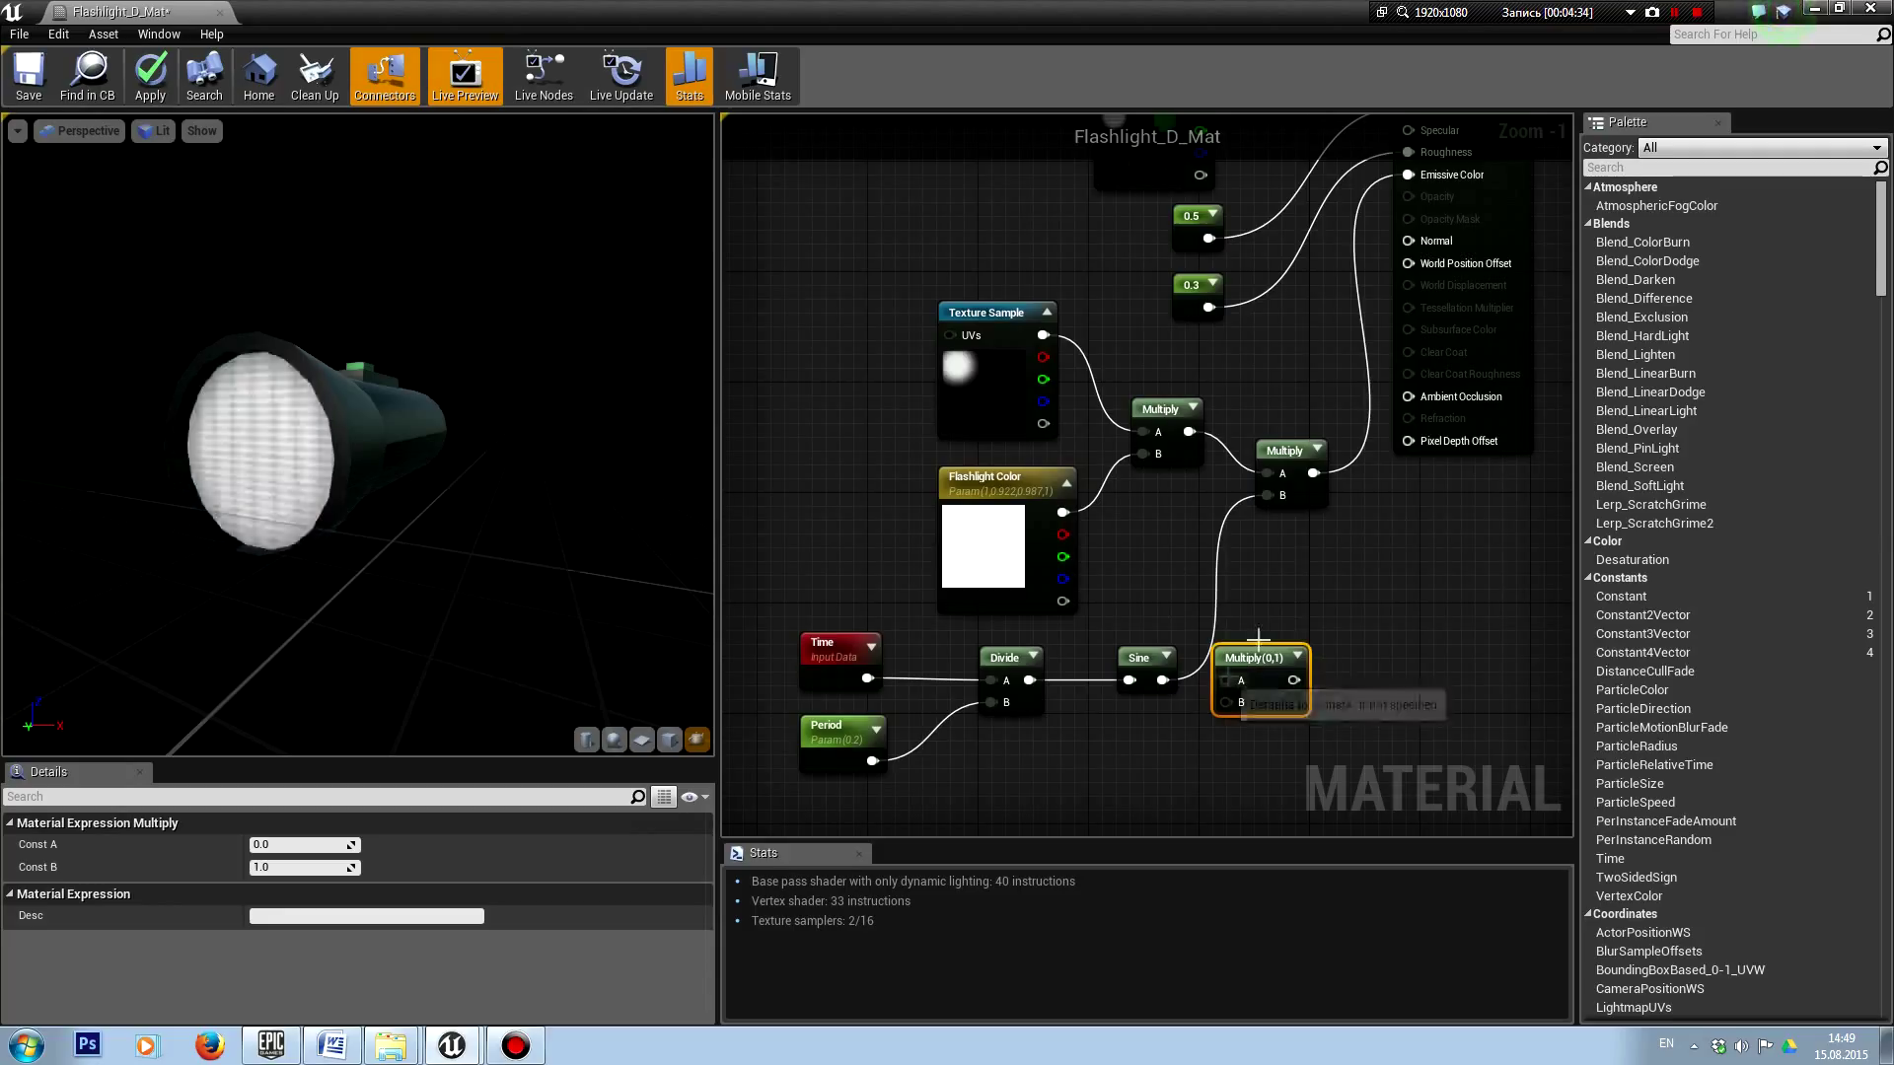
left_click(1349, 499)
mouse_move(1283, 495)
left_mouse_down()
mouse_move(1299, 683)
mouse_move(1162, 680)
left_mouse_up()
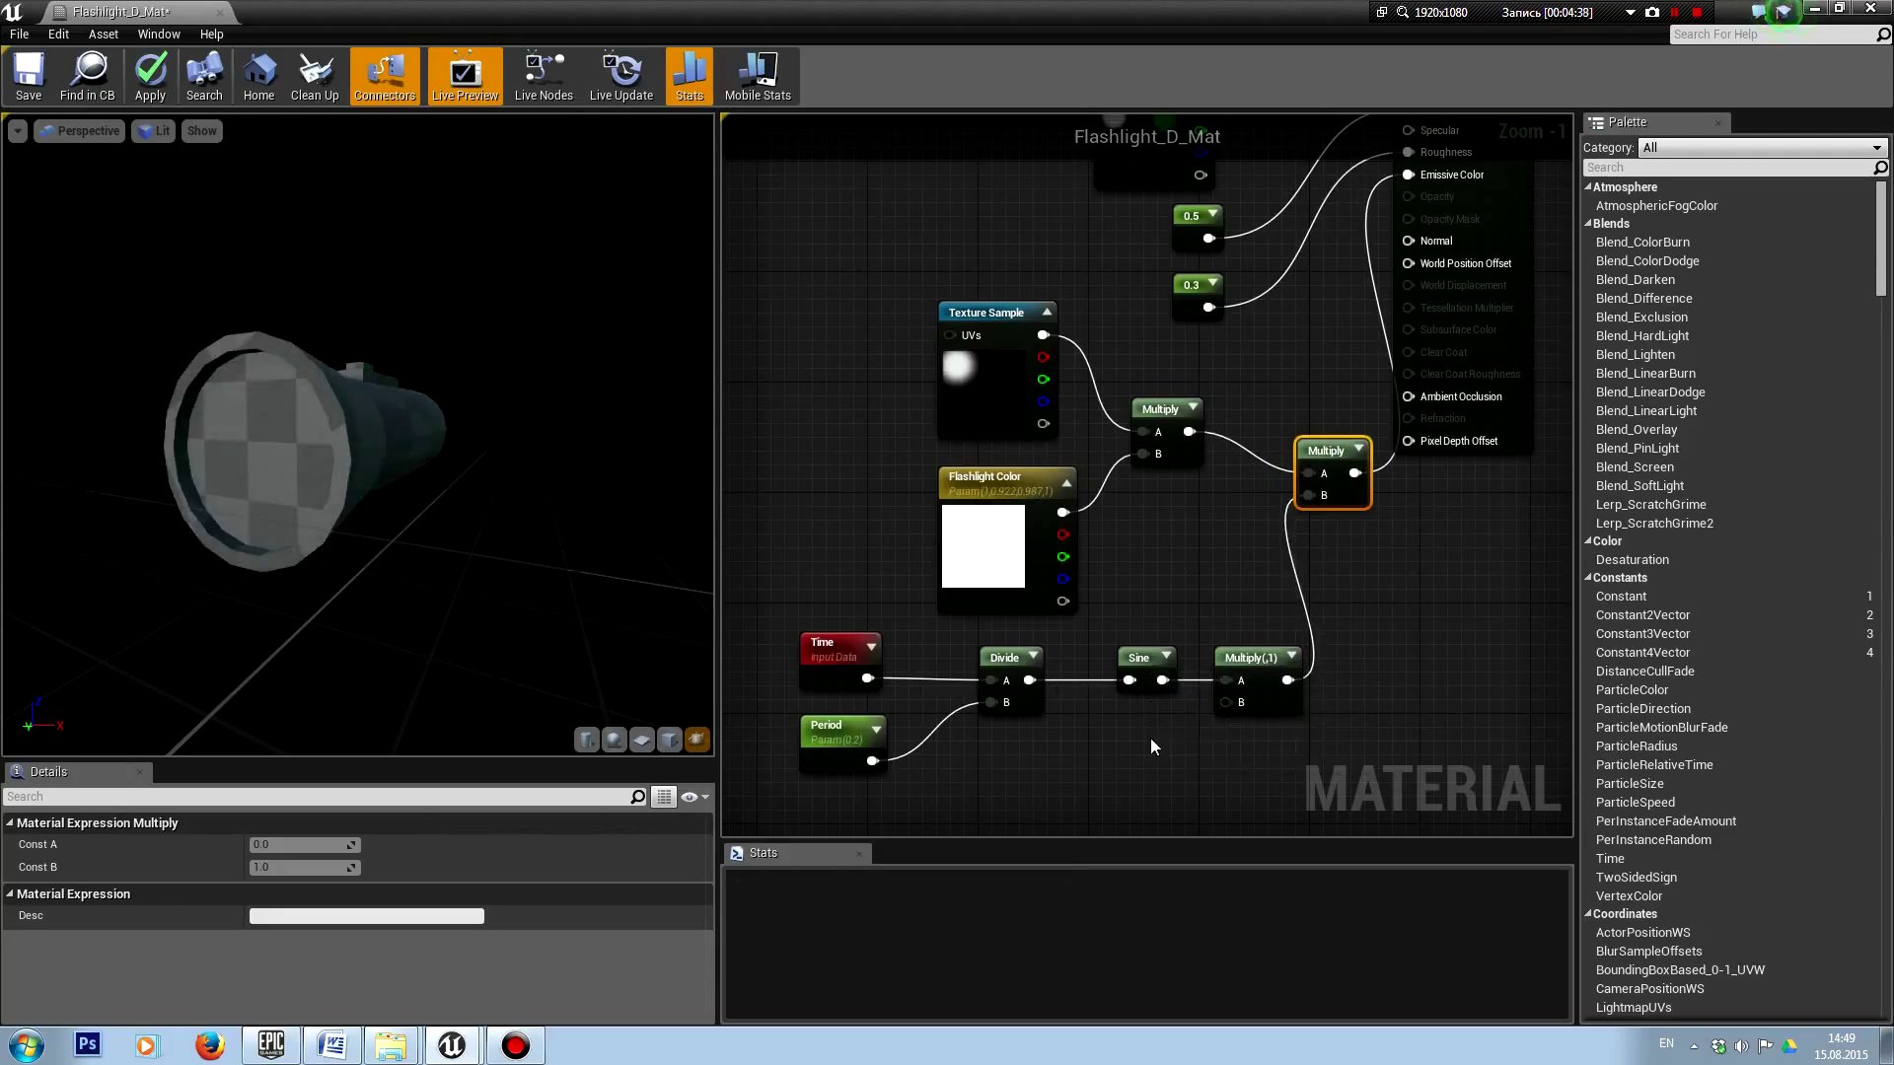
Step: Copy the Period parameter into the new Multiply and rename the copy Power of light
left_click(839, 740)
key("ctrl+c")
key("ctrl+v")
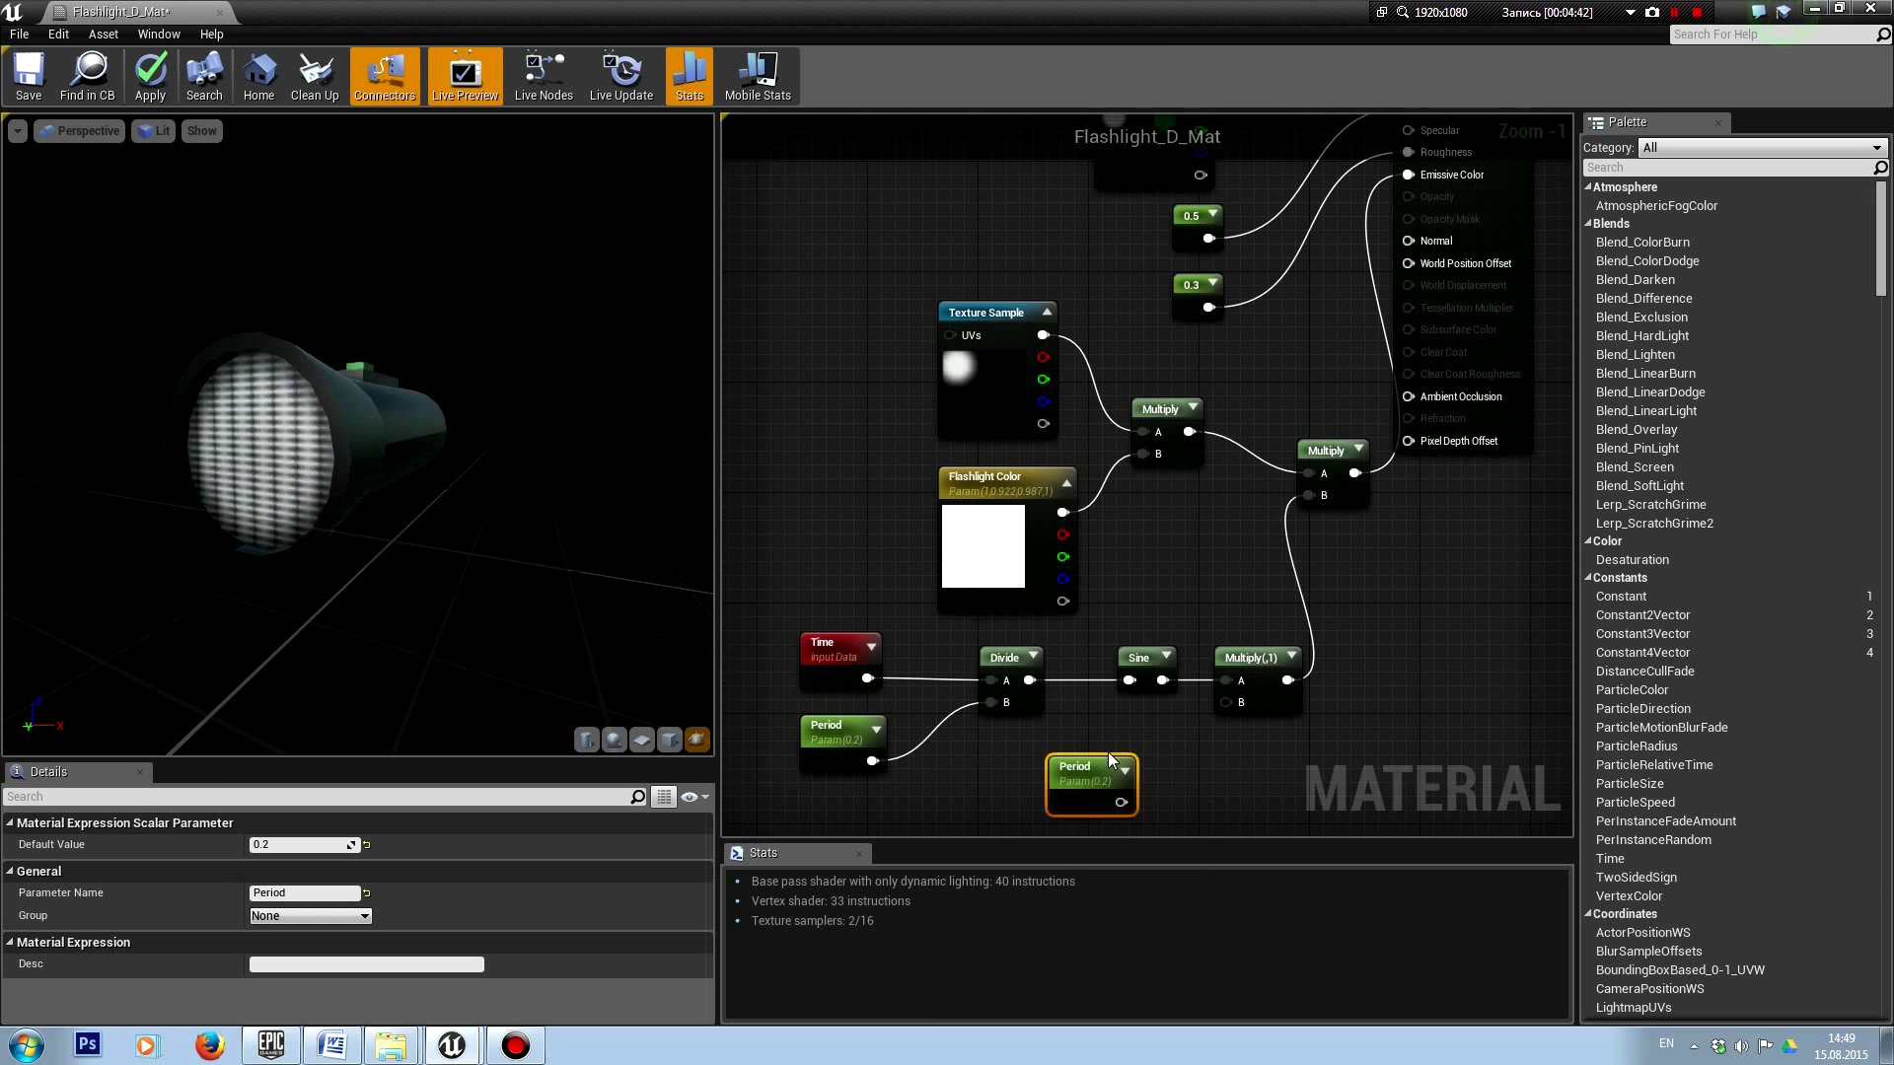
left_click_drag(1159, 771, 1240, 701)
left_click(308, 893)
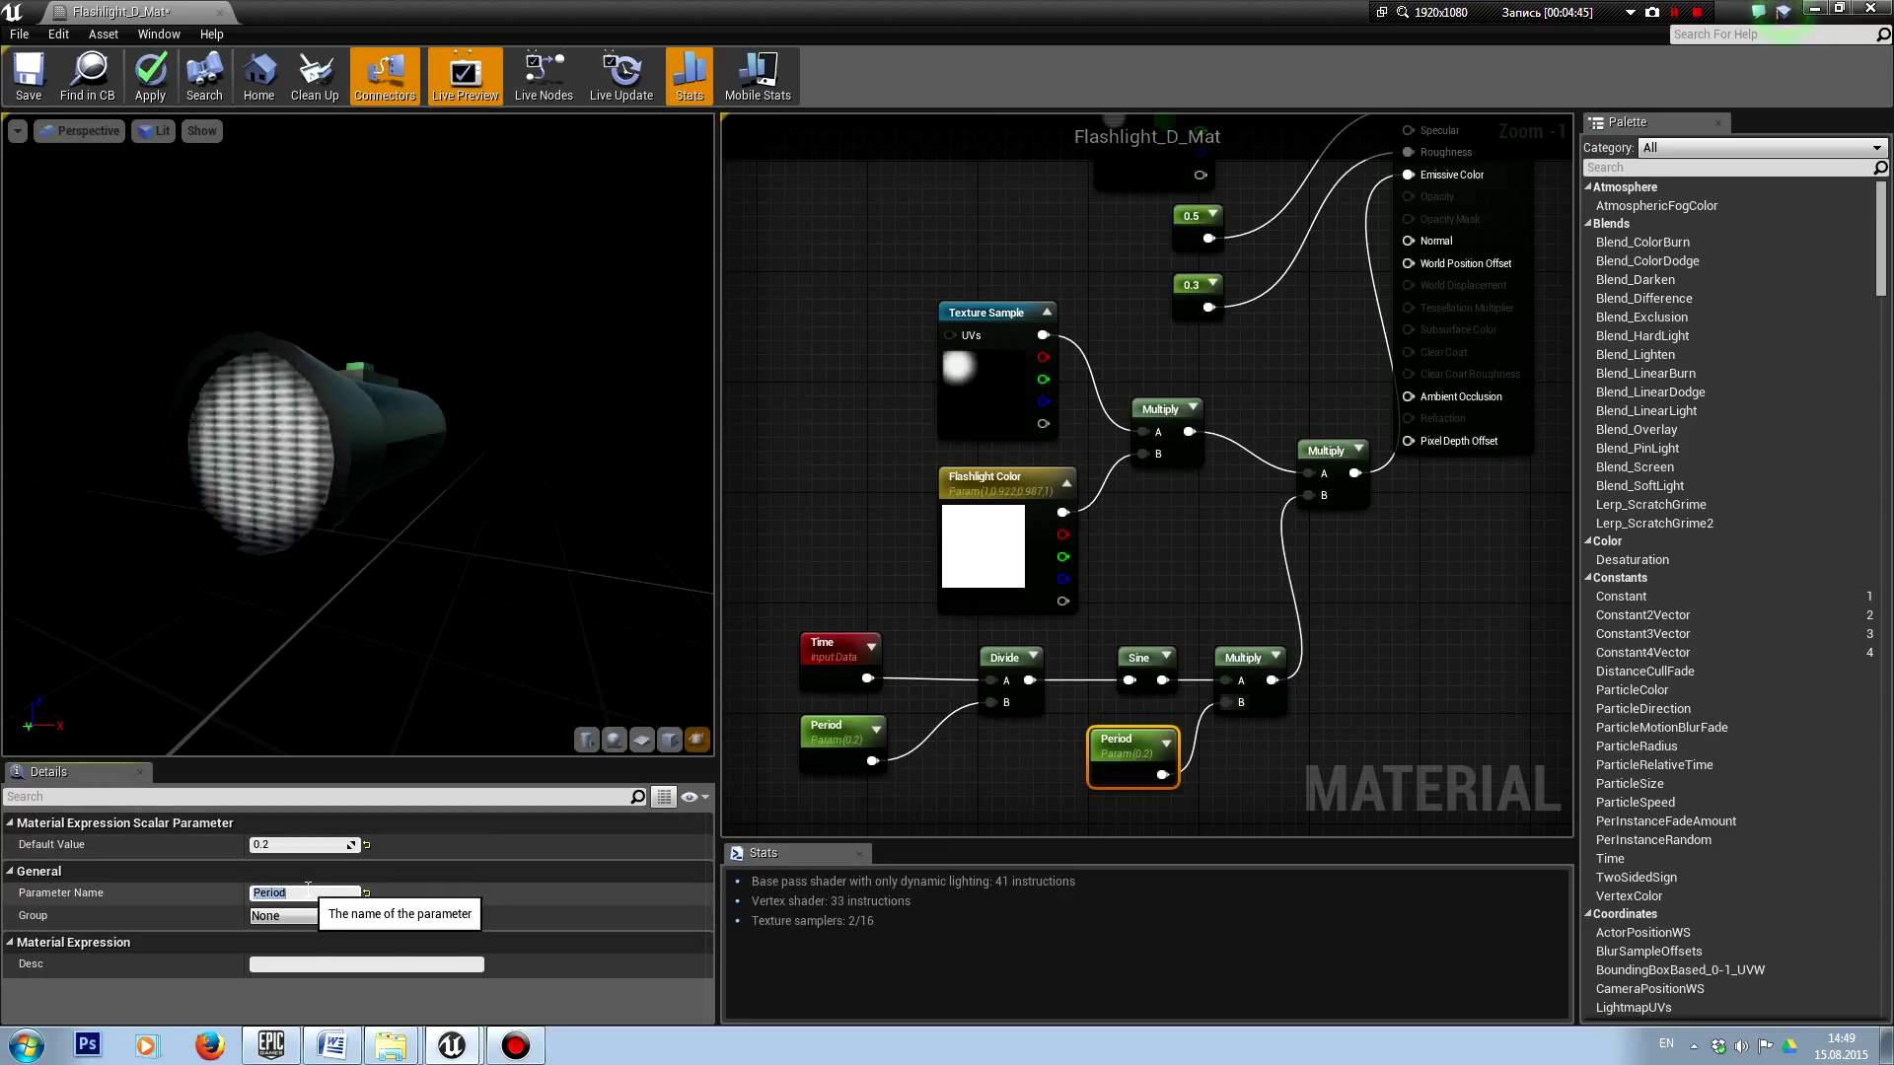
type("P")
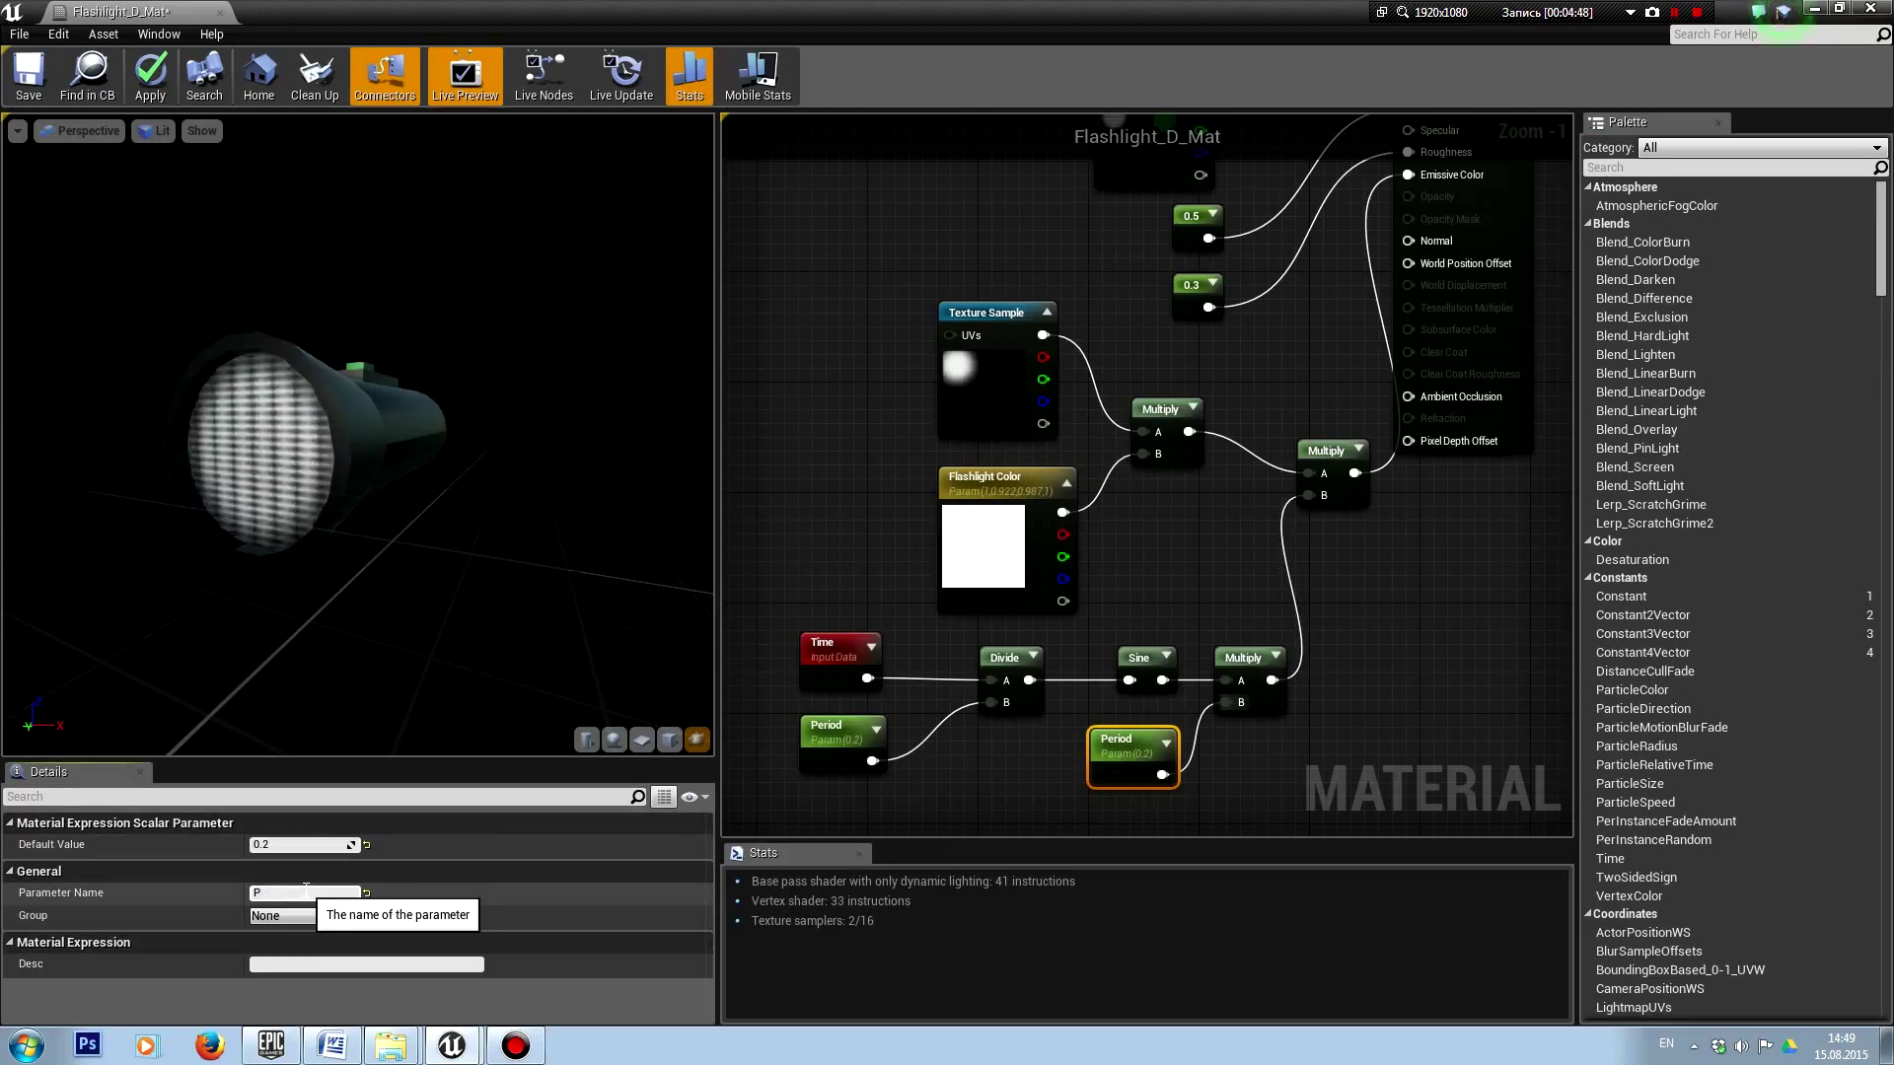
type("ower of light")
key("Return")
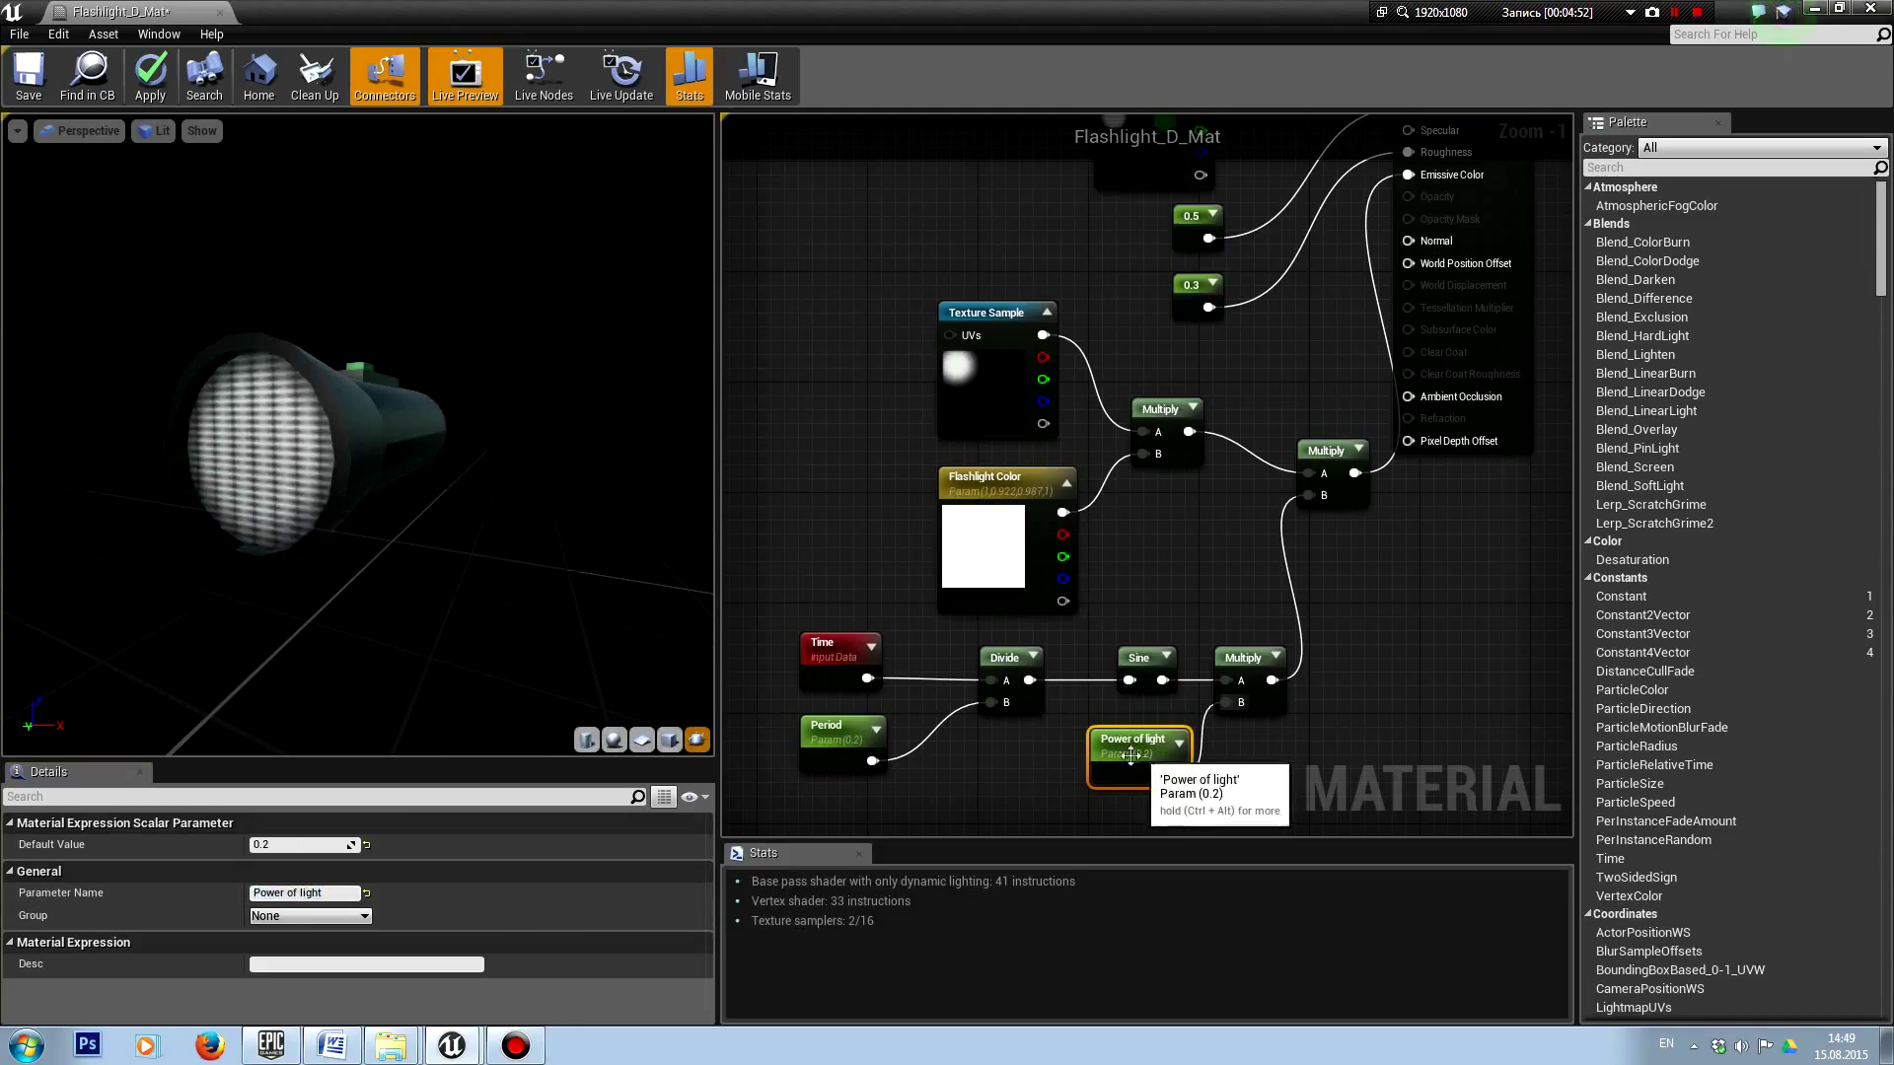
type("1")
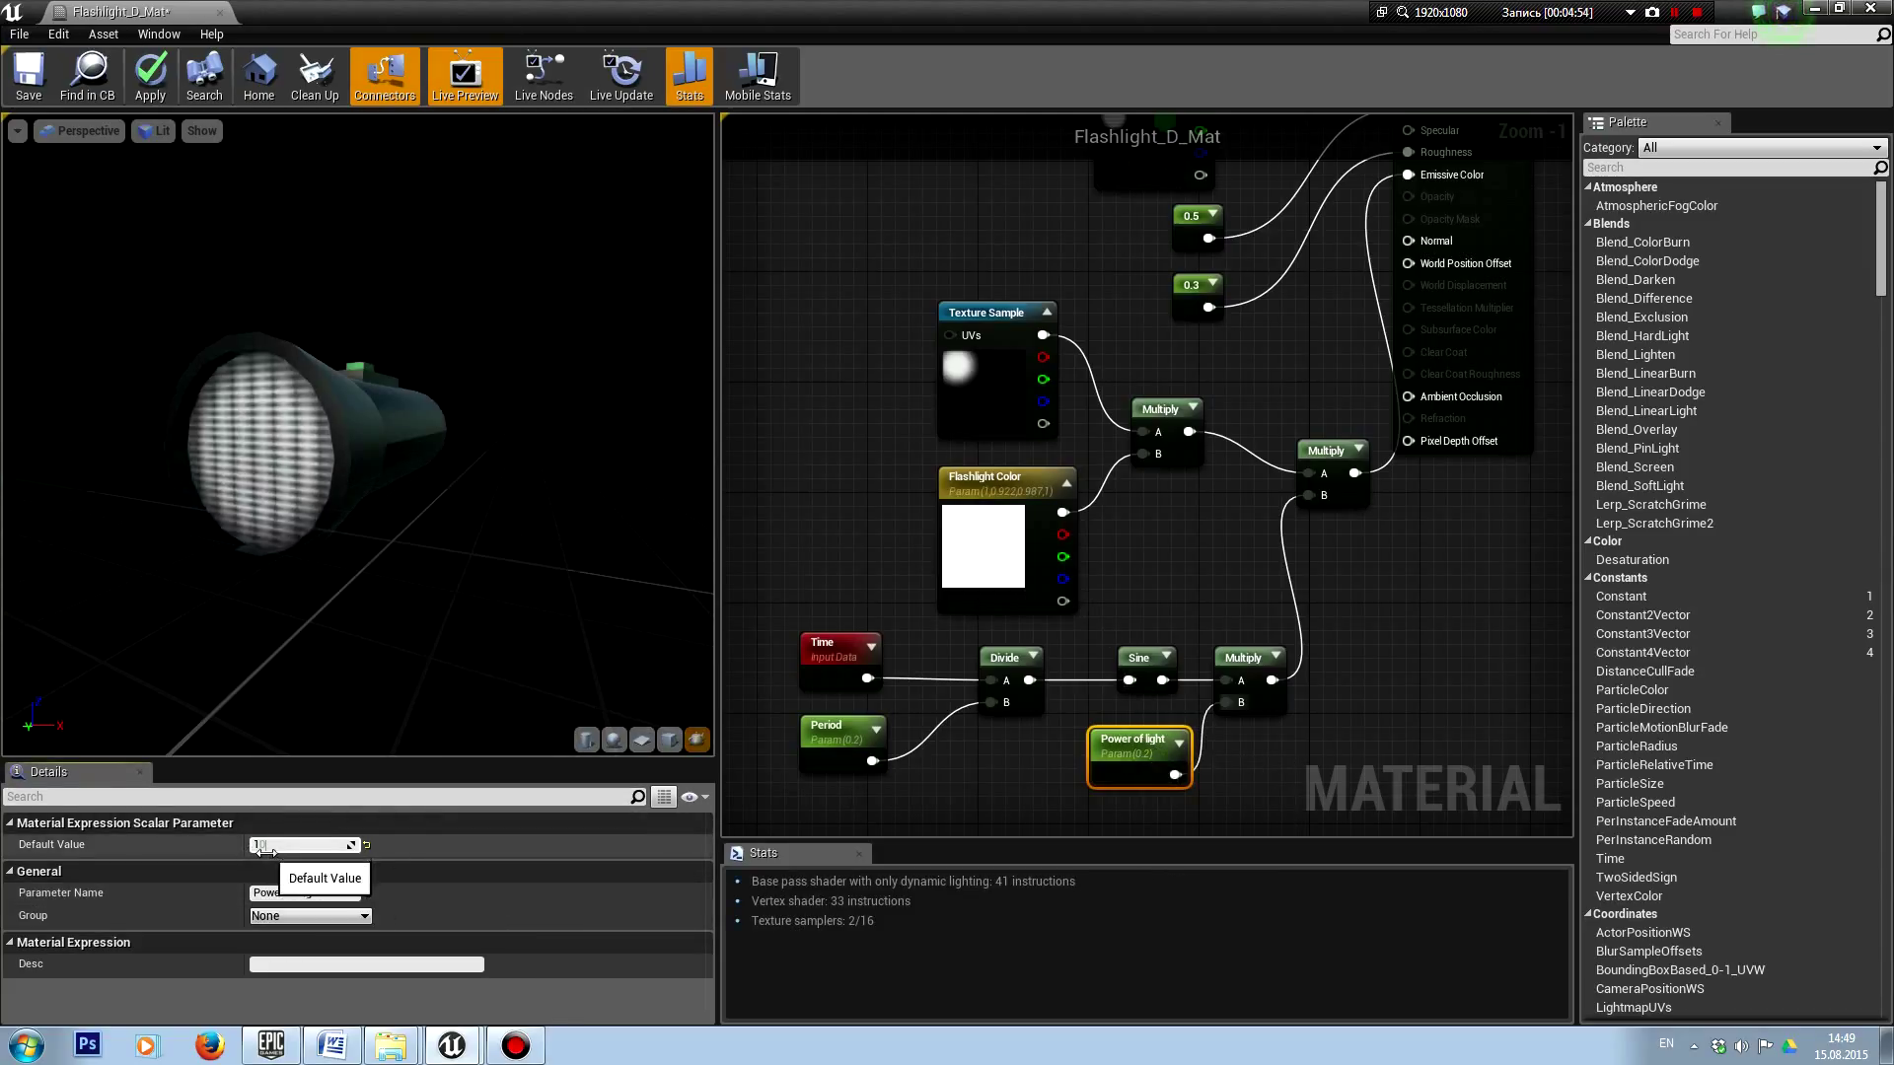
type("00")
Step: Set the Power of light default value to 10 and view the pulsing lens
key("Return")
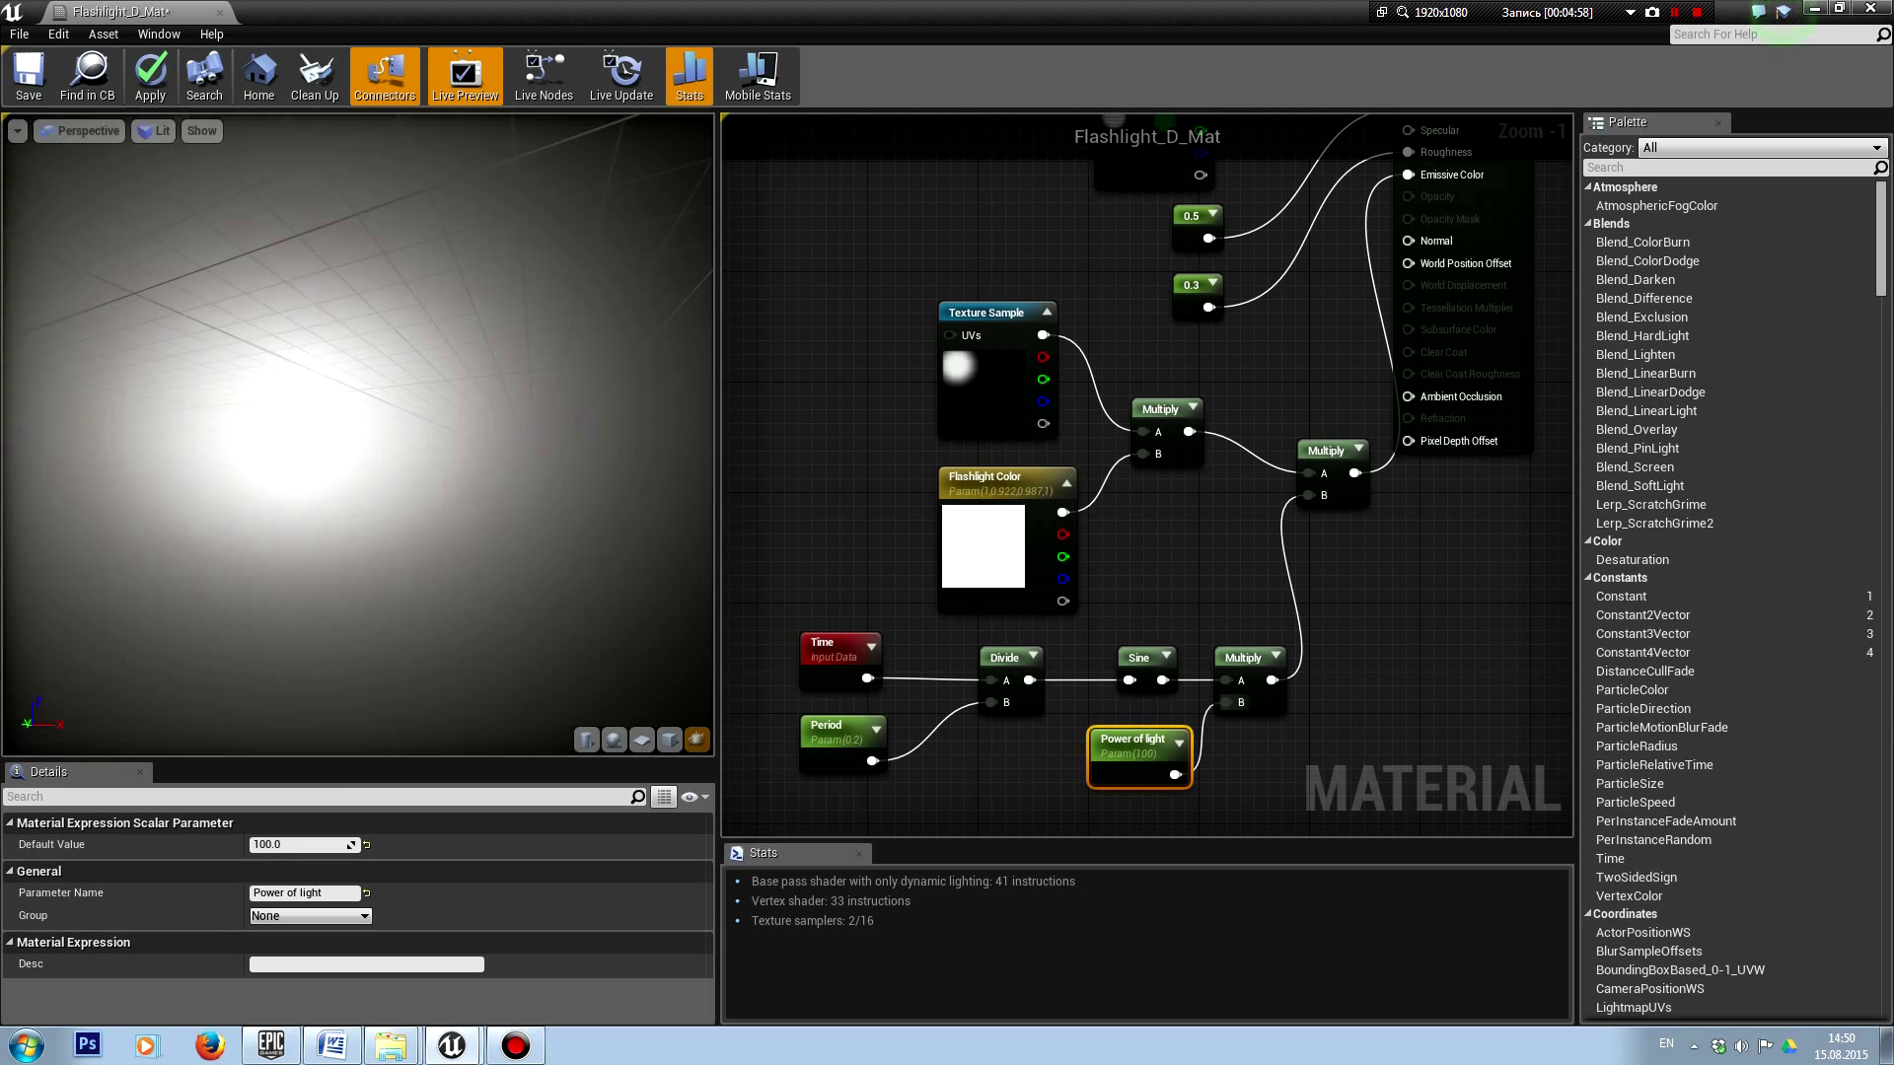
left_click(295, 841)
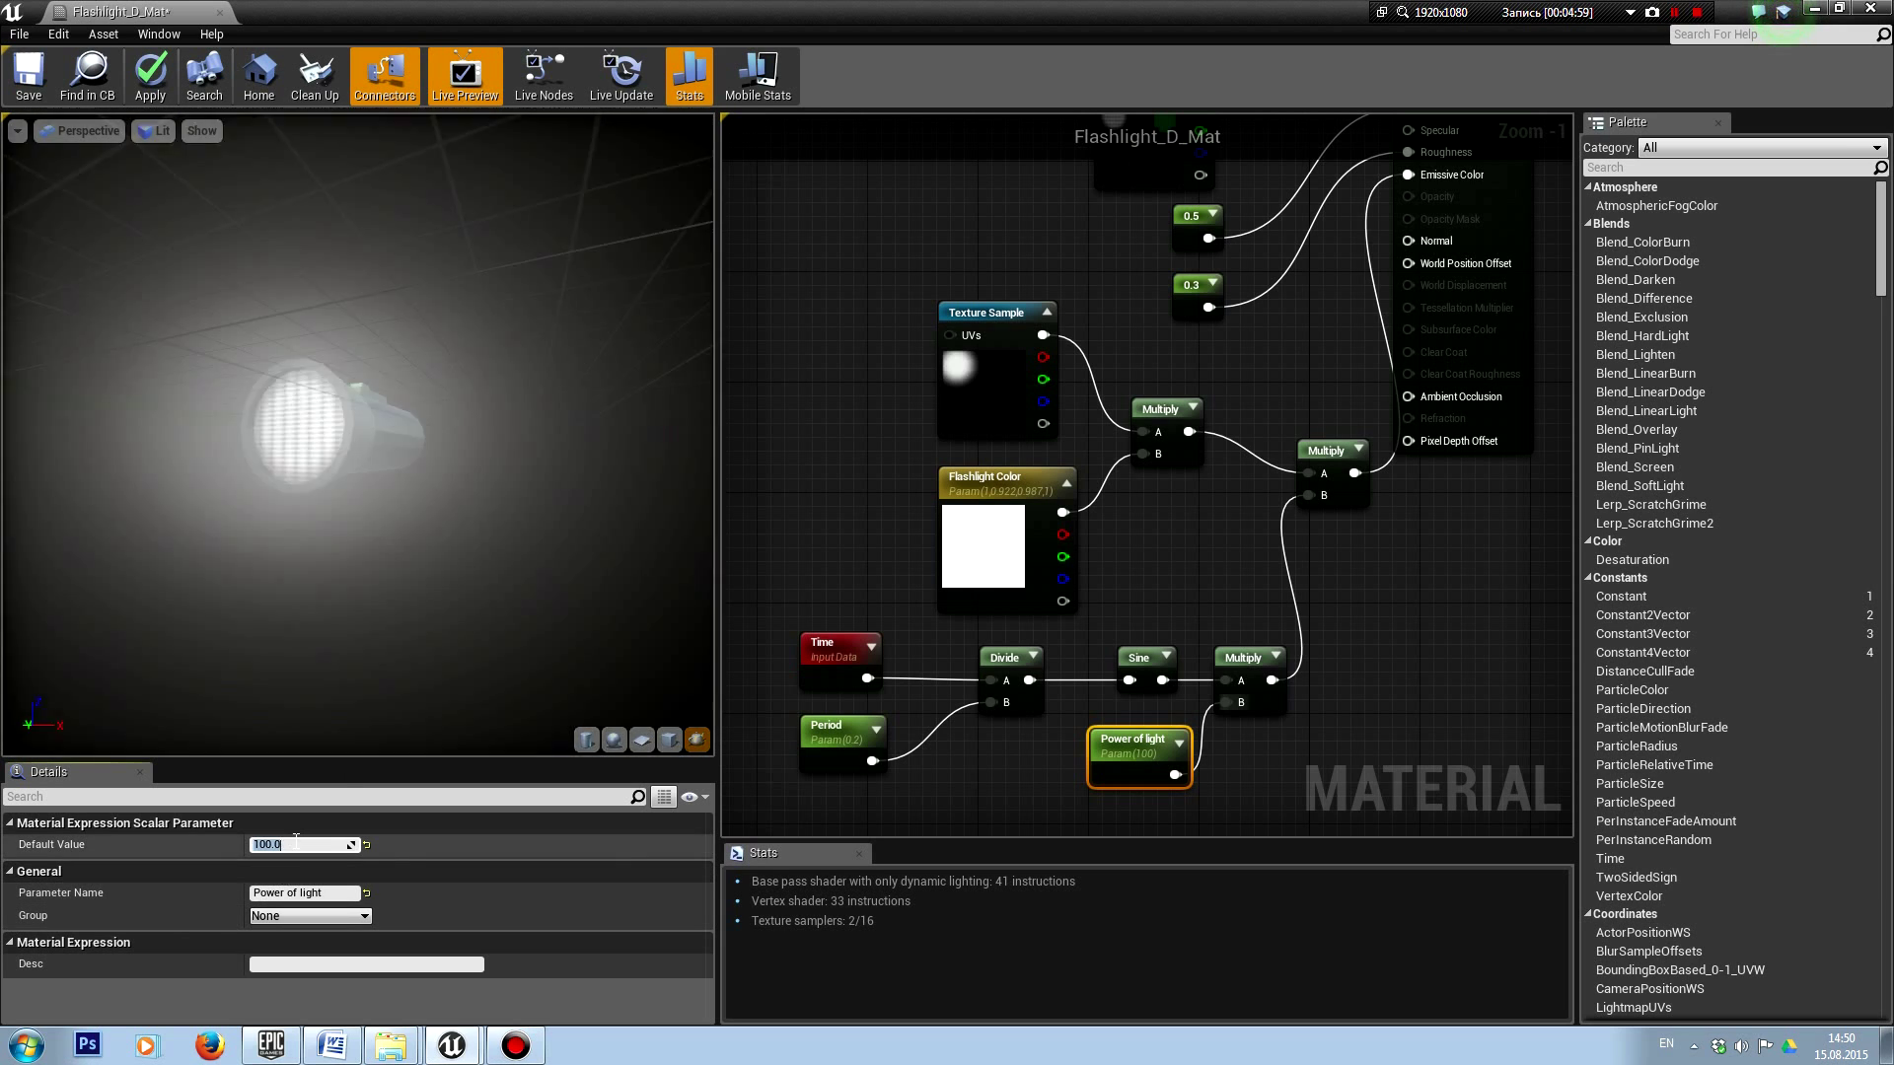
type("10")
key("Return")
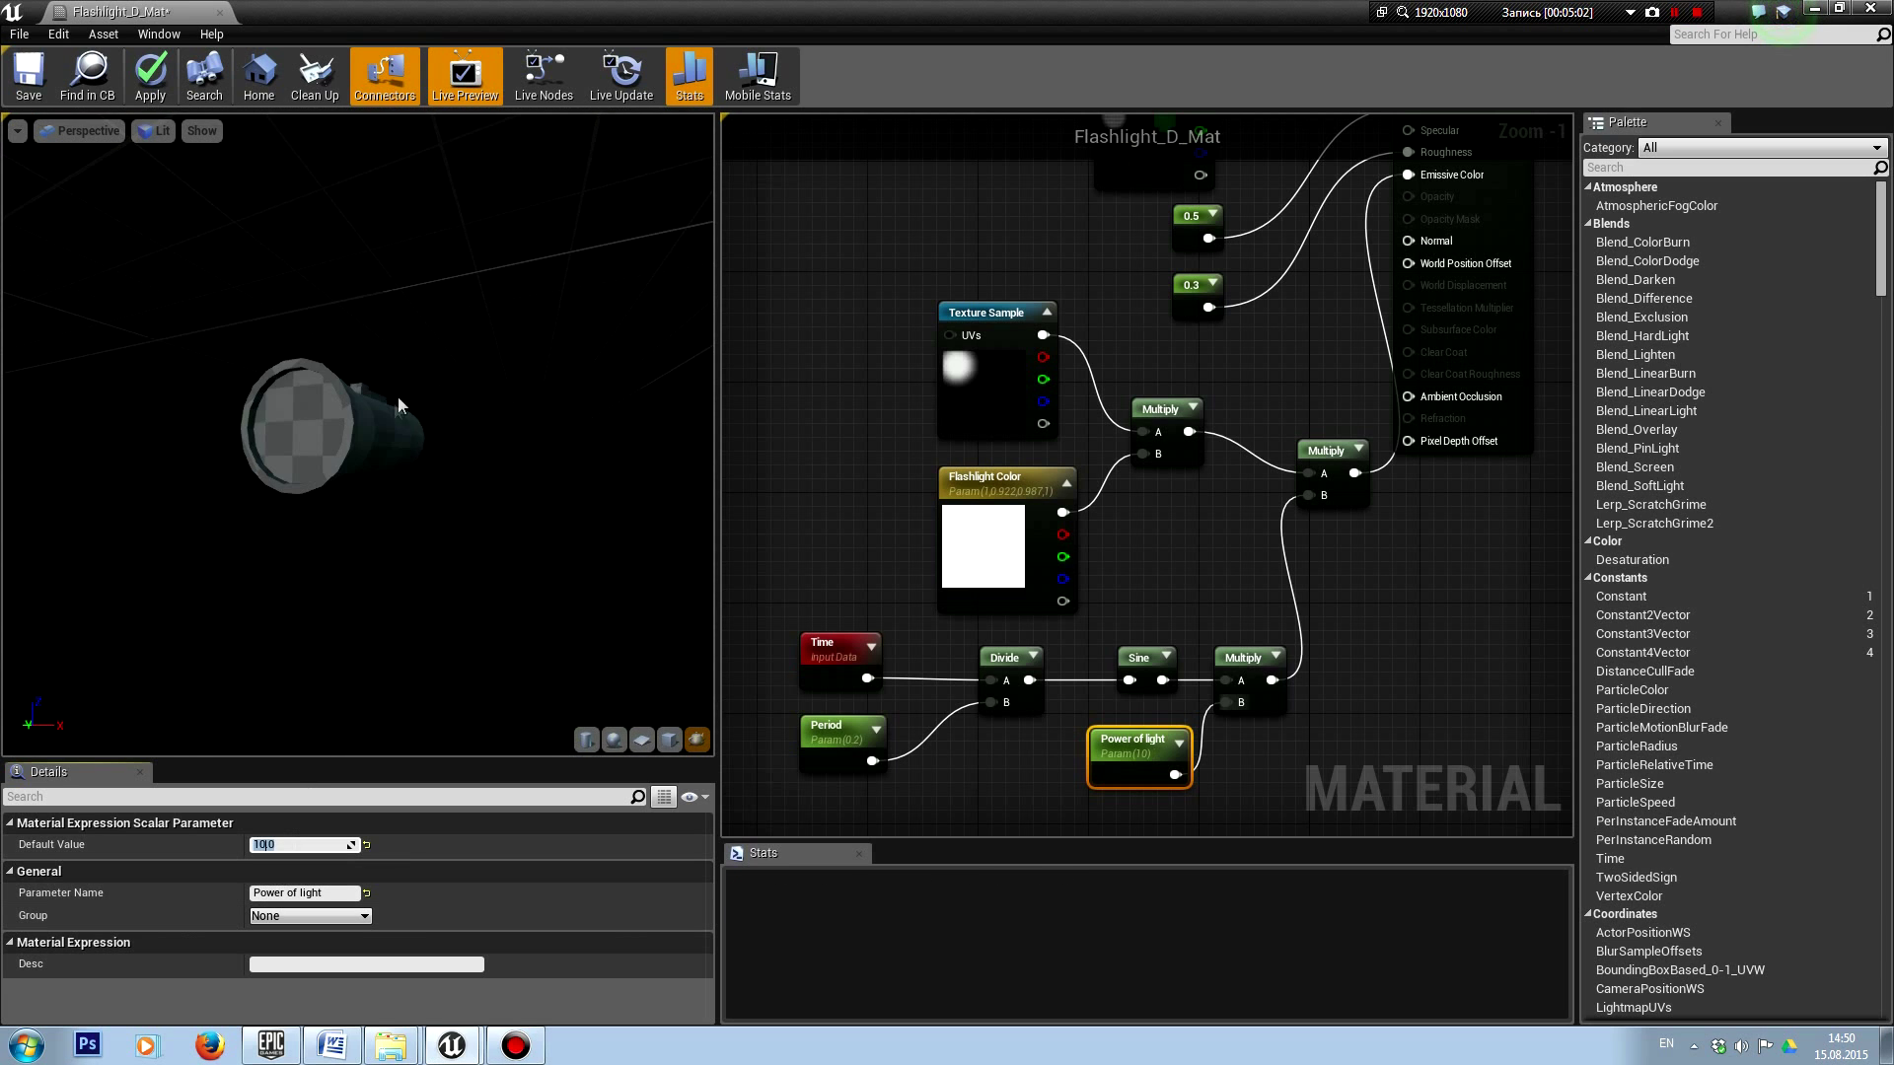
left_click_drag(398, 402, 340, 414)
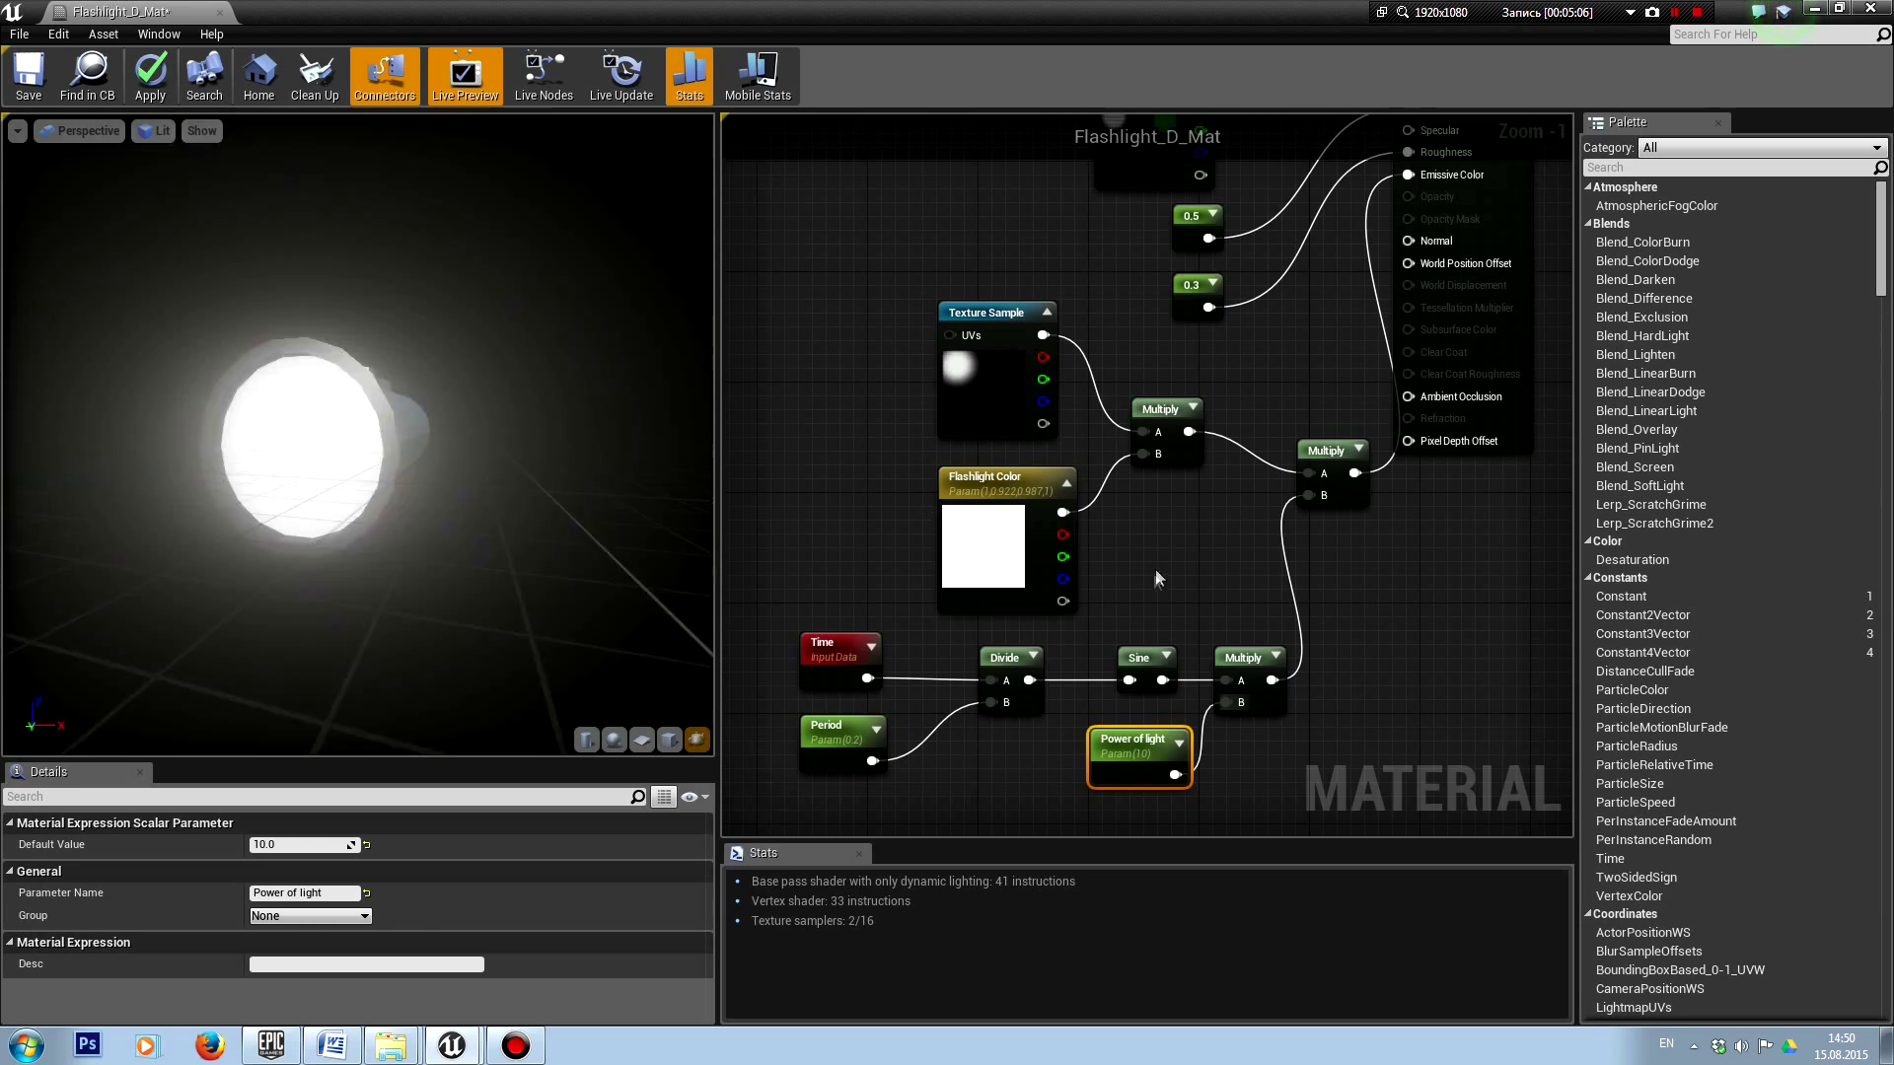
scroll(1158, 578, "down", 1)
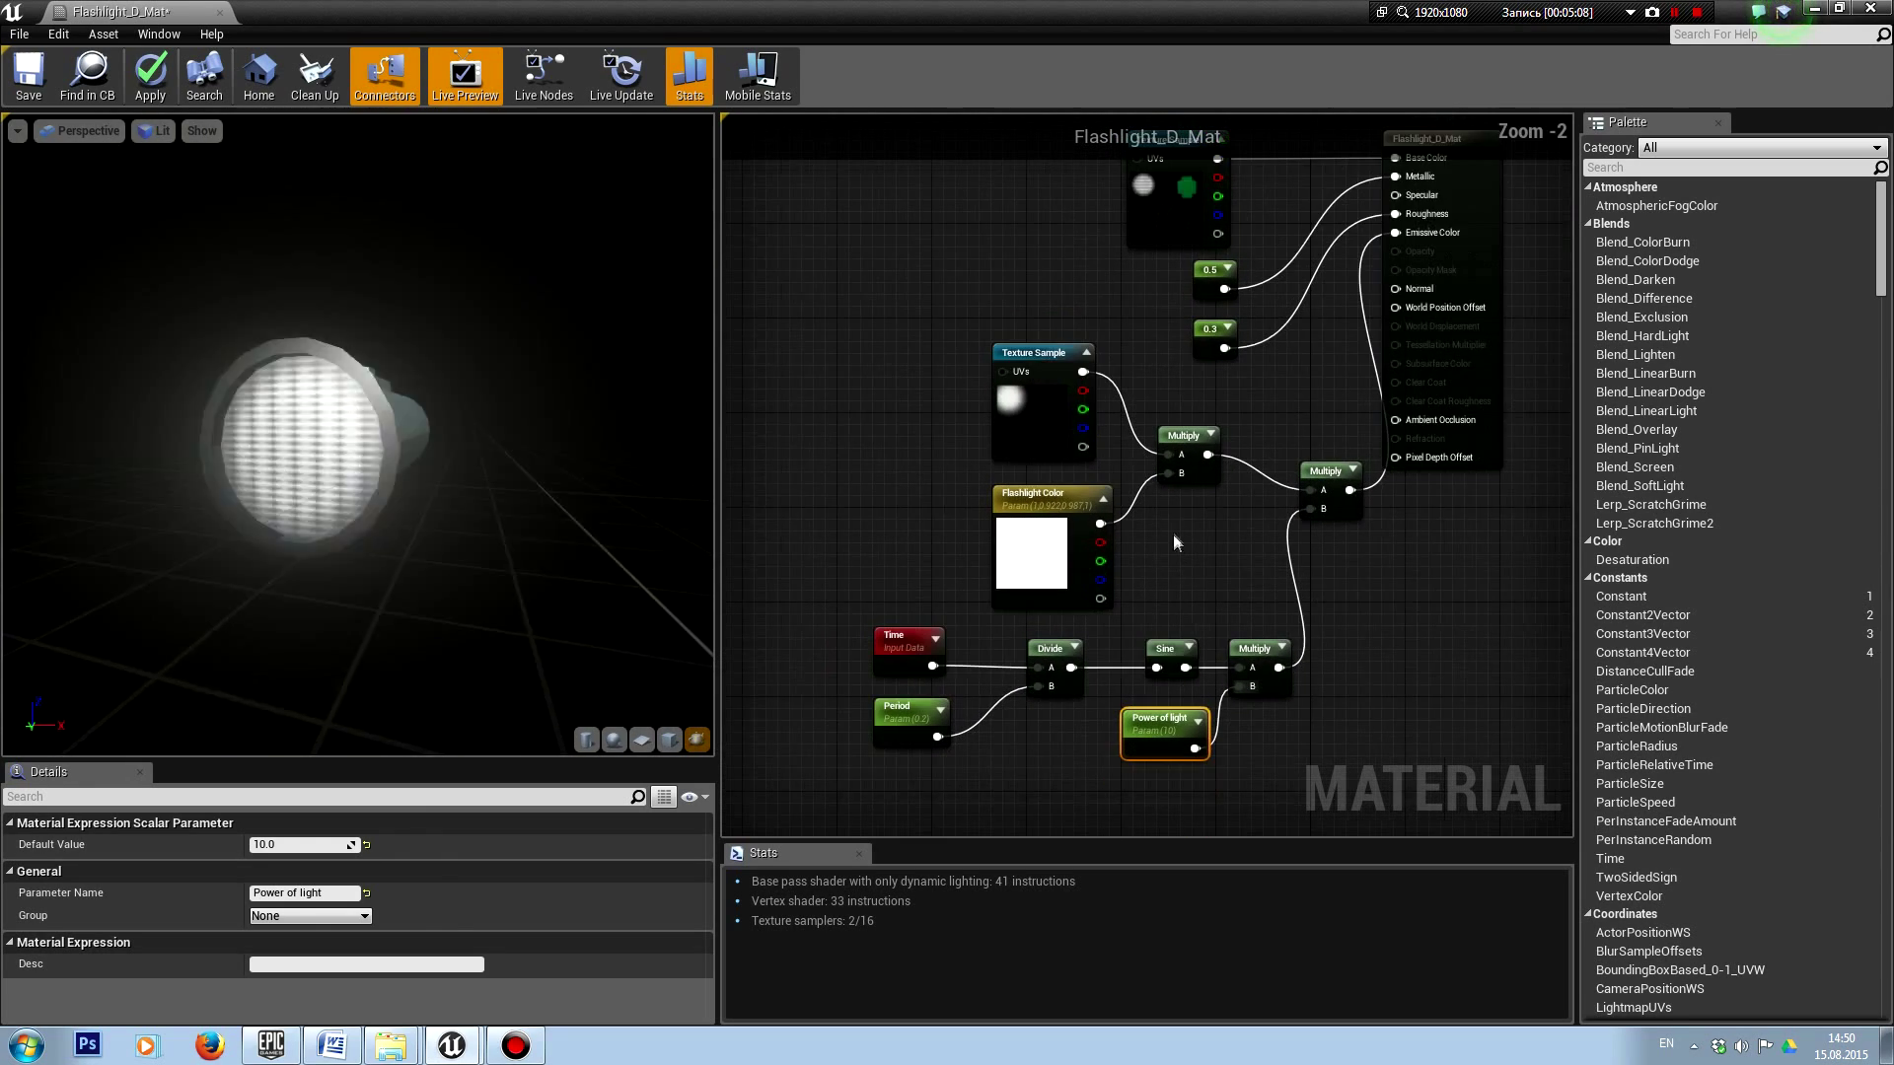
right_click_drag(1174, 542, 1150, 551)
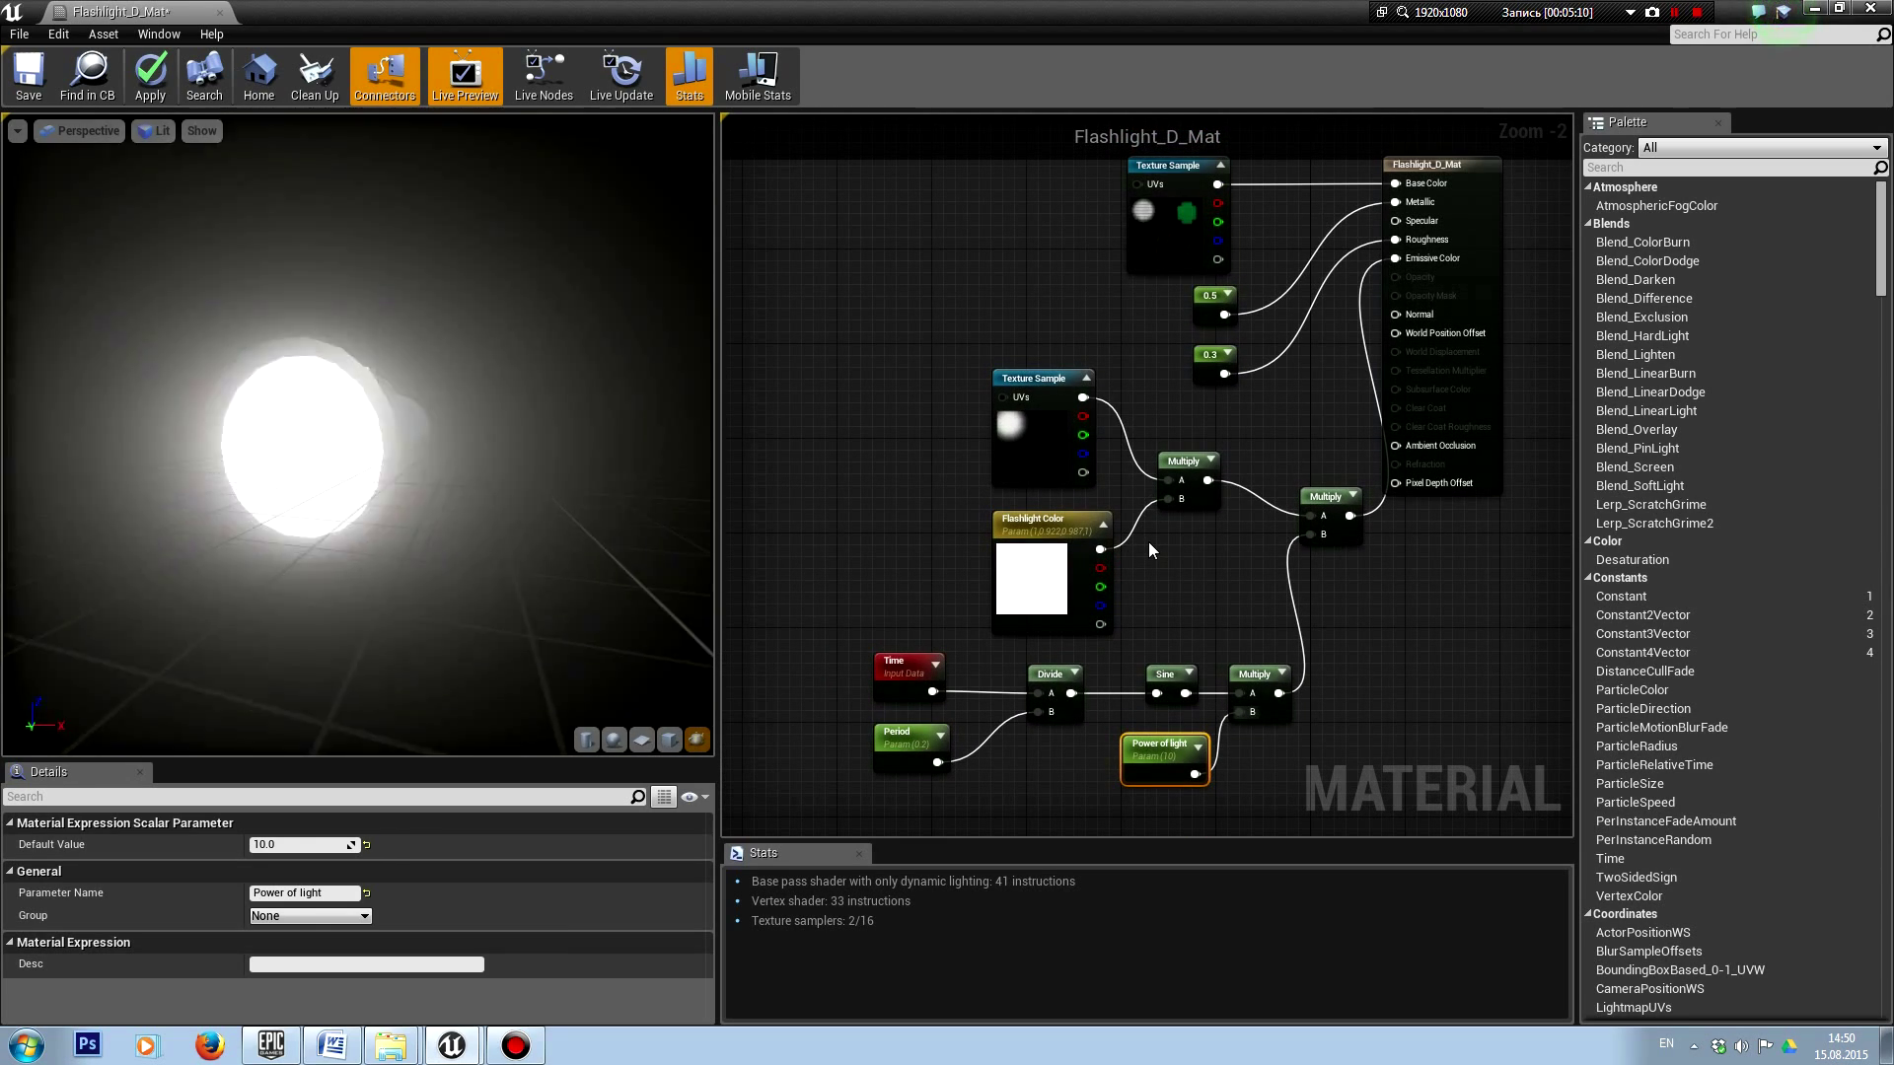
Step: Save Flashlight_D_Mat and return to the level editor's Flashlight folder
left_click(39, 88)
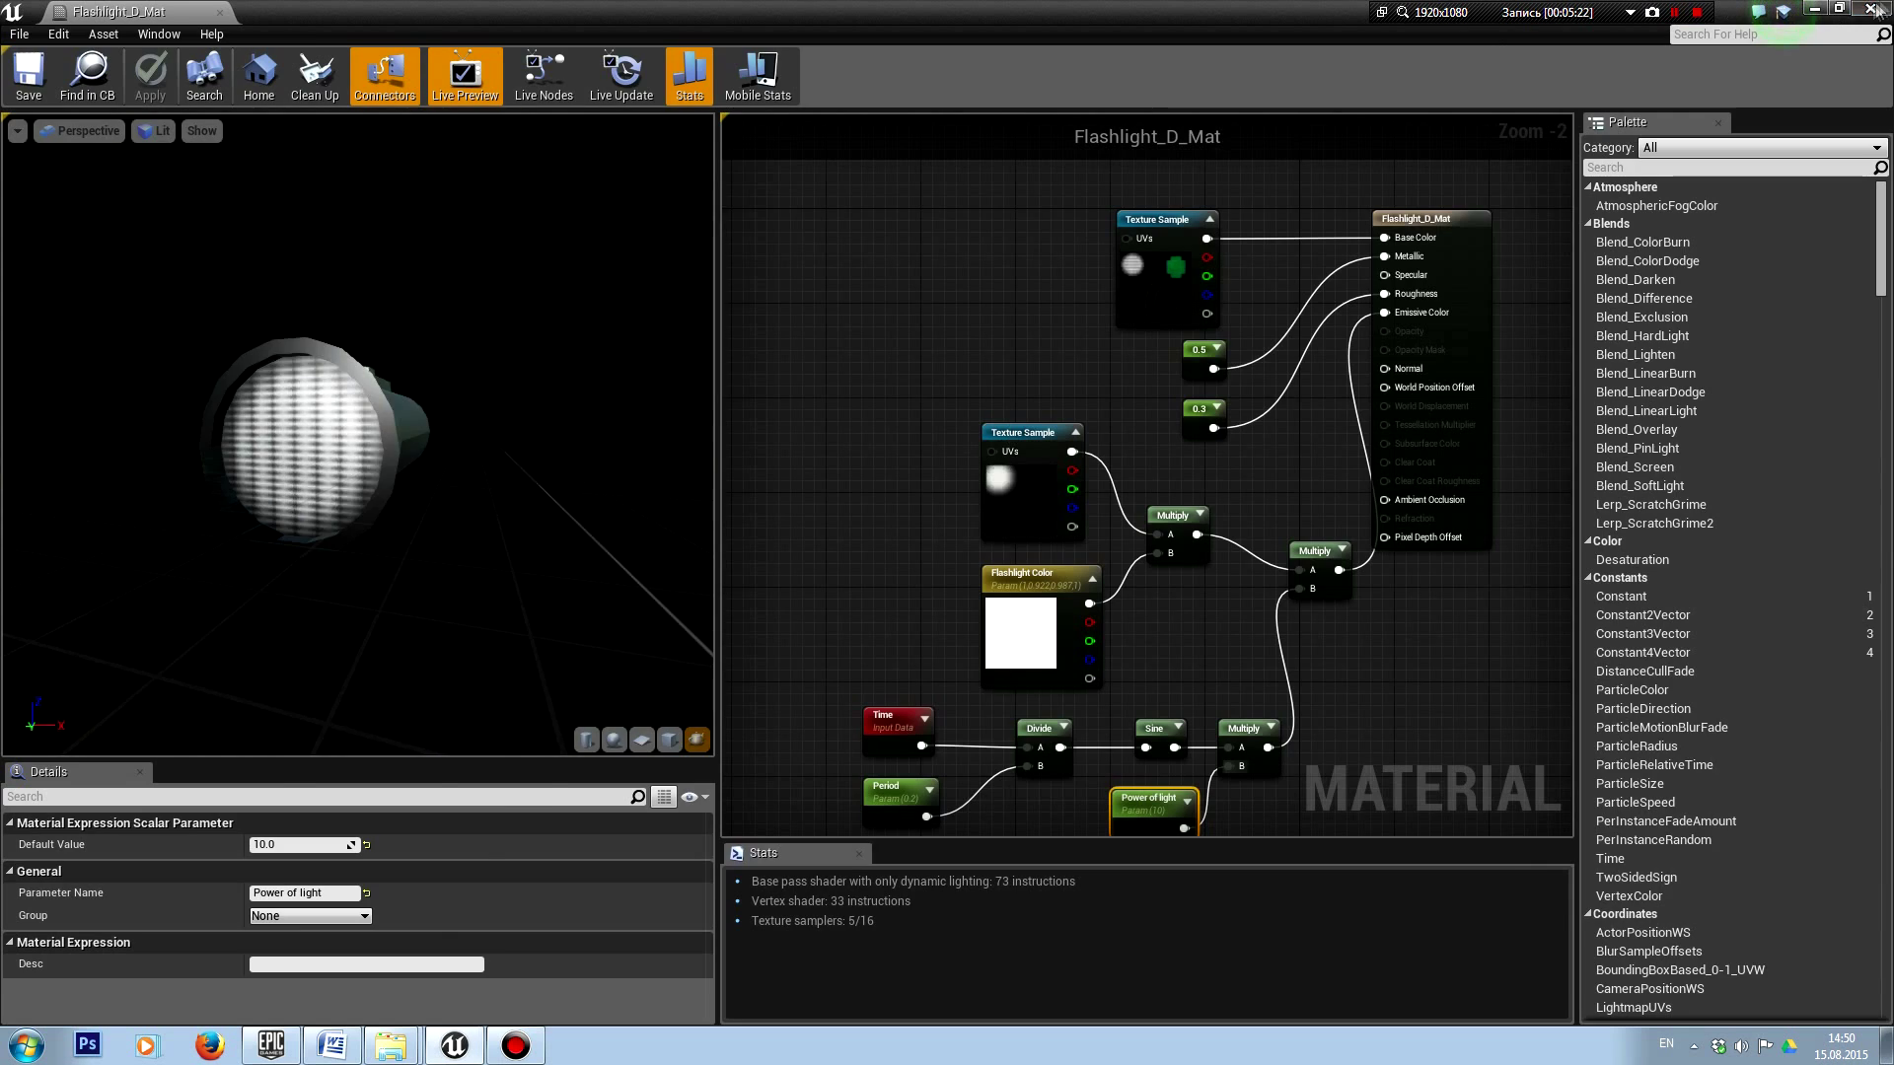
key("alt+Tab")
right_click(463, 810)
Step: Create the material instance Flashlight_D_Mat_Inst from Flashlight_D_Mat and open it
right_click(393, 813)
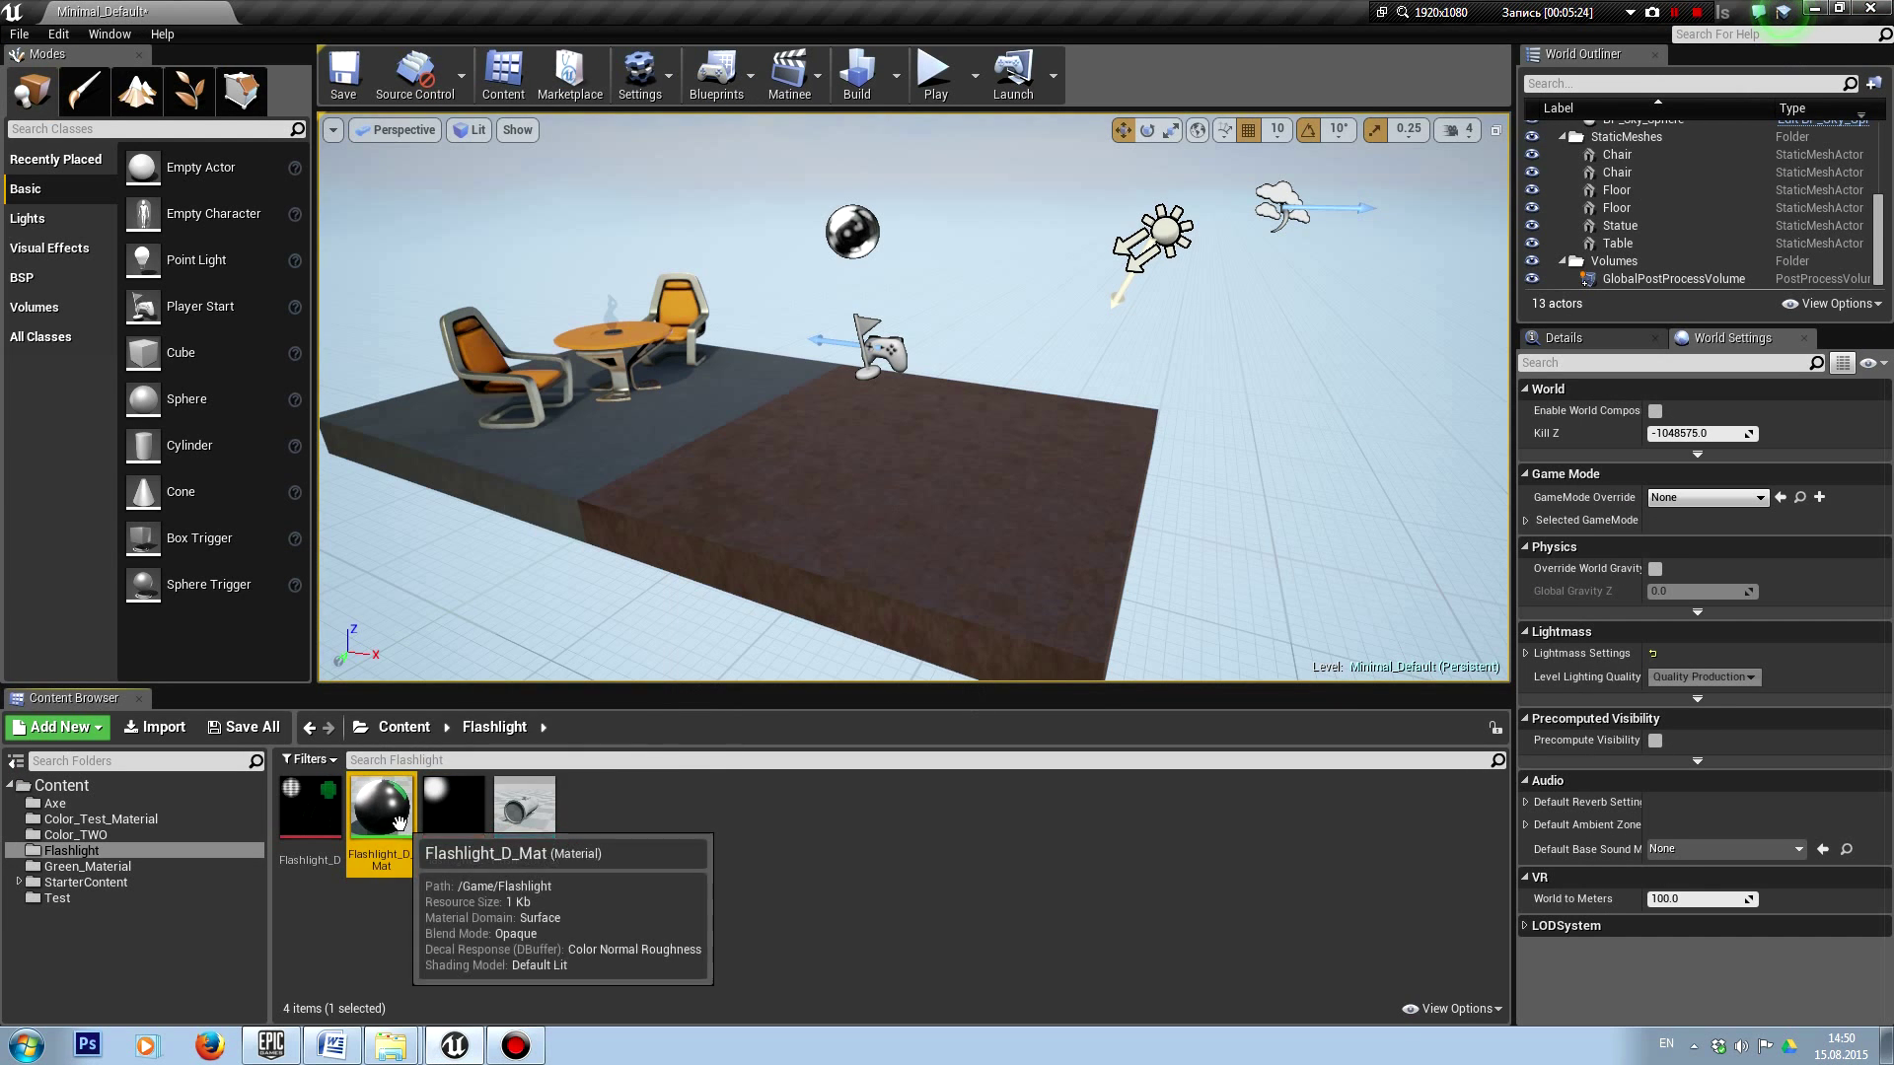
left_click(548, 412)
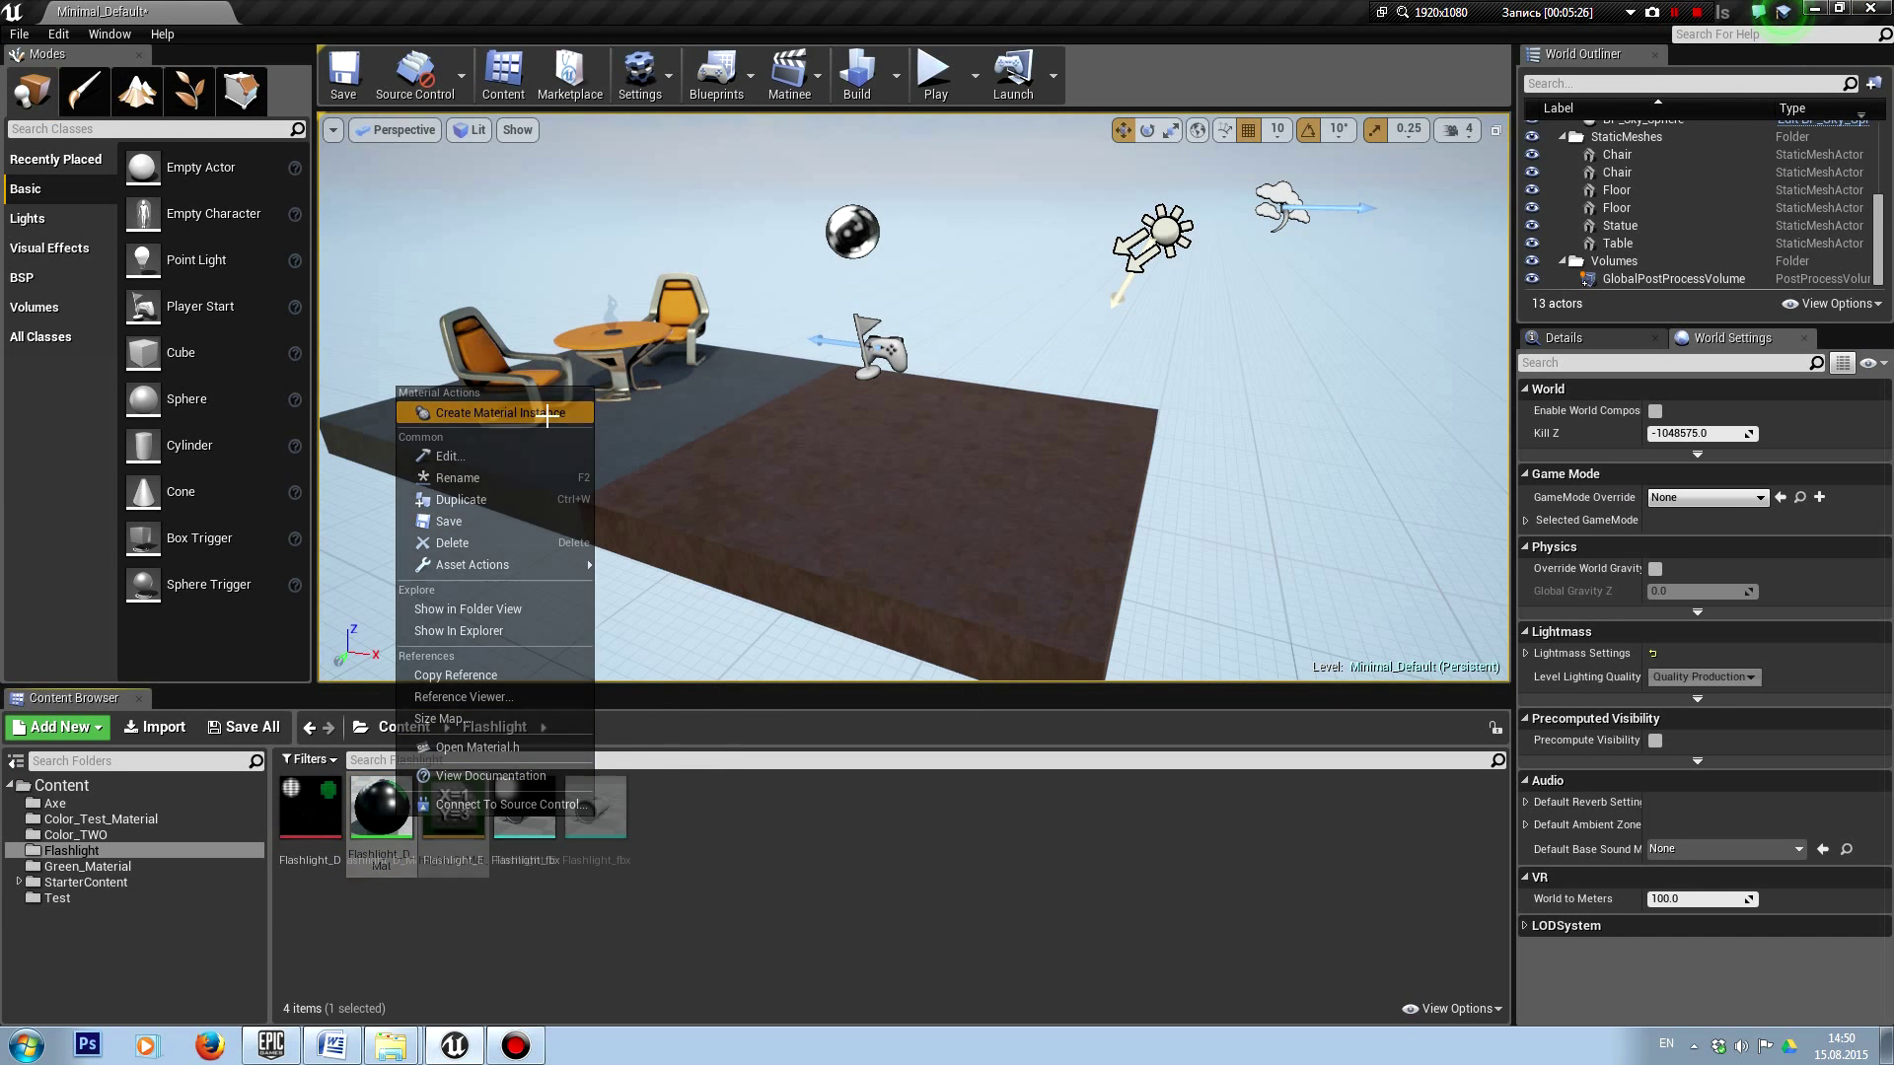
double_click(454, 808)
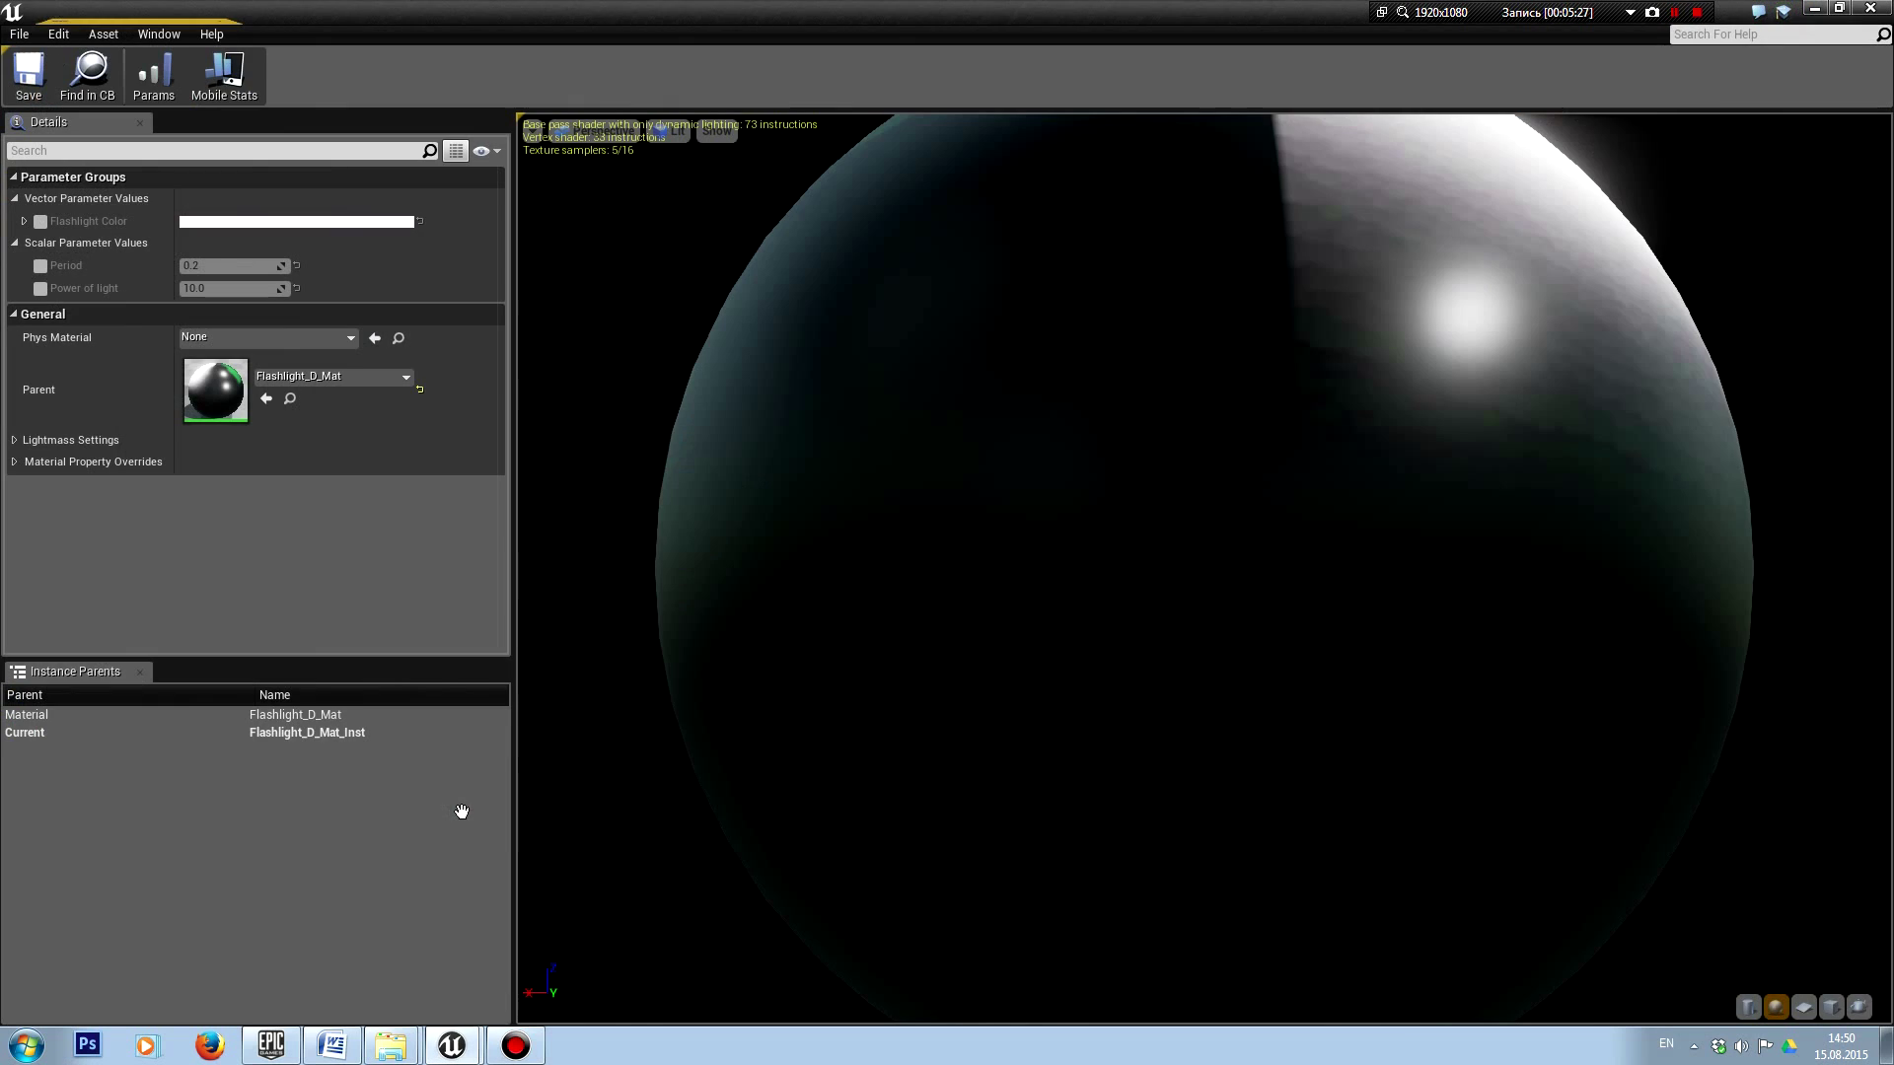
scroll(1204, 567, "down", 5)
scroll(1205, 567, "up", 1)
Step: Preview the instance on the Flashlight_fbx mesh
left_click(1877, 1007)
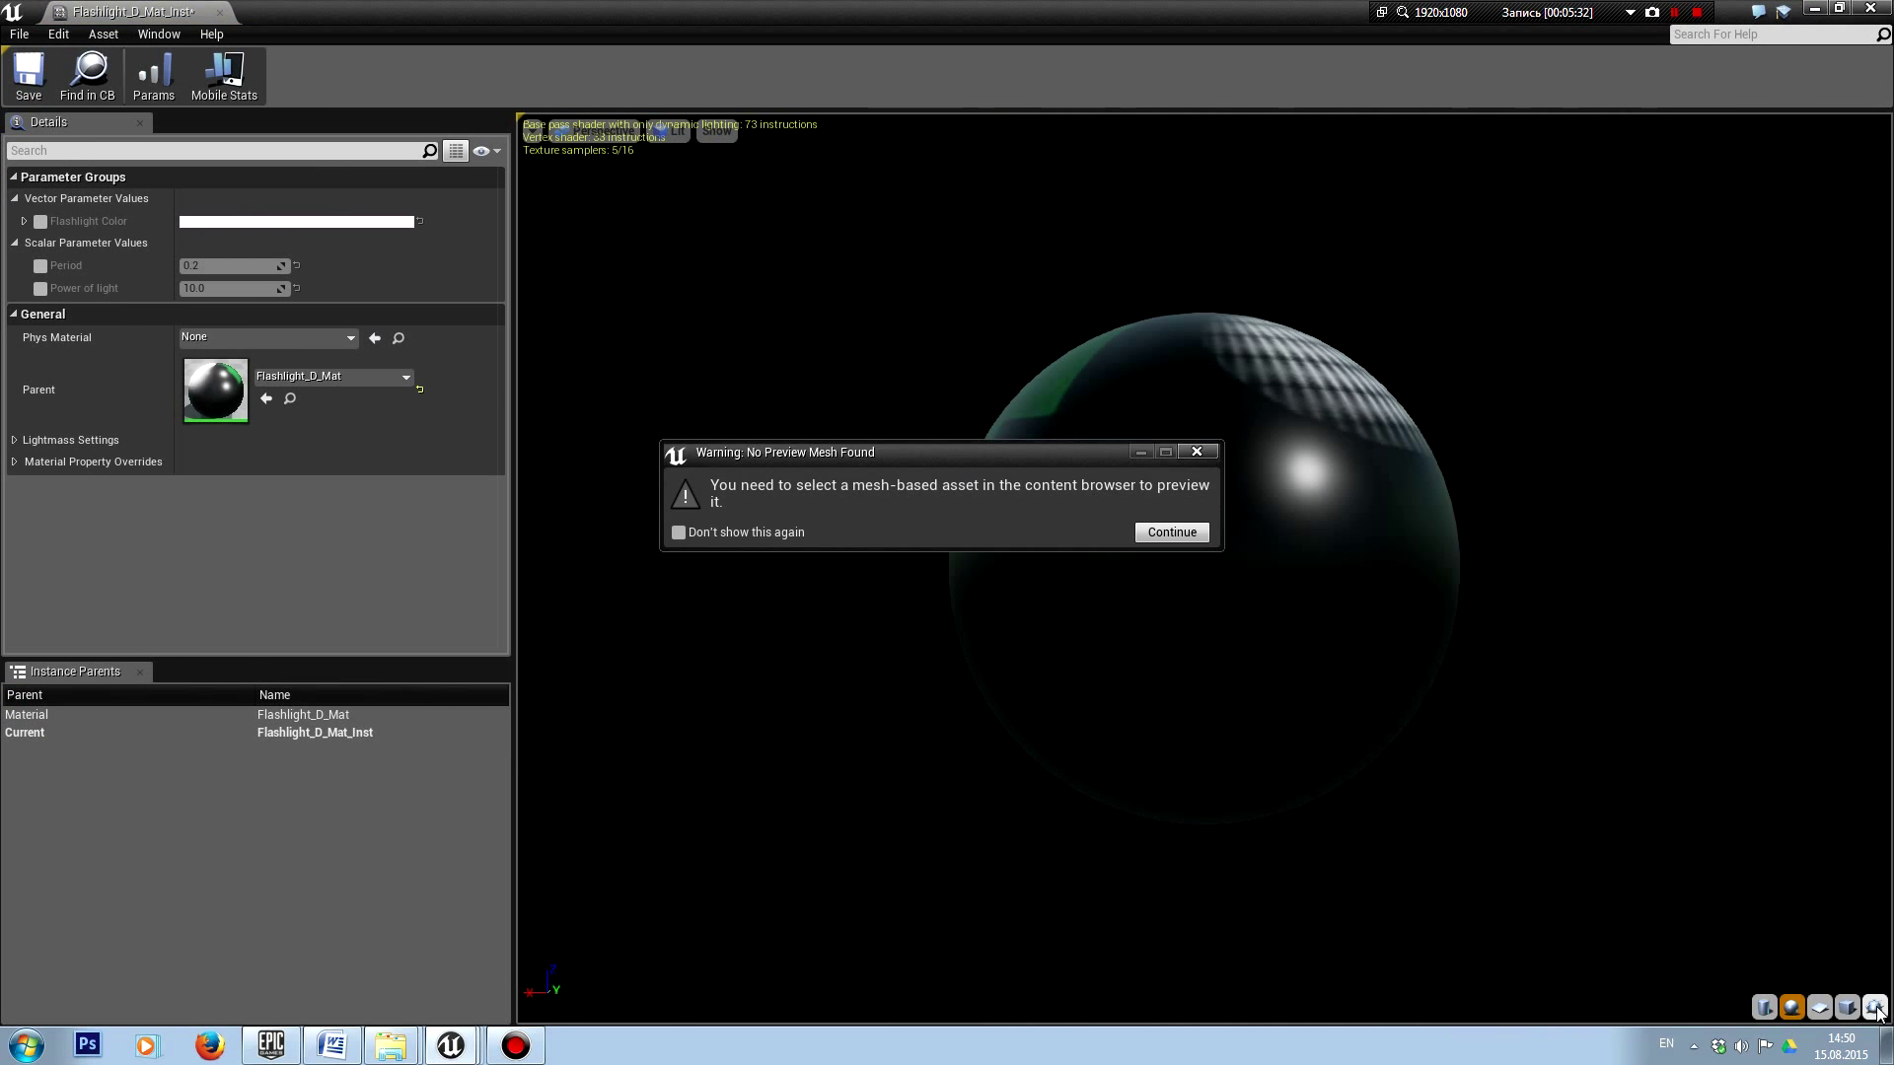
left_click(1173, 531)
key("super+Down")
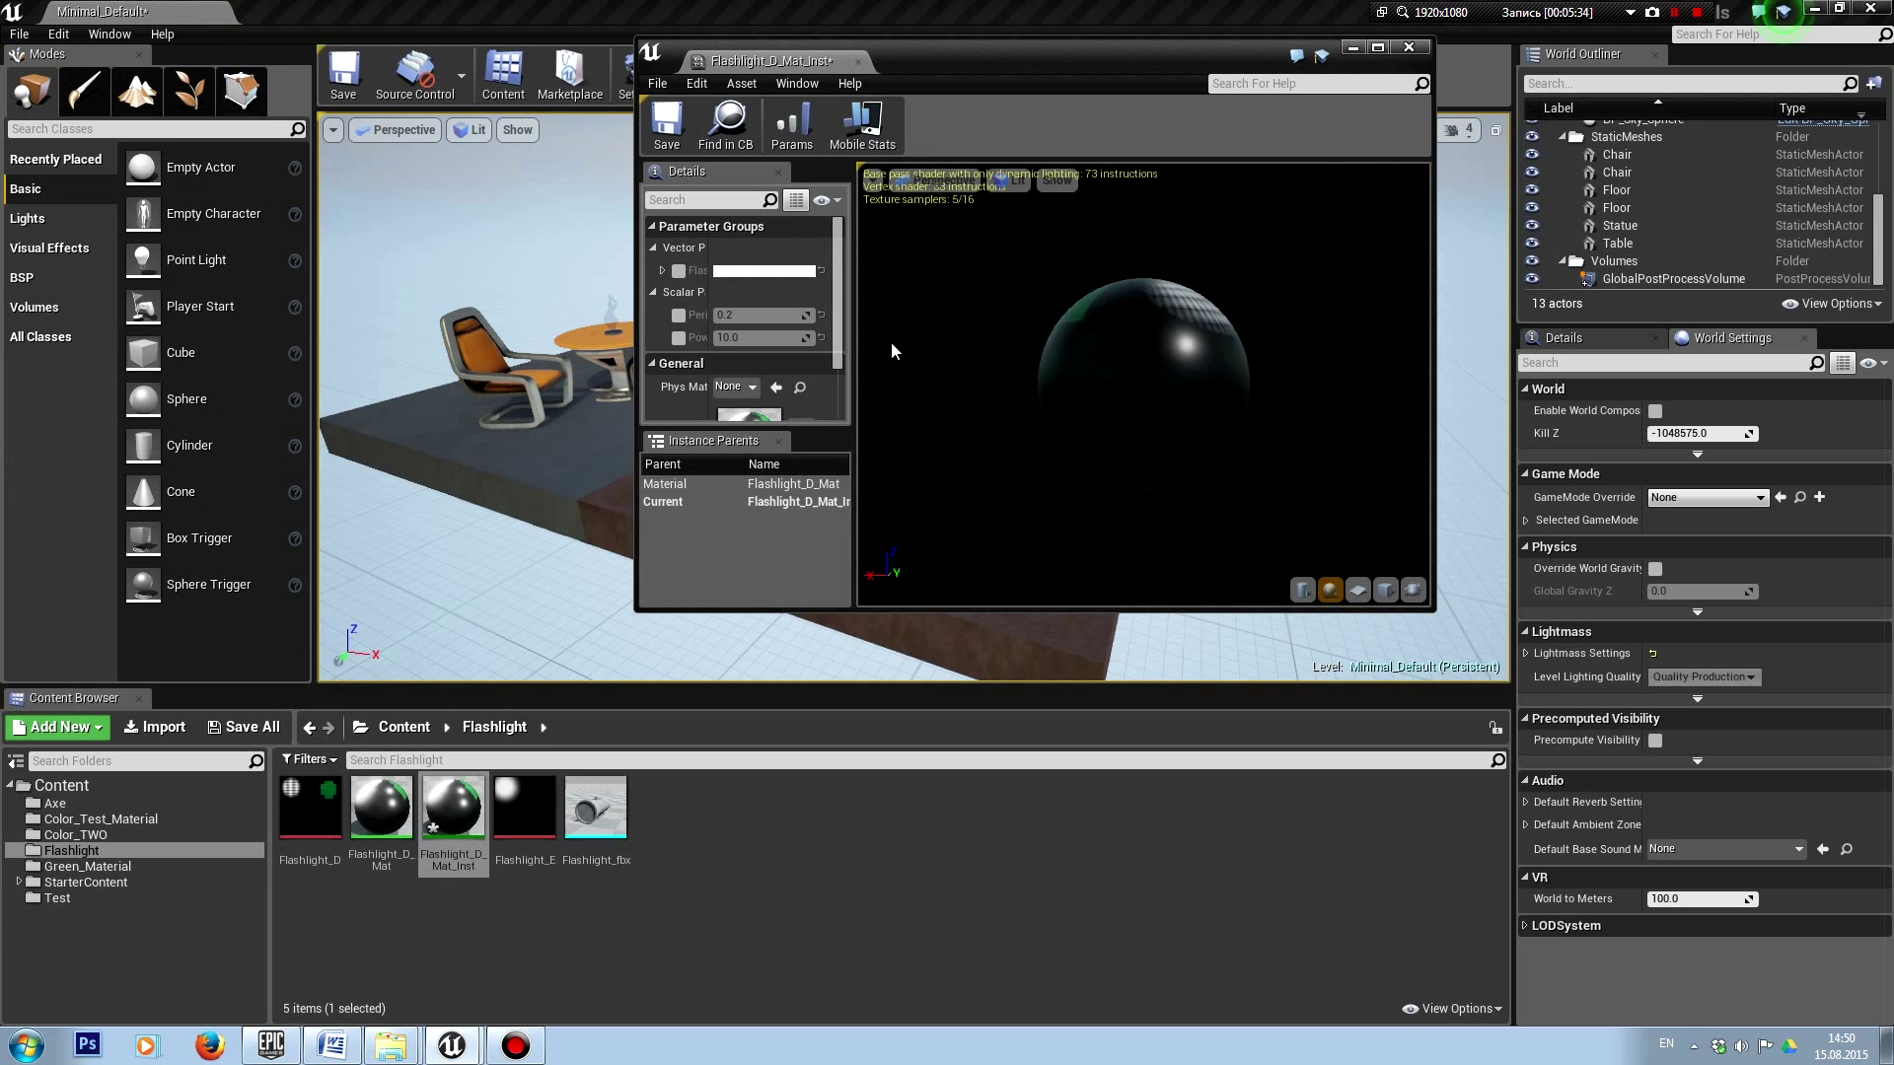
left_click(596, 801)
left_click(1413, 590)
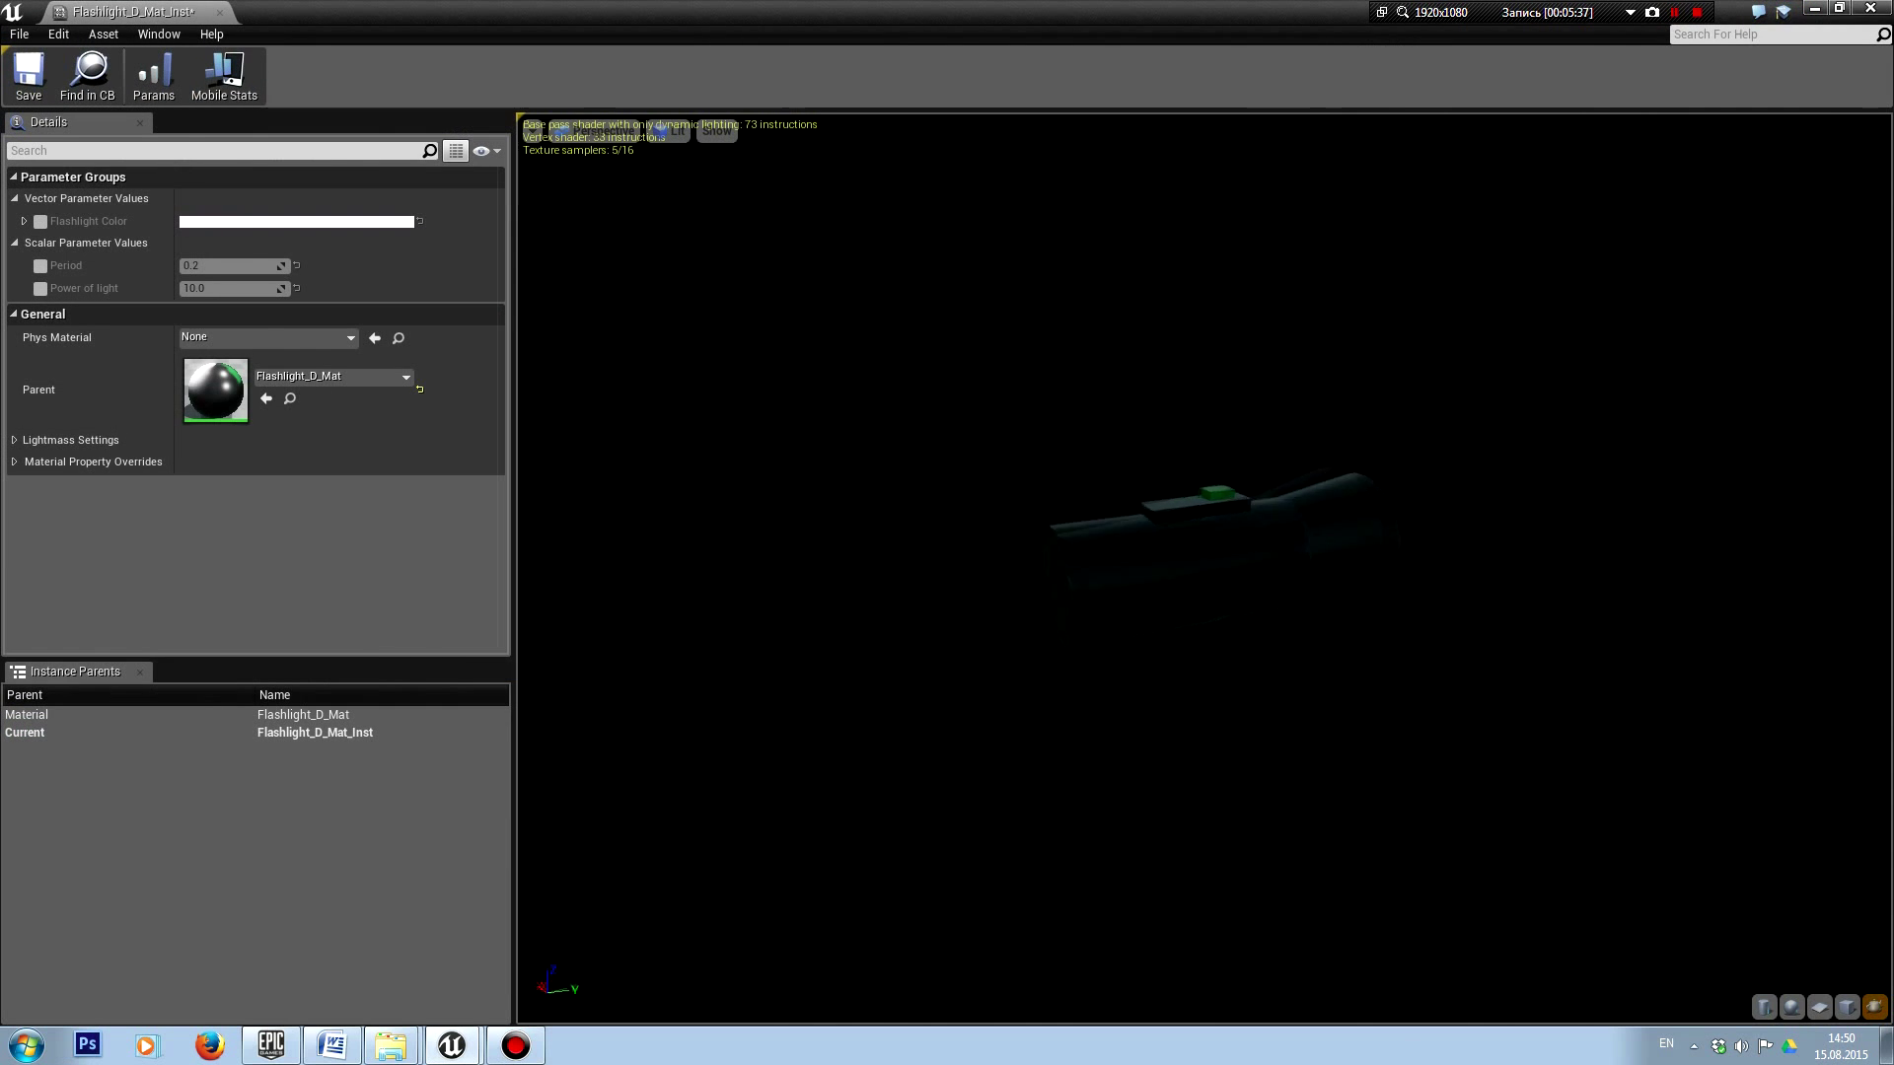
left_click_drag(1213, 592, 1095, 607)
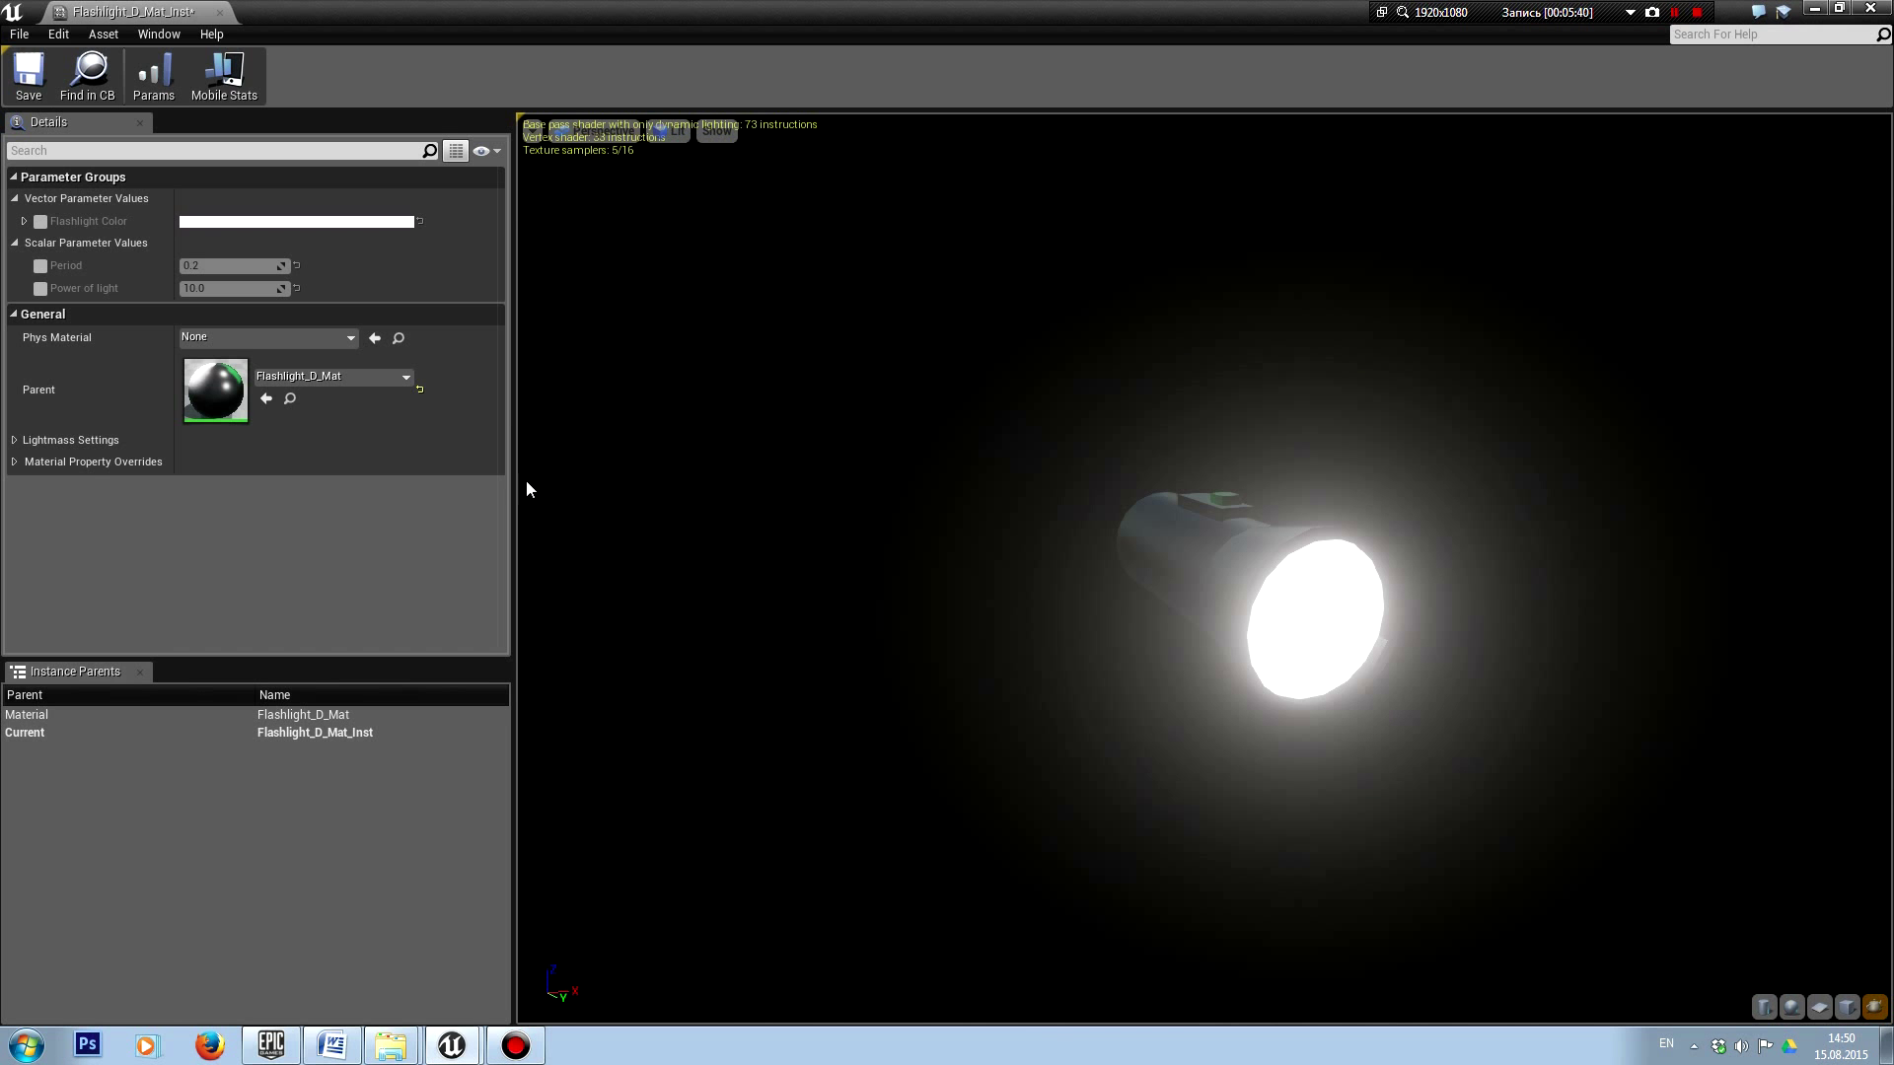
Step: Override Period to 1.0 in the instance and save it
left_click(42, 264)
left_click(192, 268)
type("1")
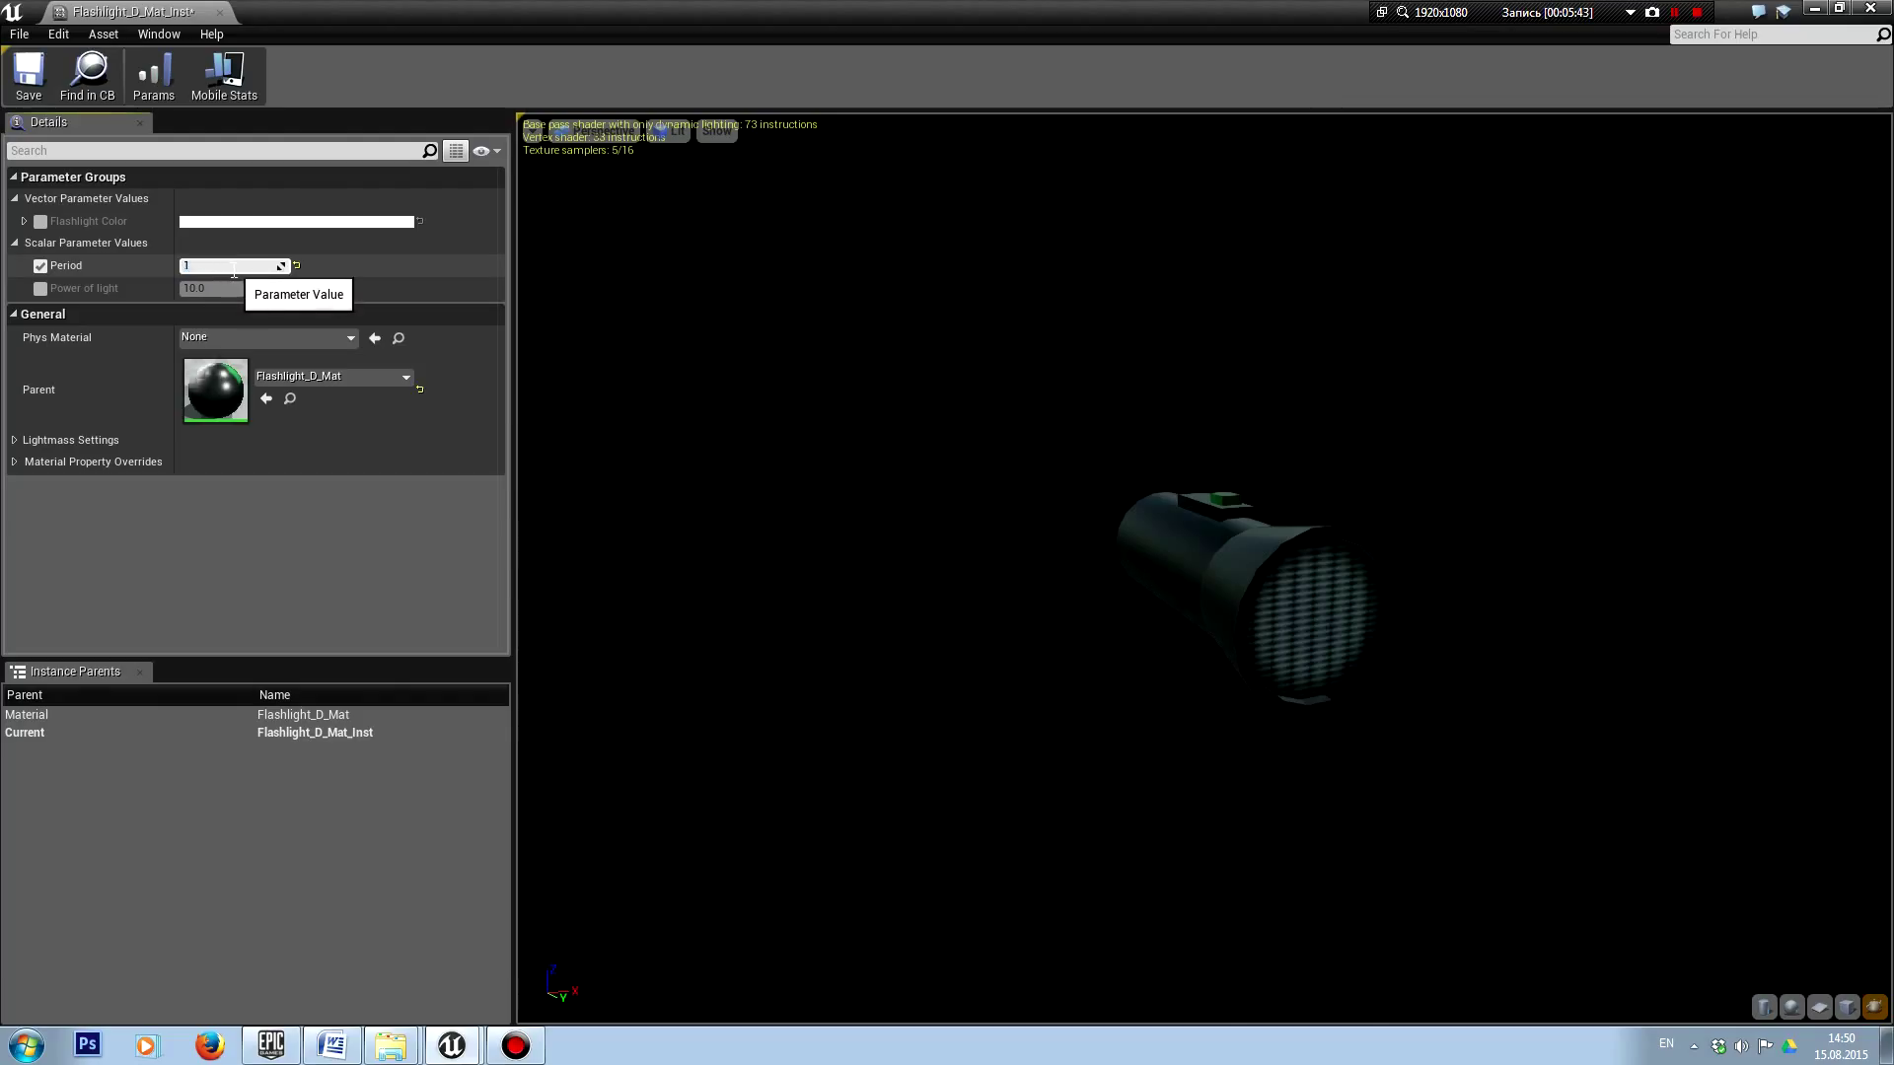
left_click(233, 269)
key("Return")
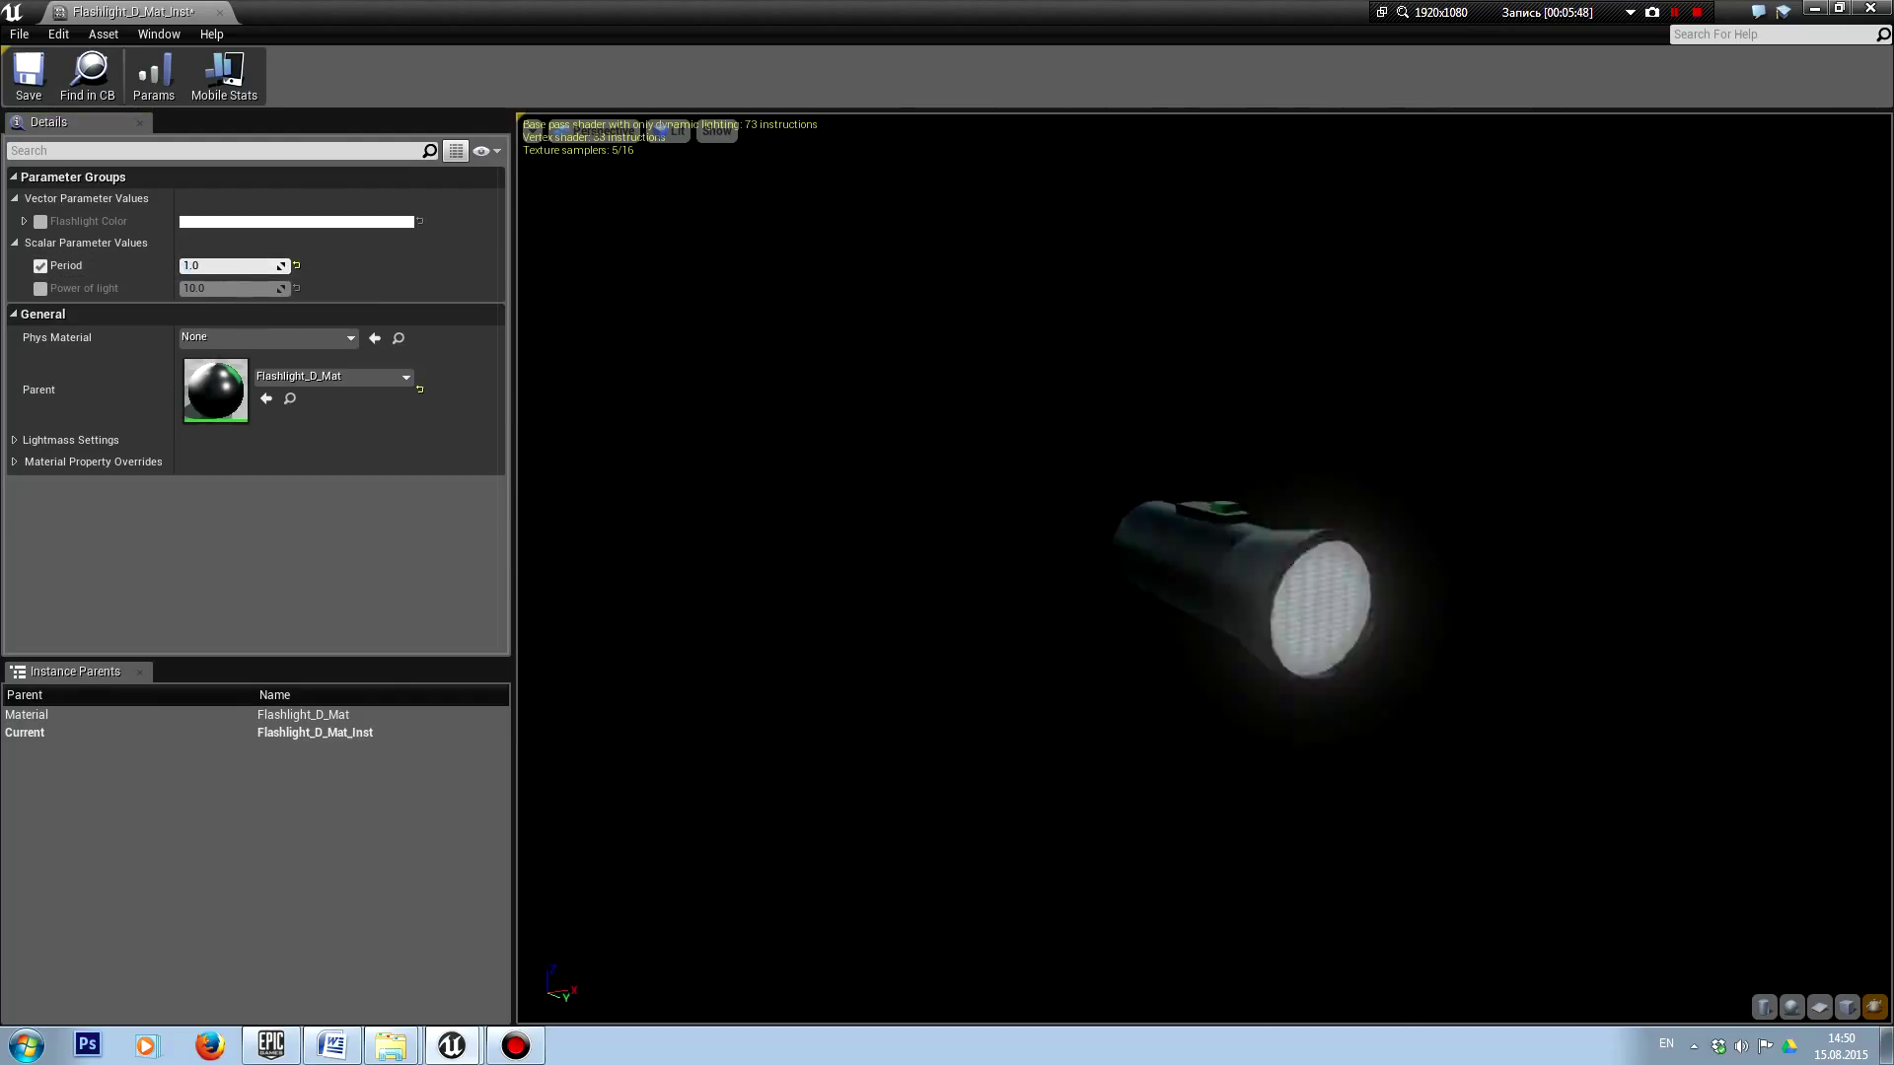
left_click(45, 87)
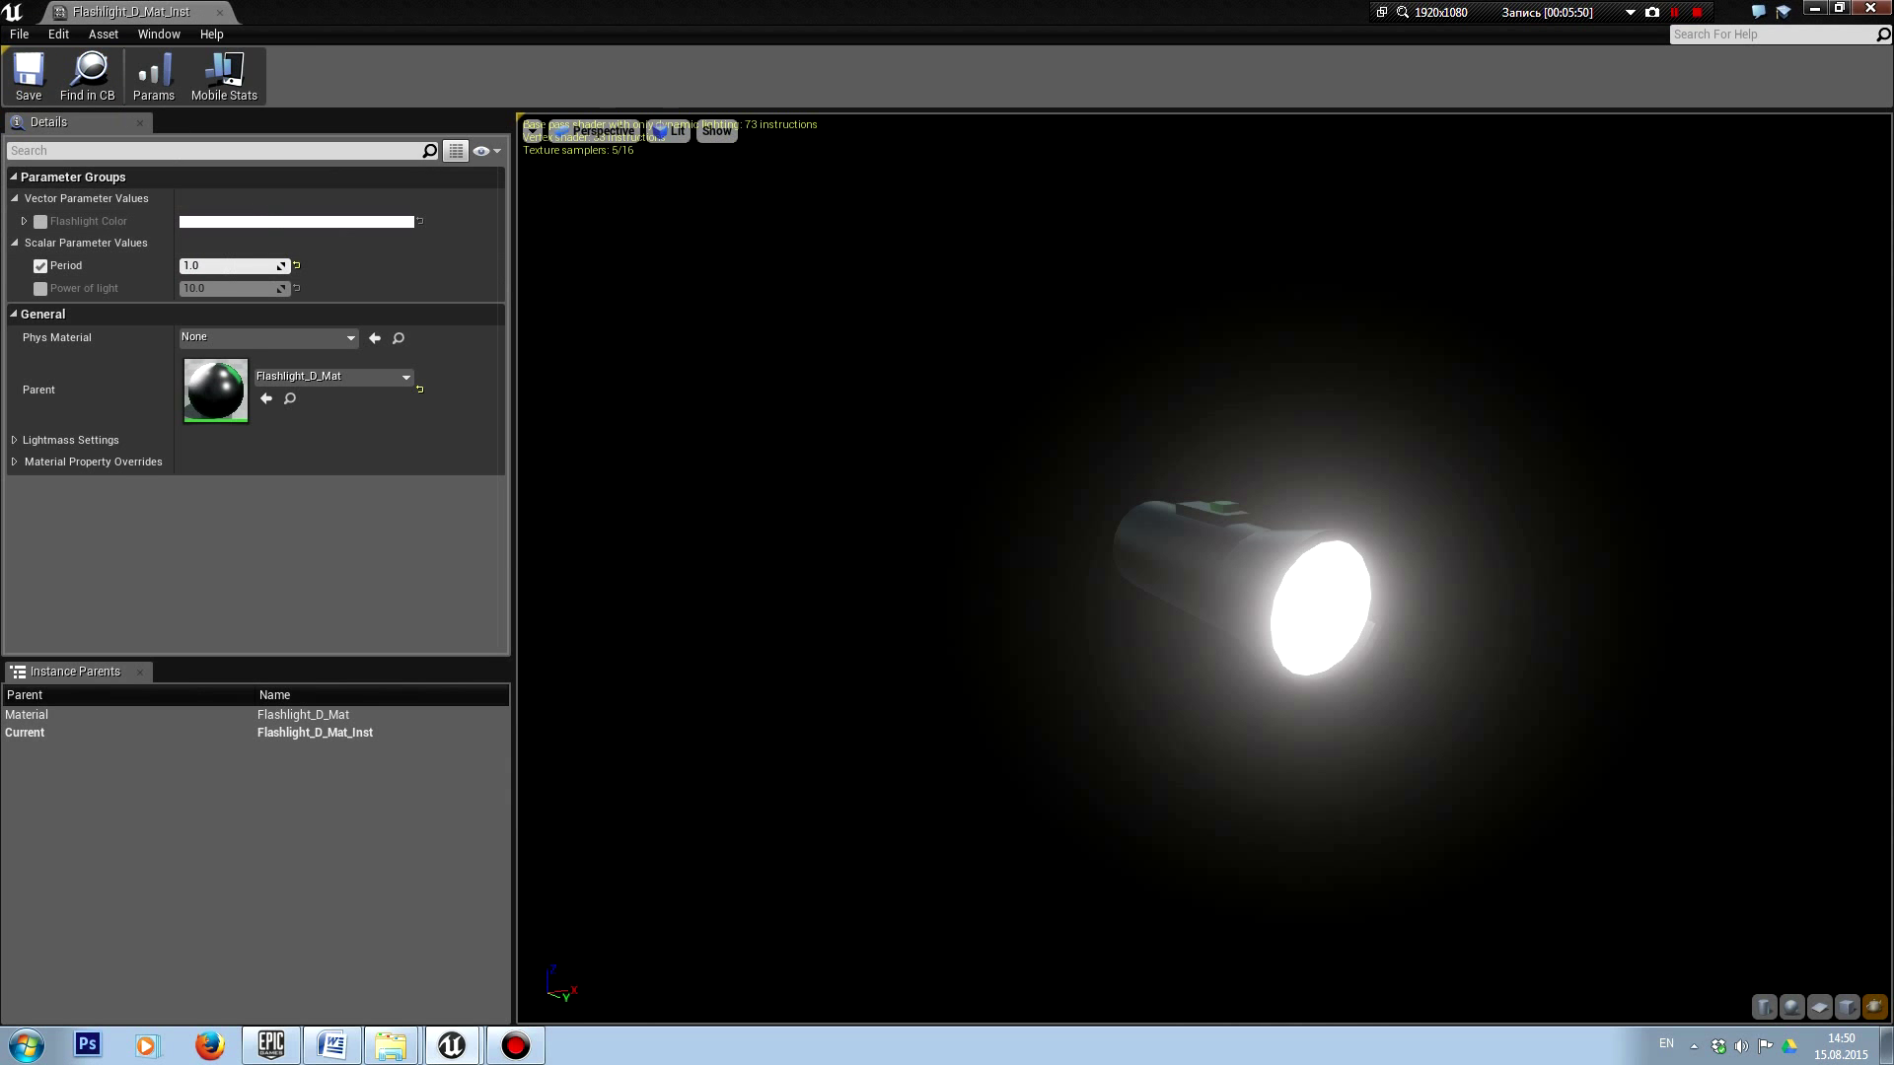
key("alt+Tab")
Step: Assign Flashlight_D_Mat_Inst to Element 0 of the Flashlight_fbx mesh
double_click(596, 815)
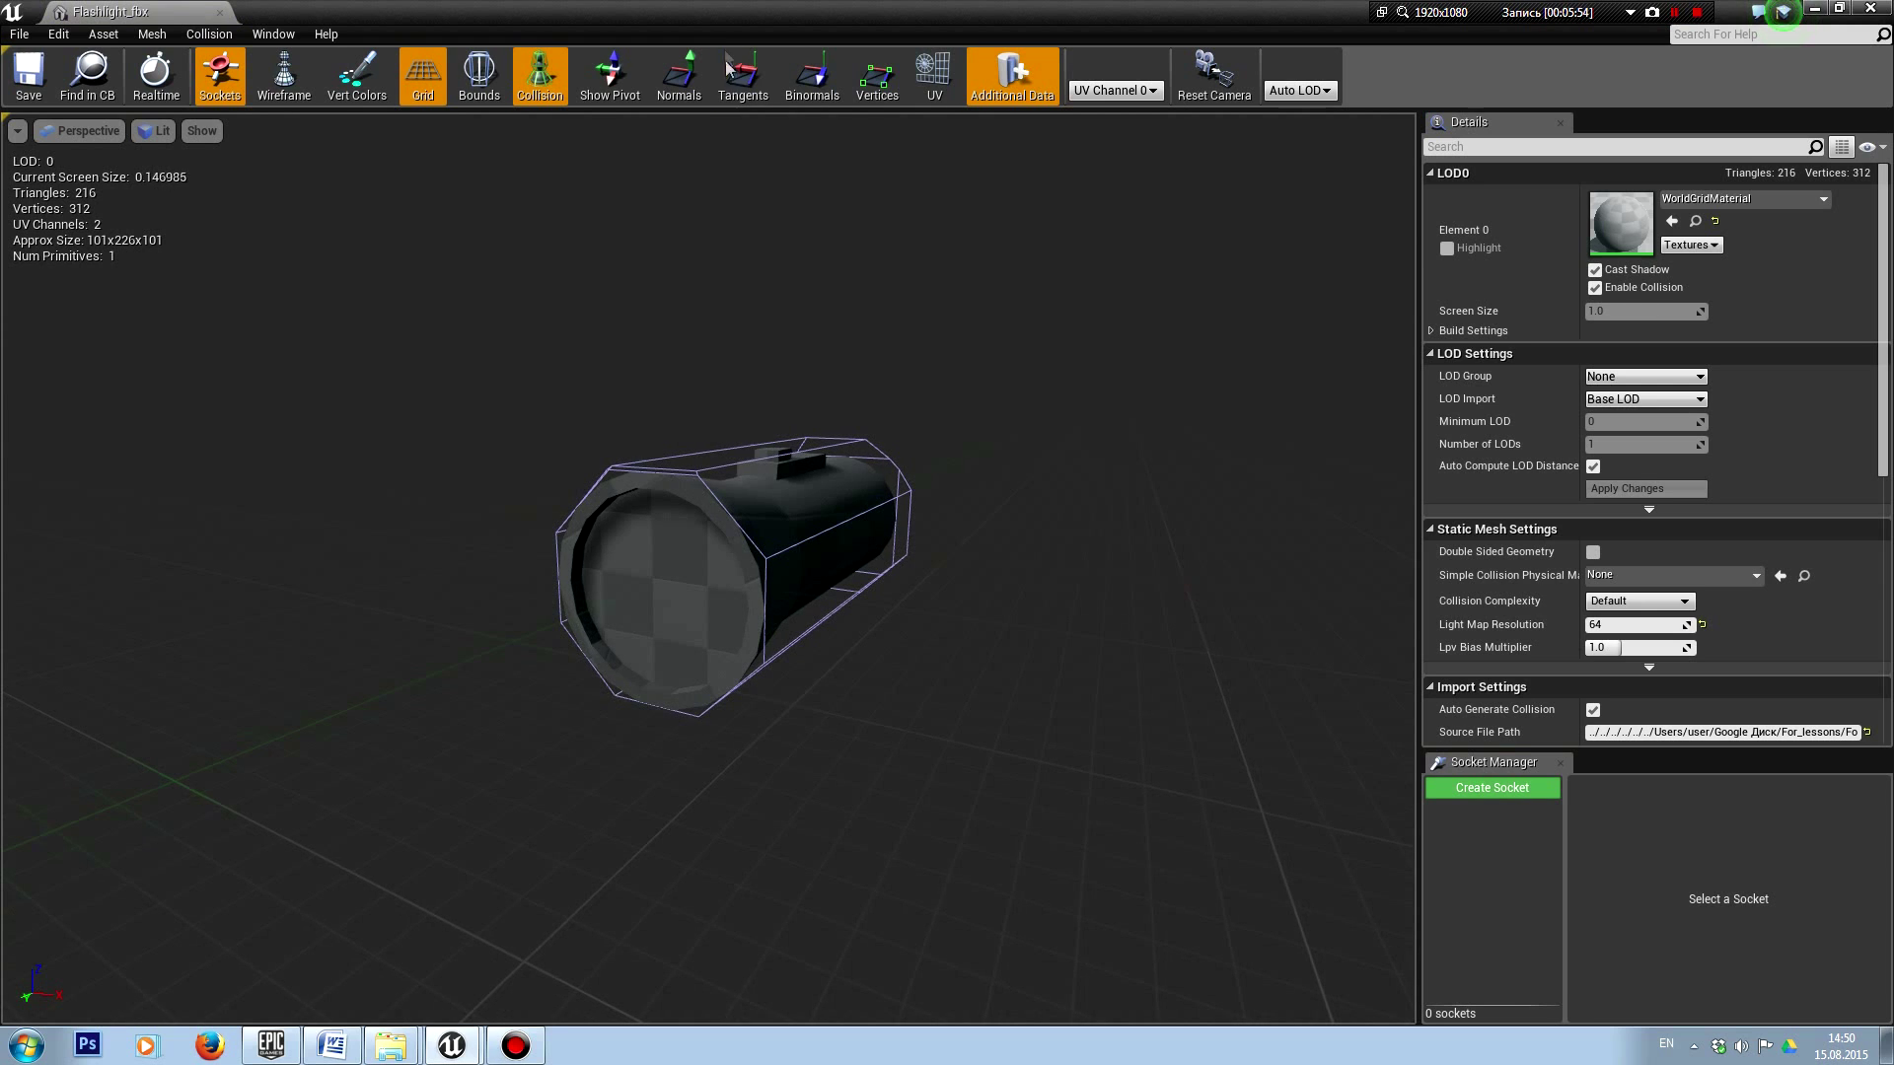
double_click(729, 14)
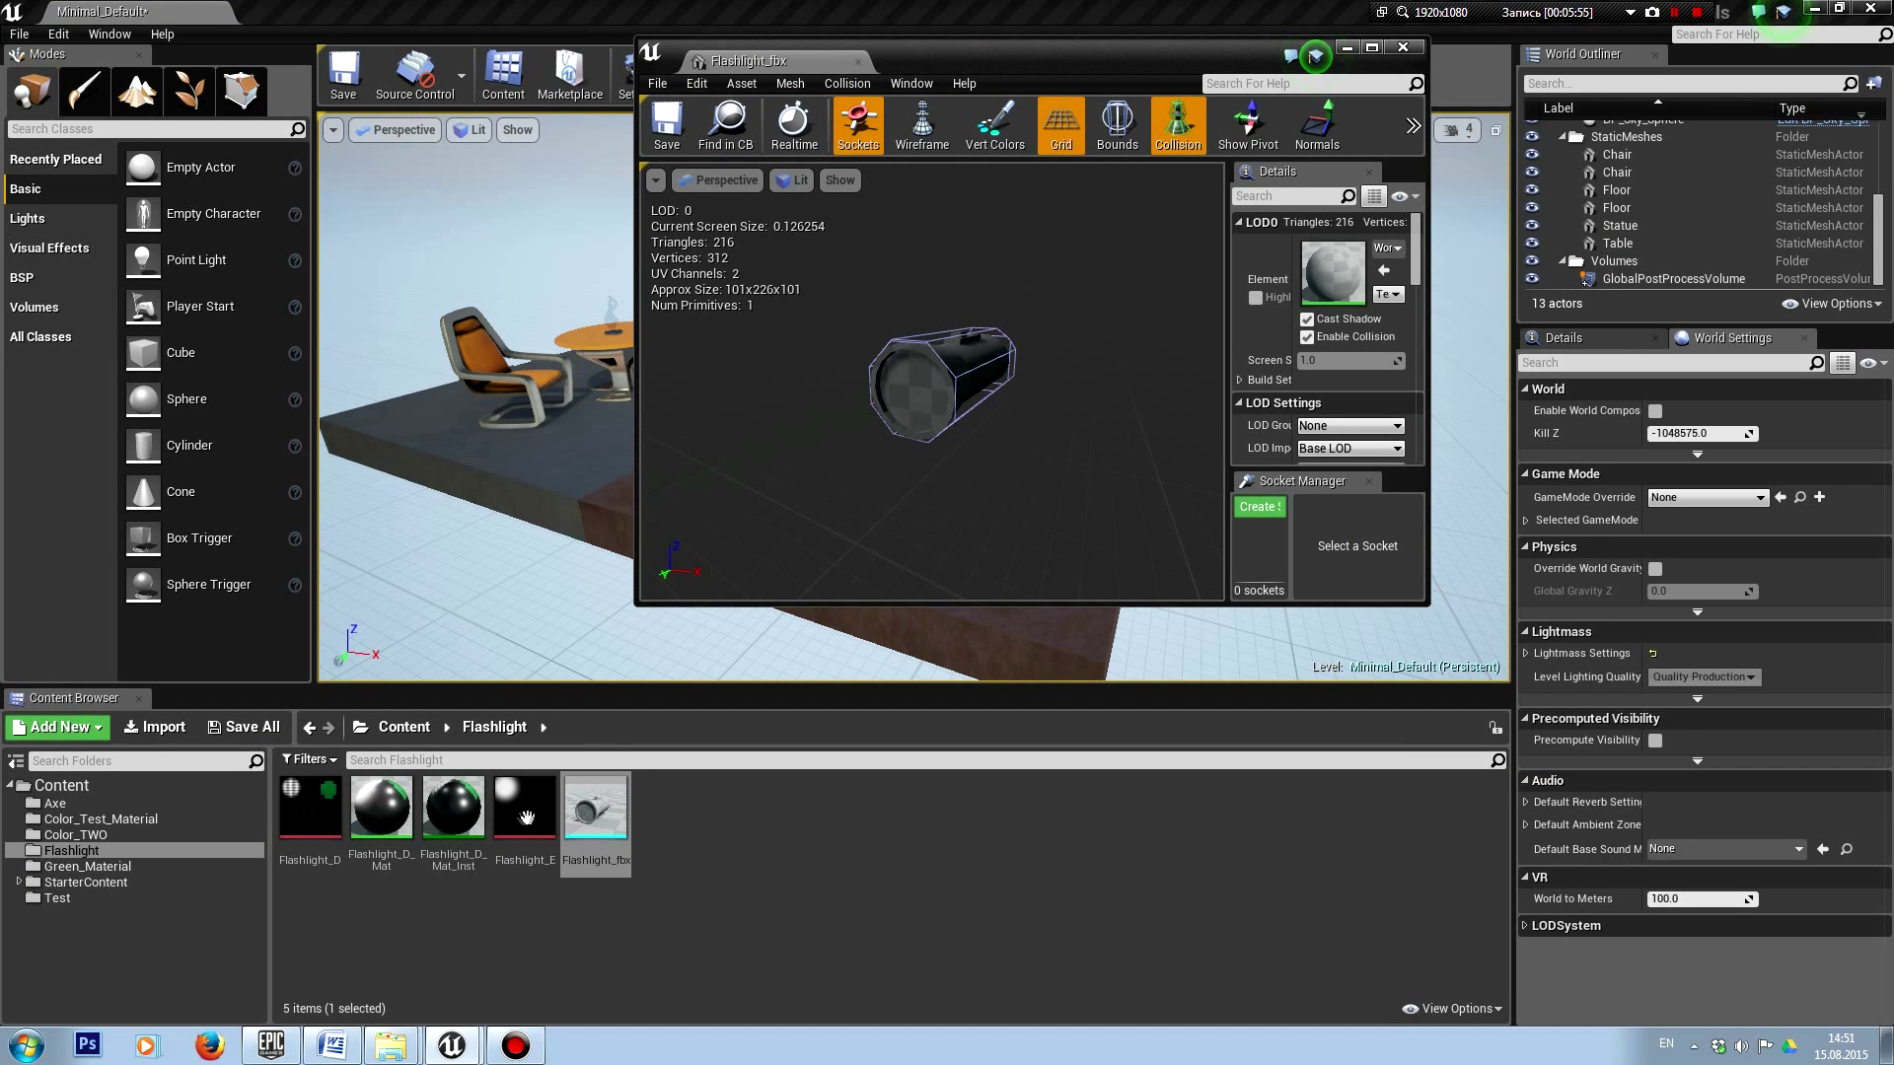
left_click_drag(468, 823, 1350, 297)
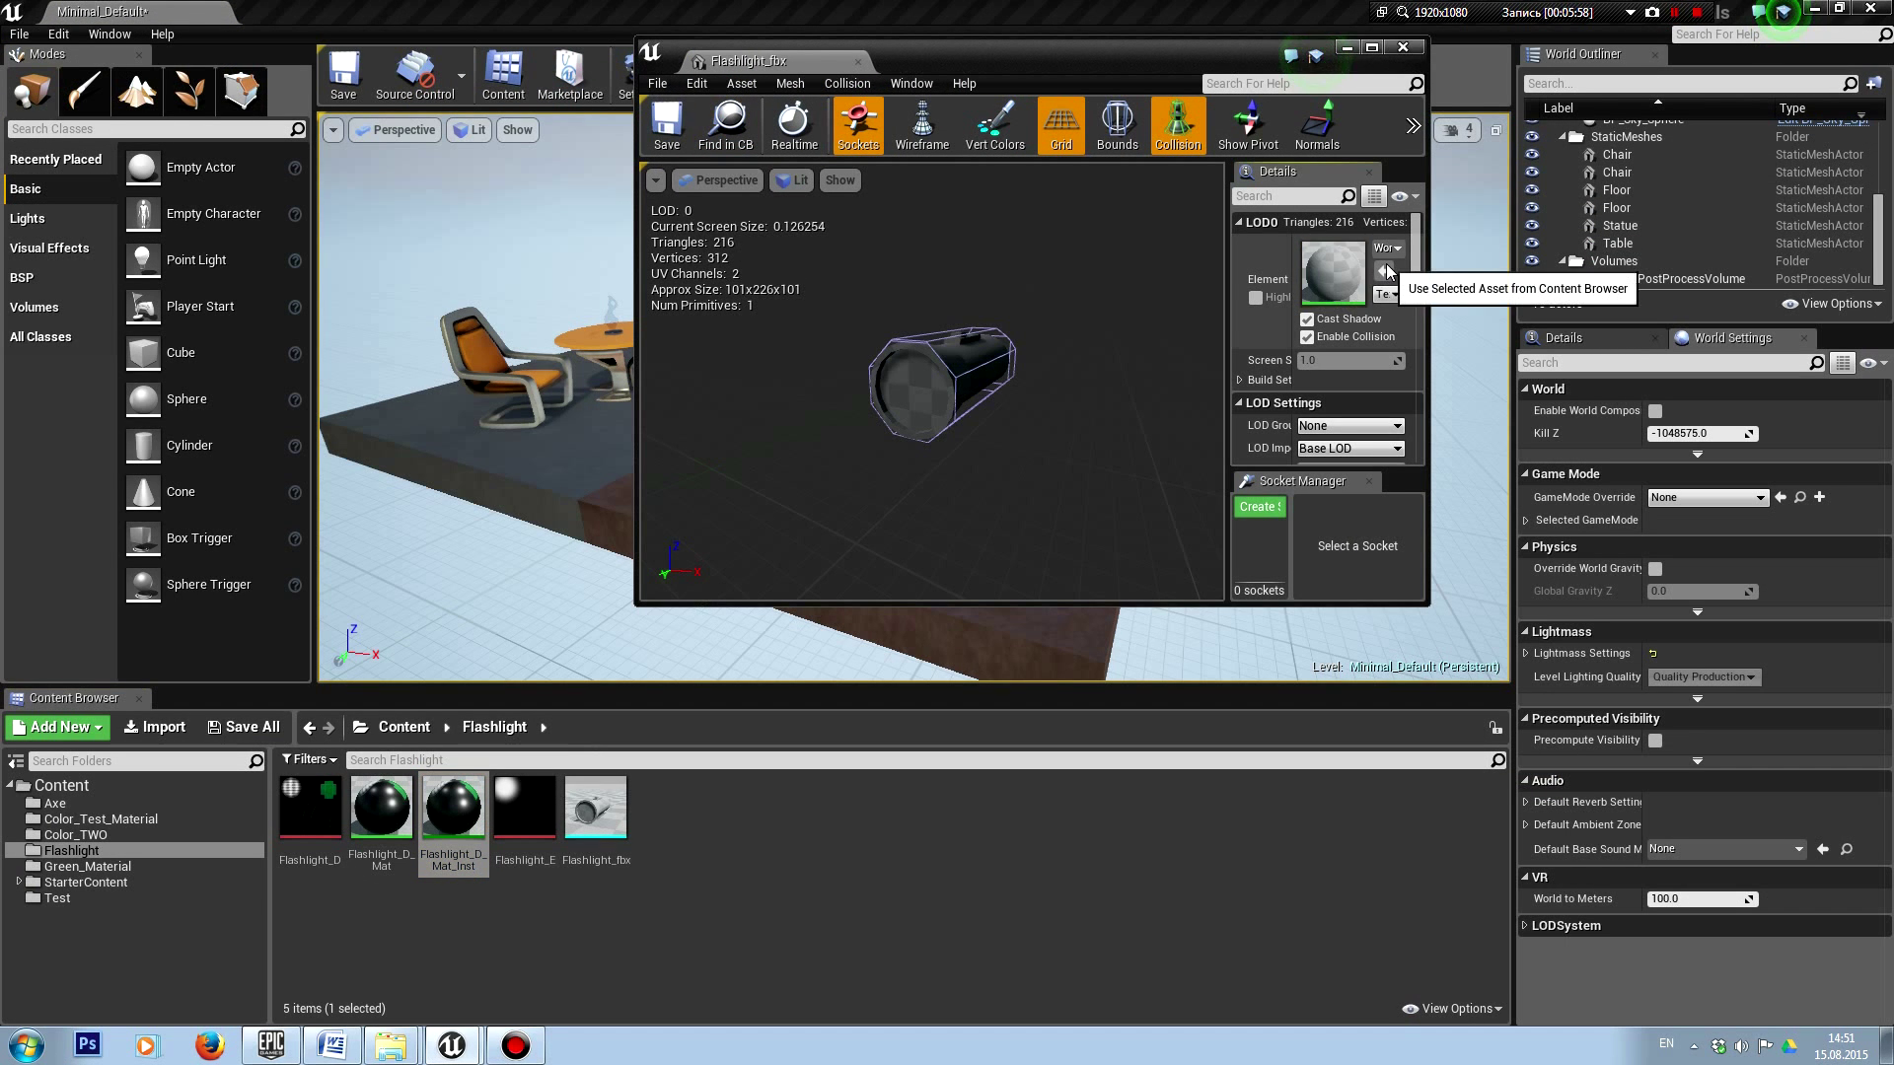
left_click(1387, 270)
left_click(1407, 49)
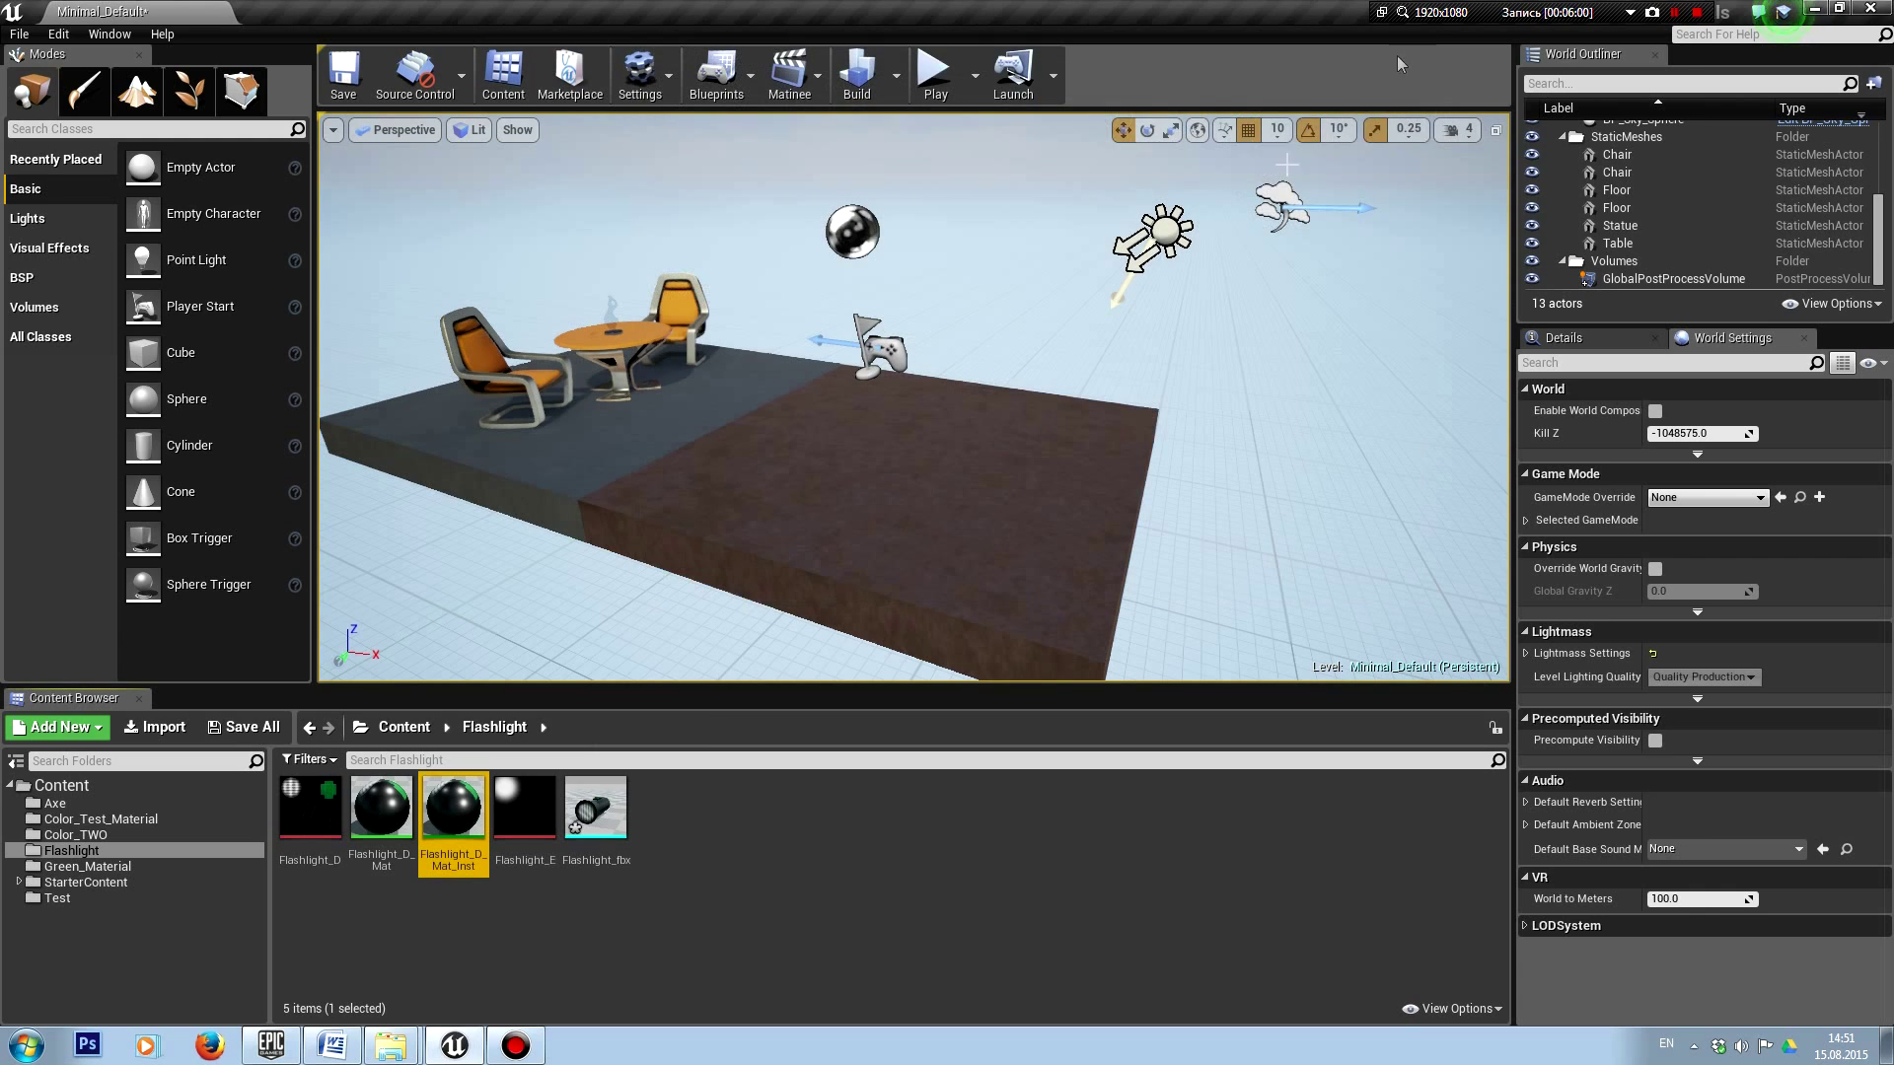
Step: Place the Flashlight_fbx mesh in the level and position it on the brown floor
mouse_move(595, 807)
left_mouse_down()
mouse_move(919, 481)
mouse_move(948, 428)
mouse_move(943, 375)
left_mouse_up()
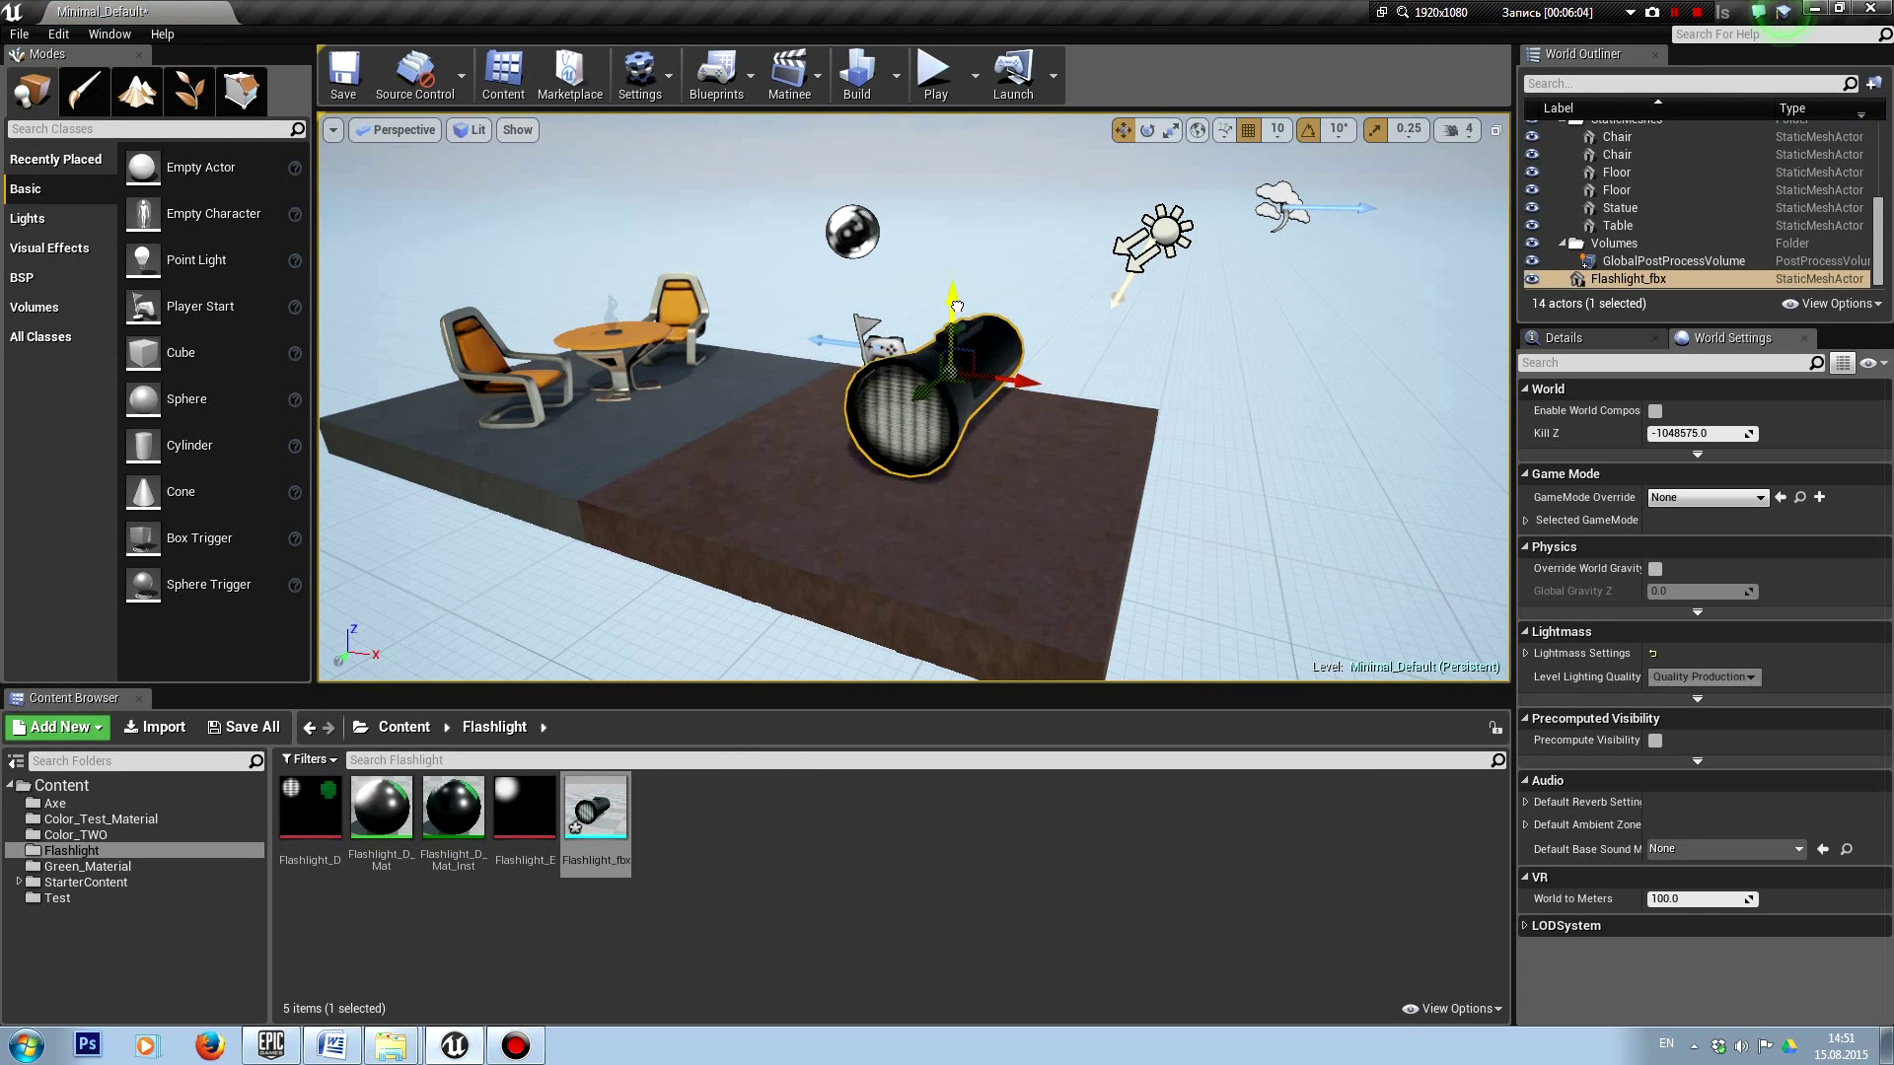
left_click_drag(957, 306, 874, 421)
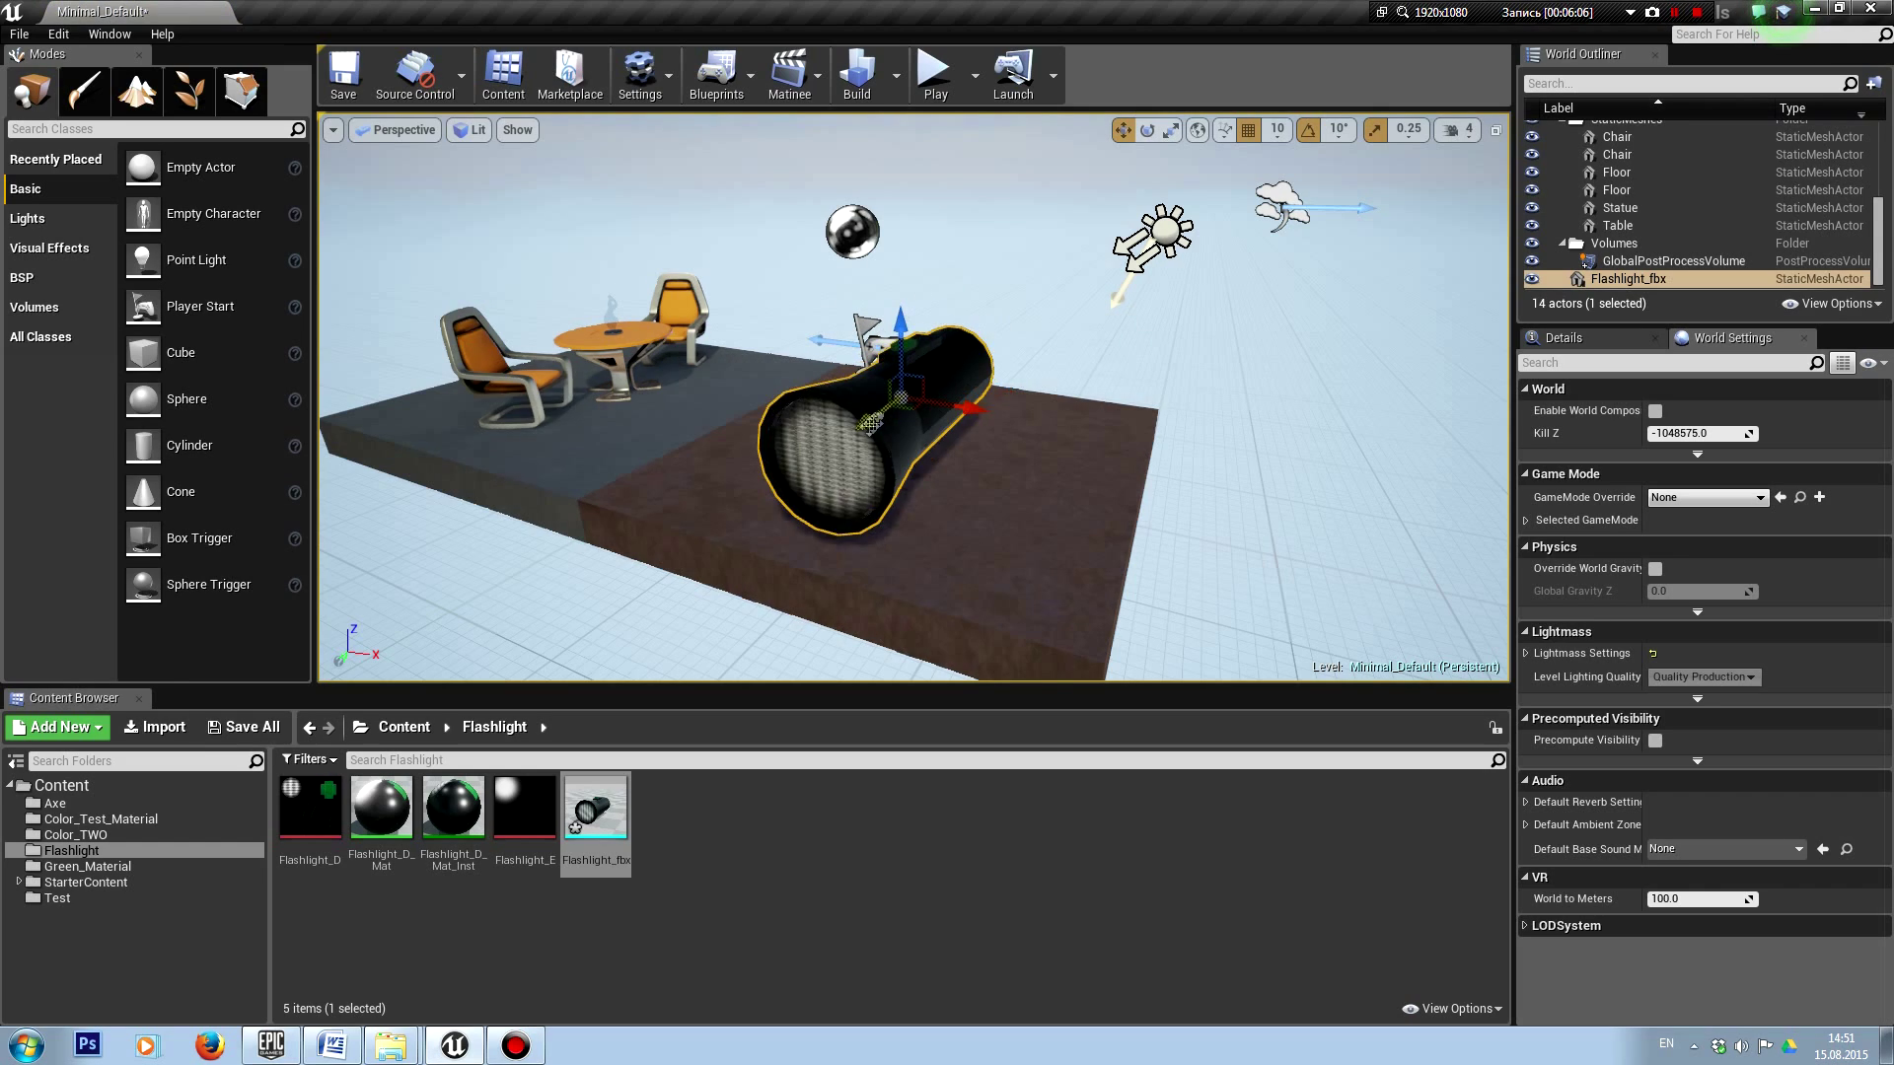
right_click_drag(873, 422, 873, 421)
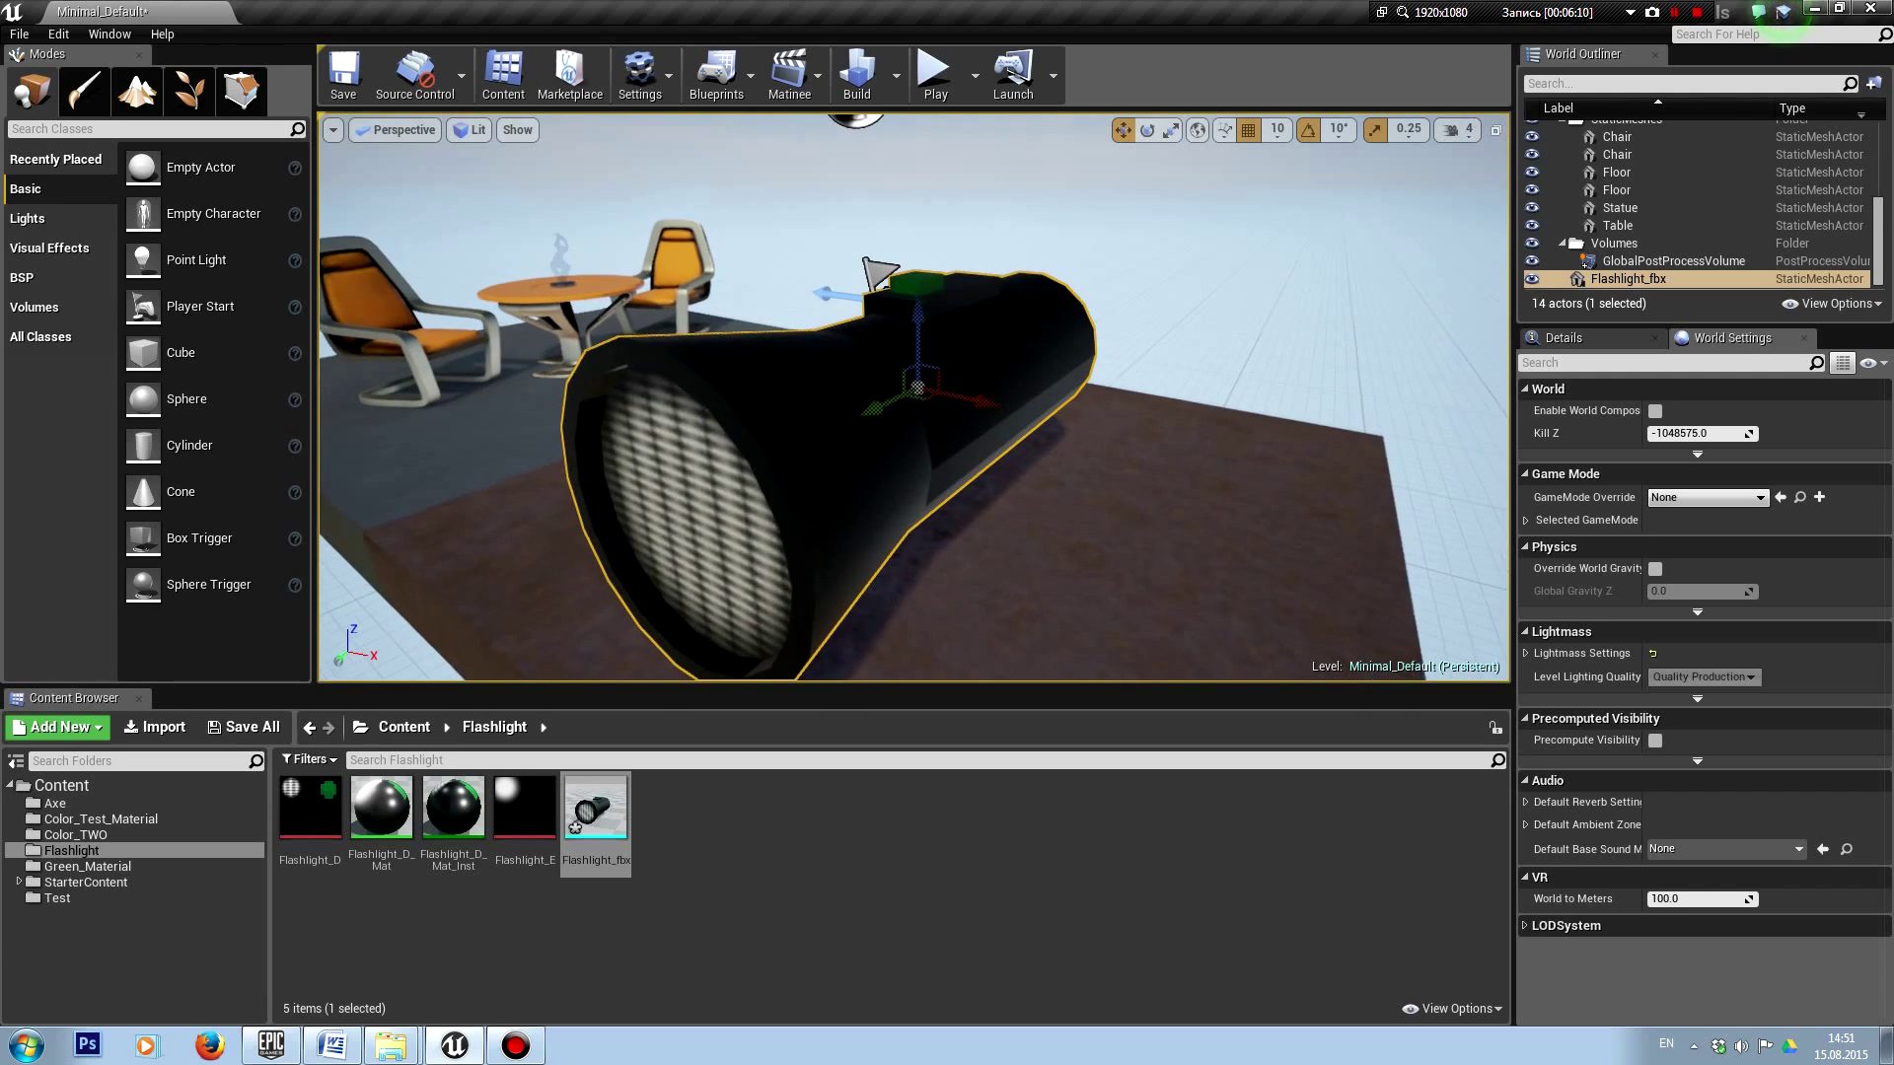
right_click_drag(873, 421, 874, 422)
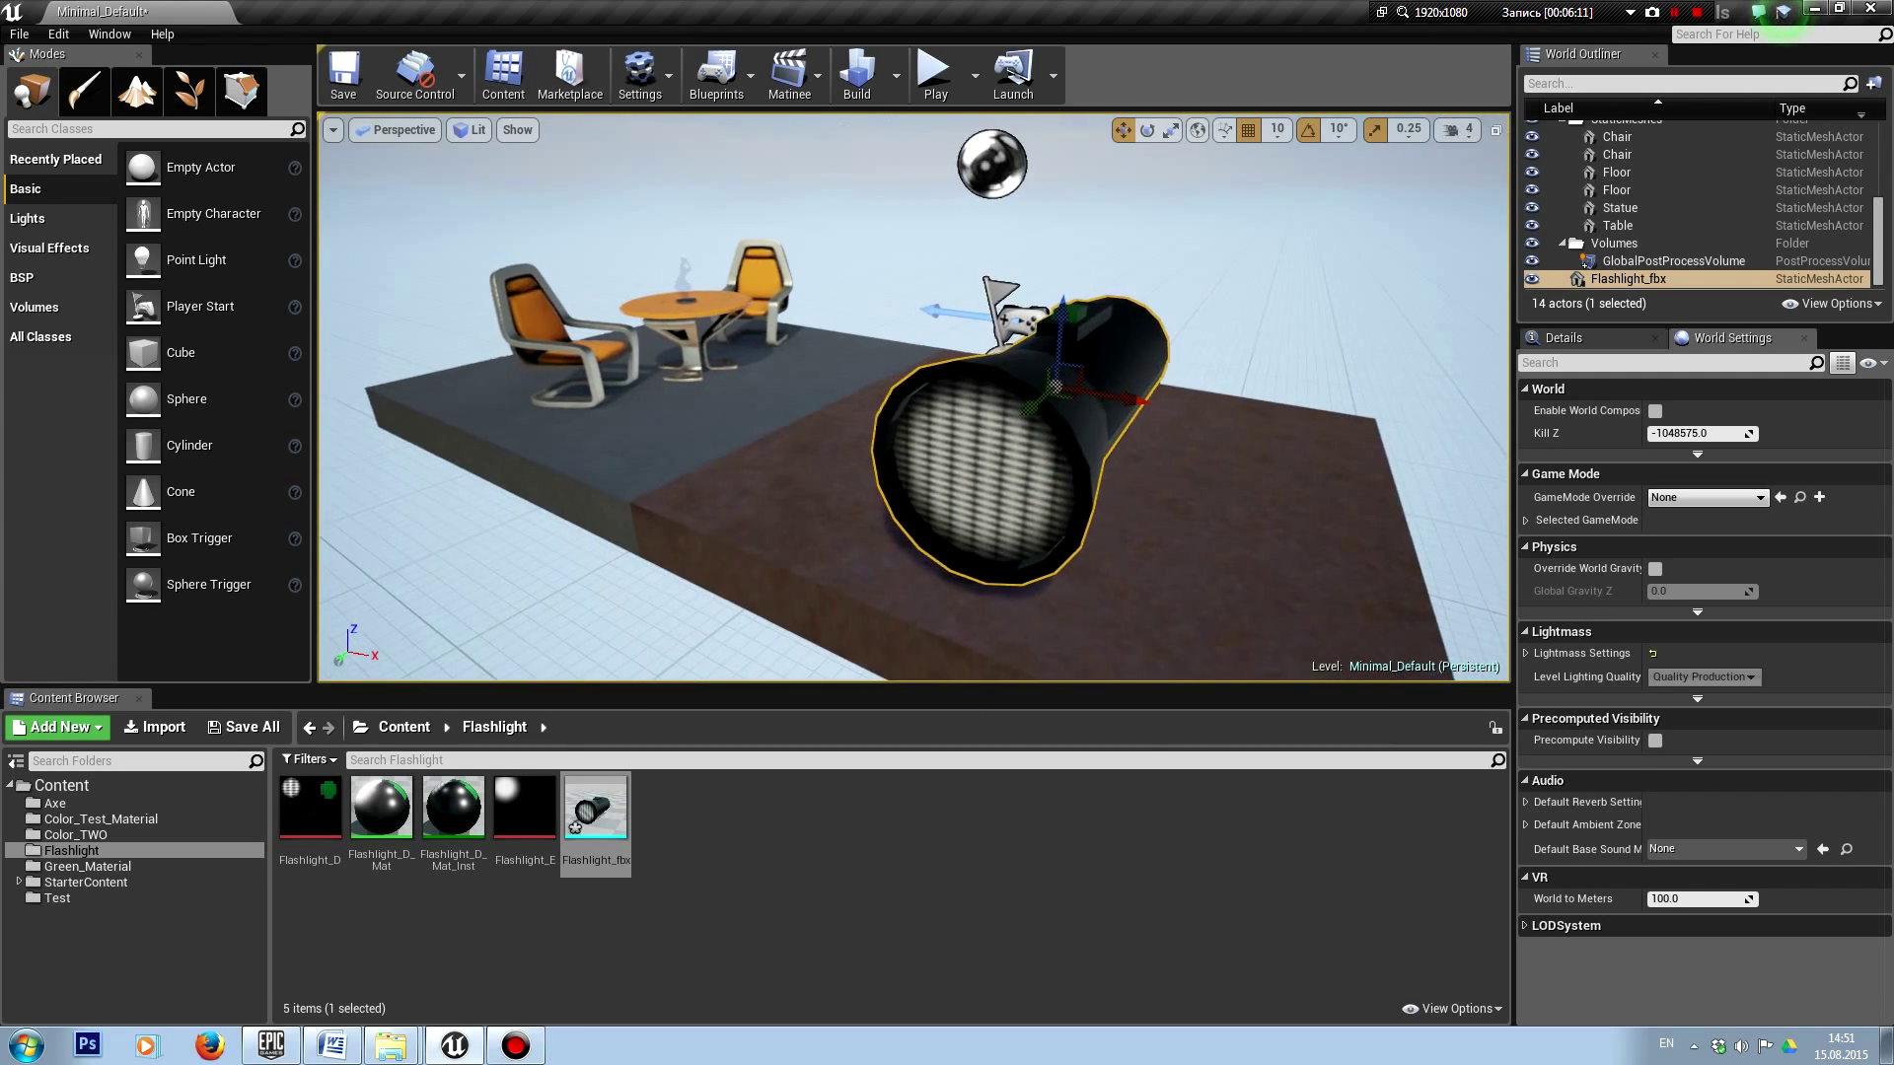
right_click_drag(923, 160, 923, 161)
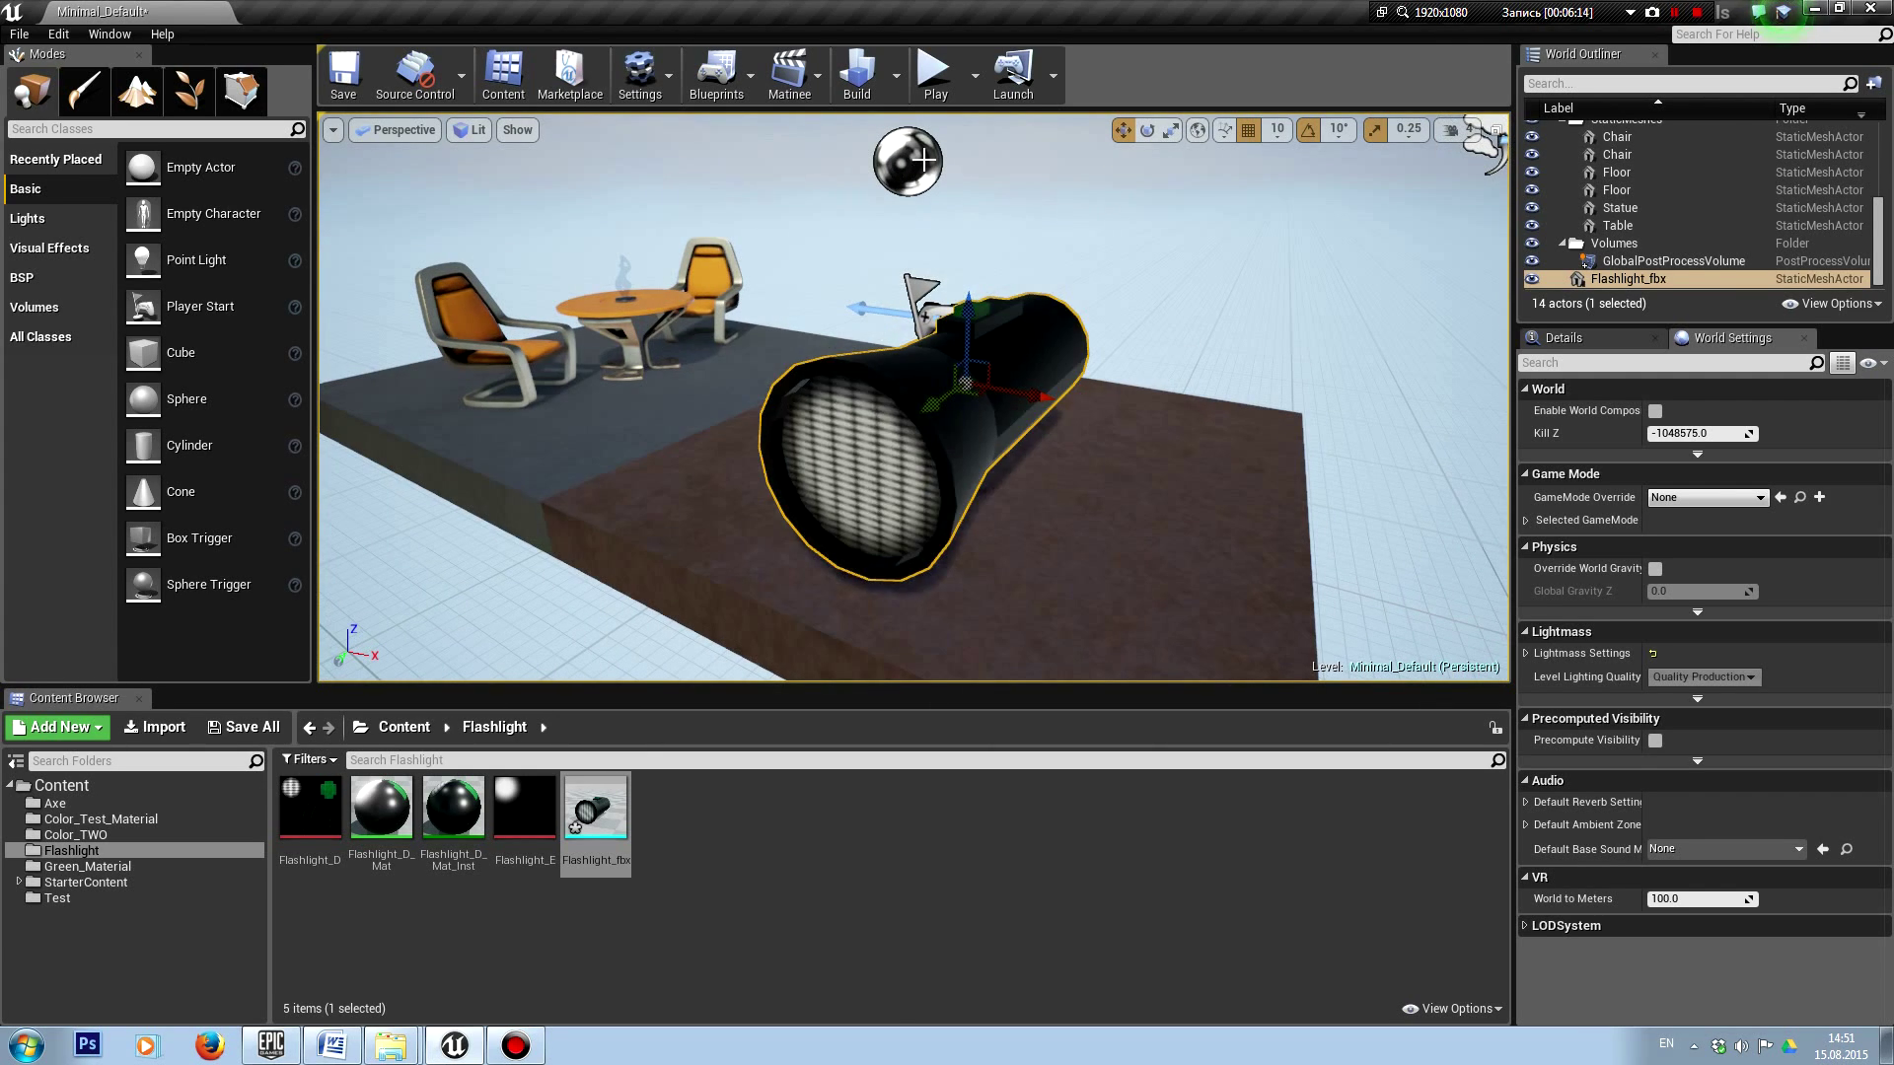